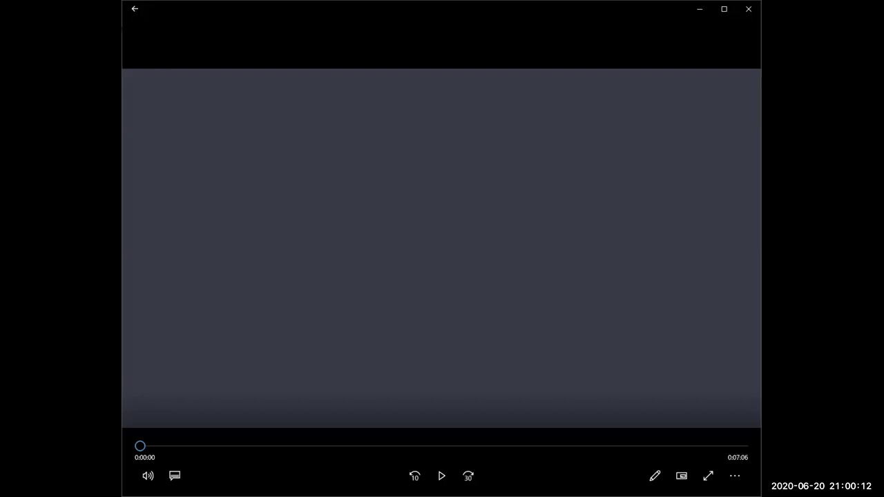
Step: Maximize the Movies & TV player and start the 'how to create a video' clip
{"action": "left_click", "coordinate": [723, 10]}
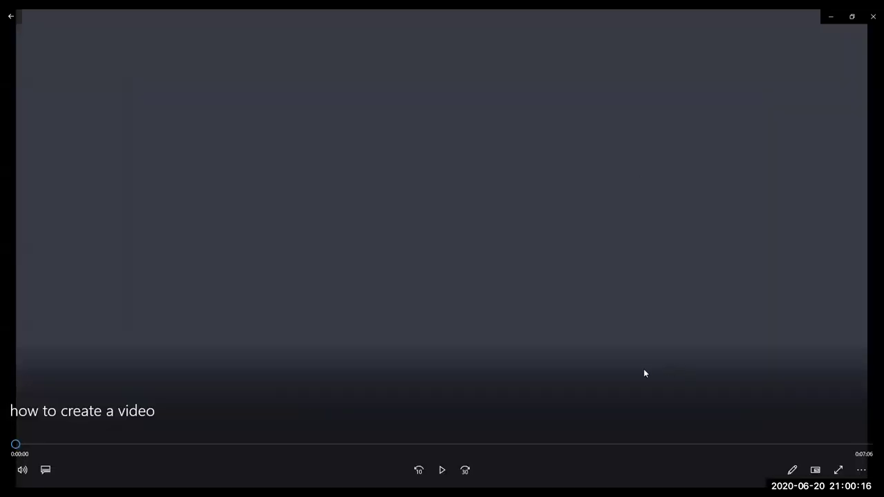
{"action": "left_click", "coordinate": [442, 471]}
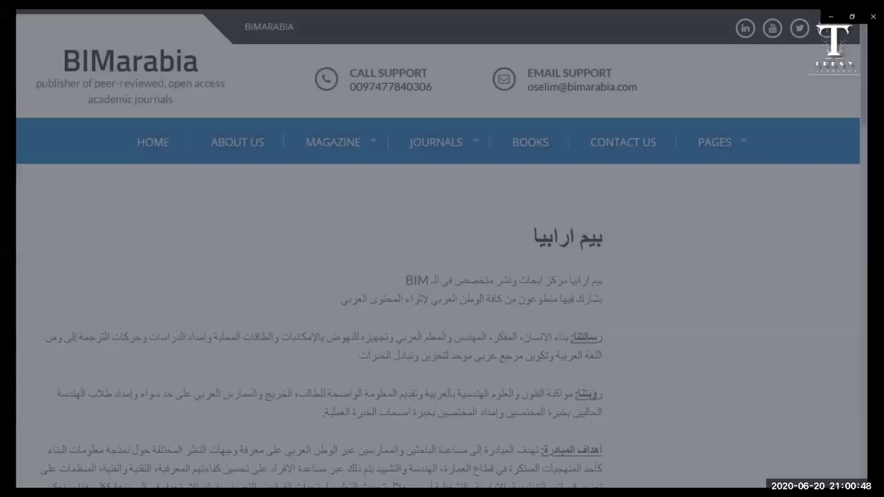
Step: Scroll the BIMarabia home page down to the English paragraphs below the Arabic introduction
{"action": "scroll", "coordinate": [442, 276], "scroll_direction": "down", "scroll_amount": 2}
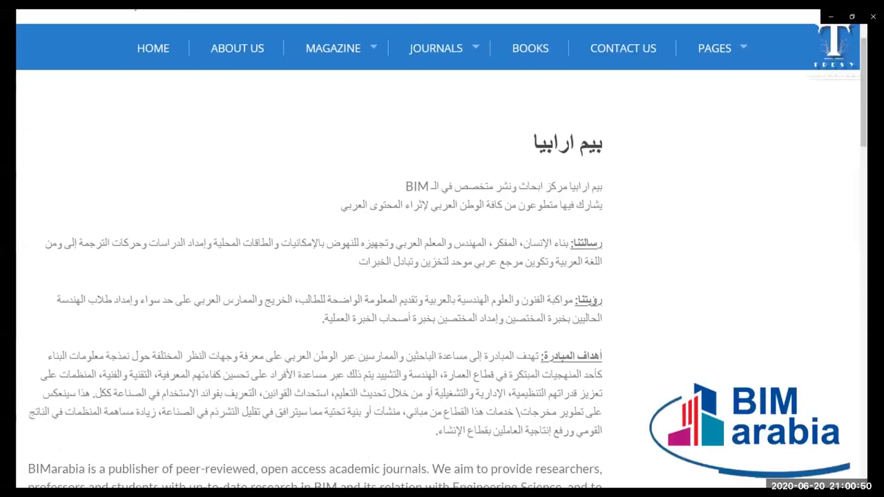
{"action": "scroll", "coordinate": [442, 277], "scroll_direction": "down", "scroll_amount": 1}
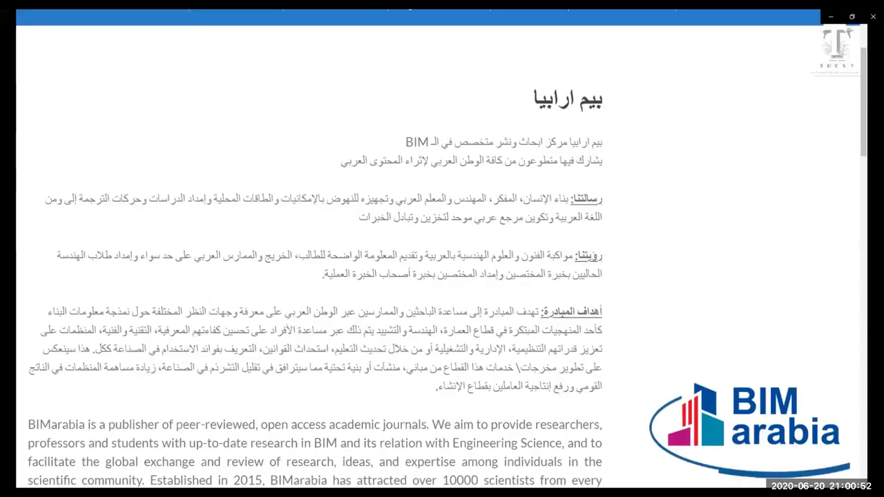
{"action": "scroll", "coordinate": [442, 276], "scroll_direction": "down", "scroll_amount": 2}
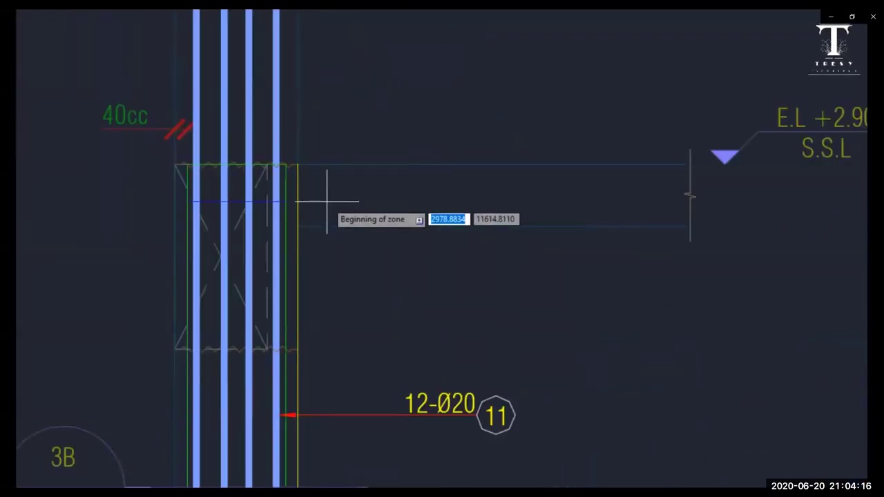
Step: Distribute the Ø10 ties by number in three zones with 100/200/100 spacing, n=10
{"action": "scroll", "coordinate": [327, 202], "scroll_direction": "down", "scroll_amount": 5}
{"action": "scroll", "coordinate": [339, 252], "scroll_direction": "down", "scroll_amount": 5}
{"action": "scroll", "coordinate": [338, 147], "scroll_direction": "up", "scroll_amount": 5}
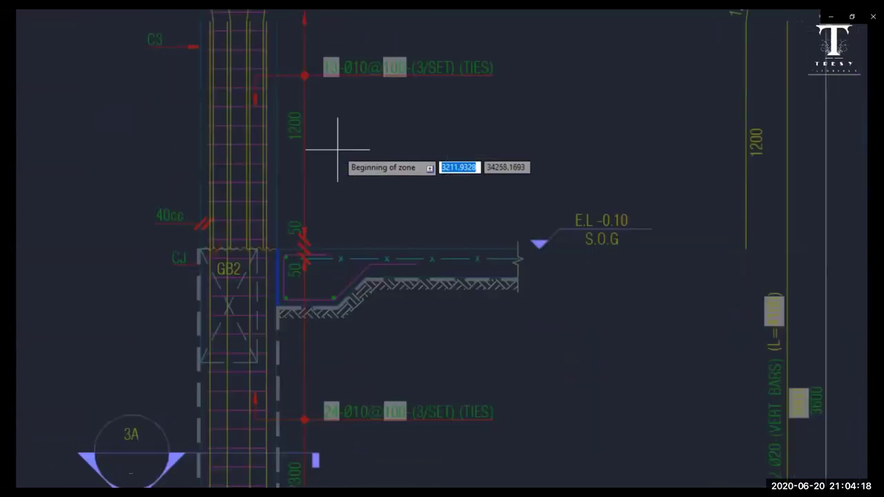
{"action": "scroll", "coordinate": [358, 346], "scroll_direction": "up", "scroll_amount": 2}
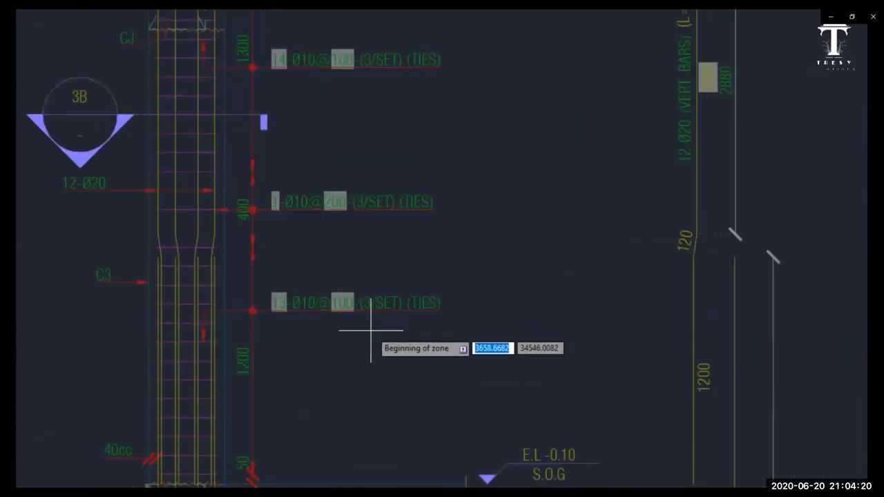
{"action": "scroll", "coordinate": [366, 117], "scroll_direction": "down", "scroll_amount": 2}
{"action": "right_click", "coordinate": [373, 124]}
{"action": "left_click", "coordinate": [438, 238]}
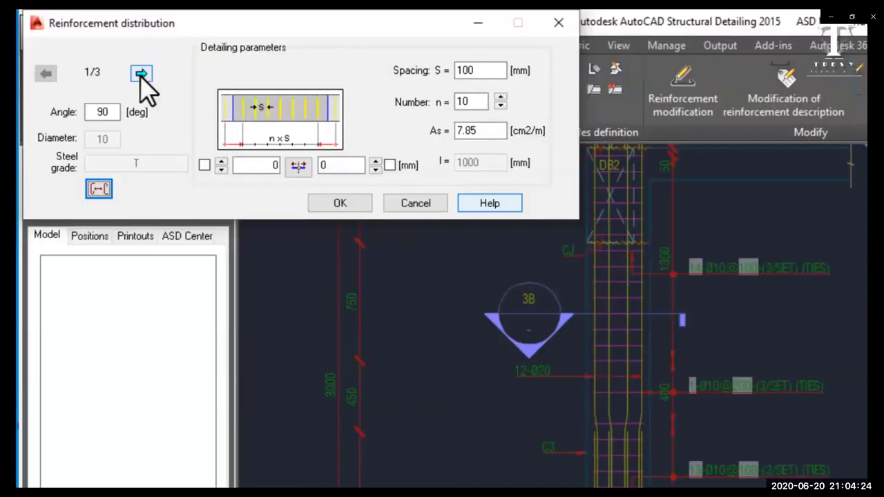
{"action": "left_click", "coordinate": [141, 74]}
{"action": "left_click", "coordinate": [457, 75]}
{"action": "type", "text": "200"}
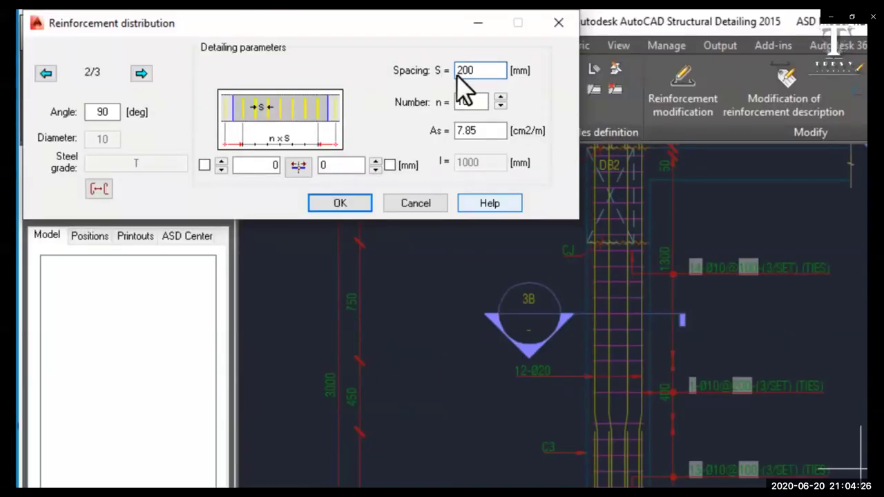
{"action": "left_click", "coordinate": [142, 73]}
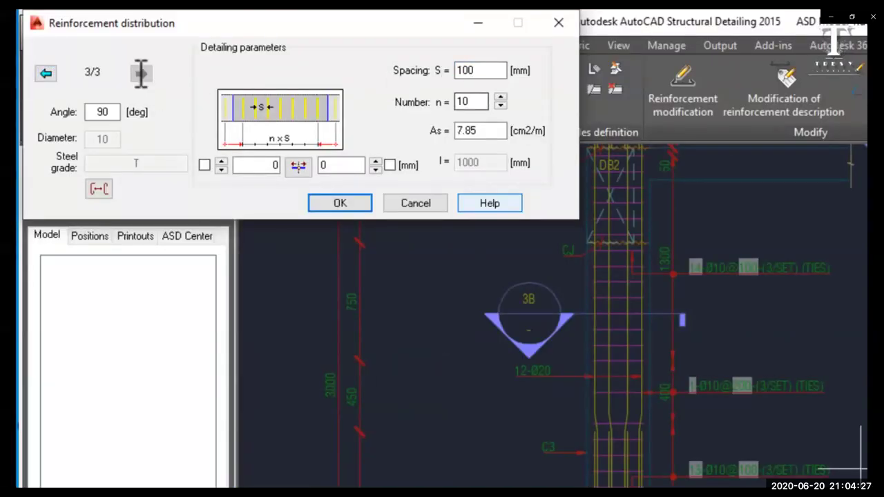
{"action": "left_click", "coordinate": [339, 203]}
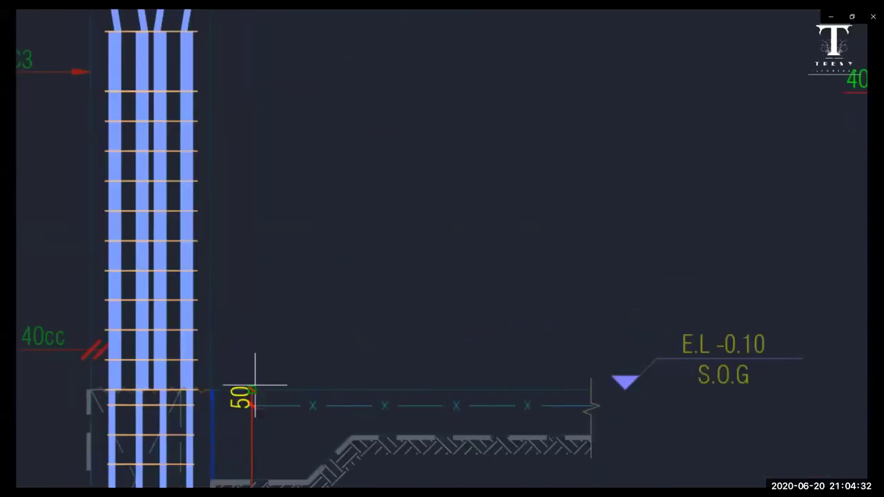
Step: Place the 28-Ø10@100/200 bar description in the drawing
{"action": "scroll", "coordinate": [292, 290], "scroll_direction": "down", "scroll_amount": 3}
{"action": "left_click", "coordinate": [316, 231]}
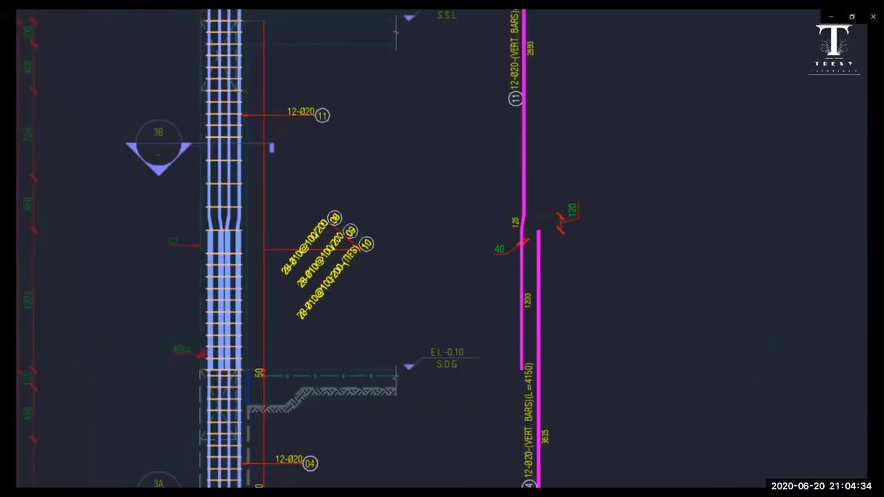
{"action": "scroll", "coordinate": [282, 254], "scroll_direction": "up", "scroll_amount": 2}
{"action": "left_click", "coordinate": [282, 254]}
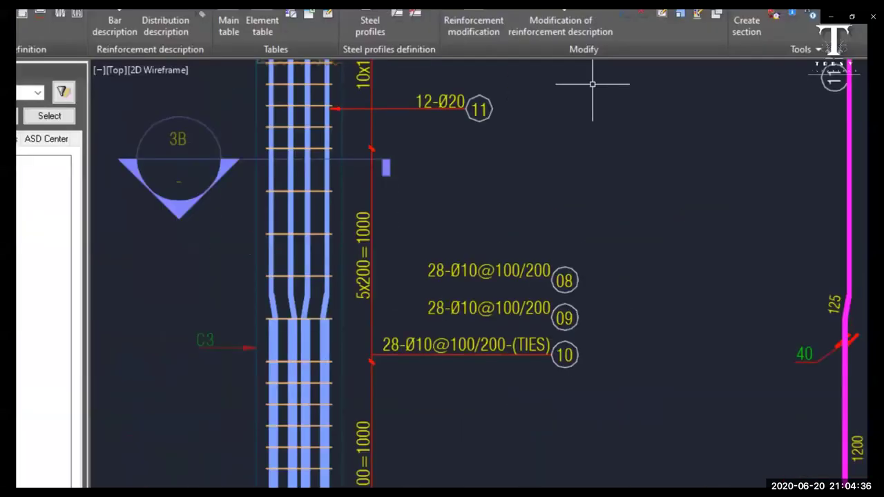
Step: Apply the (TIES) user description label to bar positions 09 and 8
{"action": "left_click", "coordinate": [592, 84]}
{"action": "left_click", "coordinate": [557, 196]}
{"action": "left_click", "coordinate": [454, 223]}
{"action": "left_click", "coordinate": [60, 54]}
{"action": "left_click", "coordinate": [556, 195]}
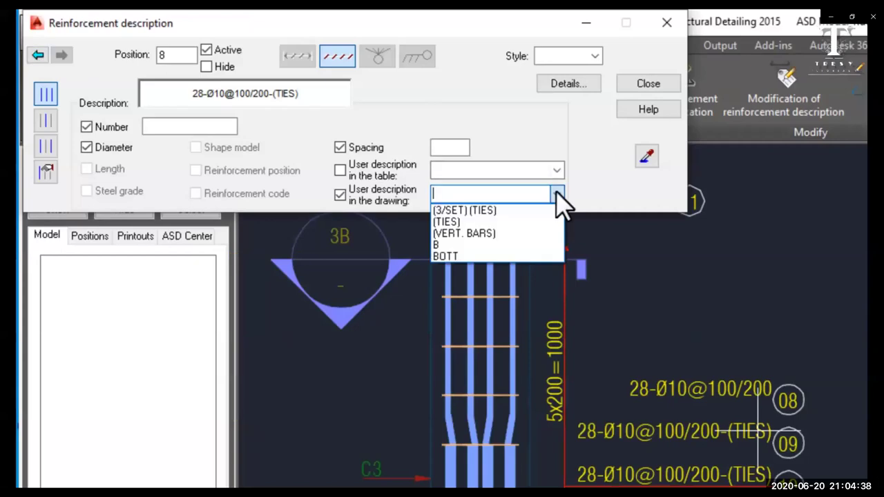
{"action": "left_click", "coordinate": [454, 223]}
{"action": "left_click", "coordinate": [652, 86]}
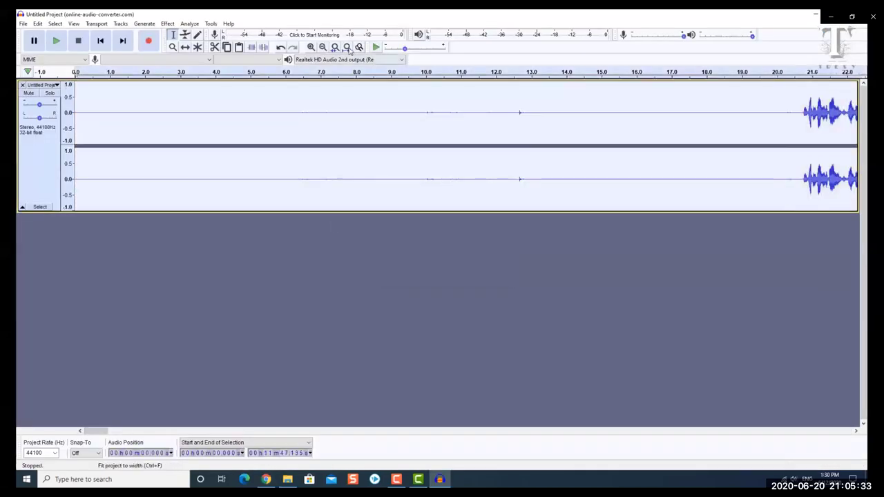
Step: Fit the whole imported recording into the Audacity view
{"action": "left_click", "coordinate": [347, 47]}
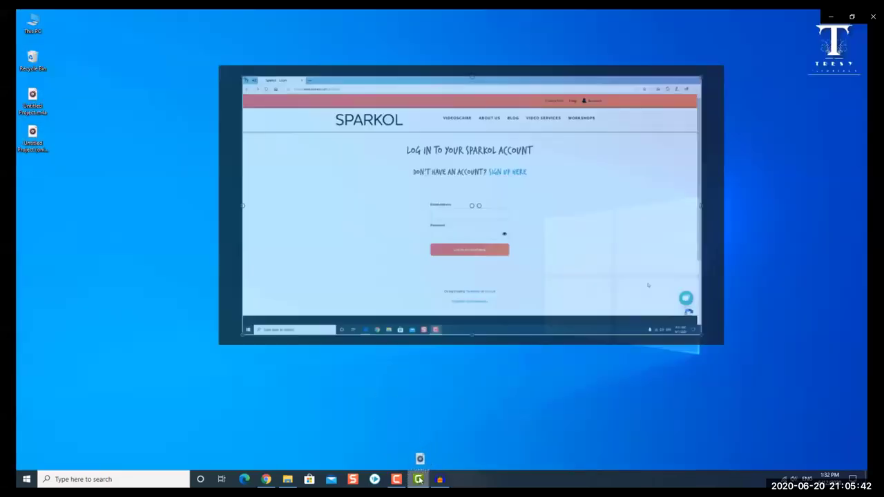
Step: Add the cleaned audio file on a new track and trim the clips' start
{"action": "left_click", "coordinate": [419, 478]}
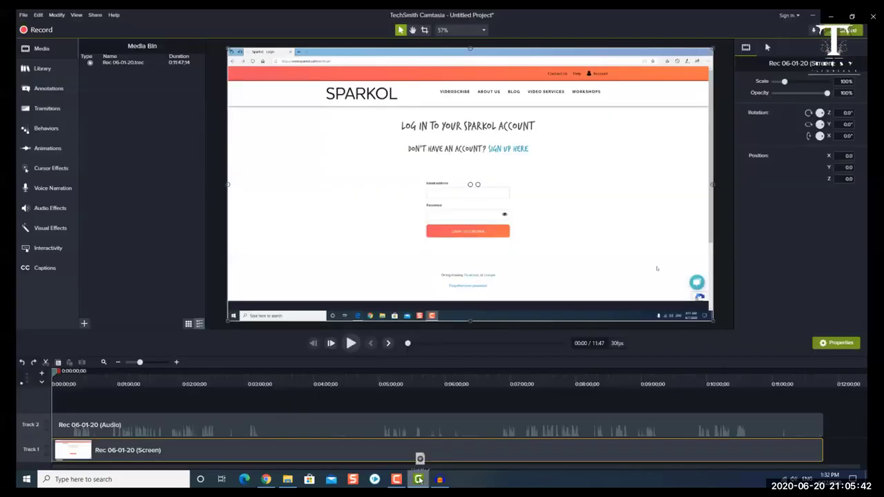
{"action": "left_click_drag", "start_coordinate": [419, 458], "coordinate": [98, 407]}
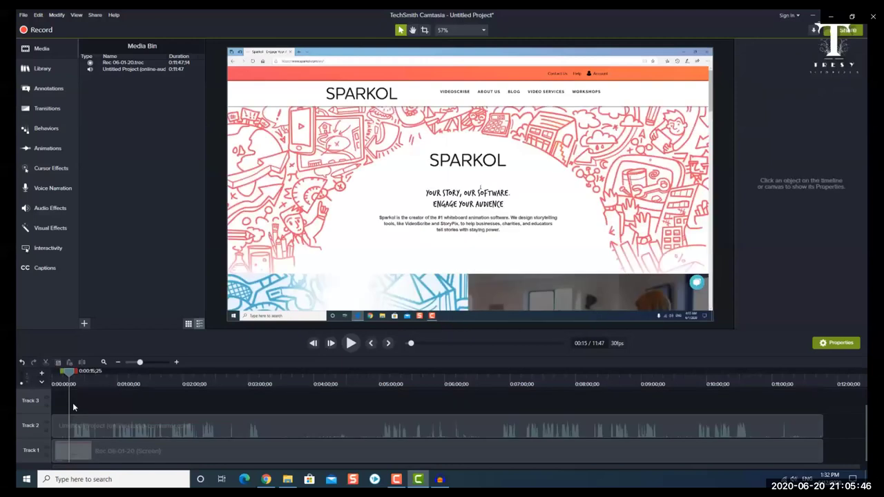
{"action": "left_click_drag", "start_coordinate": [55, 429], "coordinate": [70, 429]}
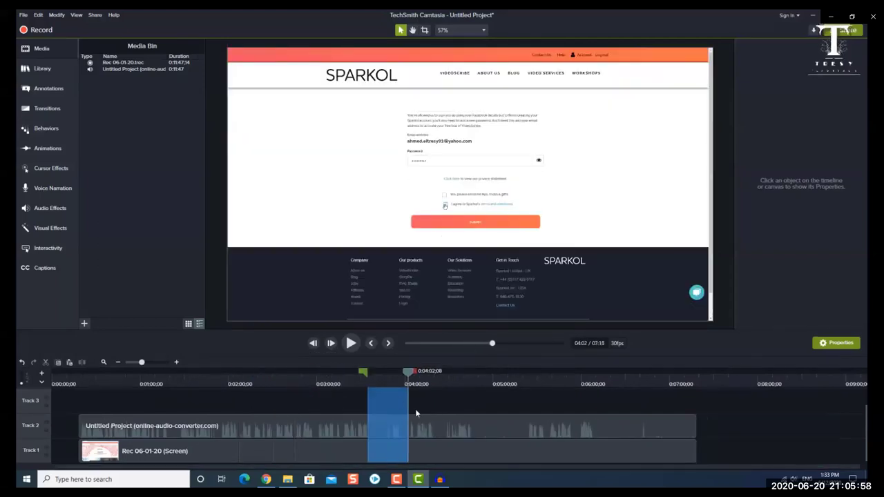
Step: Cut two selected stretches from the timeline and return the playhead to the start
{"action": "key", "text": "ctrl+x"}
{"action": "left_click_drag", "start_coordinate": [394, 371], "coordinate": [513, 371]}
{"action": "key", "text": "ctrl+x"}
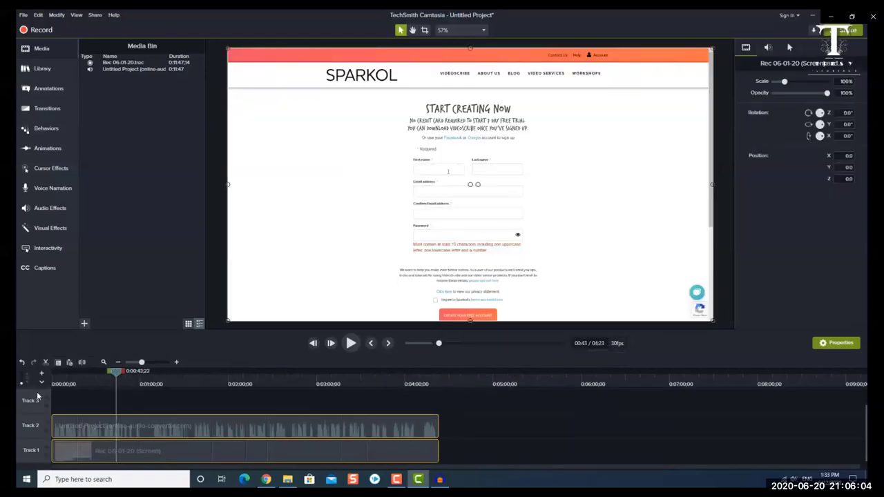
{"action": "key", "text": "ctrl+Home"}
{"action": "left_click", "coordinate": [143, 396]}
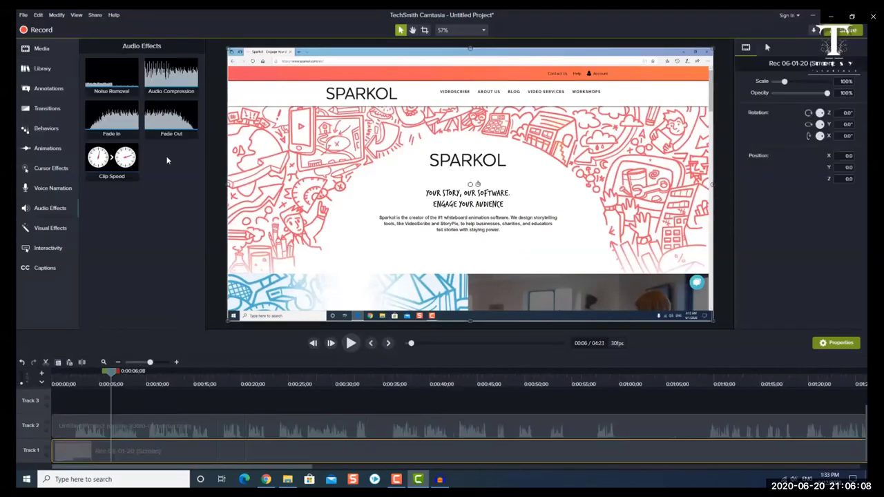
Step: Enlarge the Arabic link callout text and choose the MP4 only (up to 1080p) preset
{"action": "left_click", "coordinate": [53, 171]}
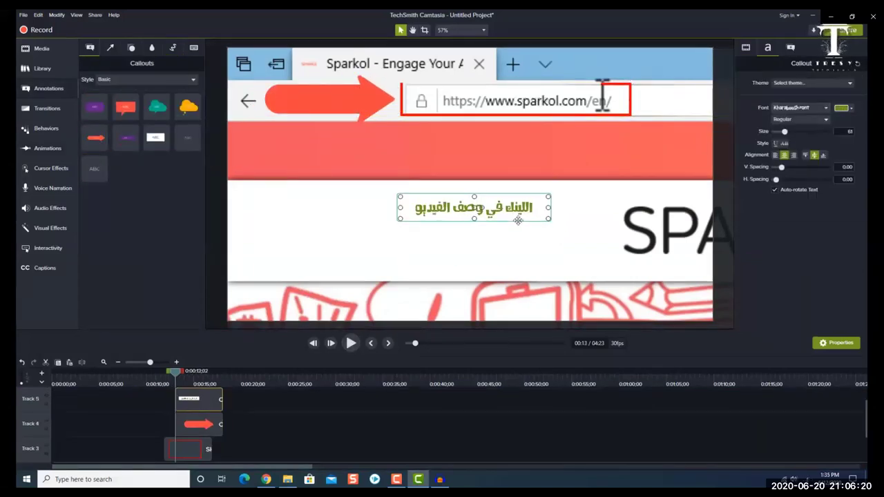
{"action": "left_click_drag", "start_coordinate": [795, 132], "coordinate": [809, 133]}
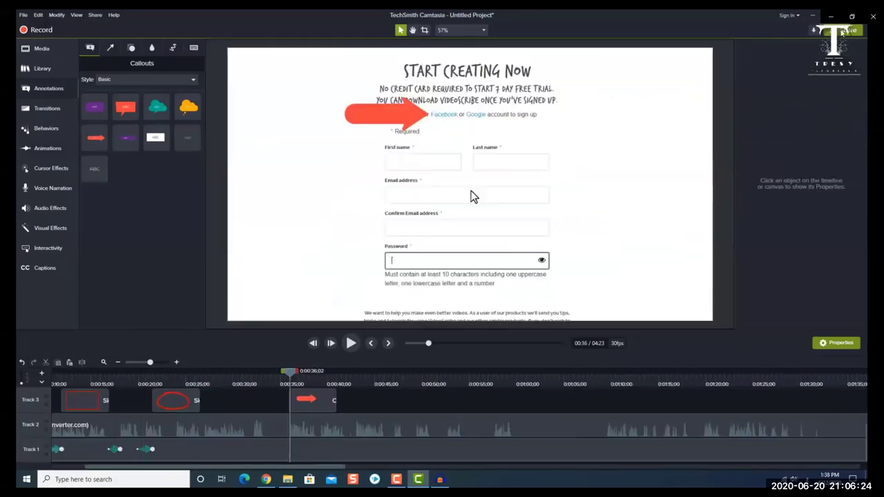
{"action": "left_click", "coordinate": [511, 226]}
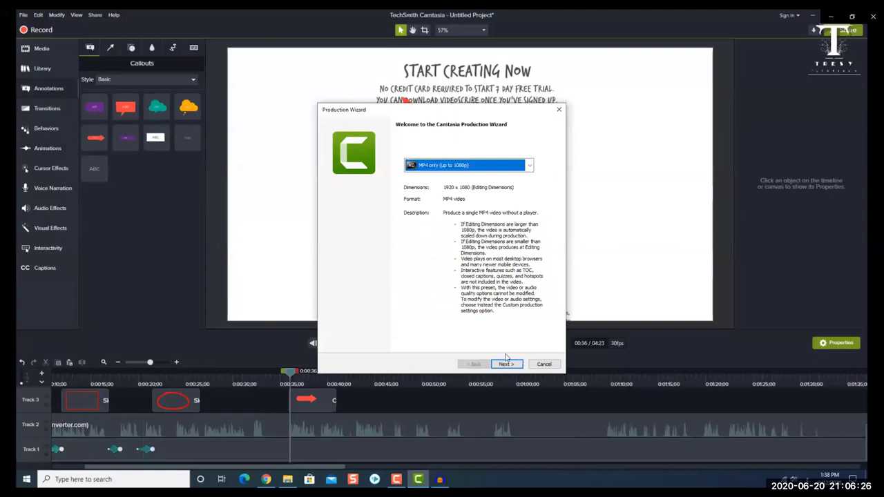
Step: Render the project as a 1920 x 1080 MP4 using the MP4 only preset
{"action": "left_click", "coordinate": [506, 364]}
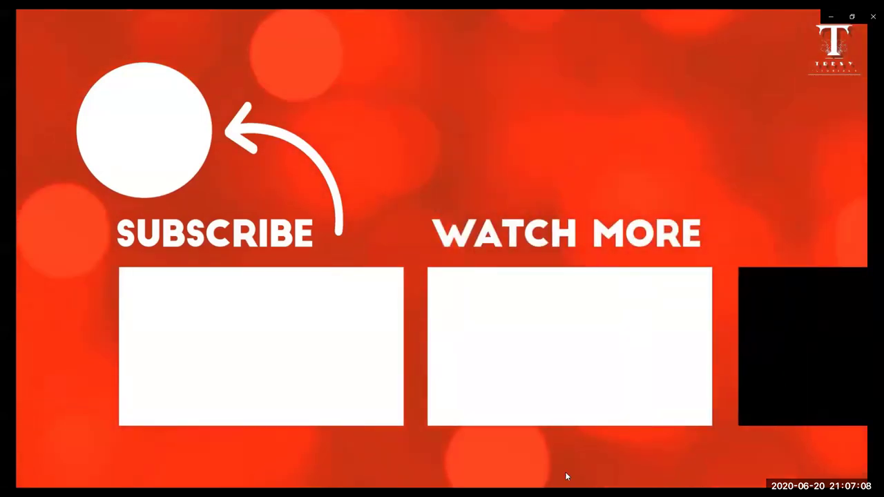
Step: Restore the player to a smaller window and pause on the Subscribe / Watch More end screen
{"action": "mouse_move", "coordinate": [812, 468]}
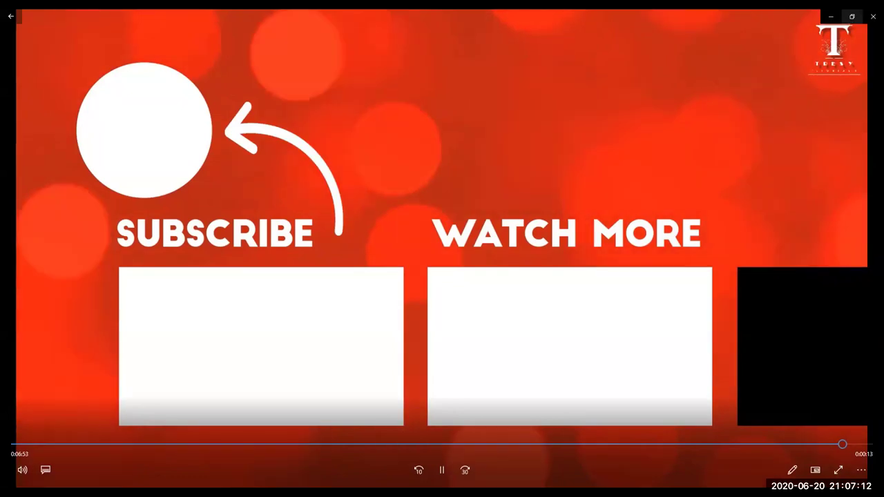
{"action": "left_click", "coordinate": [851, 16]}
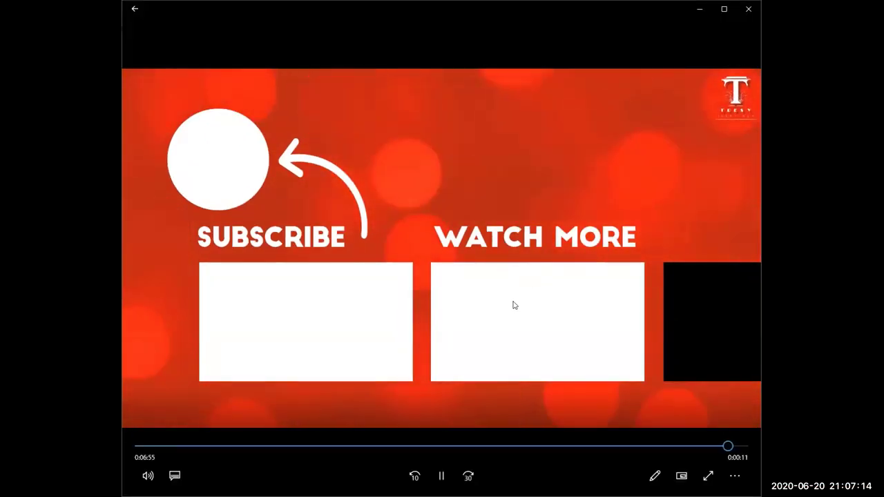
{"action": "left_click", "coordinate": [441, 475]}
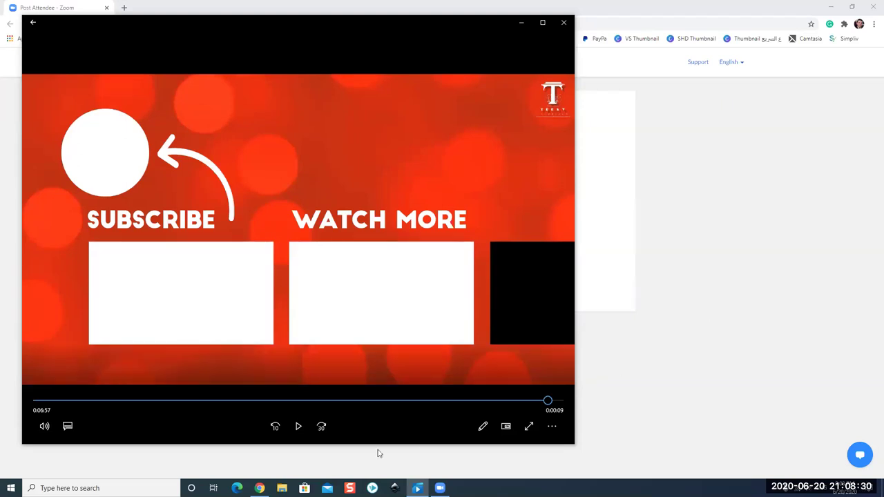
Step: Search 'cam' and launch Camtasia 2019's Record the Screen recorder
{"action": "left_click", "coordinate": [104, 487]}
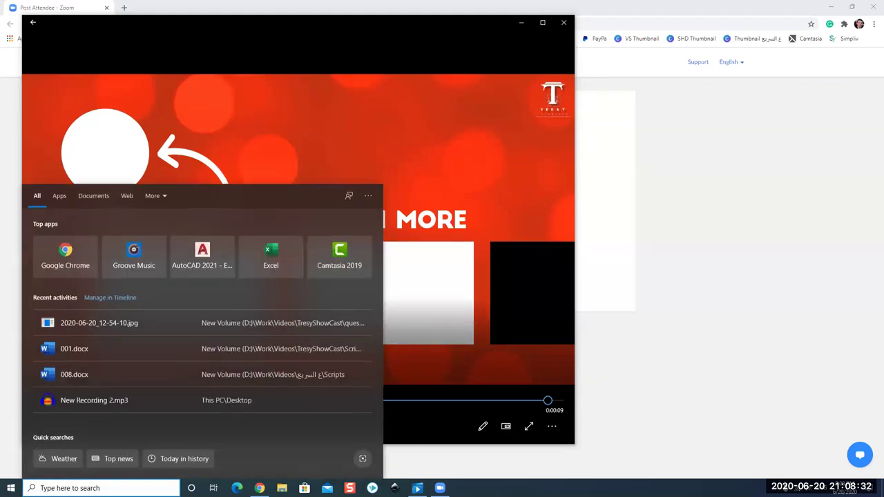
{"action": "type", "text": "cam"}
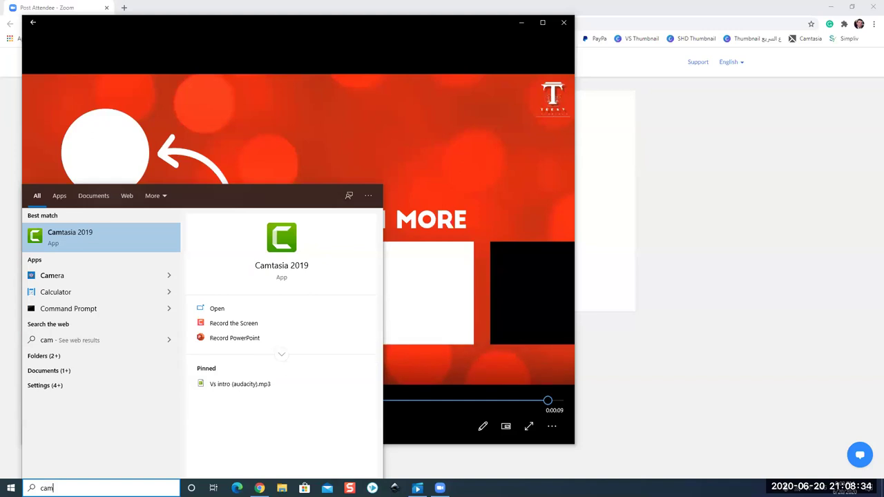
{"action": "left_click", "coordinate": [234, 323]}
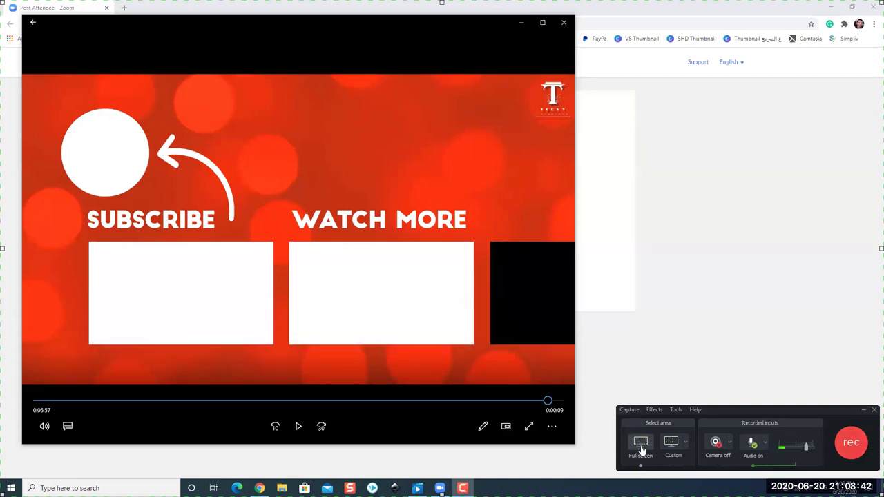
{"action": "left_click", "coordinate": [685, 442]}
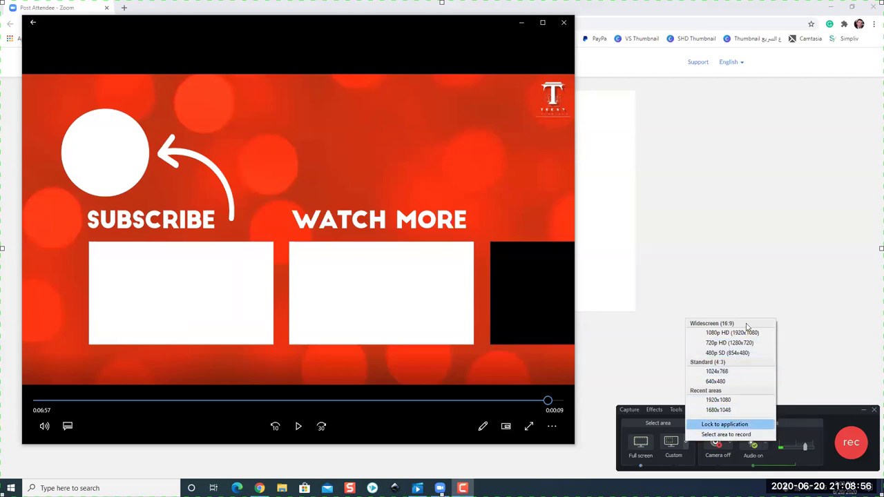
{"action": "left_click", "coordinate": [764, 399]}
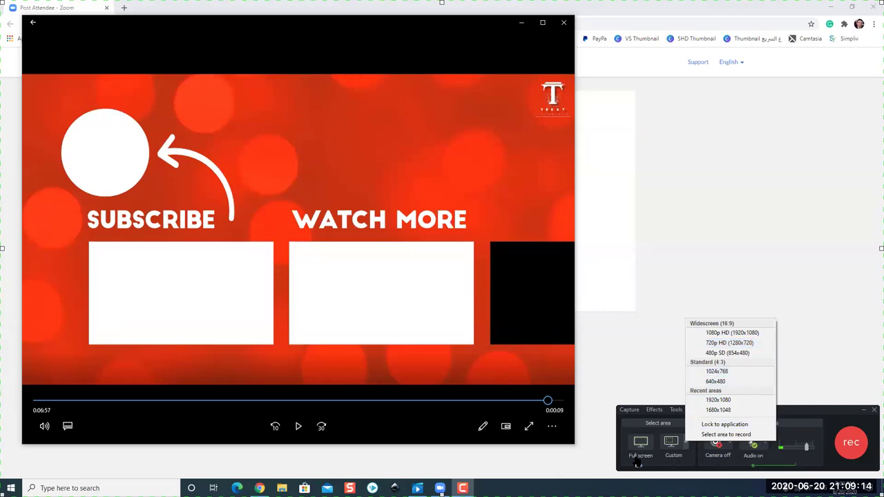
{"action": "left_click", "coordinate": [674, 462]}
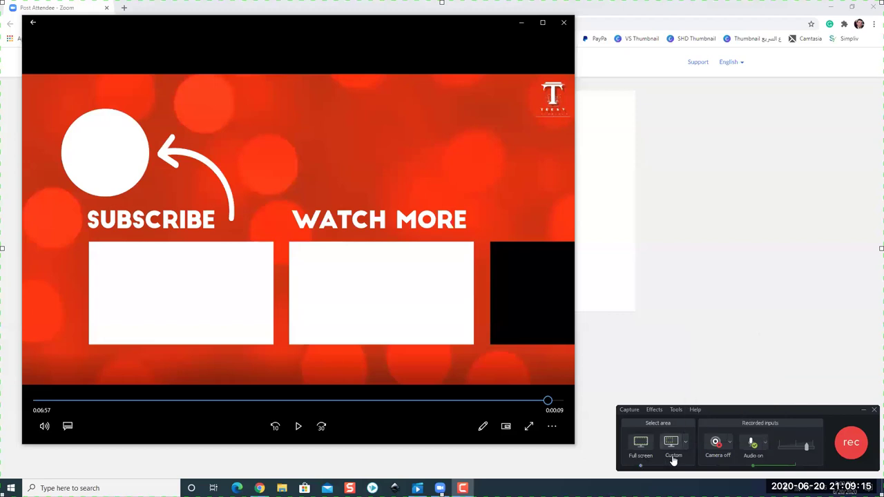
Step: Review camera and audio sources, toggle audio off and on, keeping the Realtek microphone
{"action": "left_click", "coordinate": [730, 445]}
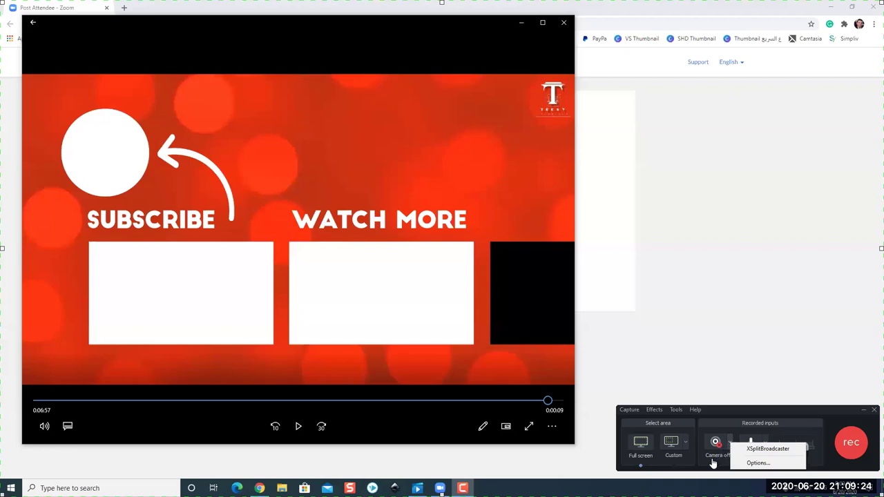
{"action": "left_click", "coordinate": [707, 461]}
{"action": "left_click", "coordinate": [751, 444]}
{"action": "left_click", "coordinate": [765, 446]}
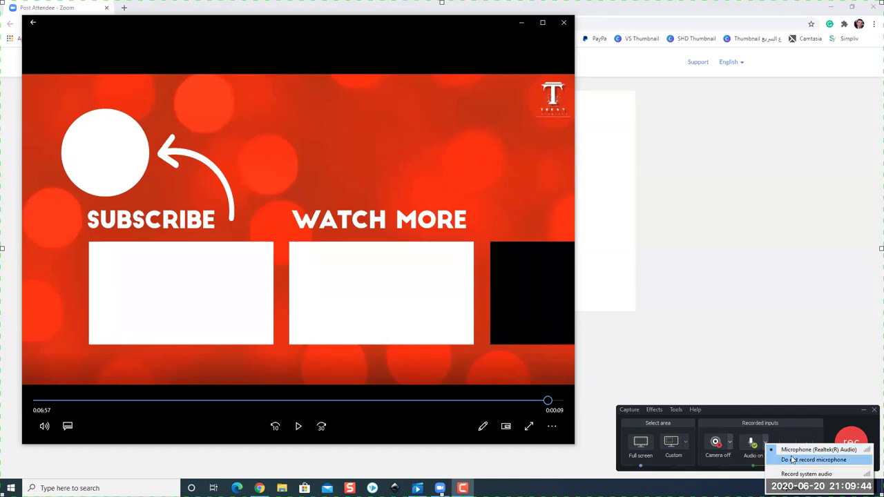
{"action": "left_click", "coordinate": [754, 449]}
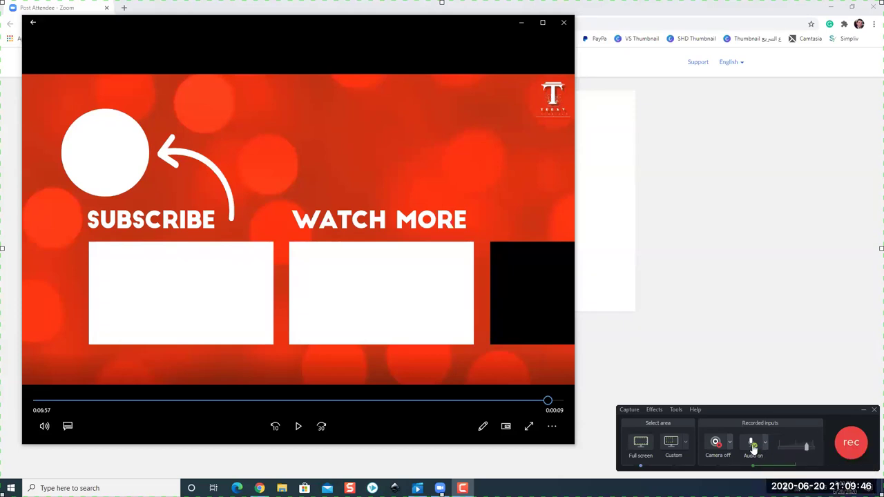
{"action": "left_click", "coordinate": [754, 448]}
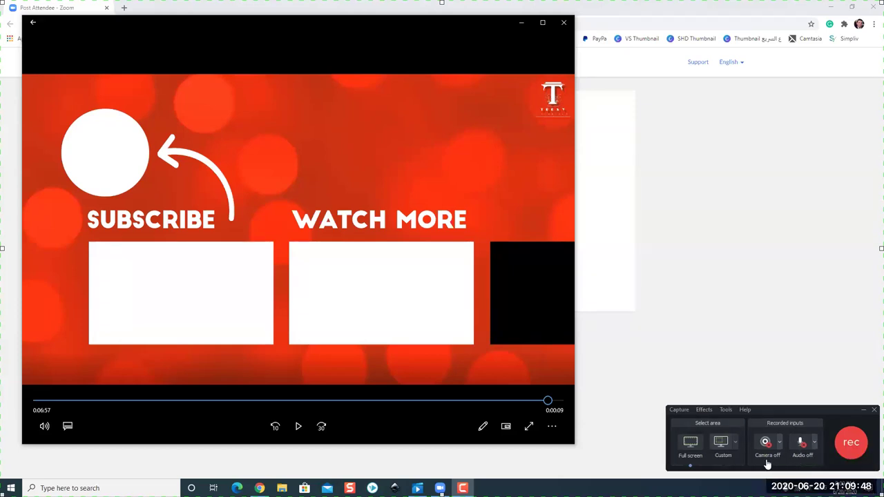
{"action": "left_click", "coordinate": [801, 447]}
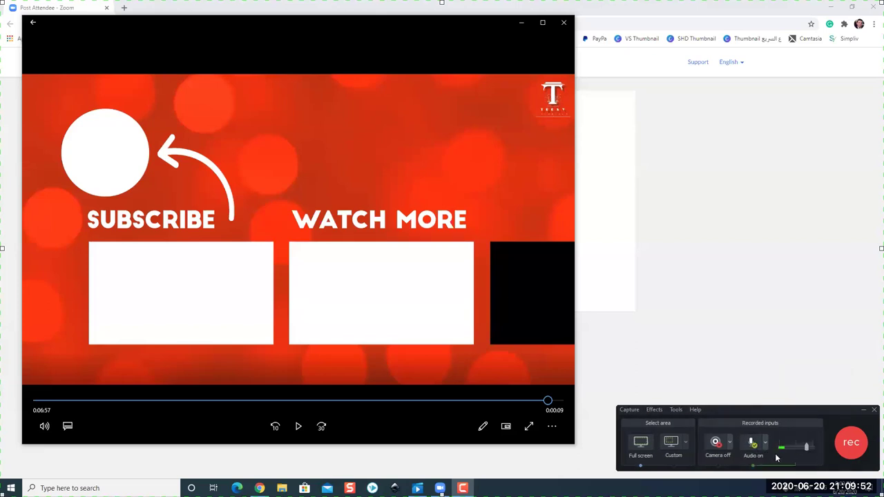
{"action": "left_click", "coordinate": [764, 445]}
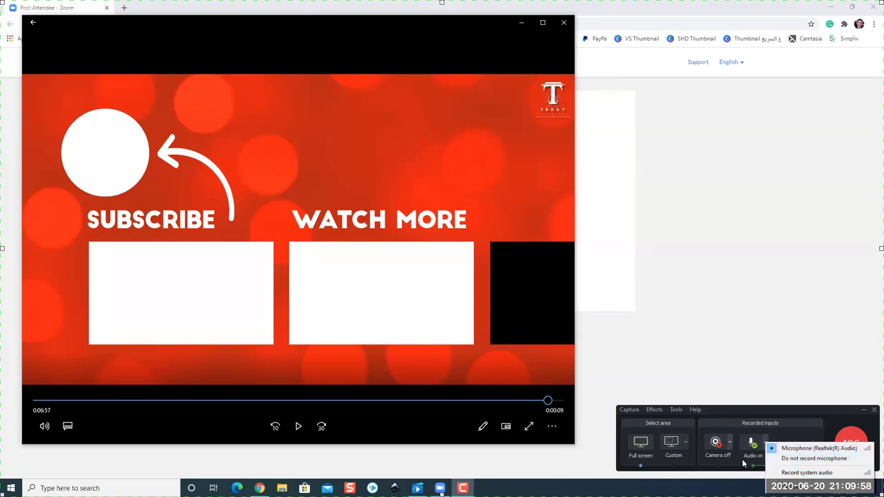
{"action": "left_click", "coordinate": [810, 448]}
Step: Adjust the microphone input volume slider down, then nudge it slightly back up
{"action": "left_click_drag", "start_coordinate": [802, 447], "coordinate": [789, 450]}
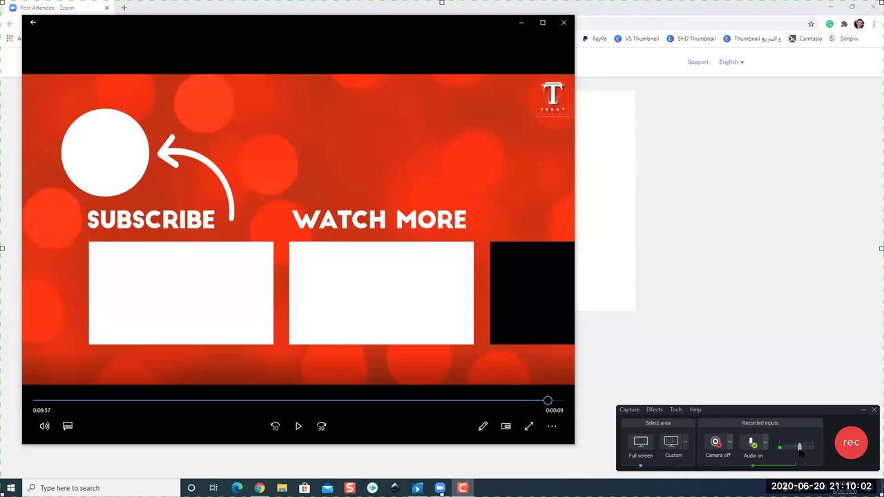
{"action": "mouse_move", "coordinate": [799, 453]}
{"action": "left_mouse_down"}
{"action": "mouse_move", "coordinate": [788, 451]}
{"action": "mouse_move", "coordinate": [807, 456]}
{"action": "left_mouse_up"}
{"action": "left_click_drag", "start_coordinate": [801, 447], "coordinate": [786, 453]}
{"action": "left_click_drag", "start_coordinate": [787, 446], "coordinate": [791, 447]}
{"action": "left_click", "coordinate": [793, 448]}
Step: Bring the microphone input level to just above the slider's midpoint
{"action": "left_click", "coordinate": [793, 450]}
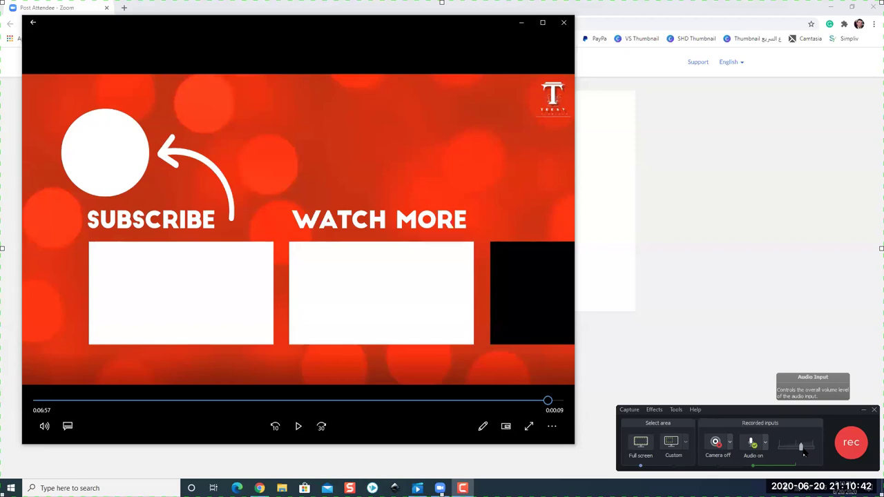
{"action": "left_click_drag", "start_coordinate": [803, 454], "coordinate": [806, 455]}
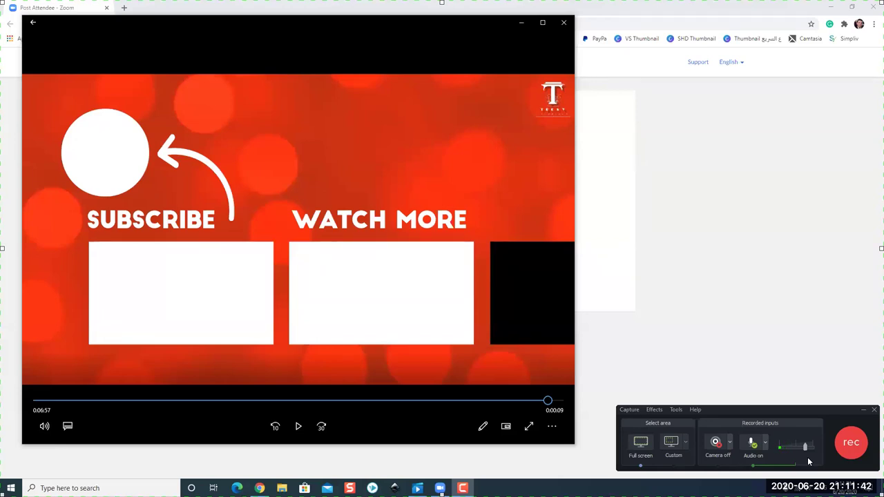
Step: Record a roughly 45-second full-screen capture while closing the Movies & TV player, then stop it
{"action": "left_click", "coordinate": [851, 445]}
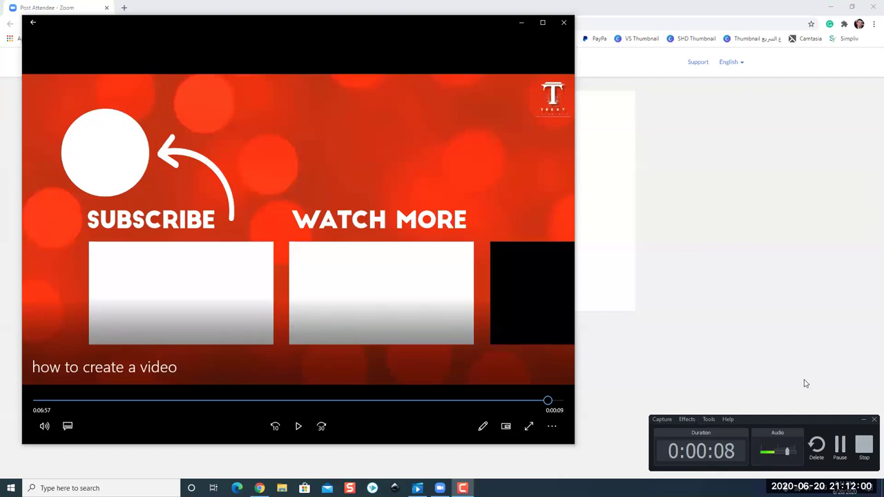
{"action": "left_click", "coordinate": [862, 419]}
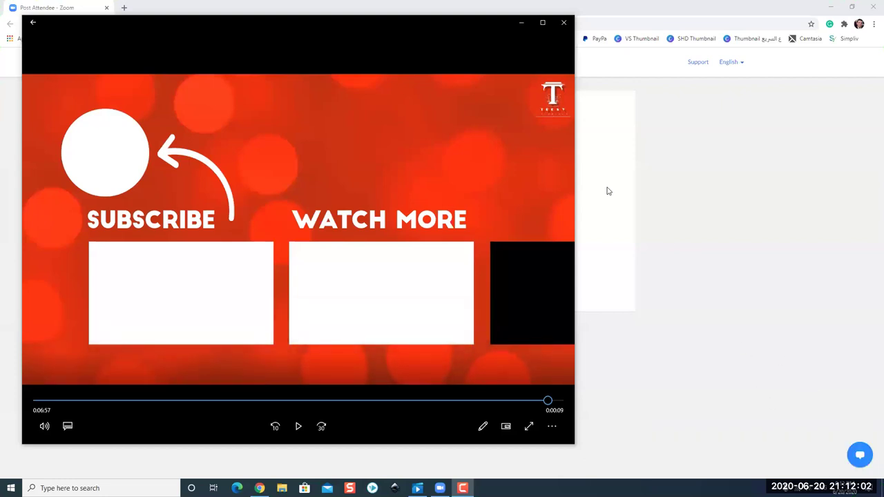
{"action": "left_click", "coordinate": [563, 22]}
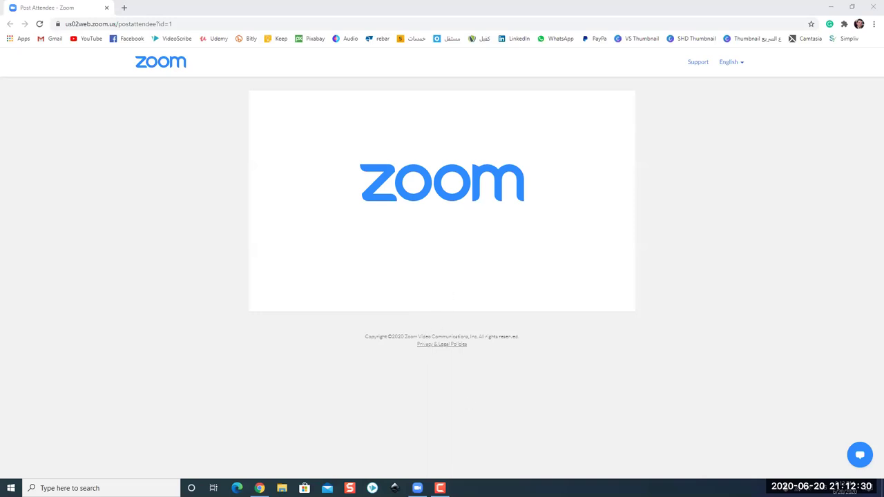
{"action": "mouse_move", "coordinate": [440, 488]}
{"action": "left_click", "coordinate": [483, 457]}
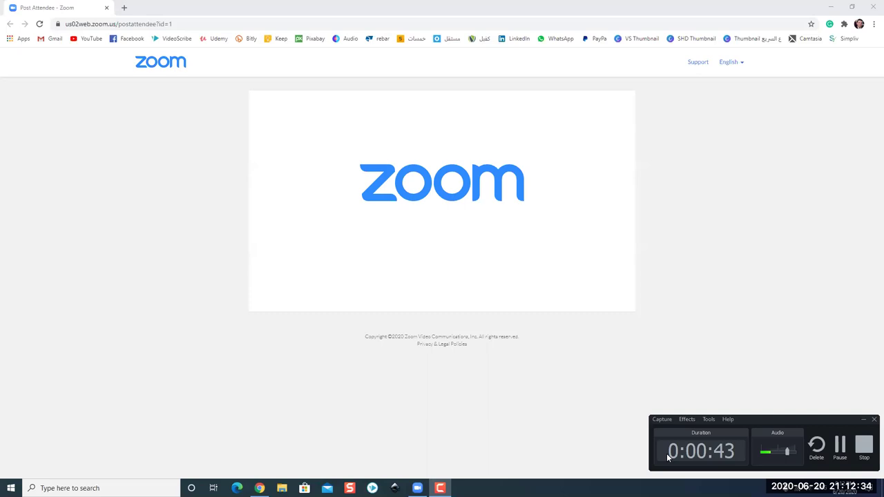
{"action": "left_click", "coordinate": [863, 453]}
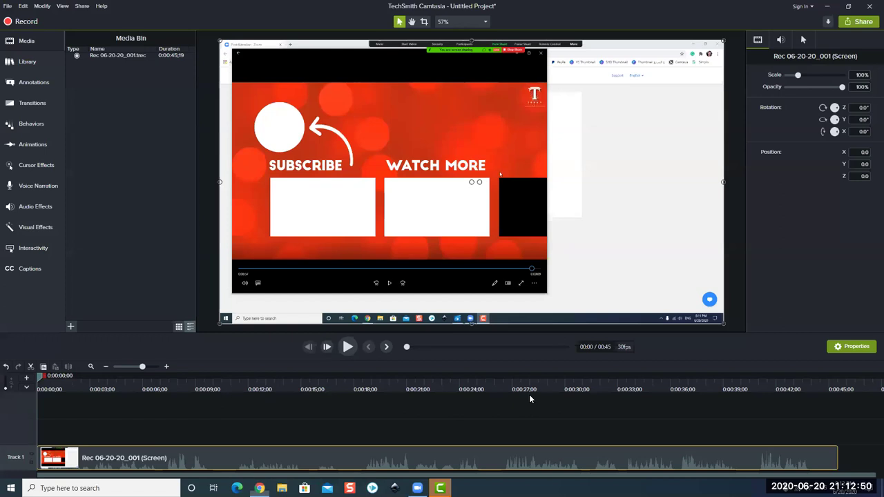
Step: Save the project as Untitled Project.tscproj and bring up the actions for the Track 1 clip
{"action": "key", "text": "ctrl+s"}
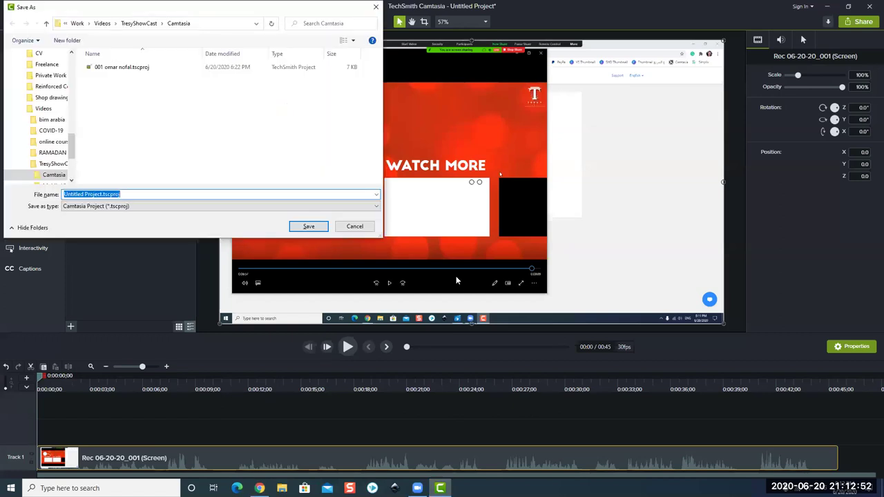
{"action": "left_click", "coordinate": [308, 226]}
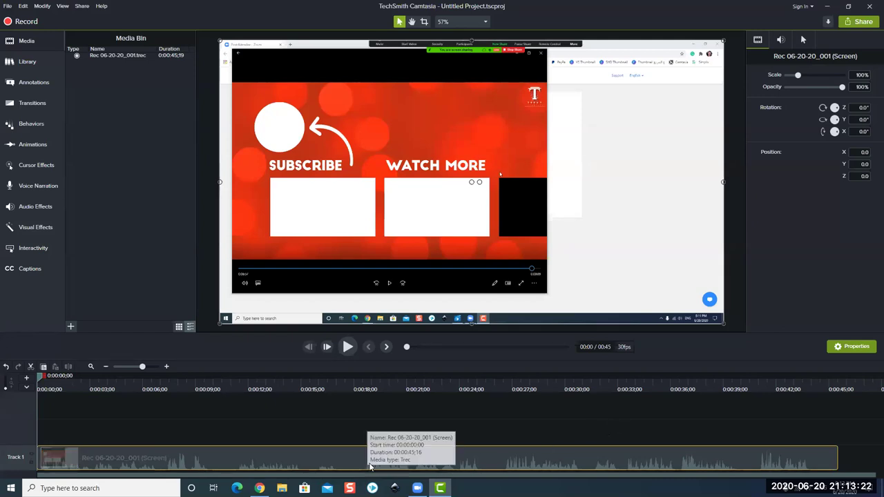
{"action": "right_click", "coordinate": [339, 467]}
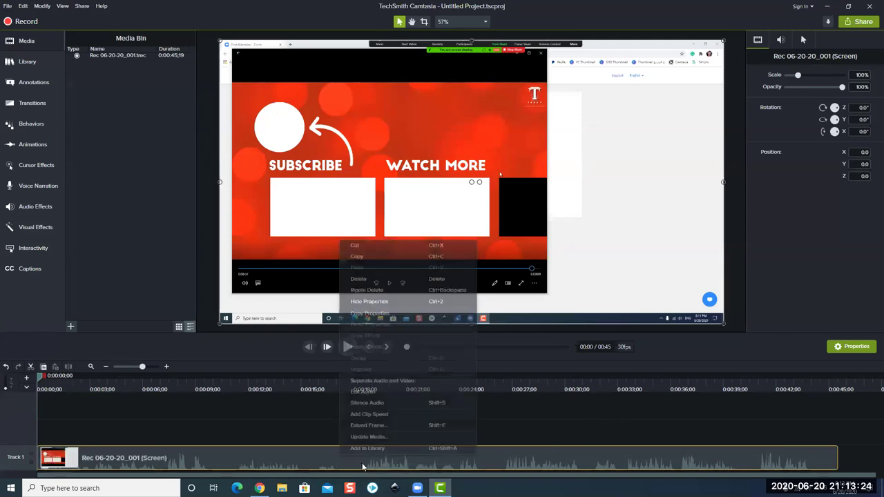
Step: Show the Fades transitions (Fade, Fade through black) in the Library sidebar and select the Track 1 clip
{"action": "left_click", "coordinate": [268, 432]}
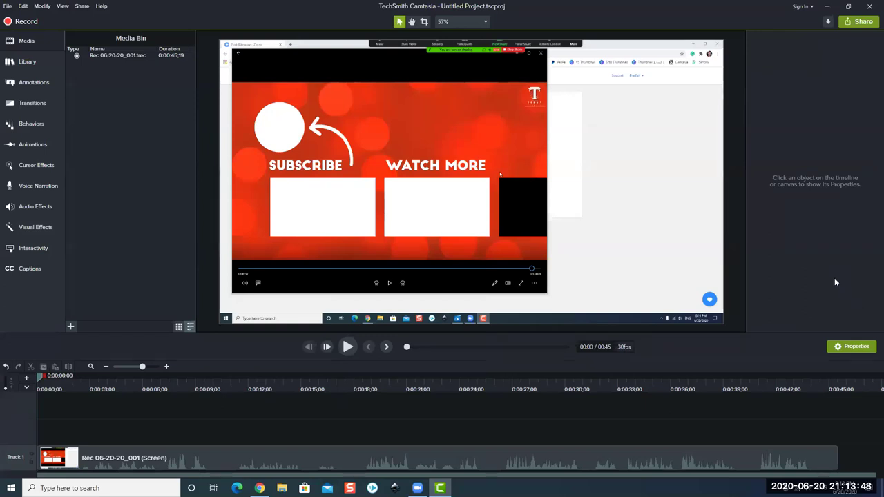
{"action": "left_click", "coordinate": [733, 457]}
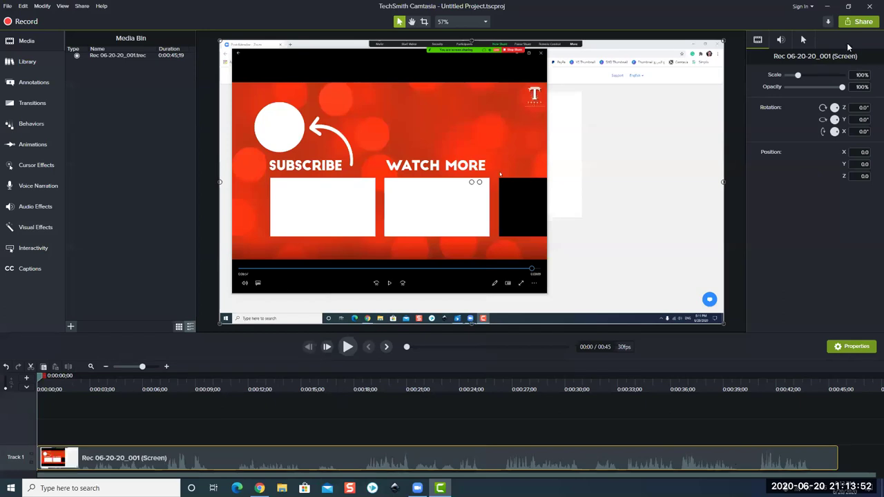
{"action": "left_click", "coordinate": [451, 436]}
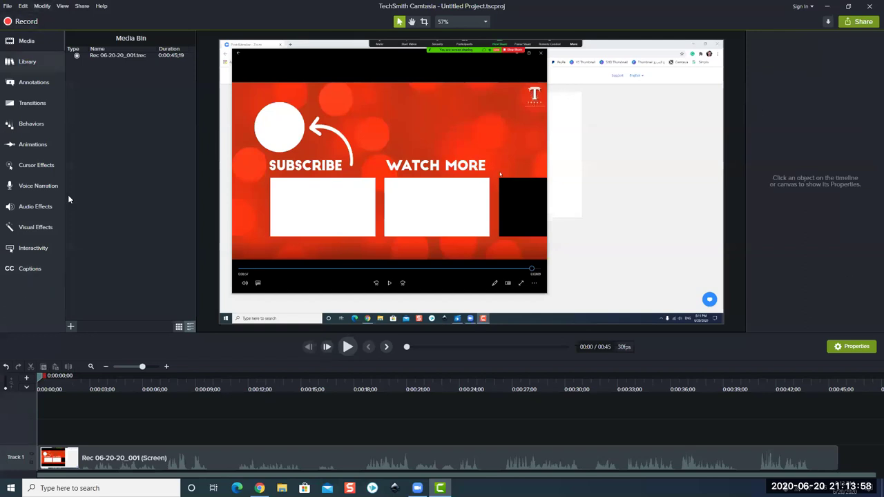
{"action": "left_click", "coordinate": [34, 62]}
{"action": "left_click", "coordinate": [37, 82]}
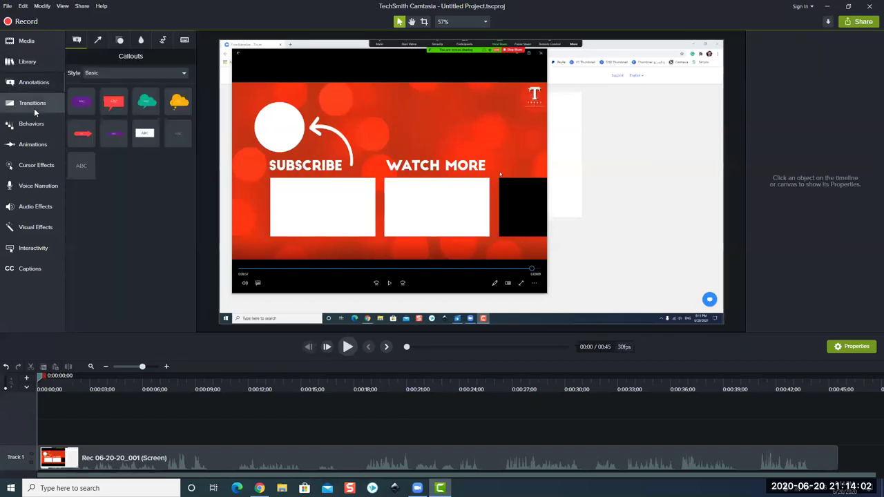
{"action": "left_click", "coordinate": [34, 108]}
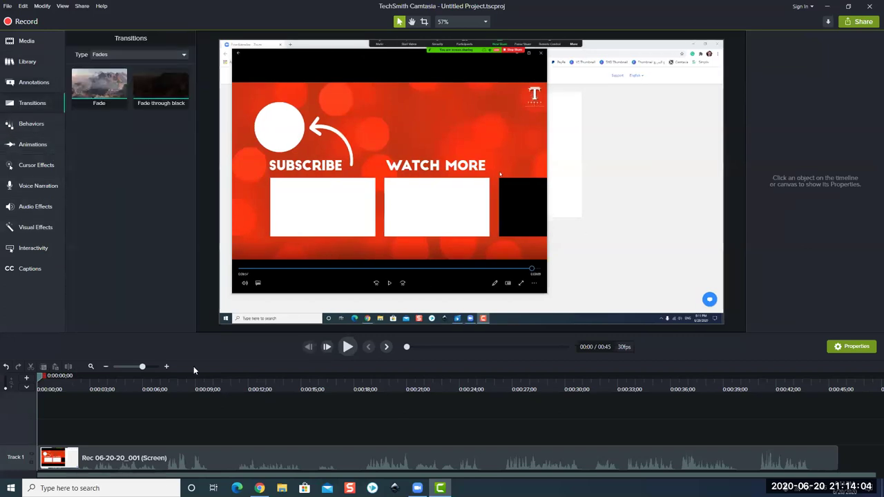
{"action": "mouse_move", "coordinate": [362, 454]}
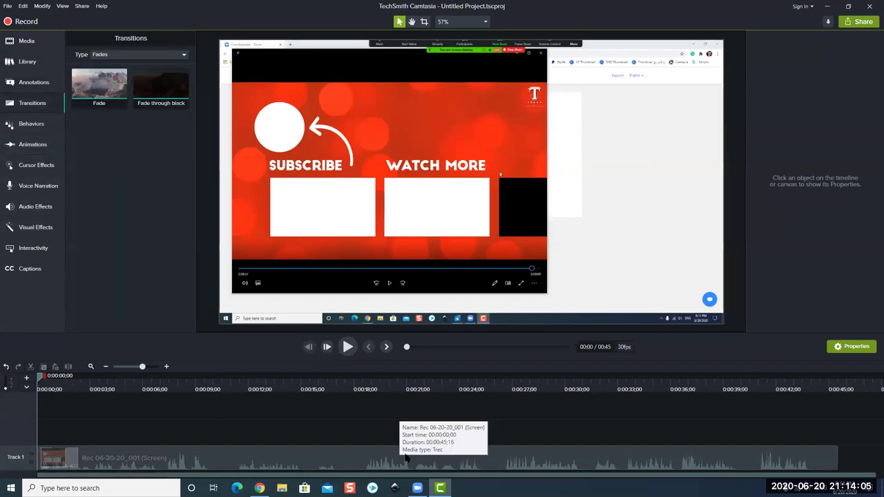
{"action": "left_click", "coordinate": [363, 458]}
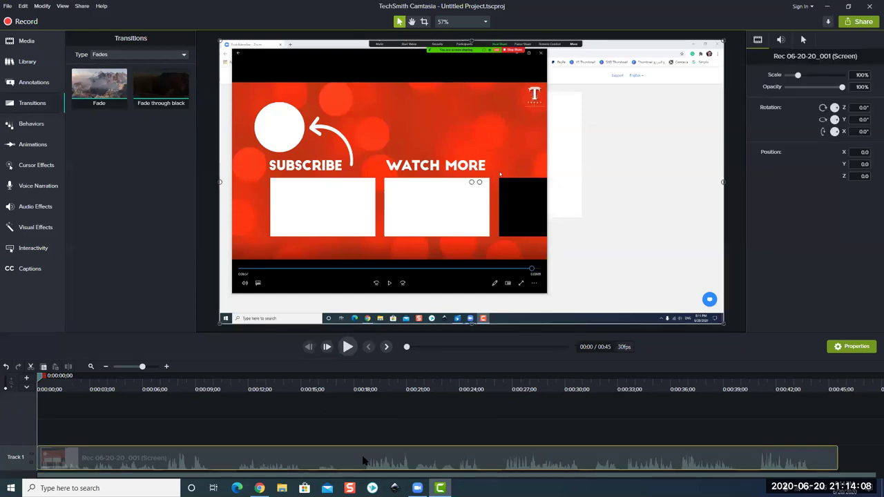
Step: Separate the recording's audio from its video, then delete the screen video clip from Track 1
{"action": "right_click", "coordinate": [365, 460]}
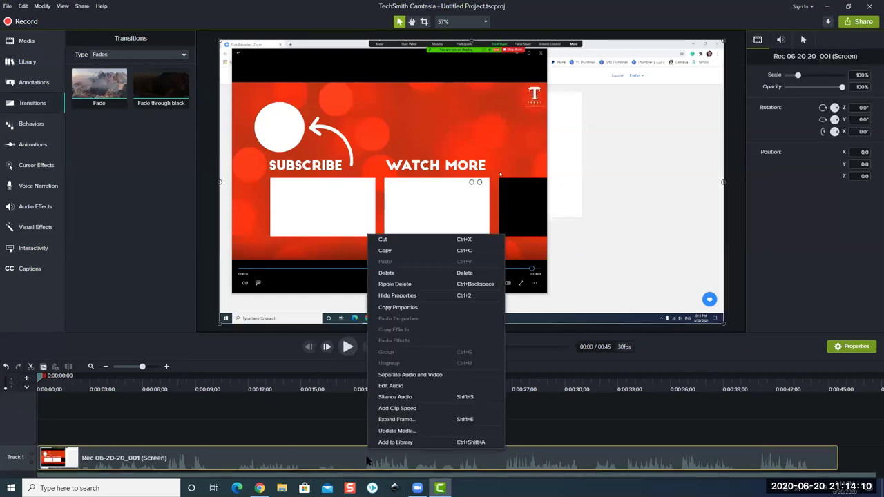
{"action": "left_click", "coordinate": [421, 375]}
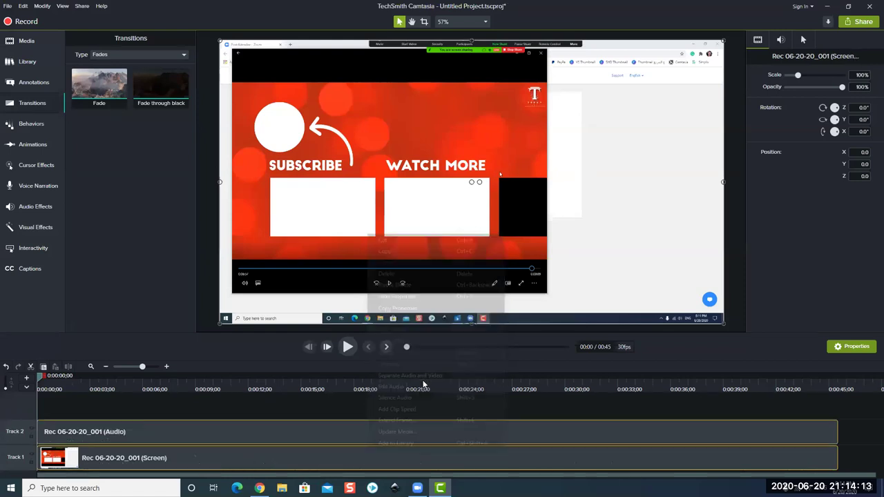
{"action": "left_click", "coordinate": [313, 464]}
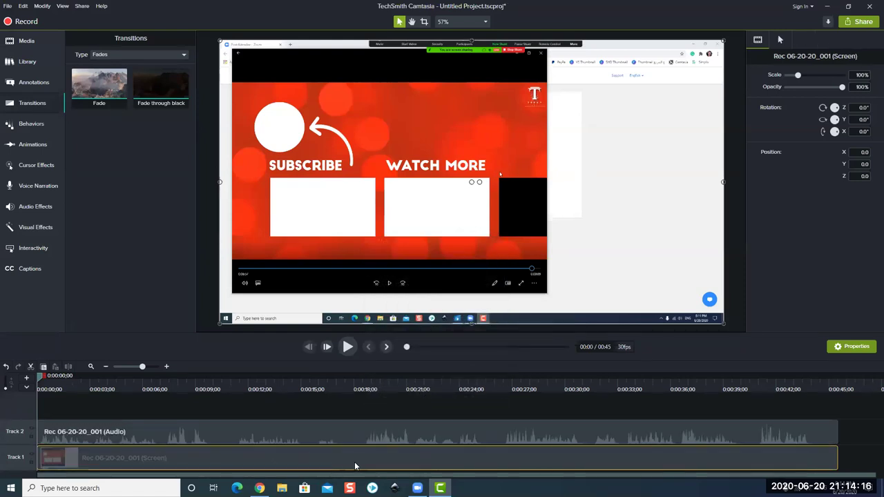
{"action": "right_click", "coordinate": [357, 466]}
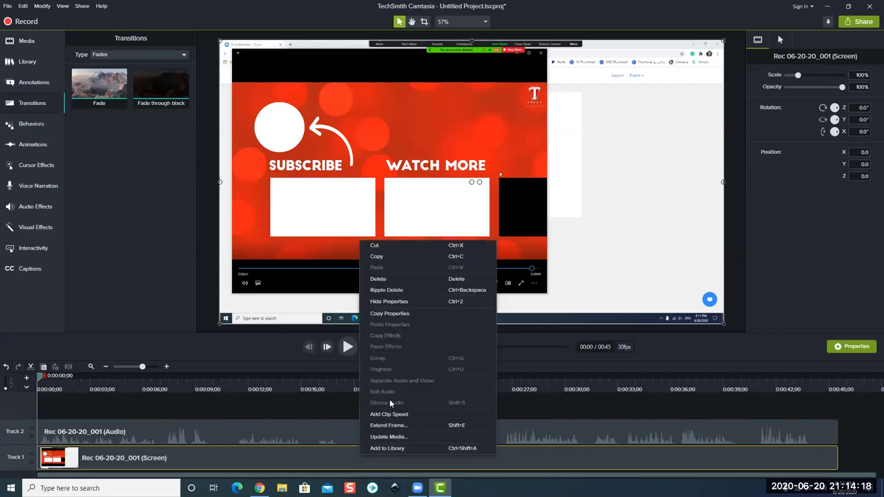
{"action": "left_click", "coordinate": [386, 279]}
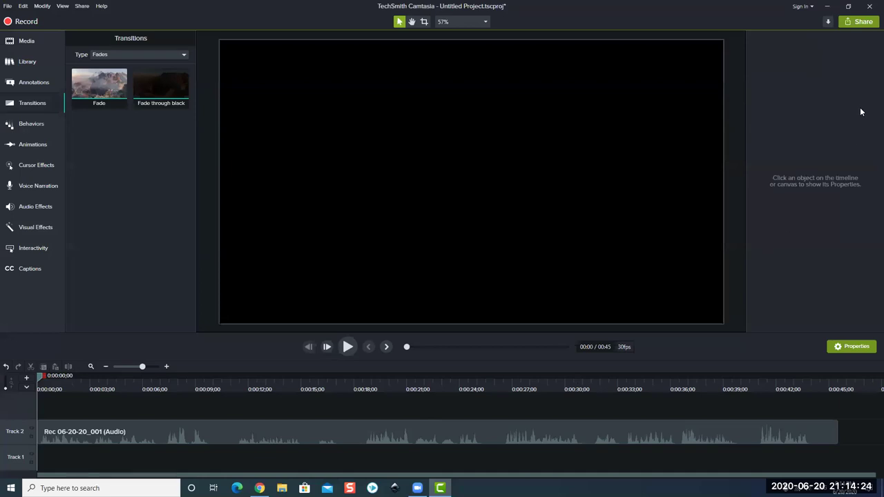
Step: Export the timeline as an M4A audio-only file at 192 kbps to the Desktop
{"action": "left_click", "coordinate": [858, 22]}
{"action": "left_click", "coordinate": [818, 41]}
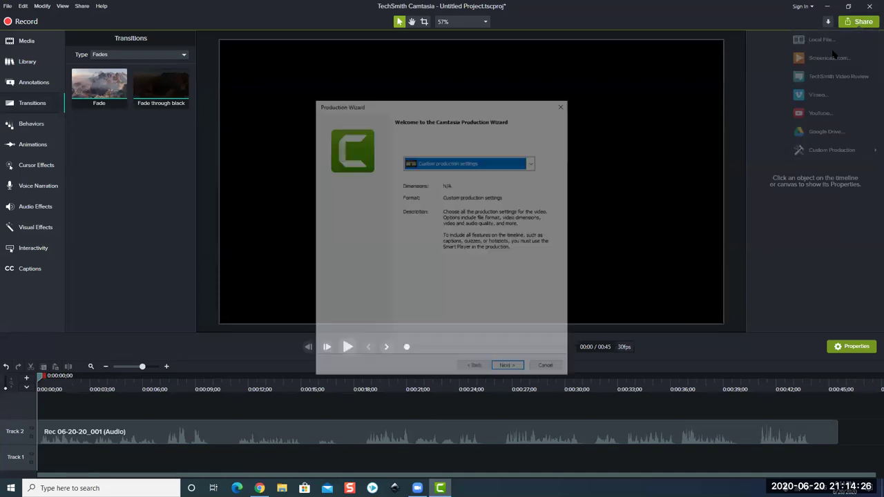
{"action": "left_click", "coordinate": [508, 367]}
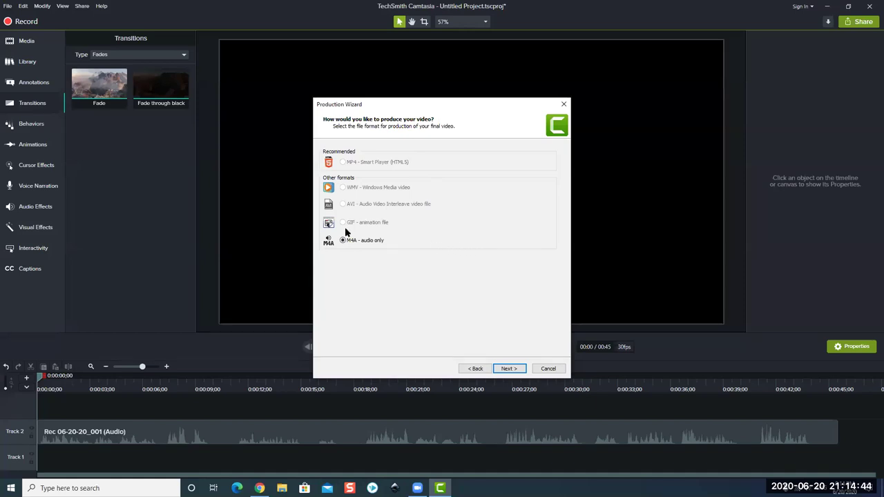
{"action": "left_click", "coordinate": [513, 370]}
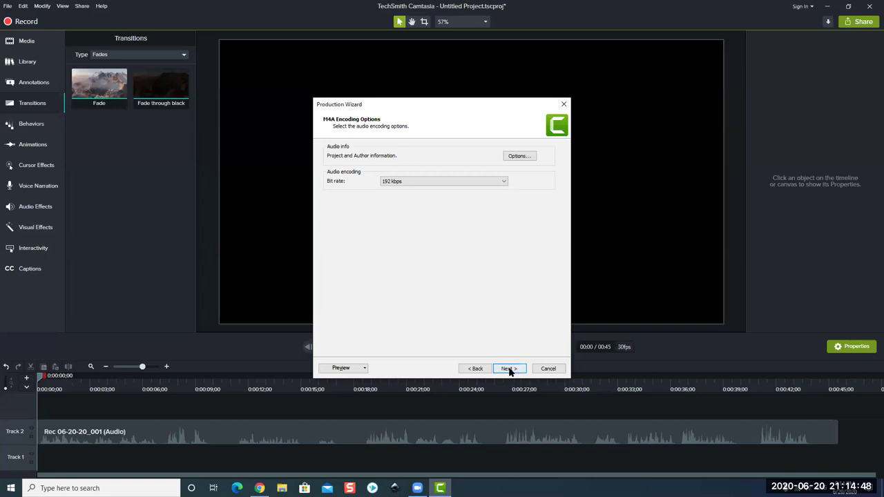
{"action": "left_click", "coordinate": [511, 371]}
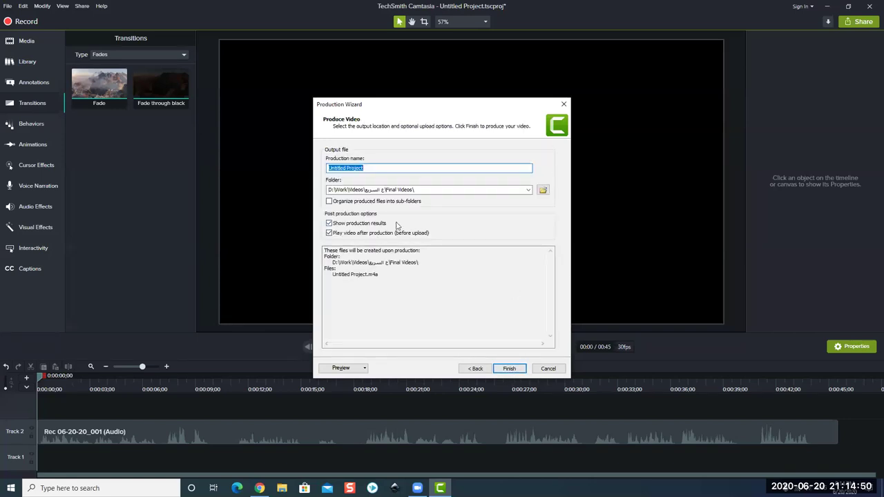
{"action": "left_click", "coordinate": [542, 190]}
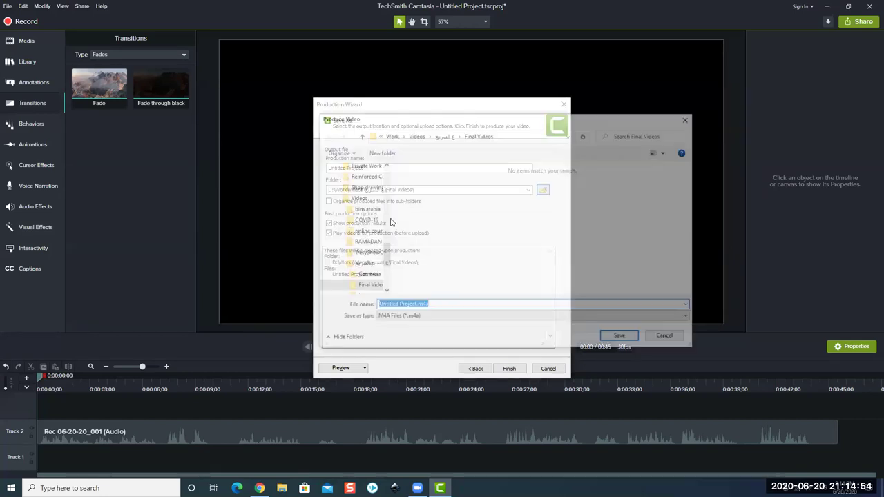
{"action": "scroll", "coordinate": [387, 175], "scroll_direction": "up", "scroll_amount": 10}
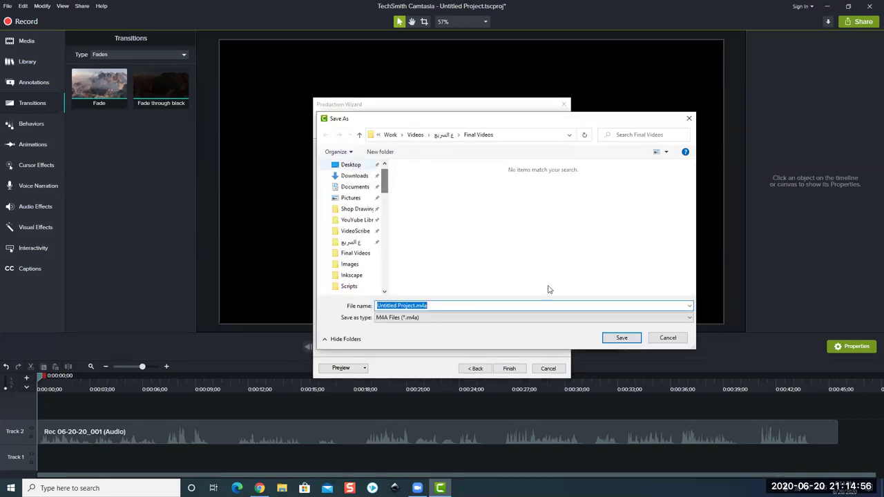
{"action": "left_click", "coordinate": [621, 338]}
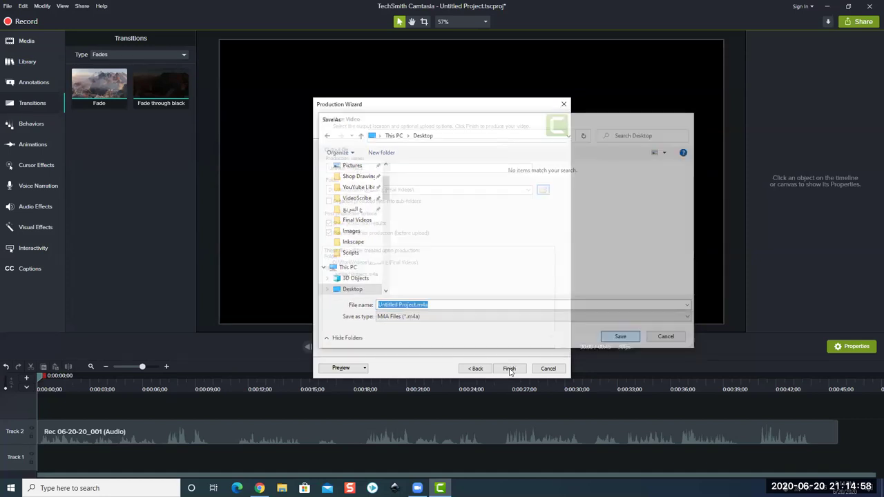
{"action": "left_click", "coordinate": [509, 368]}
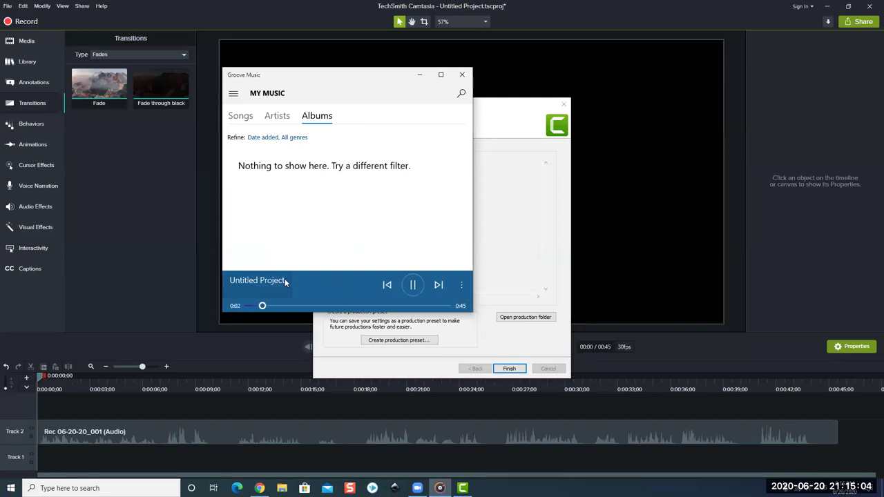
Step: Play back the exported Untitled Project.m4a, then close the player and production results
{"action": "left_click", "coordinate": [412, 286]}
{"action": "left_click", "coordinate": [412, 285]}
{"action": "left_click", "coordinate": [461, 76]}
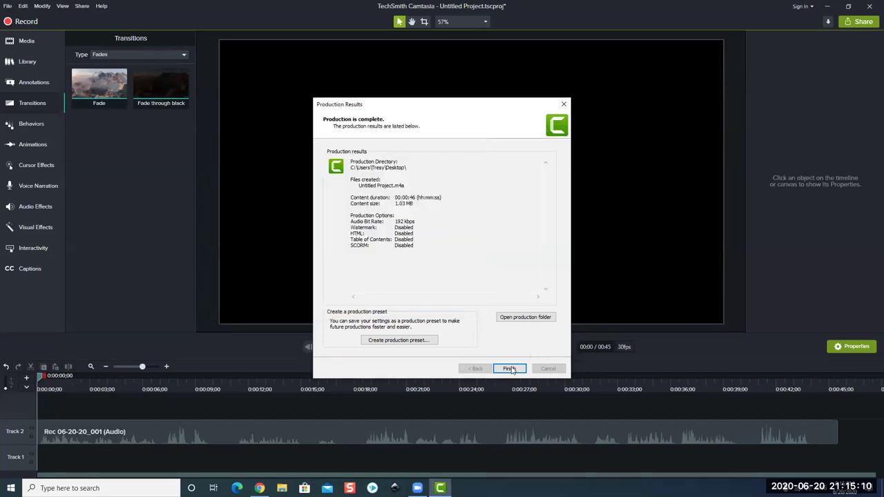
{"action": "key", "text": "Return"}
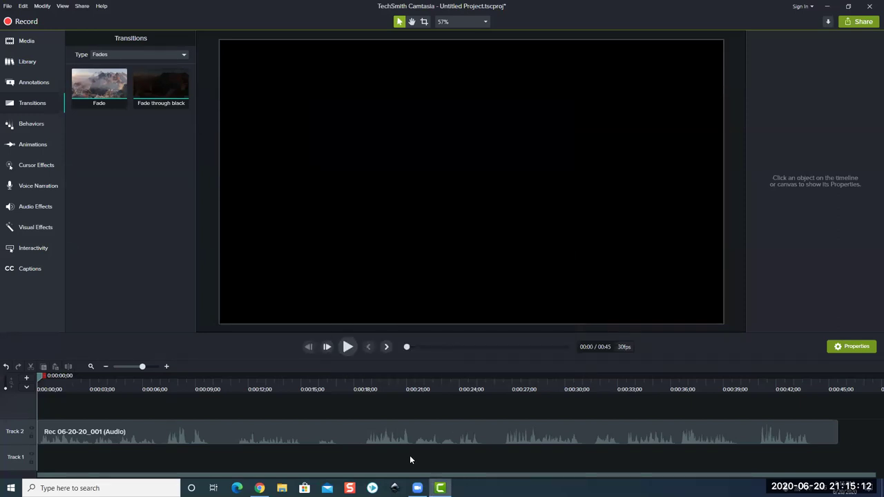
Step: Restore the deleted screen clip to Track 1, then open a new tab in Chrome
{"action": "left_click", "coordinate": [418, 453]}
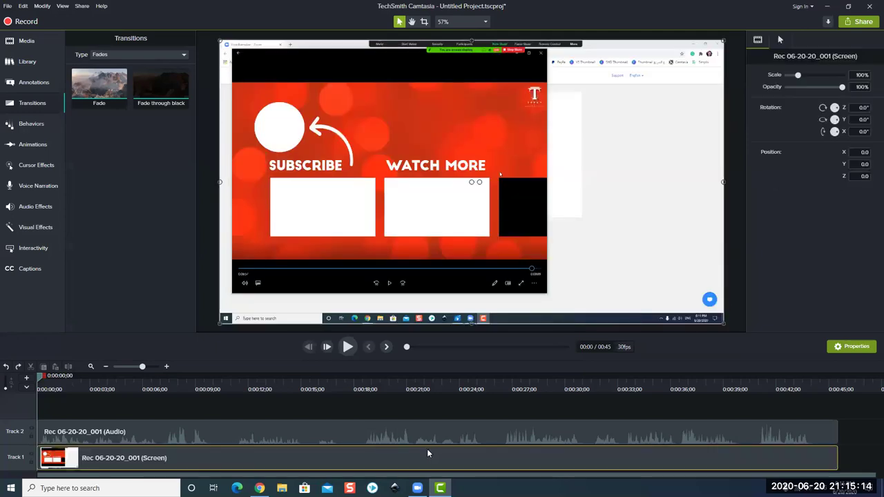
{"action": "left_click", "coordinate": [354, 422]}
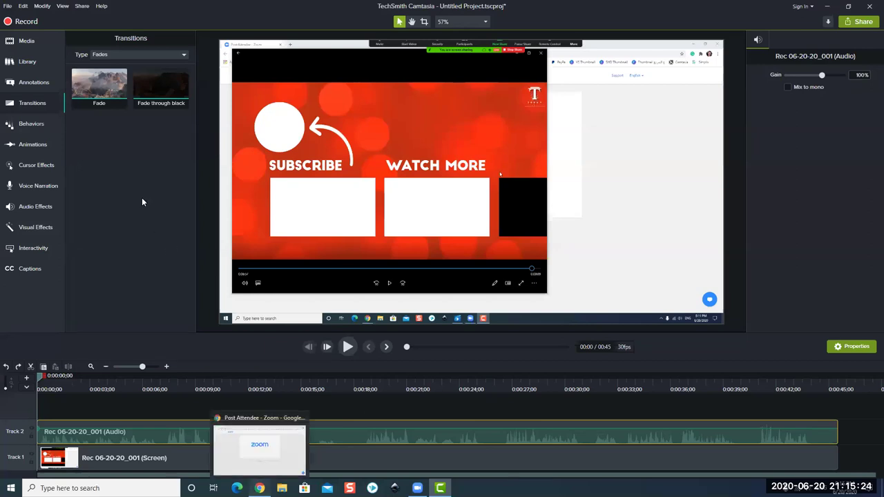
{"action": "left_click", "coordinate": [258, 488]}
{"action": "left_click", "coordinate": [124, 10]}
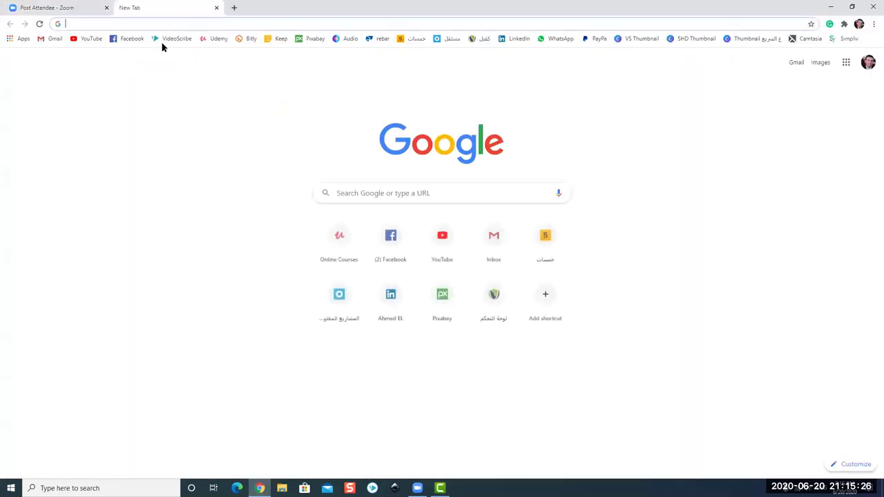
Step: Upload Untitled Project.m4a to the Online Audio Converter and convert it to mp3 at Good (192 kbps)
{"action": "left_click", "coordinate": [350, 38]}
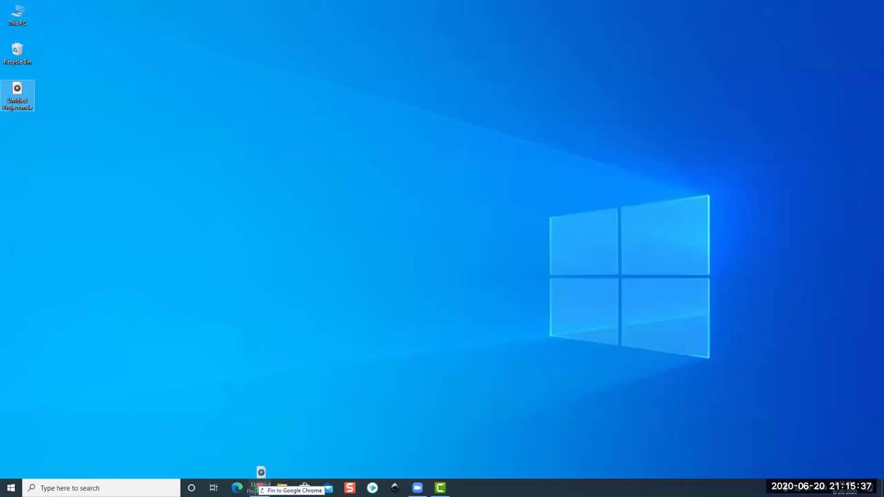
{"action": "left_click_drag", "start_coordinate": [260, 477], "coordinate": [263, 467]}
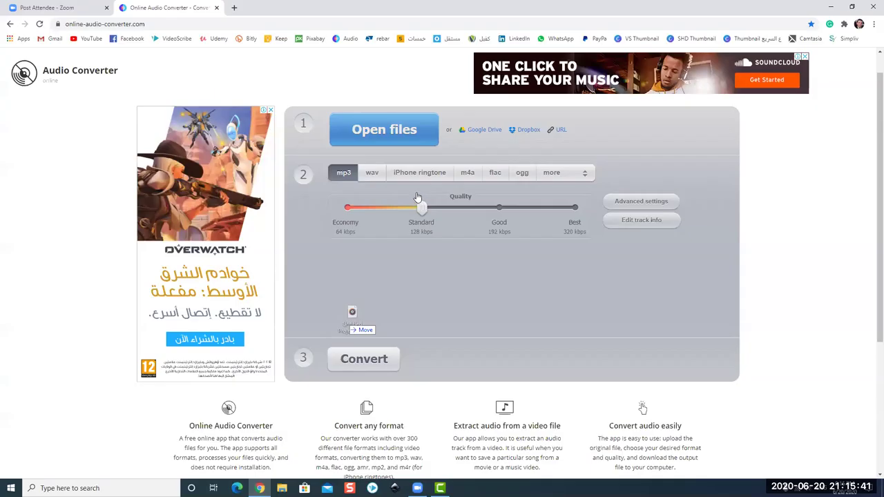
{"action": "left_click_drag", "start_coordinate": [263, 466], "coordinate": [352, 319]}
{"action": "left_click", "coordinate": [575, 193]}
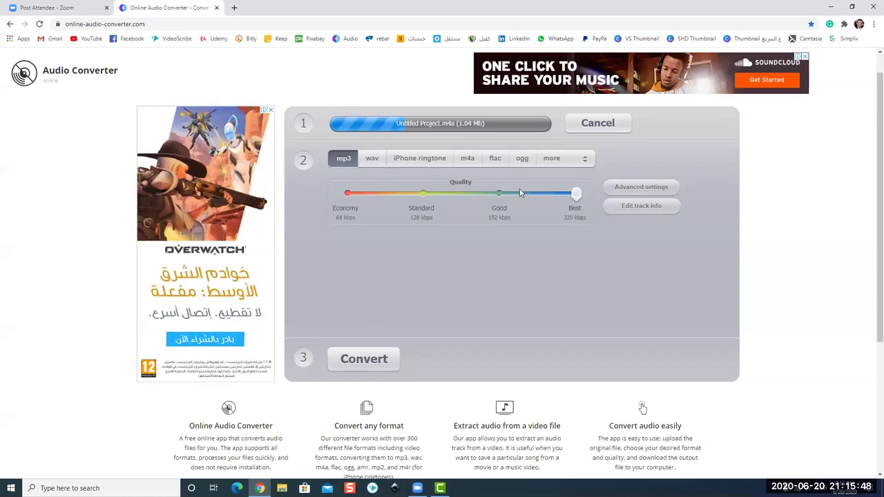
{"action": "left_click", "coordinate": [502, 197]}
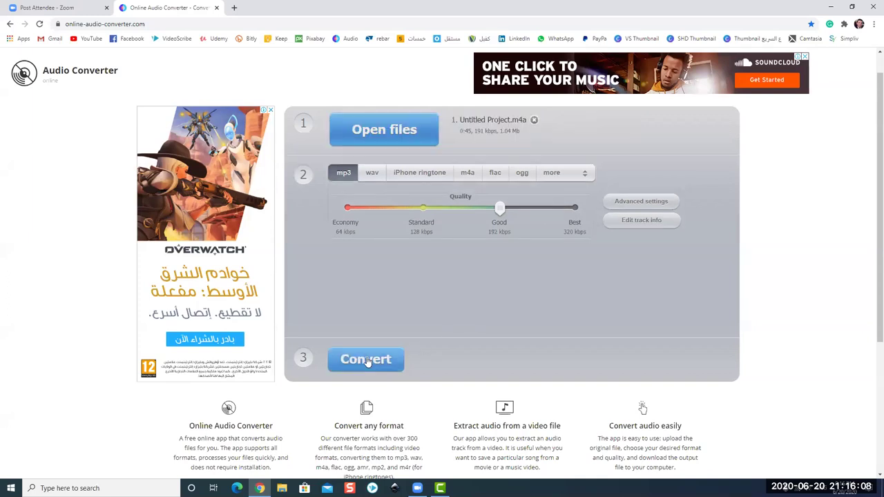
{"action": "left_click", "coordinate": [382, 361]}
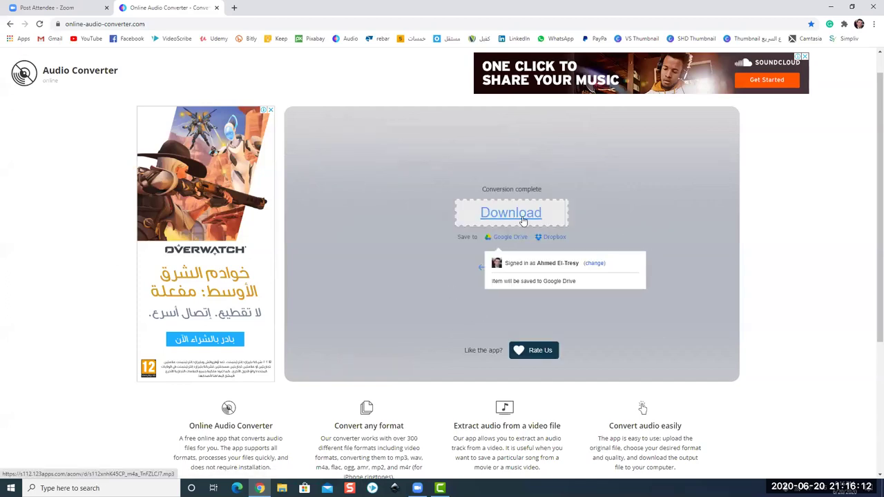
Step: Download the converted mp3 and open it from the Downloads folder with Audacity
{"action": "left_click", "coordinate": [523, 219]}
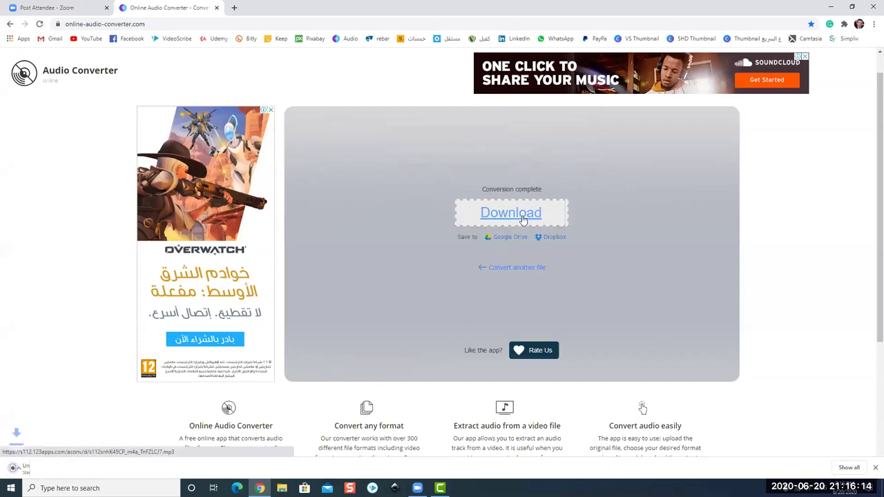
{"action": "left_click", "coordinate": [95, 467]}
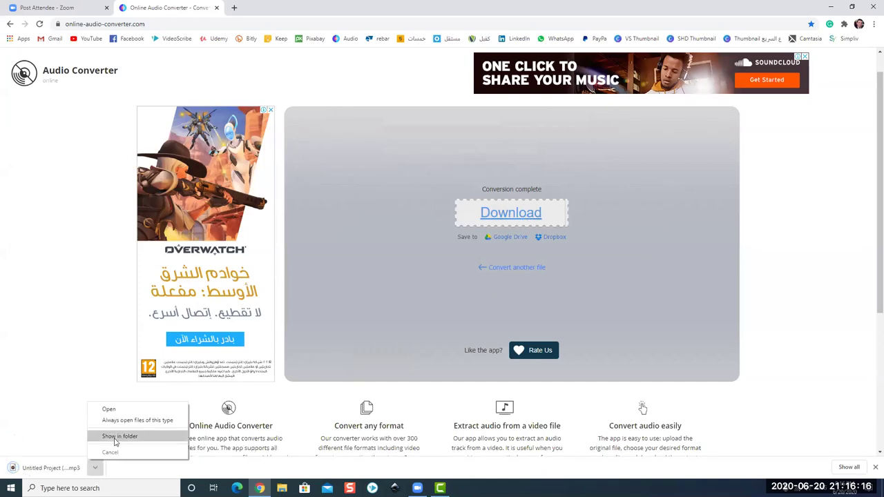
{"action": "left_click", "coordinate": [141, 437]}
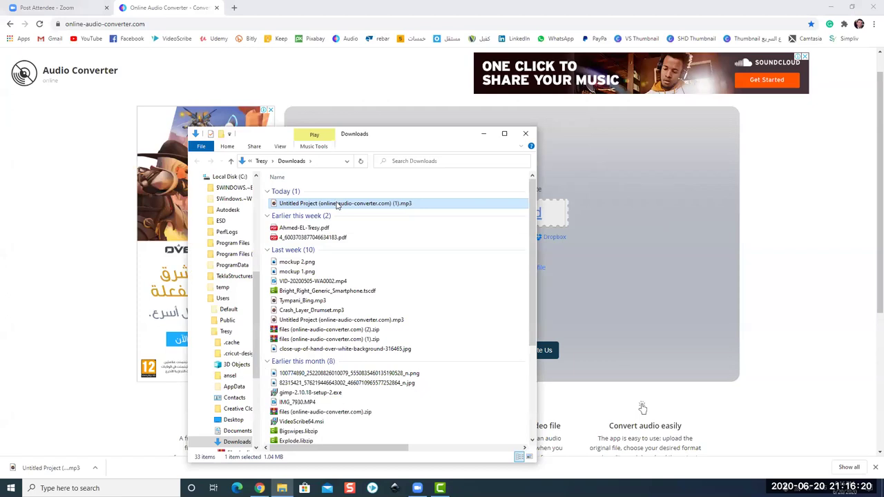
{"action": "right_click", "coordinate": [337, 205]}
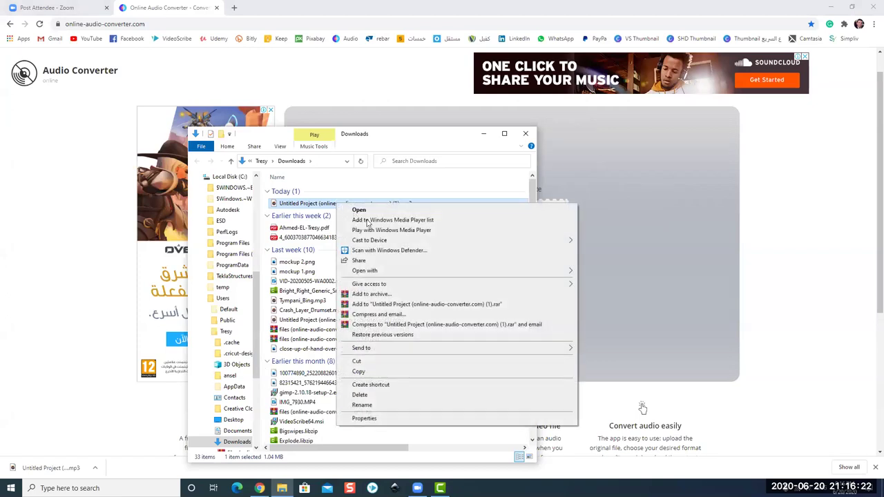
{"action": "mouse_move", "coordinate": [538, 272]}
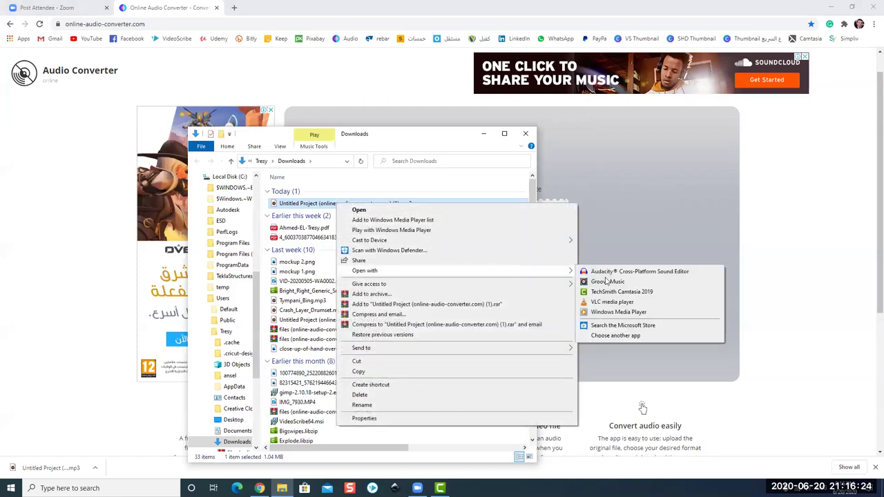
{"action": "left_click", "coordinate": [610, 273]}
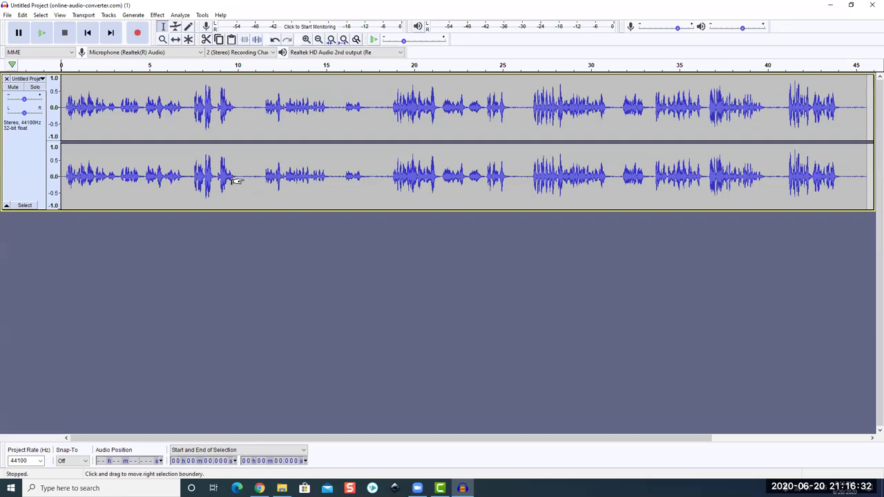
Step: Zoom into the waveform and try selecting the silent lead-in at the start of the track
{"action": "scroll", "coordinate": [255, 181], "scroll_direction": "up", "scroll_amount": 1}
{"action": "scroll", "coordinate": [255, 176], "scroll_direction": "up", "scroll_amount": 1}
{"action": "scroll", "coordinate": [331, 188], "scroll_direction": "up", "scroll_amount": 1}
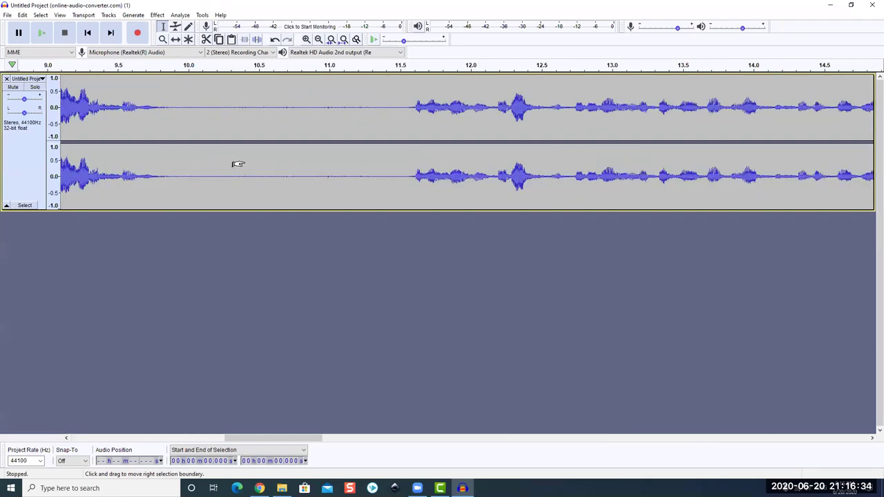
{"action": "scroll", "coordinate": [237, 162], "scroll_direction": "down", "scroll_amount": 3}
{"action": "scroll", "coordinate": [223, 171], "scroll_direction": "up", "scroll_amount": 2}
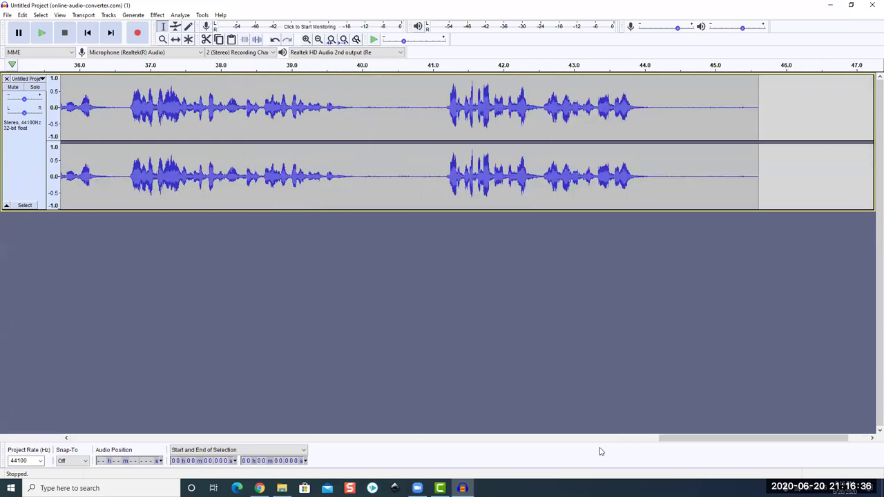
{"action": "left_click_drag", "start_coordinate": [677, 440], "coordinate": [100, 445]}
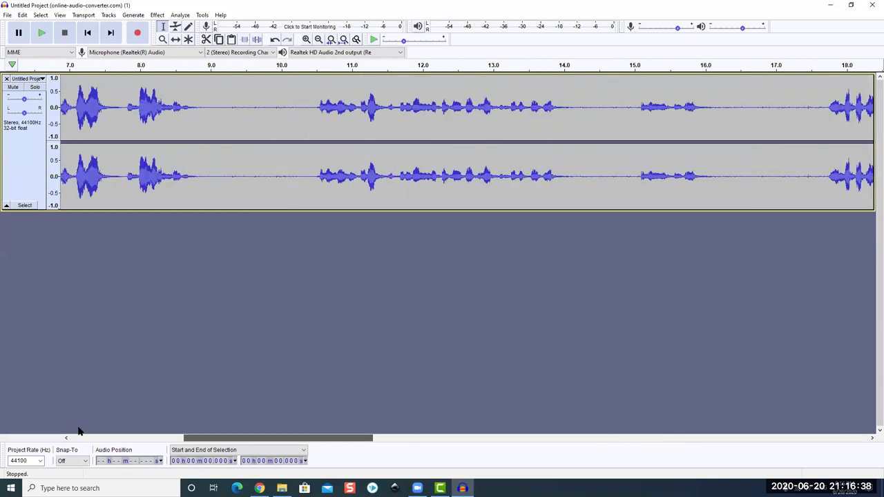
{"action": "scroll", "coordinate": [107, 172], "scroll_direction": "up", "scroll_amount": 1}
{"action": "scroll", "coordinate": [205, 170], "scroll_direction": "up", "scroll_amount": 1}
{"action": "scroll", "coordinate": [197, 168], "scroll_direction": "down", "scroll_amount": 1}
{"action": "left_click_drag", "start_coordinate": [101, 177], "coordinate": [61, 173]}
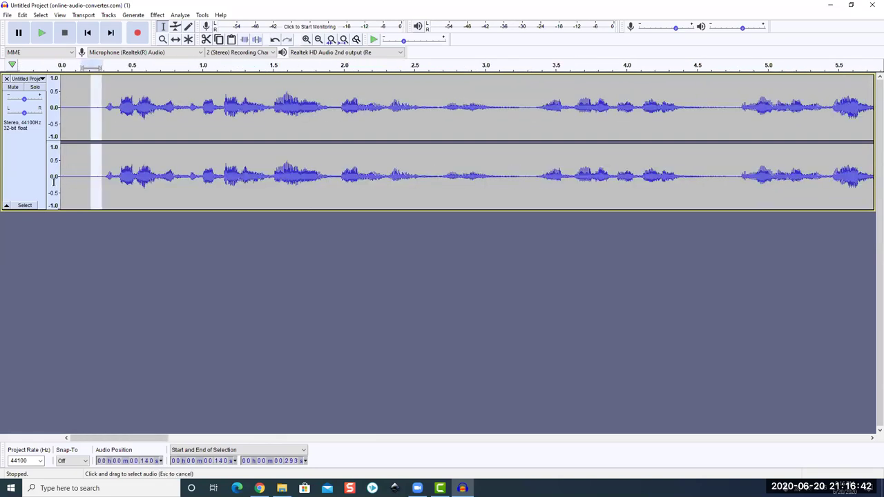
Step: Play from about 10 seconds and select the pure-noise gap from 10.15 to 11.46 seconds
{"action": "scroll", "coordinate": [98, 112], "scroll_direction": "up", "scroll_amount": 1}
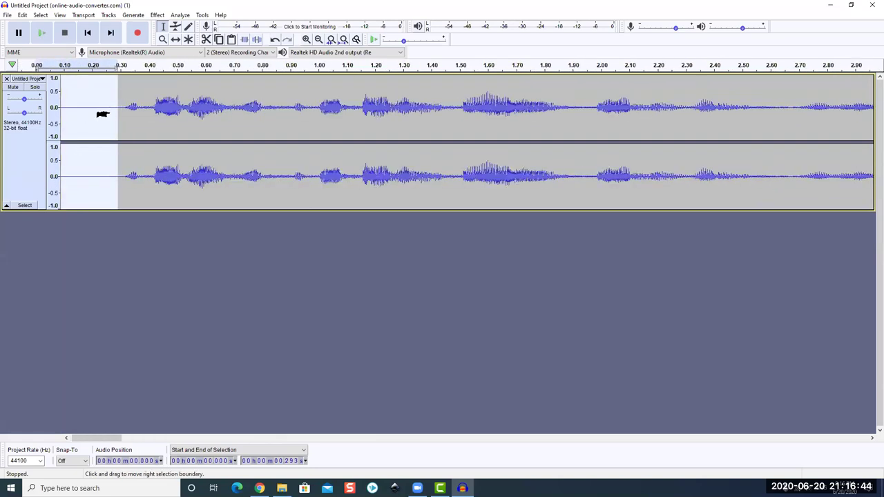
{"action": "scroll", "coordinate": [152, 120], "scroll_direction": "up", "scroll_amount": 2}
{"action": "scroll", "coordinate": [562, 130], "scroll_direction": "down", "scroll_amount": 2}
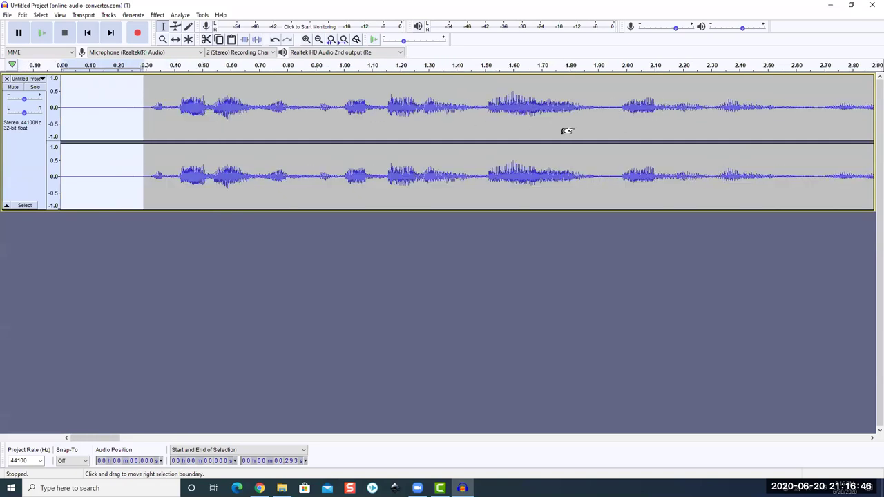
{"action": "scroll", "coordinate": [611, 122], "scroll_direction": "down", "scroll_amount": 1}
{"action": "scroll", "coordinate": [511, 114], "scroll_direction": "down", "scroll_amount": 1}
{"action": "scroll", "coordinate": [412, 103], "scroll_direction": "down", "scroll_amount": 1}
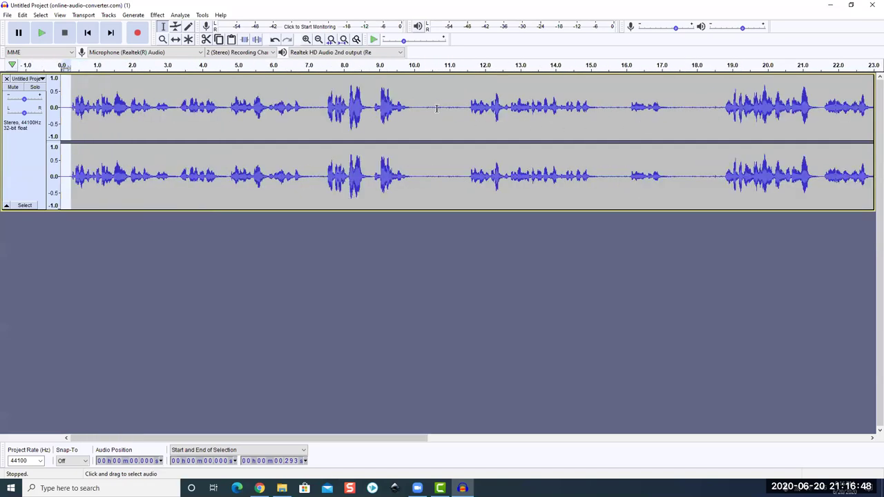
{"action": "left_click_drag", "start_coordinate": [418, 109], "coordinate": [413, 109]}
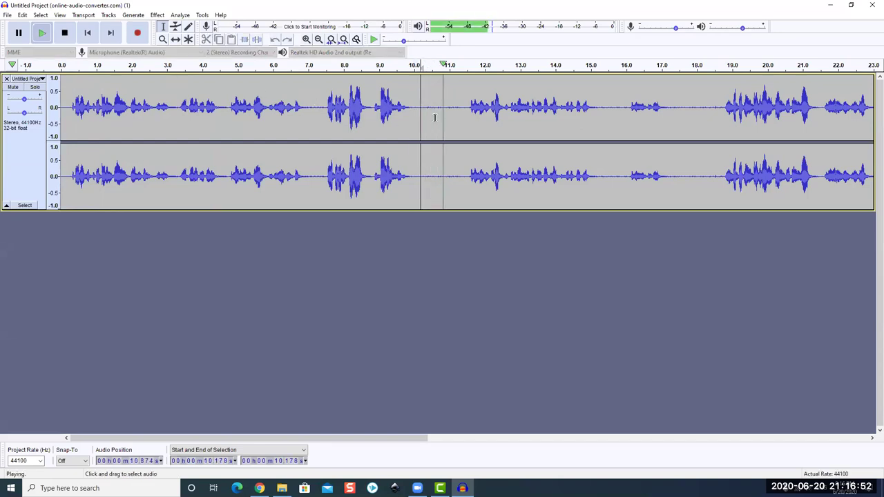
{"action": "left_click", "coordinate": [19, 33]}
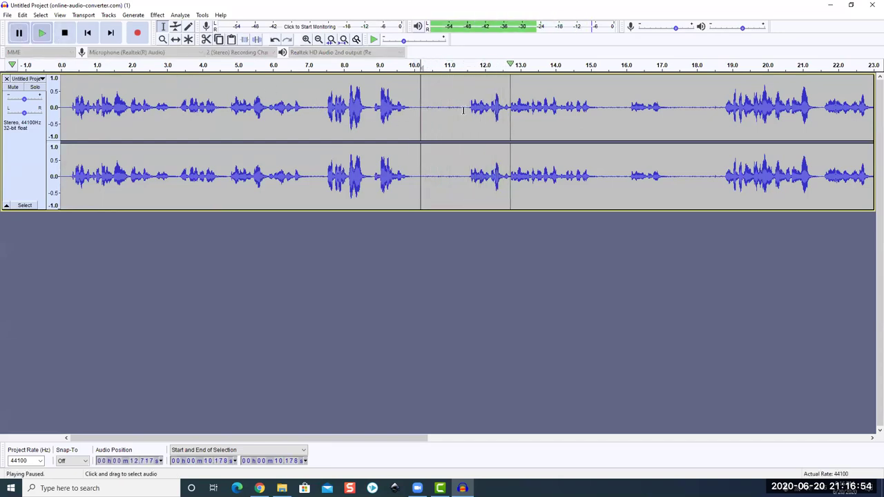
{"action": "left_click_drag", "start_coordinate": [411, 107], "coordinate": [470, 107]}
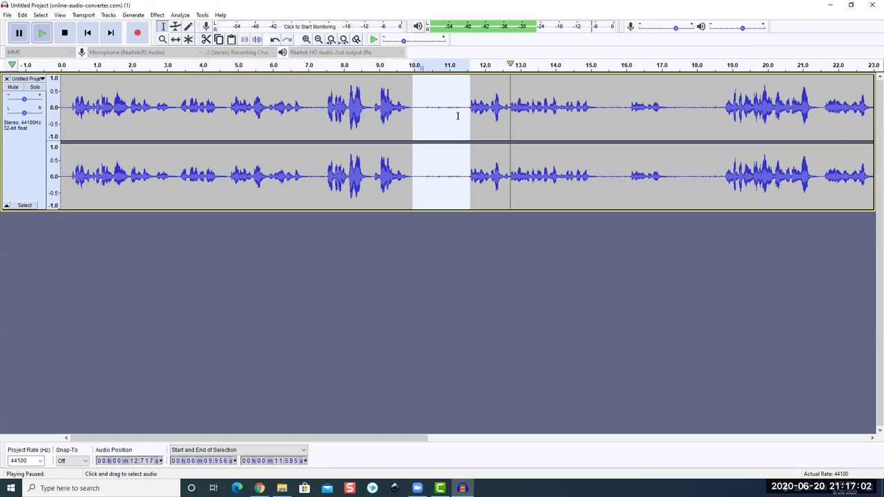
{"action": "left_click_drag", "start_coordinate": [465, 109], "coordinate": [419, 111]}
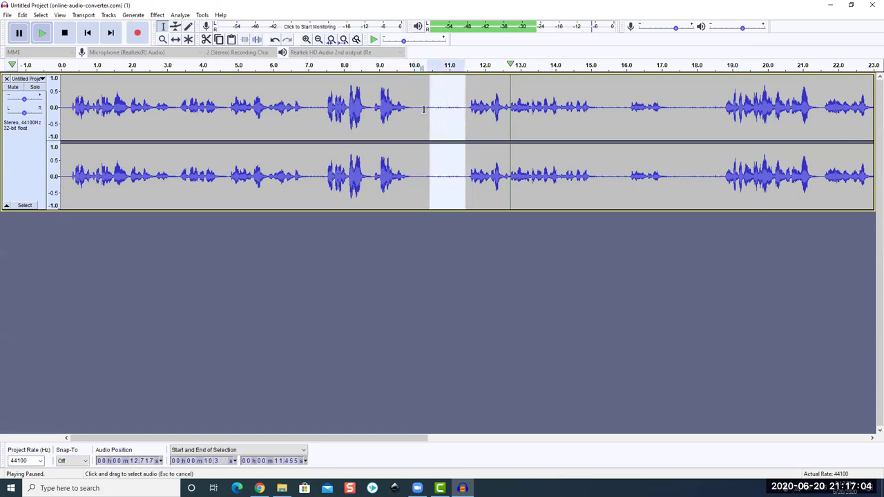
Step: Get a Noise Reduction noise profile from the selected gap, then select the whole 45.61-second track
{"action": "left_click", "coordinate": [155, 17]}
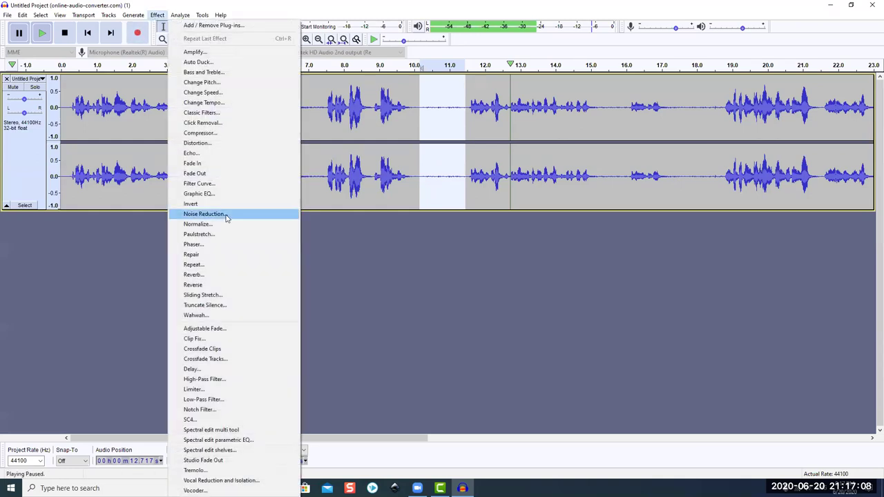
{"action": "left_click", "coordinate": [228, 216]}
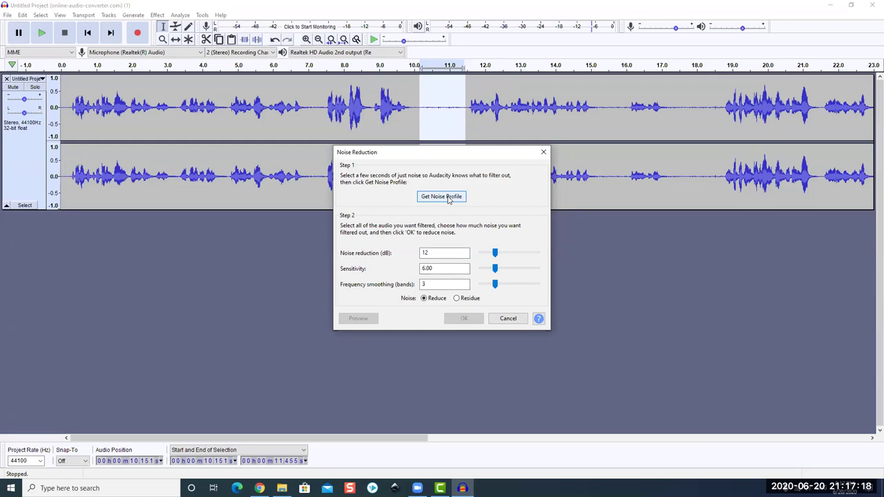
{"action": "left_click", "coordinate": [444, 197]}
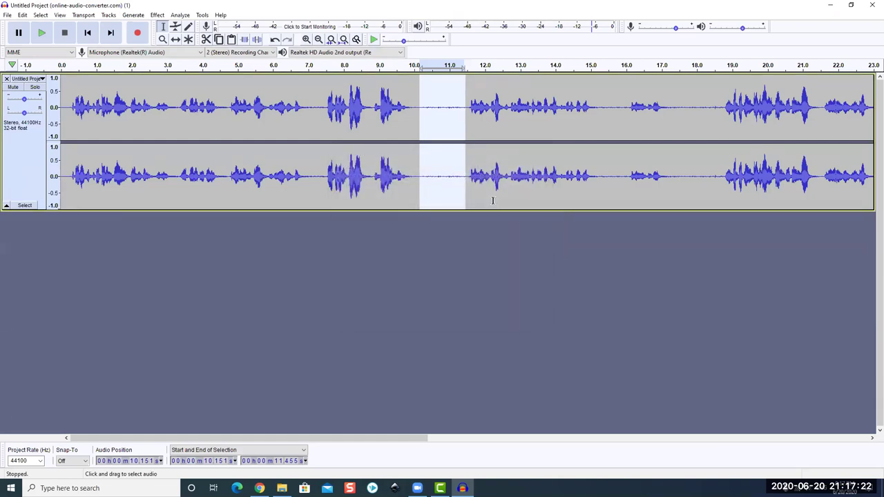
{"action": "key", "text": "ctrl+a"}
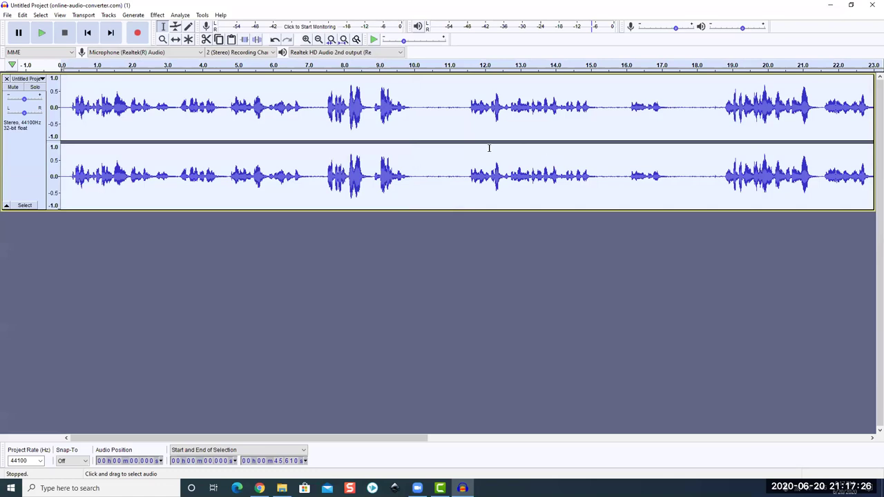
Step: Apply Noise Reduction to the entire recording
{"action": "left_click", "coordinate": [157, 15]}
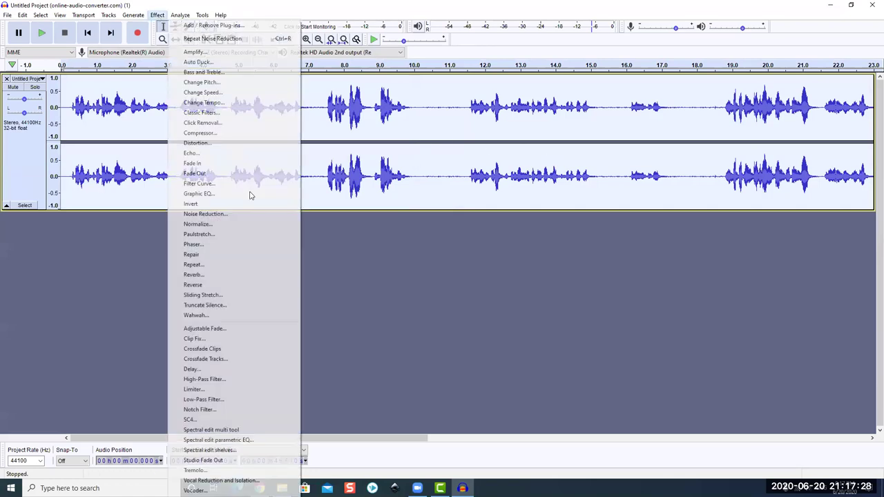
{"action": "left_click", "coordinate": [227, 214]}
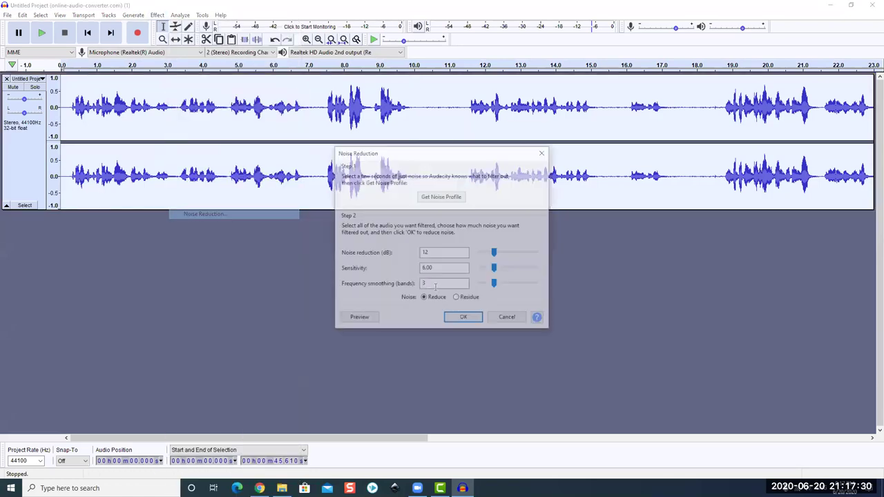
{"action": "left_click", "coordinate": [460, 318]}
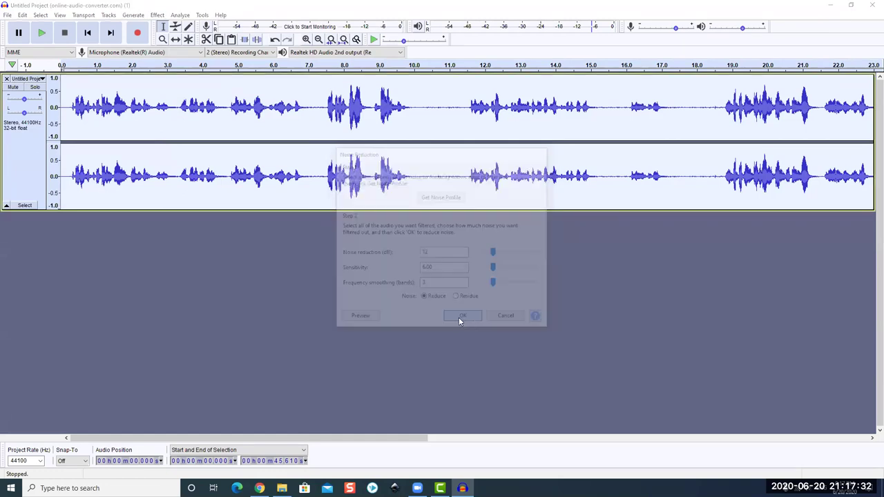
Step: Check the quiet gaps near 10, 15 and 18 s by playing from 9.878 s, then select all
{"action": "left_click_drag", "start_coordinate": [463, 176], "coordinate": [412, 177]}
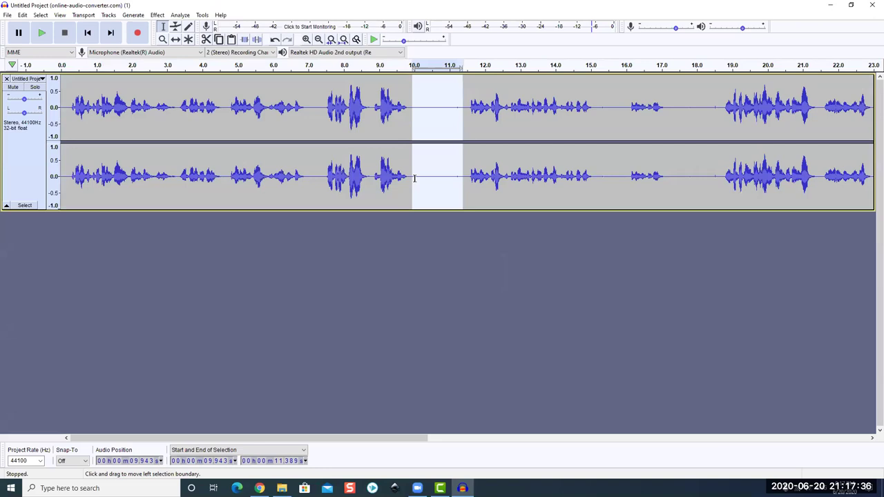
{"action": "left_click_drag", "start_coordinate": [680, 177], "coordinate": [714, 177]}
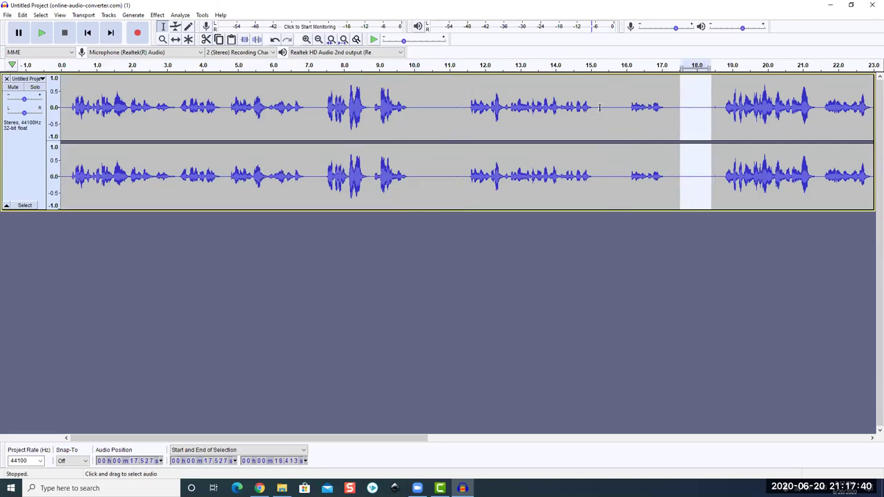
{"action": "left_click_drag", "start_coordinate": [620, 177], "coordinate": [602, 177]}
{"action": "left_click", "coordinate": [608, 176]}
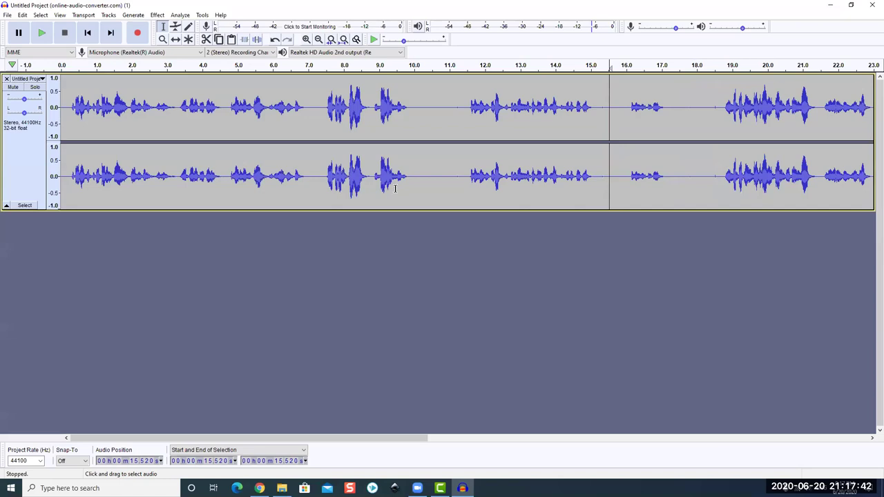
{"action": "left_click", "coordinate": [410, 180]}
{"action": "key", "text": "space"}
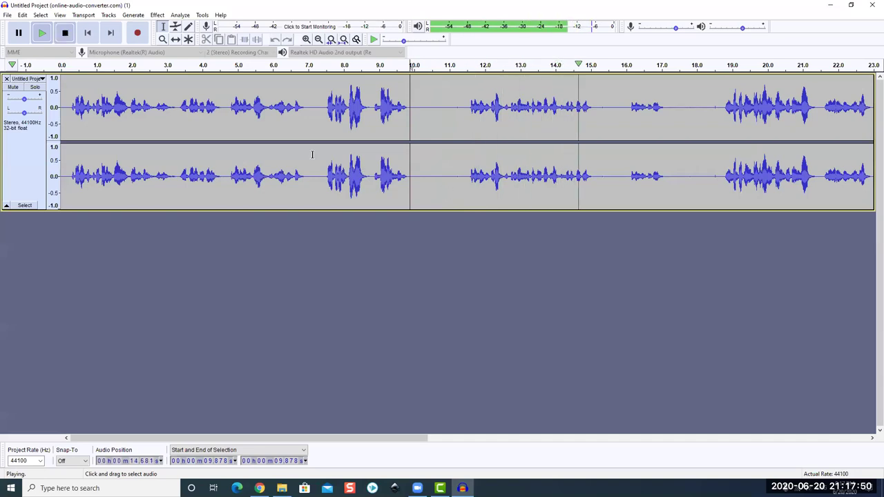
{"action": "key", "text": "space"}
{"action": "key", "text": "ctrl+a"}
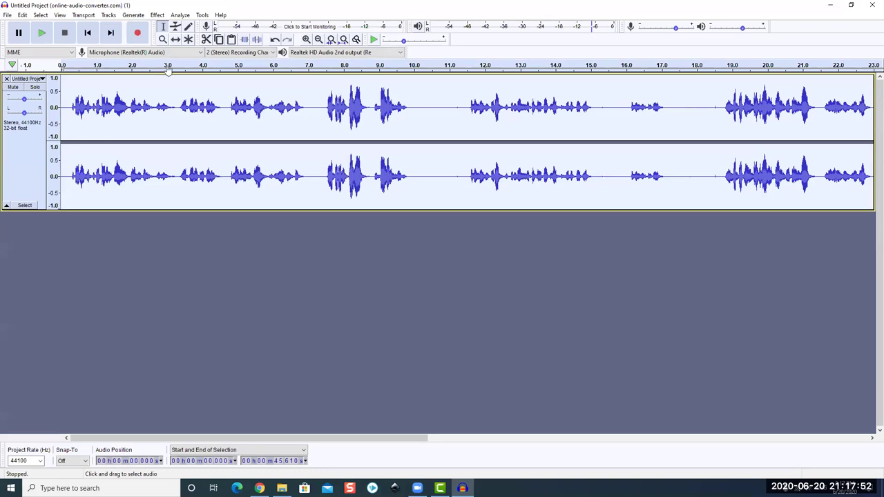
{"action": "left_click", "coordinate": [158, 15]}
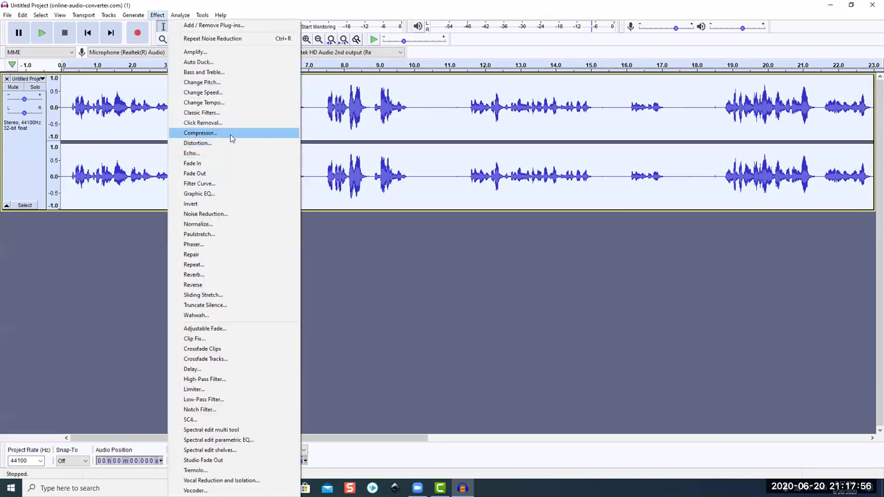
Step: Apply the Compressor and then the Limiter to the full recording
{"action": "key", "text": "Return"}
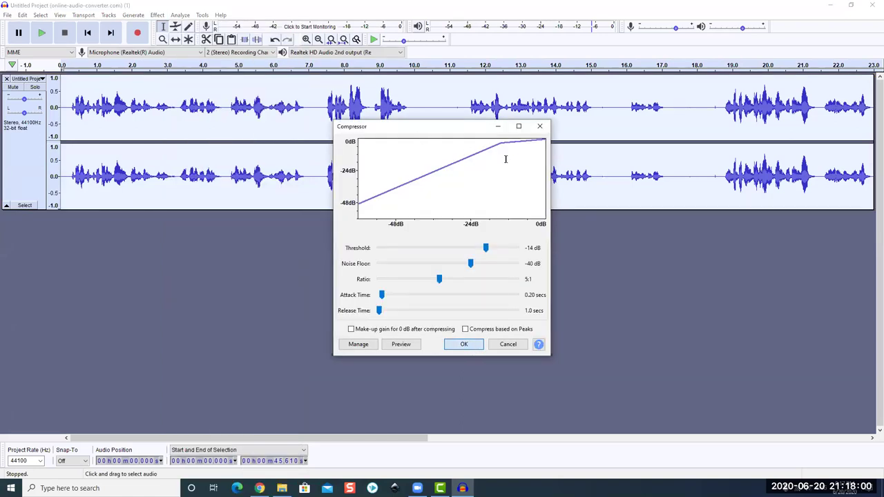
{"action": "key", "text": "Return"}
{"action": "left_click", "coordinate": [157, 15]}
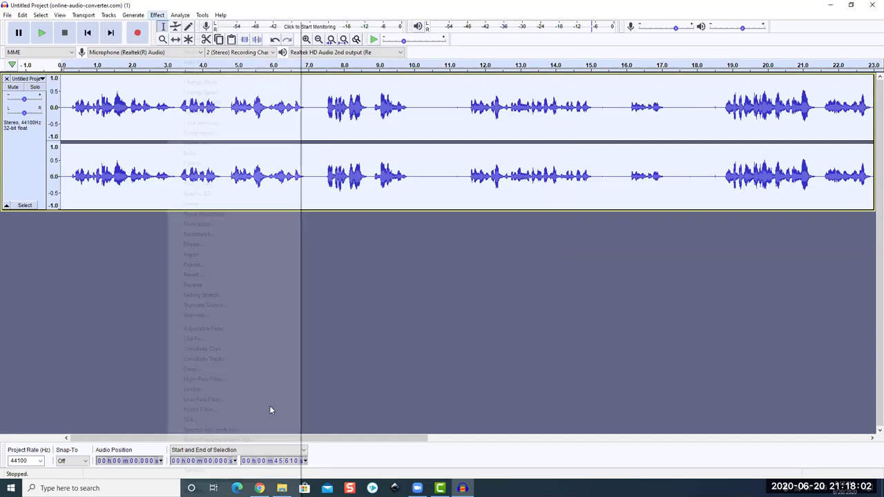
{"action": "left_click", "coordinate": [237, 389]}
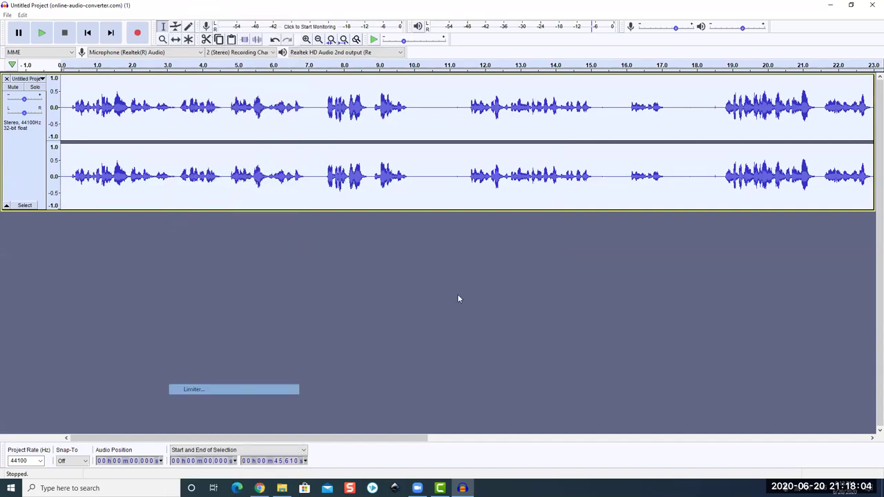
{"action": "left_click", "coordinate": [459, 298]}
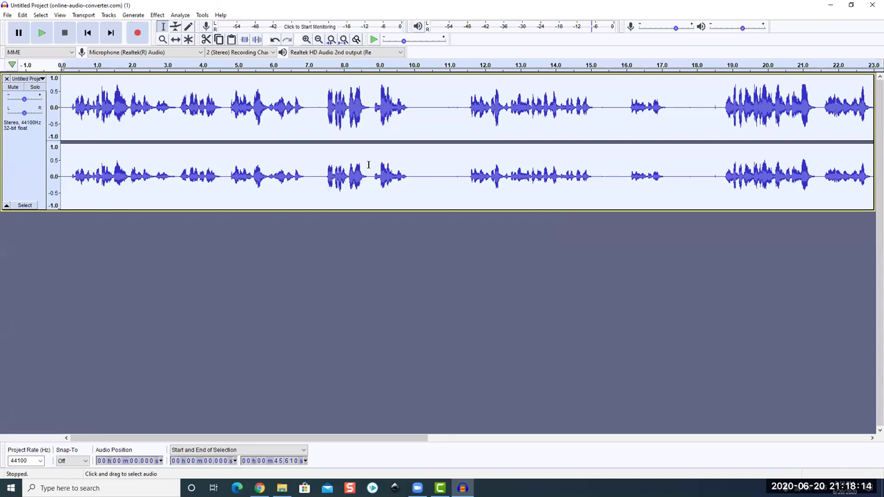
Step: Select the entire recording again to prepare for saving
{"action": "left_click", "coordinate": [357, 114]}
{"action": "left_click", "coordinate": [345, 114]}
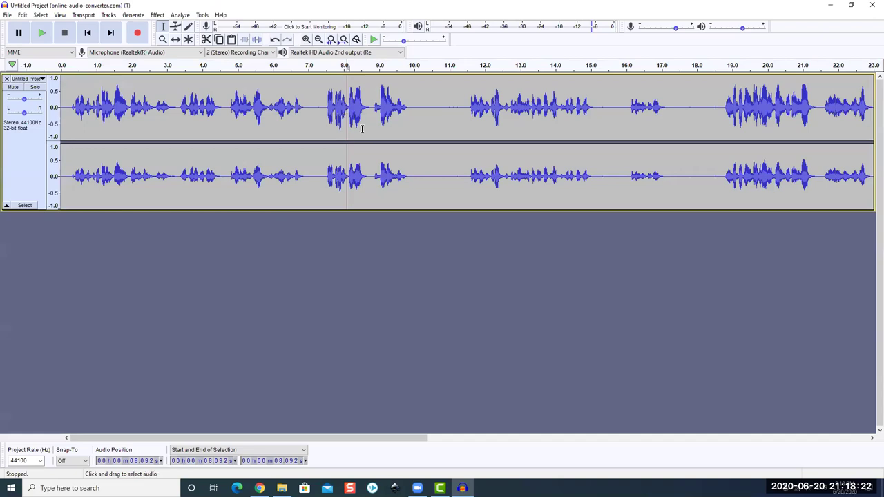
{"action": "key", "text": "ctrl+a"}
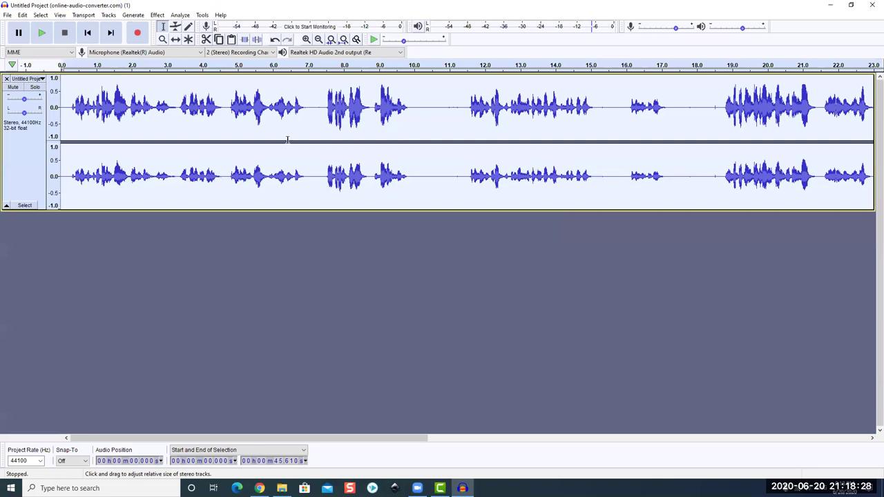
{"action": "left_click", "coordinate": [7, 15]}
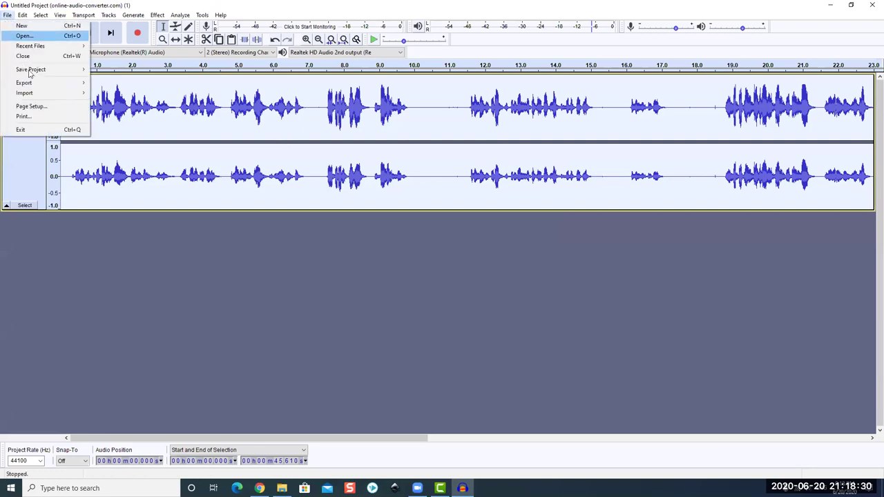
Step: Export the project audio as an MP3 to the Desktop and pick up the exported file
{"action": "mouse_move", "coordinate": [42, 83]}
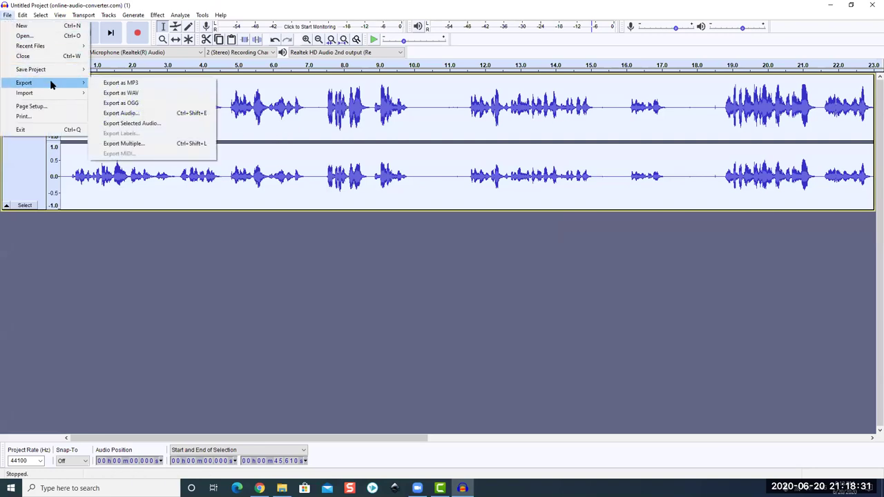
{"action": "left_click", "coordinate": [118, 84]}
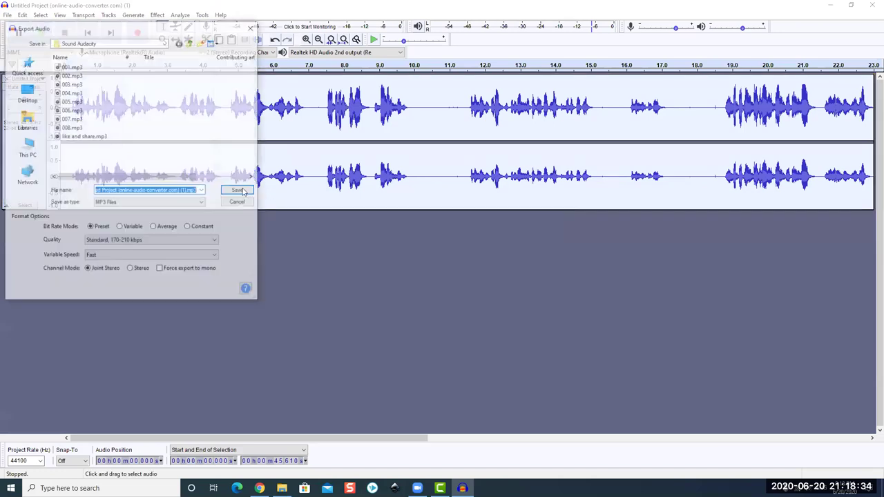
{"action": "left_click", "coordinate": [31, 93]}
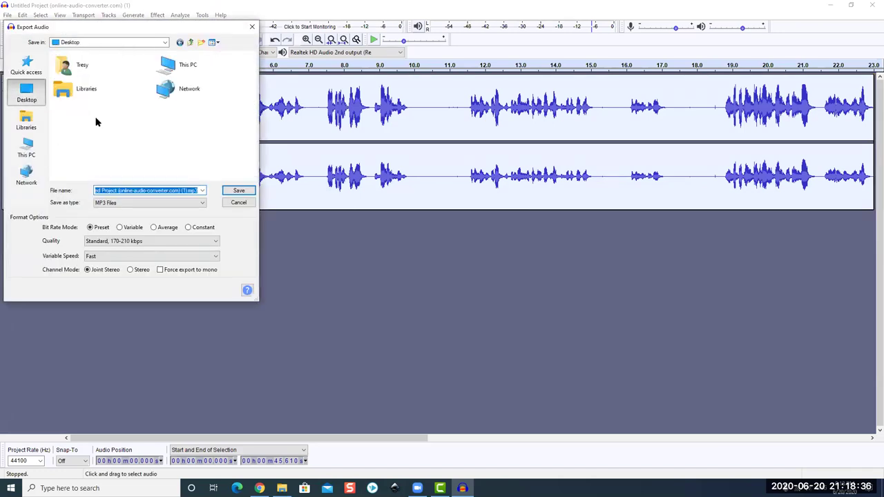
{"action": "left_click", "coordinate": [238, 193]}
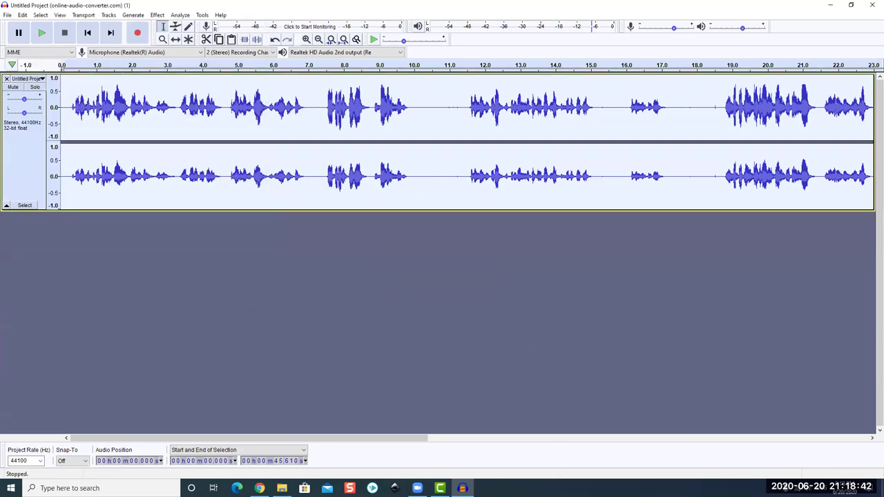
{"action": "left_click", "coordinate": [463, 488]}
{"action": "left_click_drag", "start_coordinate": [36, 70], "coordinate": [194, 154]}
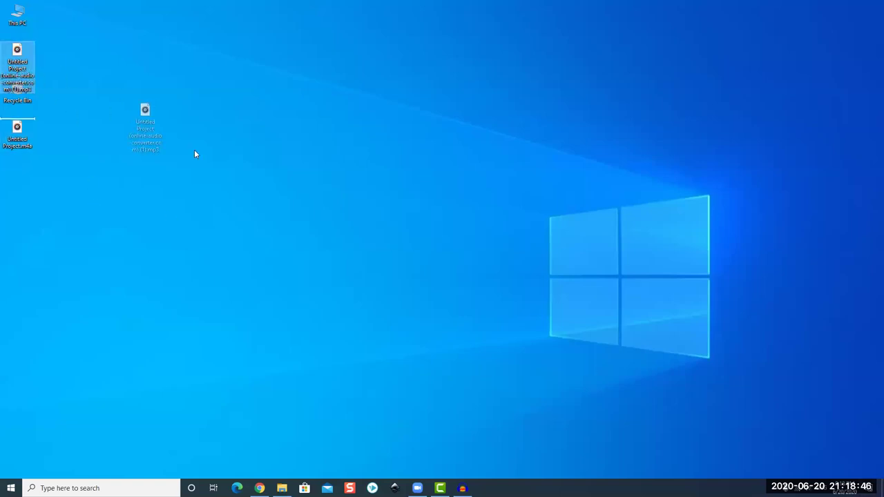
Step: Drag the exported MP3 into Camtasia onto Track 3 near the timeline start
{"action": "mouse_move", "coordinate": [156, 135]}
{"action": "left_mouse_down"}
{"action": "mouse_move", "coordinate": [446, 483]}
{"action": "mouse_move", "coordinate": [144, 412]}
{"action": "left_mouse_up"}
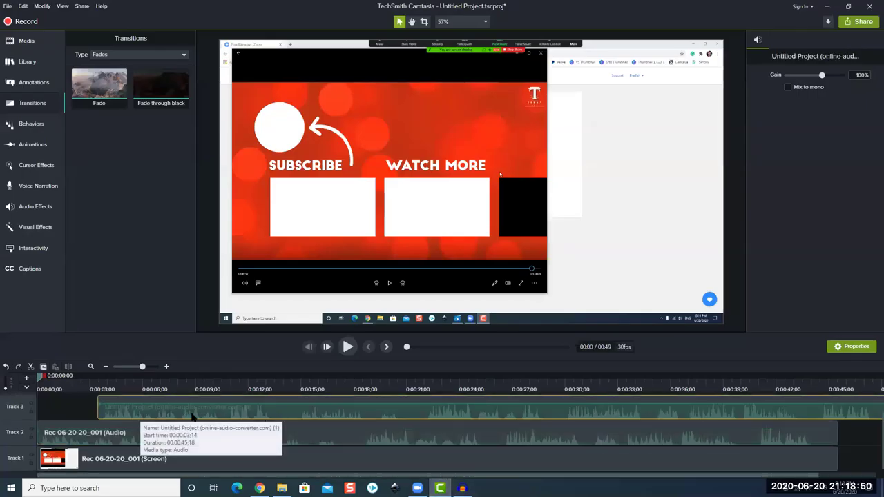
{"action": "left_click_drag", "start_coordinate": [461, 404], "coordinate": [235, 414]}
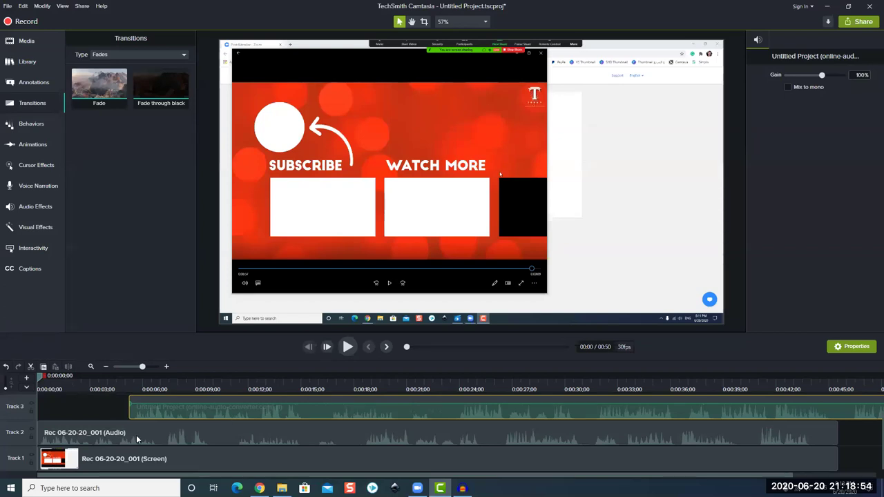
{"action": "left_click_drag", "start_coordinate": [235, 415], "coordinate": [136, 435]}
{"action": "mouse_move", "coordinate": [221, 455]}
{"action": "left_mouse_down"}
{"action": "mouse_move", "coordinate": [307, 464]}
{"action": "mouse_move", "coordinate": [252, 417]}
{"action": "left_mouse_up"}
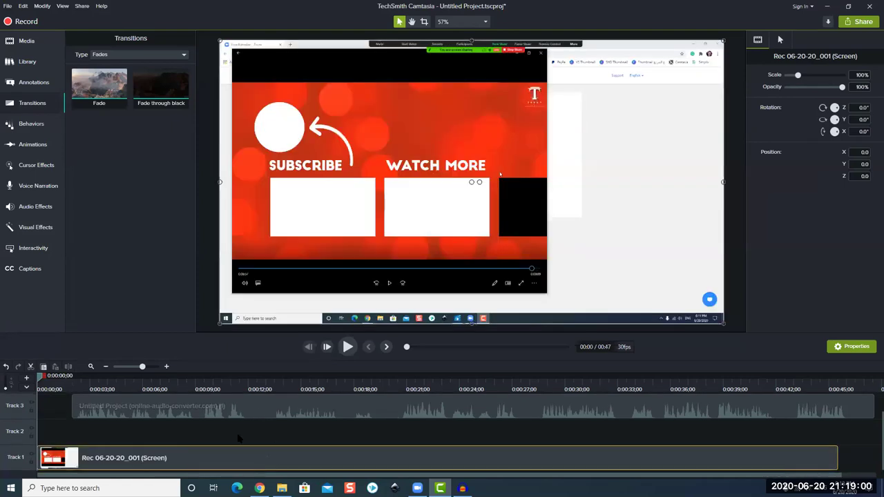
{"action": "left_click", "coordinate": [250, 414]}
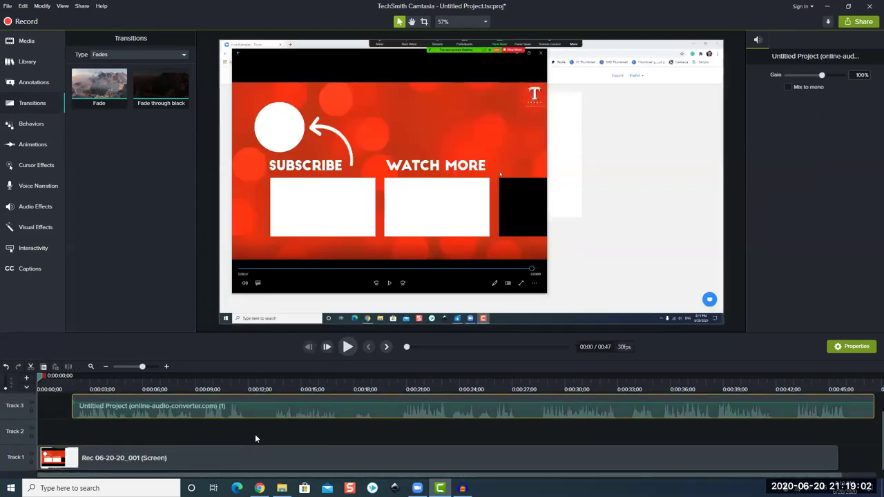
{"action": "left_click", "coordinate": [254, 437]}
Step: Separate the screen recording's audio from its video and align the MP3 to 0:00
{"action": "right_click", "coordinate": [252, 457]}
{"action": "left_click", "coordinate": [267, 422]}
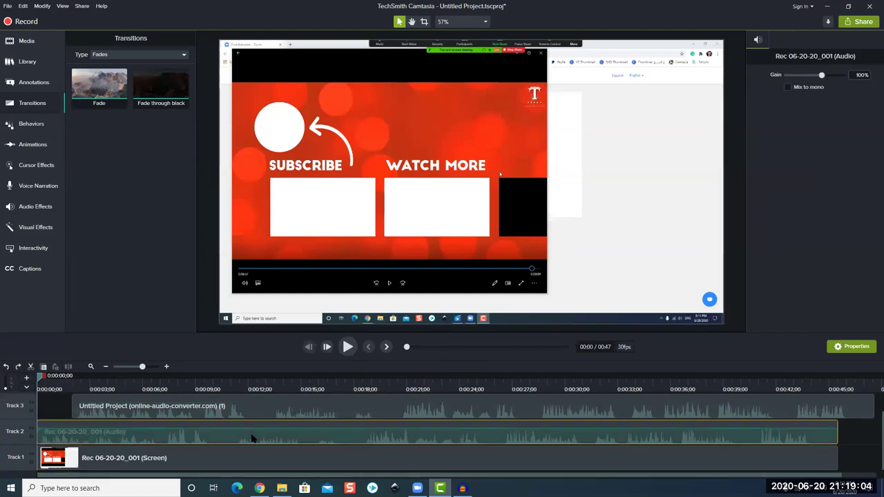
{"action": "left_click", "coordinate": [311, 410]}
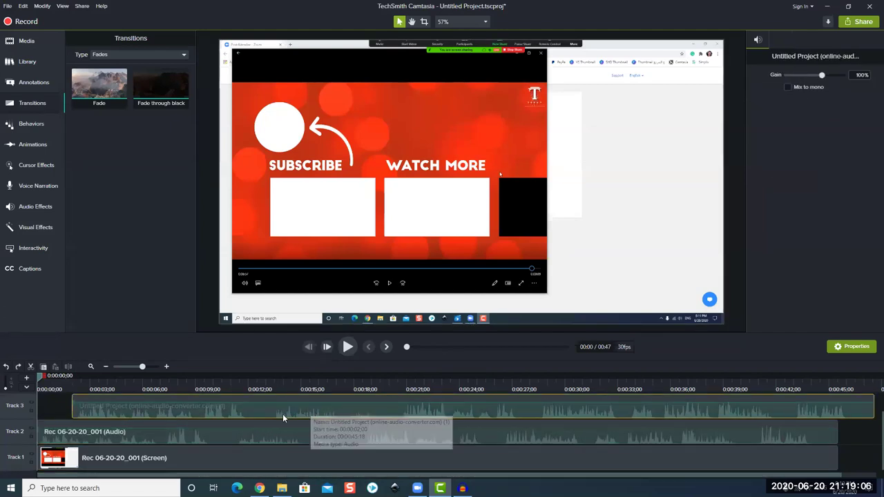
{"action": "left_click_drag", "start_coordinate": [82, 471], "coordinate": [163, 412]}
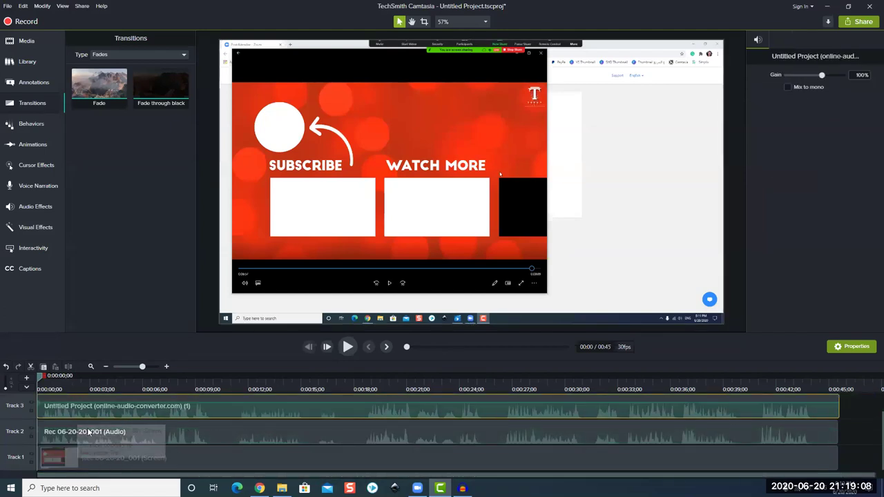
Step: Play back the timeline, then delete the original recording audio from Track 2
{"action": "left_click", "coordinate": [347, 347]}
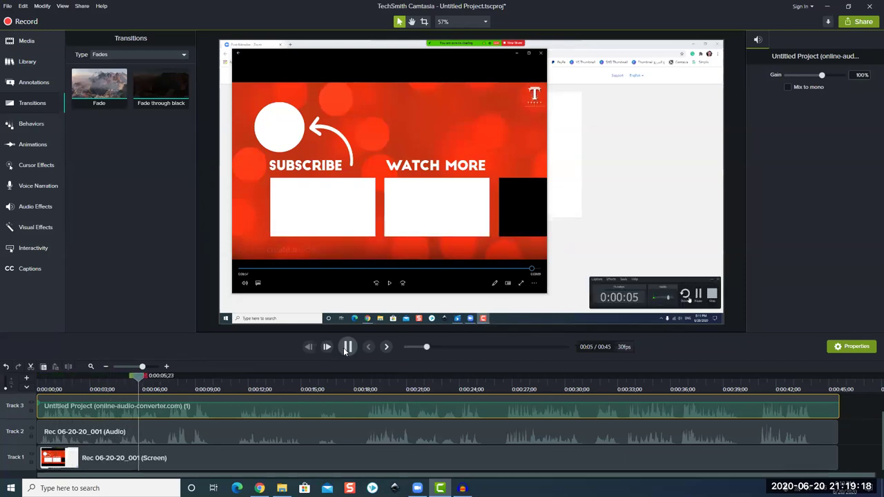
{"action": "left_click", "coordinate": [347, 347]}
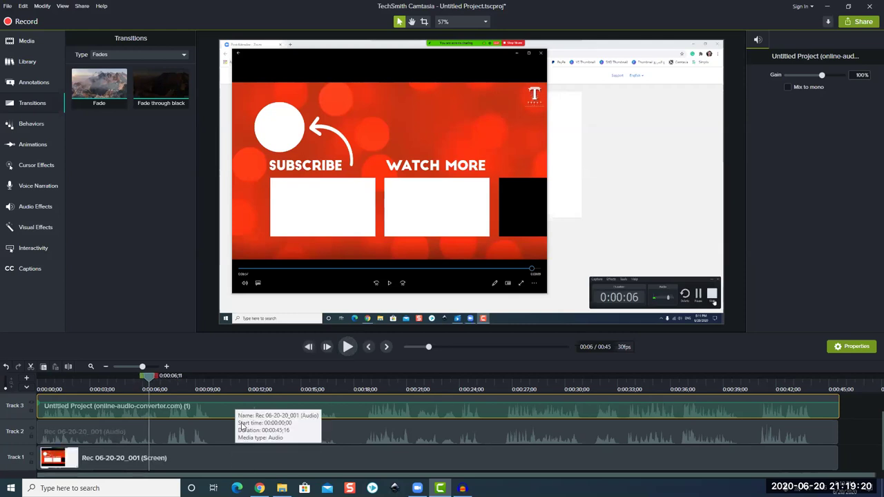
{"action": "left_click", "coordinate": [198, 437]}
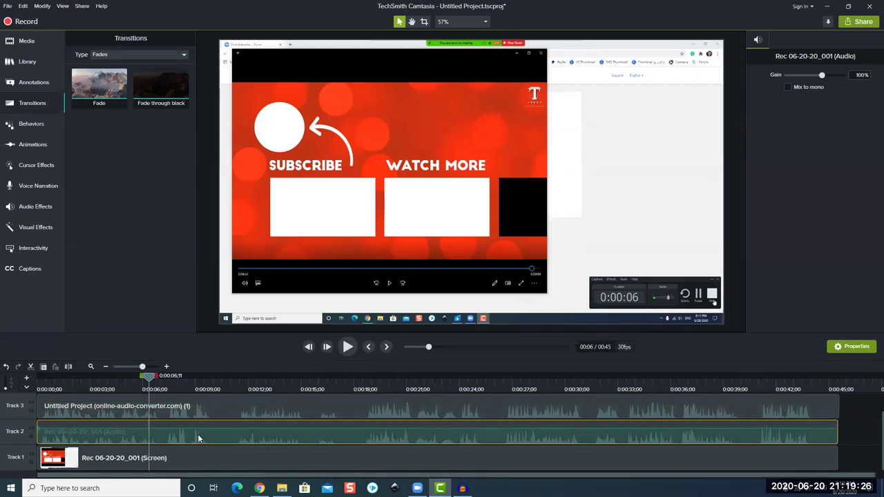
{"action": "key", "text": "Delete"}
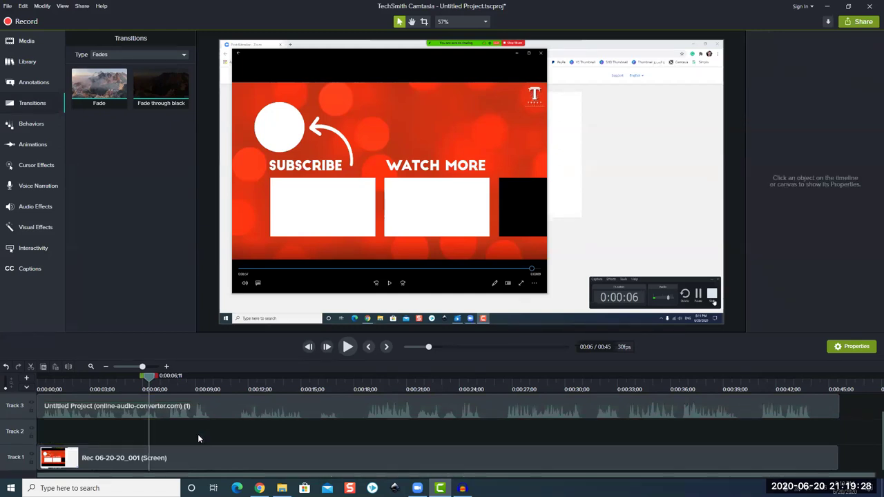
Step: Move the MP3 clip onto Track 2 above the screen recording and realign both clips at 0:00
{"action": "left_click_drag", "start_coordinate": [188, 413], "coordinate": [174, 439]}
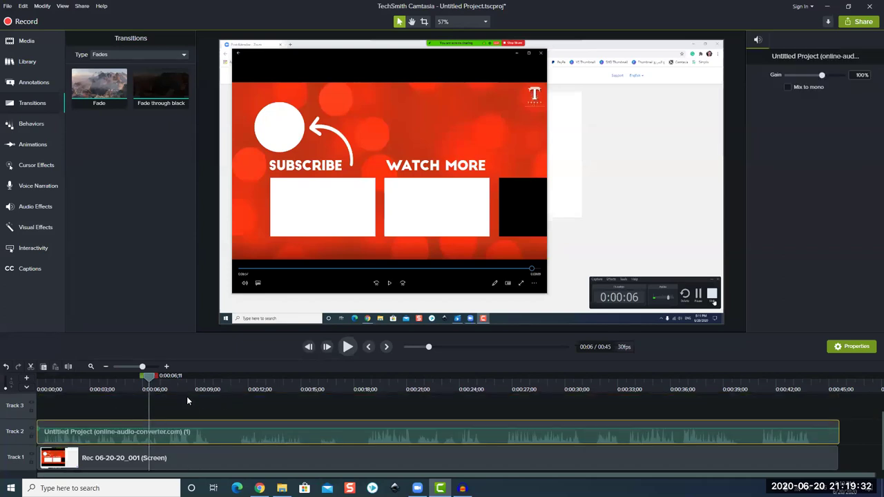
{"action": "left_click", "coordinate": [189, 405]}
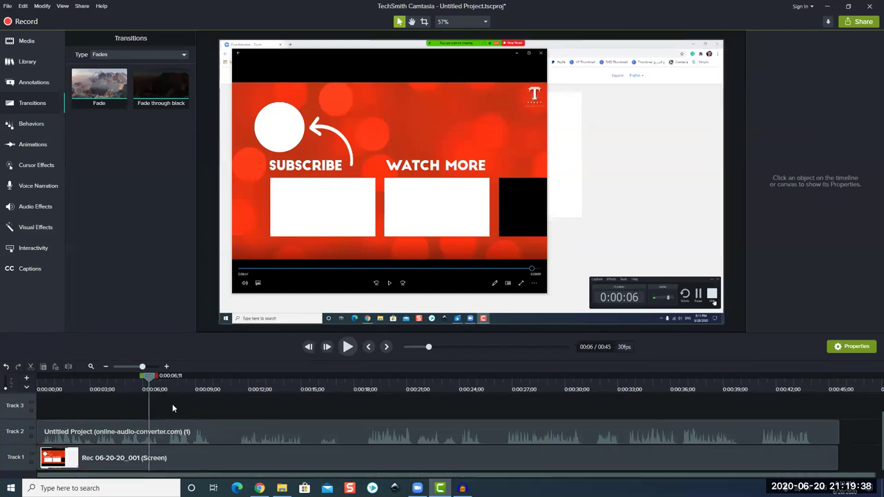
{"action": "left_click_drag", "start_coordinate": [148, 374], "coordinate": [39, 376]}
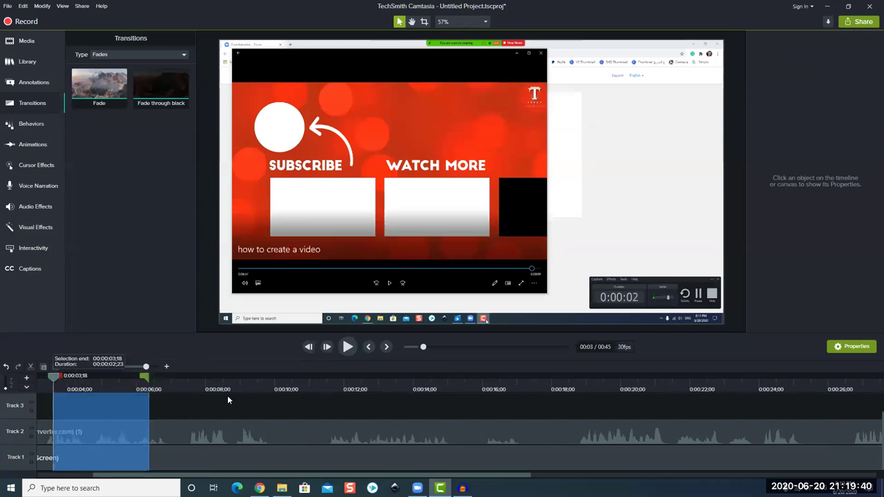
{"action": "left_click_drag", "start_coordinate": [263, 388], "coordinate": [56, 414]}
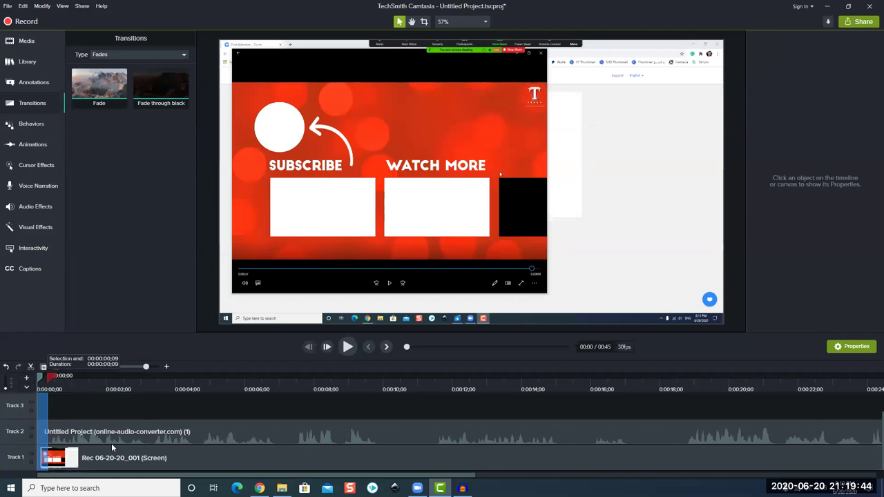
{"action": "left_click_drag", "start_coordinate": [40, 435], "coordinate": [120, 437]}
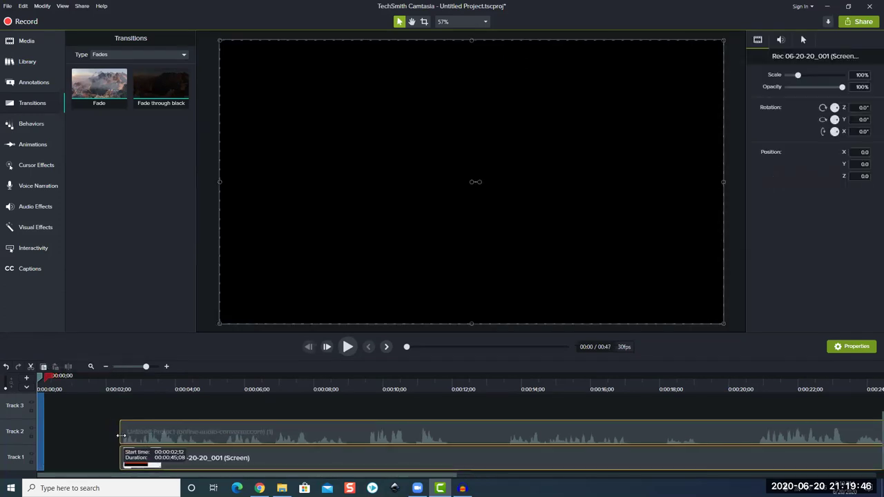
{"action": "left_click", "coordinate": [95, 436]}
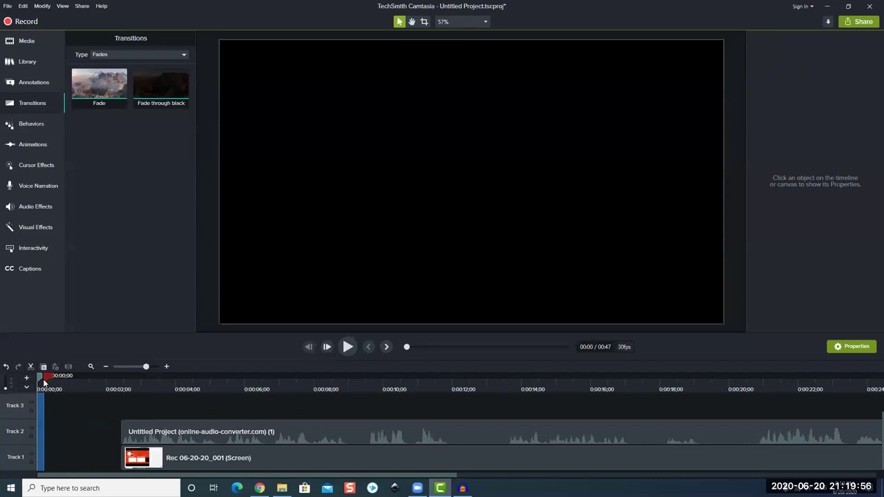
{"action": "mouse_move", "coordinate": [163, 408]}
{"action": "left_mouse_down"}
{"action": "mouse_move", "coordinate": [124, 461]}
{"action": "mouse_move", "coordinate": [17, 477]}
{"action": "left_mouse_up"}
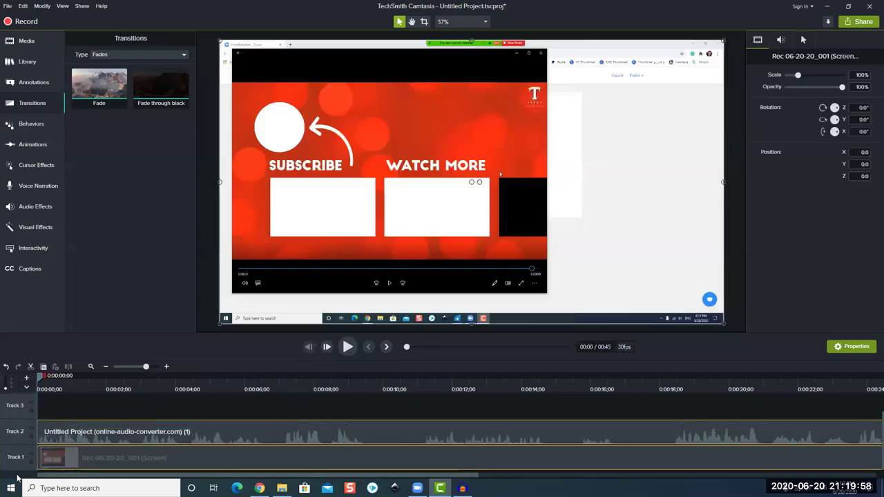
Step: Cut the 0:09;20–0:11;04 range out of the timeline
{"action": "left_click", "coordinate": [150, 413]}
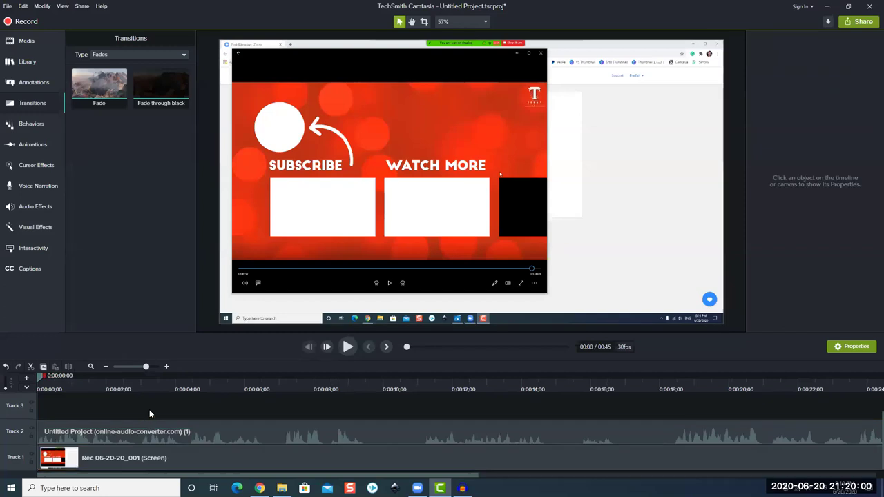
{"action": "left_click", "coordinate": [275, 408]}
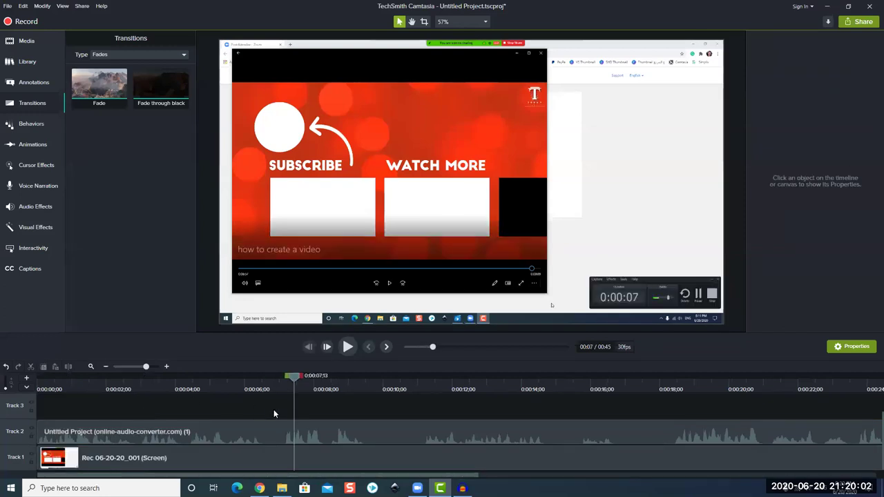
{"action": "left_click_drag", "start_coordinate": [293, 376], "coordinate": [371, 375]}
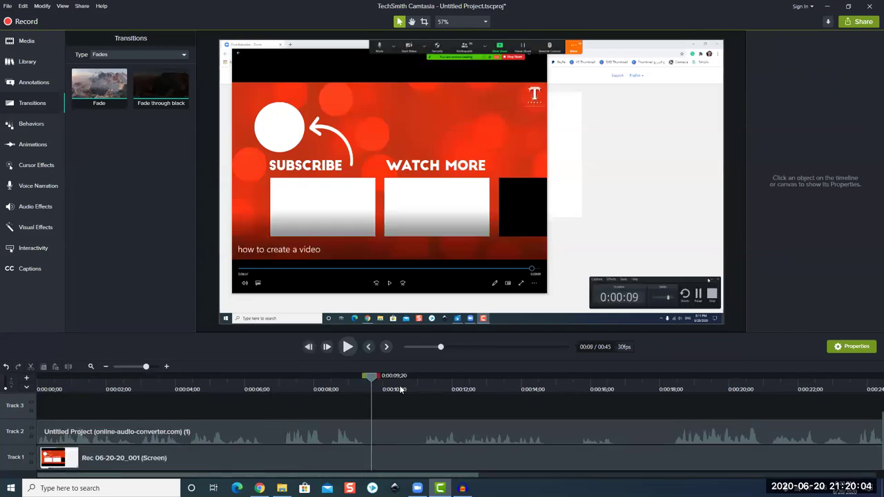
{"action": "left_click", "coordinate": [429, 407], "text": "shift"}
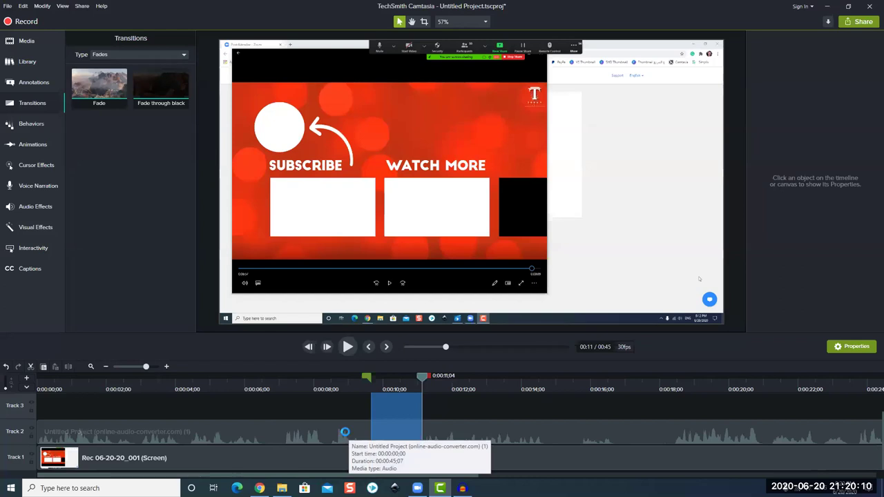
{"action": "key", "text": "ctrl+x"}
Step: Cut the 0:15;12–0:16;25 stretch out of the recording
{"action": "left_click_drag", "start_coordinate": [249, 434], "coordinate": [233, 435]}
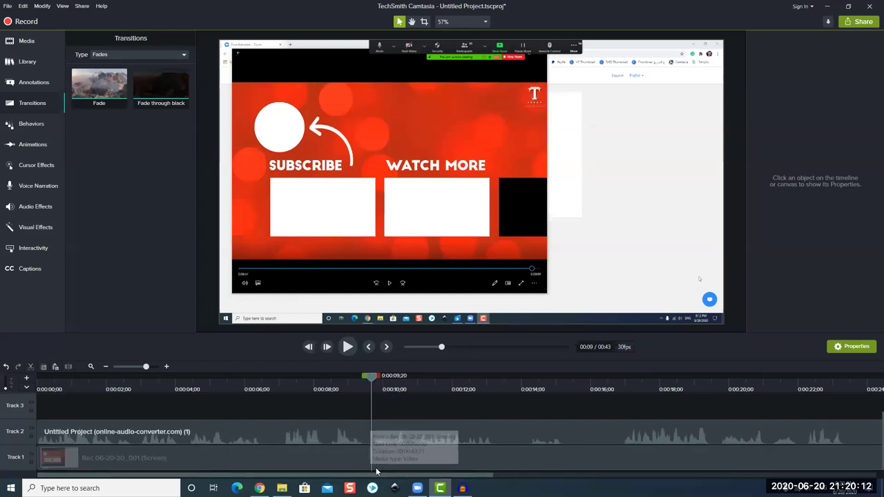
{"action": "scroll", "coordinate": [384, 461], "scroll_direction": "right", "scroll_amount": 3}
{"action": "scroll", "coordinate": [384, 460], "scroll_direction": "right", "scroll_amount": 3}
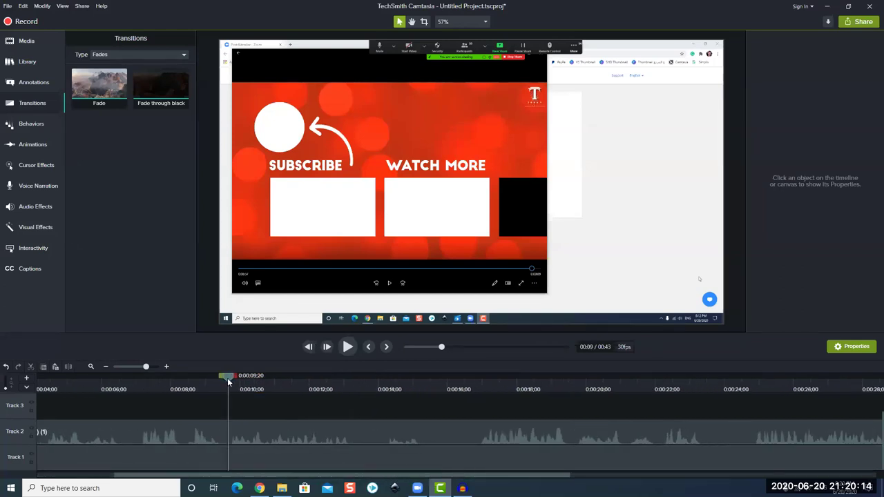
{"action": "left_click", "coordinate": [426, 417]}
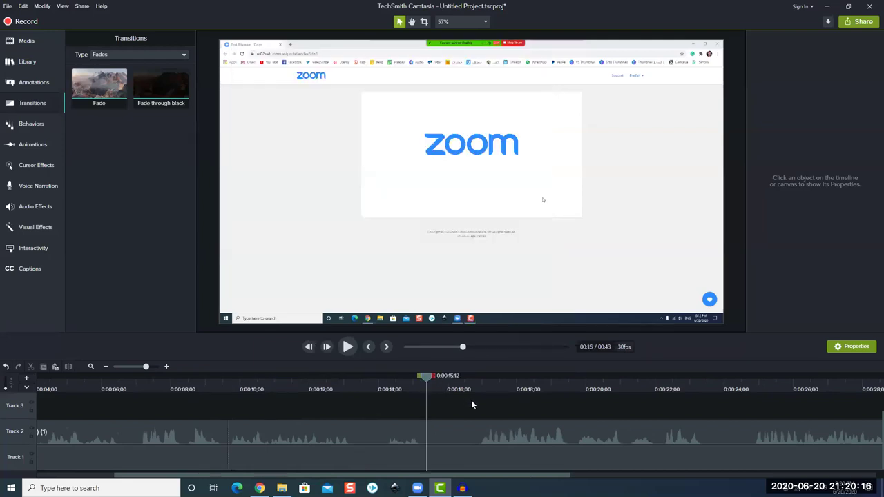
{"action": "left_click_drag", "start_coordinate": [471, 404], "coordinate": [484, 418]}
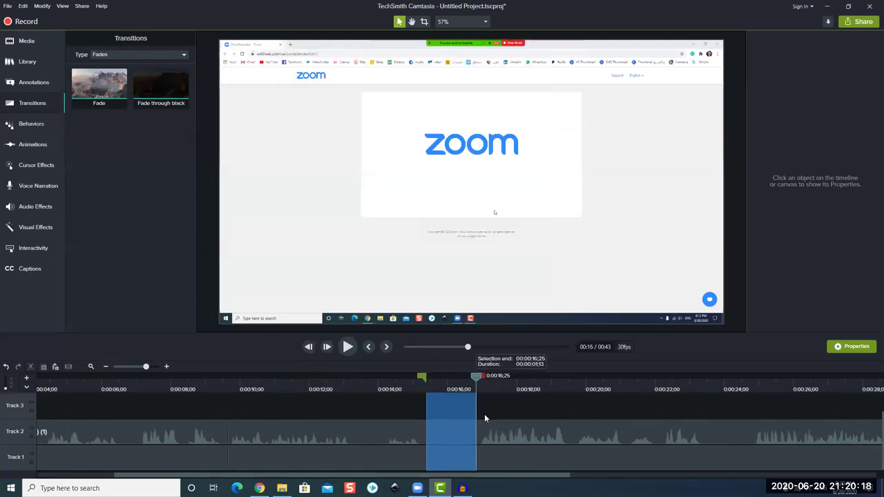
{"action": "key", "text": "ctrl+x"}
Step: Play back from just before the cut to review the join
{"action": "left_click", "coordinate": [428, 392]}
{"action": "left_click", "coordinate": [347, 348]}
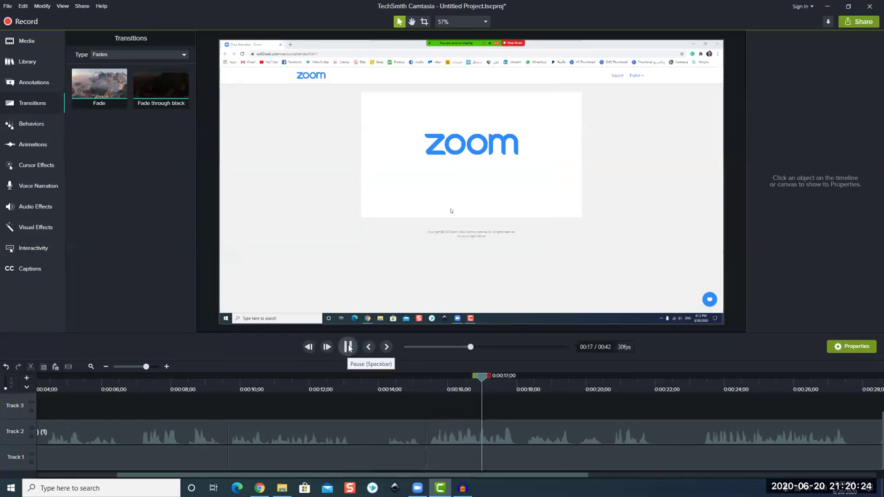
{"action": "left_click_drag", "start_coordinate": [589, 481], "coordinate": [800, 481]}
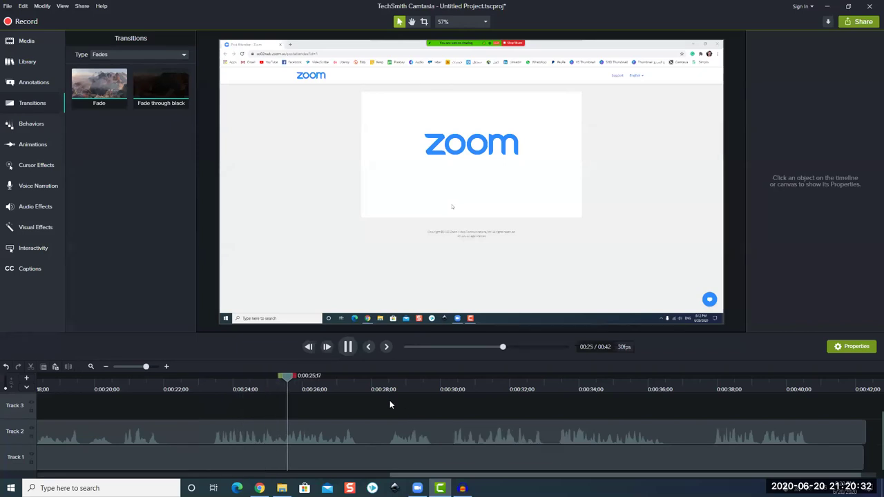
{"action": "left_click", "coordinate": [349, 348]}
Step: Select 0:22;02–0:28;11 and cut it from all tracks
{"action": "left_click", "coordinate": [186, 428]}
{"action": "left_click_drag", "start_coordinate": [187, 432], "coordinate": [388, 414]}
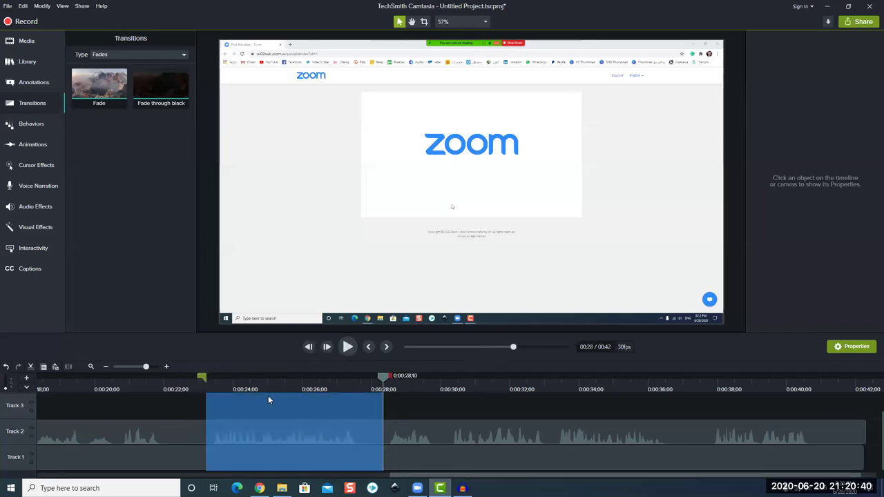
{"action": "left_click_drag", "start_coordinate": [269, 399], "coordinate": [214, 412]}
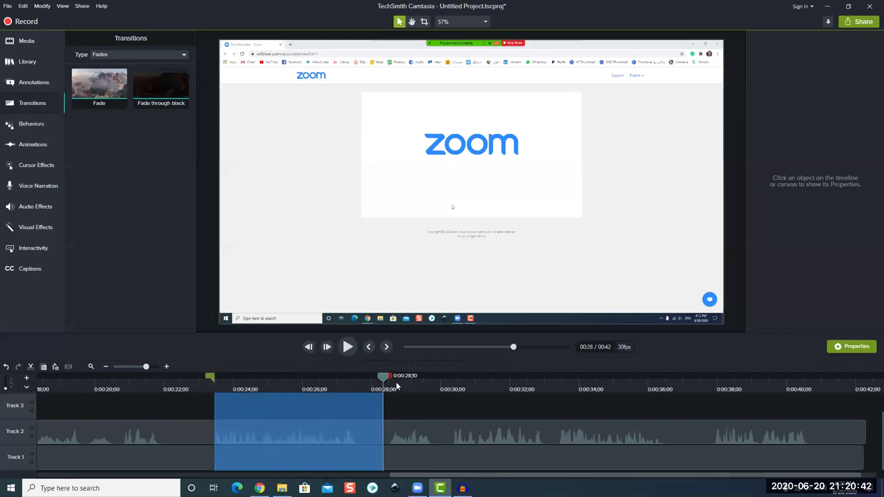
{"action": "left_click_drag", "start_coordinate": [389, 376], "coordinate": [394, 413]}
{"action": "left_click_drag", "start_coordinate": [214, 386], "coordinate": [166, 395]}
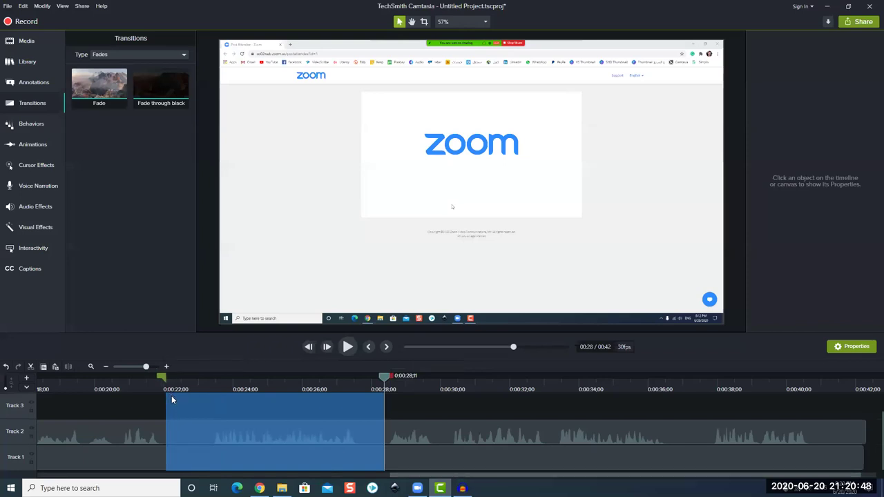
{"action": "left_click", "coordinate": [30, 367]}
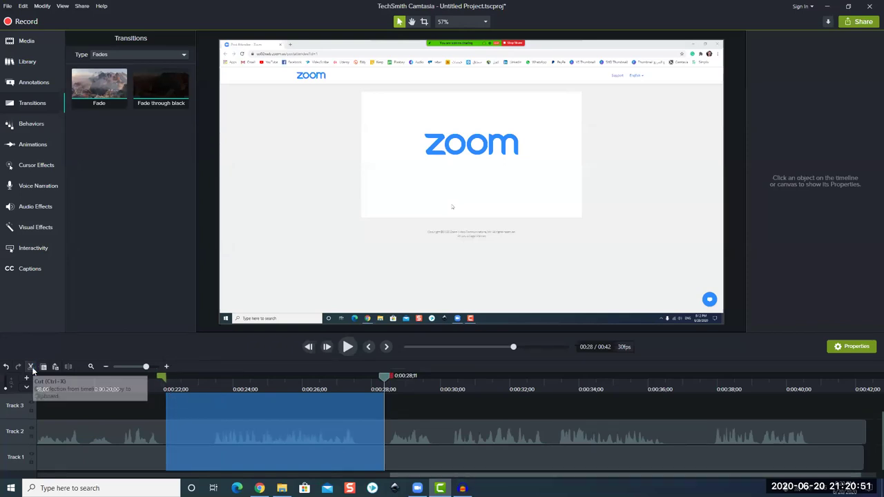
Step: Split both clips at the playhead and close the resulting gap
{"action": "left_click", "coordinate": [203, 455]}
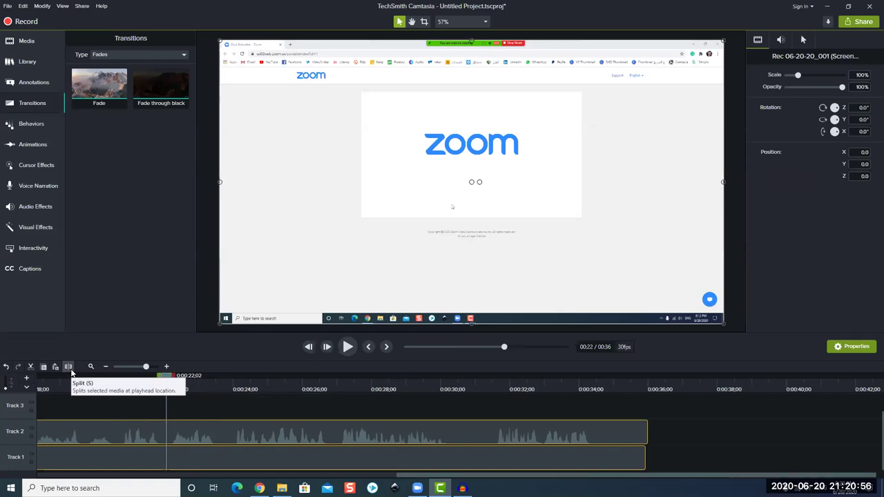
{"action": "left_click", "coordinate": [68, 366]}
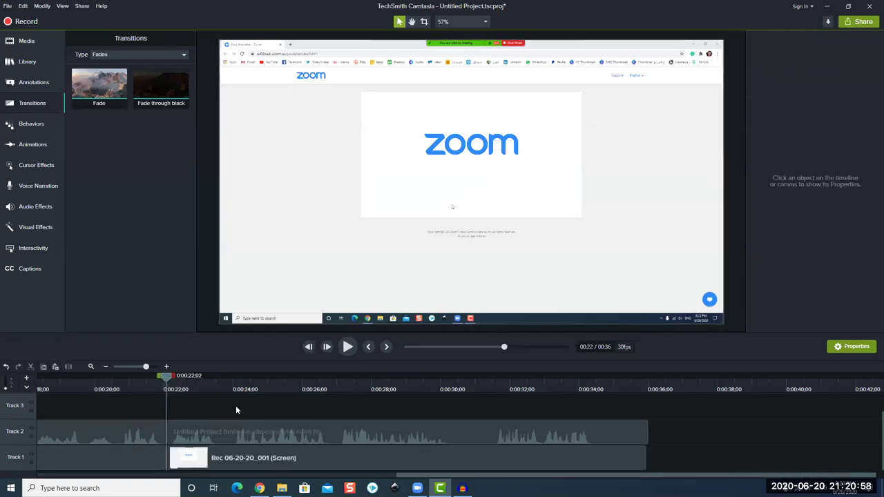
{"action": "left_click_drag", "start_coordinate": [420, 463], "coordinate": [694, 463]}
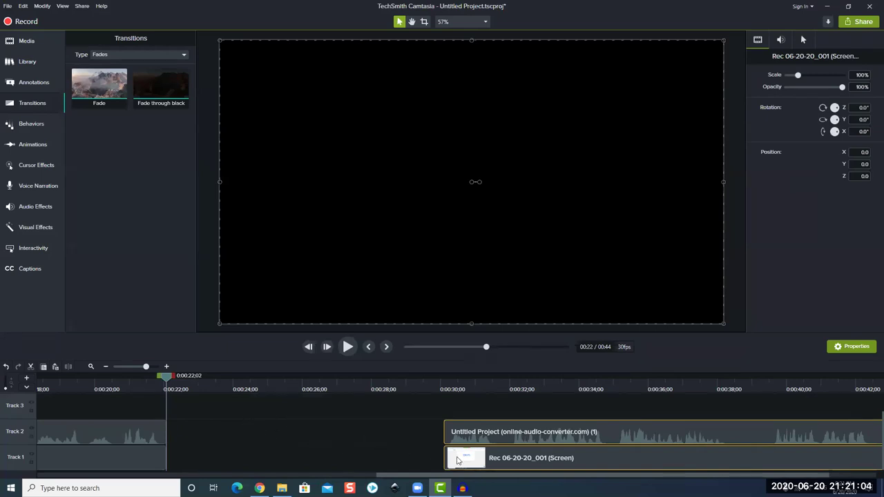
{"action": "mouse_move", "coordinate": [503, 464]}
{"action": "left_mouse_down"}
{"action": "mouse_move", "coordinate": [216, 442]}
{"action": "mouse_move", "coordinate": [120, 463]}
{"action": "left_mouse_up"}
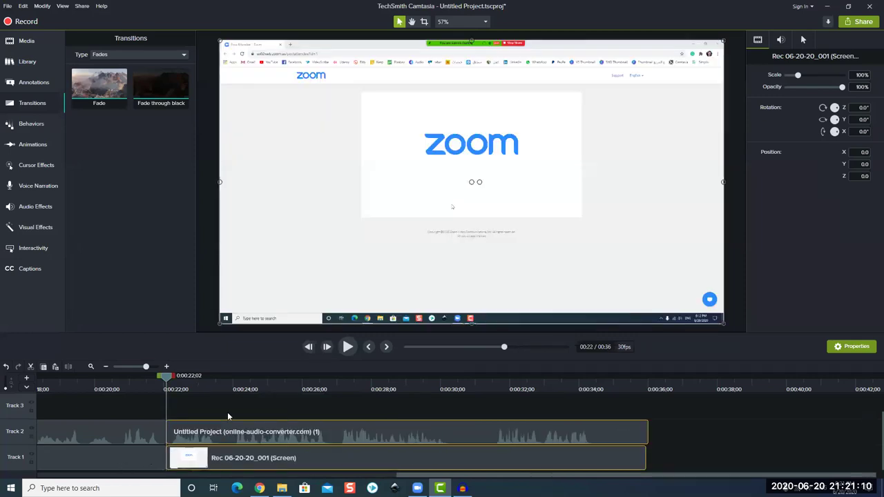
{"action": "left_click", "coordinate": [280, 417]}
{"action": "mouse_move", "coordinate": [671, 415]}
{"action": "left_mouse_down"}
{"action": "mouse_move", "coordinate": [630, 459]}
{"action": "mouse_move", "coordinate": [642, 456]}
{"action": "left_mouse_up"}
Step: Trim both the MP3 and screen recording clips to end at 0:34
{"action": "left_click_drag", "start_coordinate": [522, 384], "coordinate": [598, 440]}
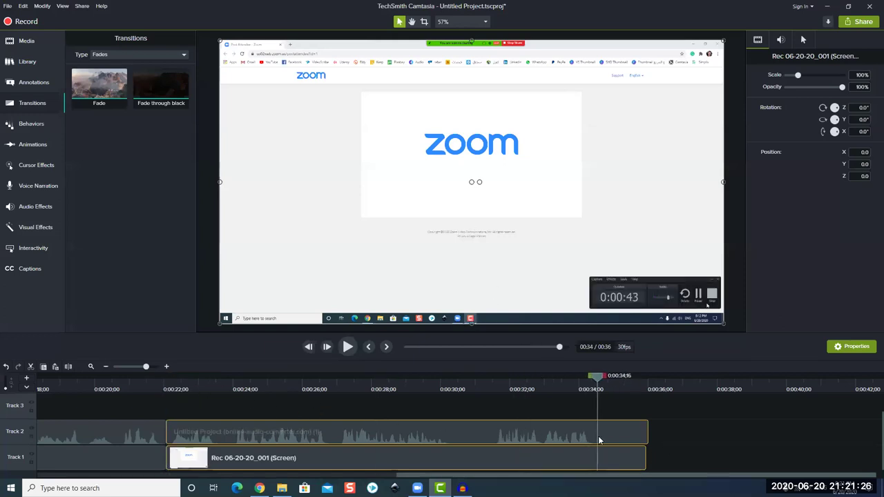
{"action": "key", "text": "s"}
{"action": "left_click_drag", "start_coordinate": [655, 417], "coordinate": [628, 462]}
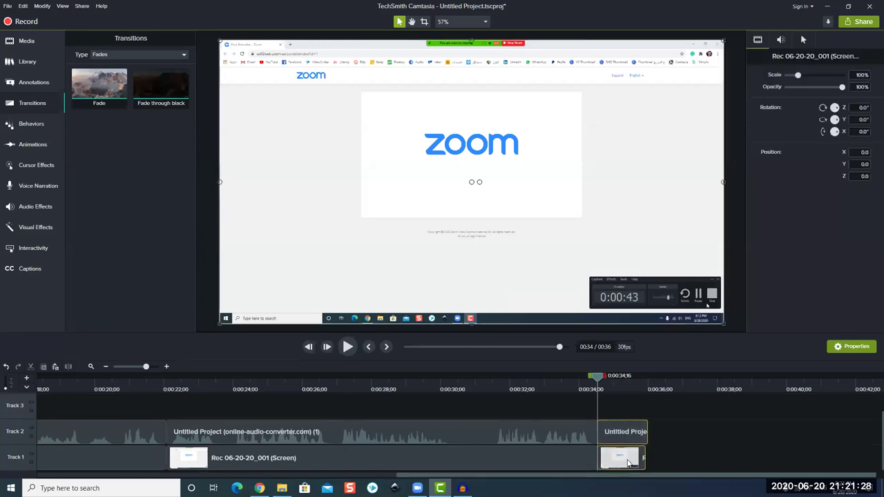
{"action": "key", "text": "Delete"}
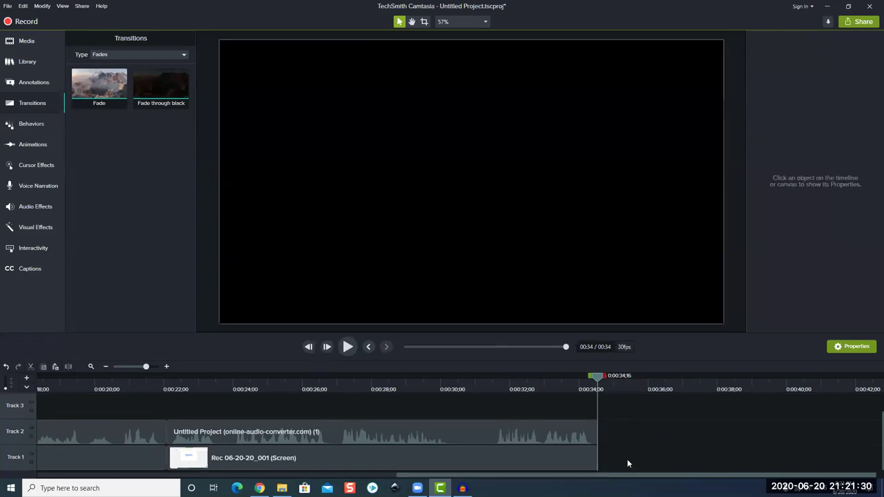
{"action": "key", "text": "ctrl+z"}
{"action": "key", "text": "ctrl+z"}
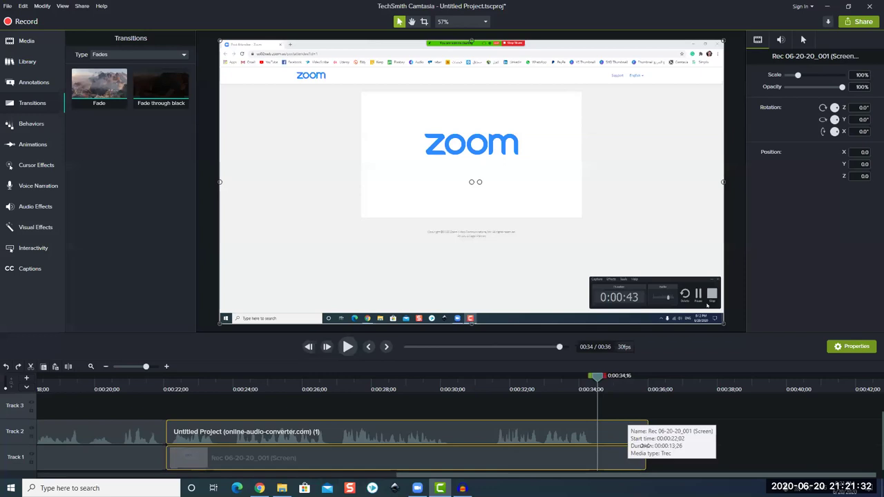
{"action": "left_click_drag", "start_coordinate": [645, 454], "coordinate": [598, 458]}
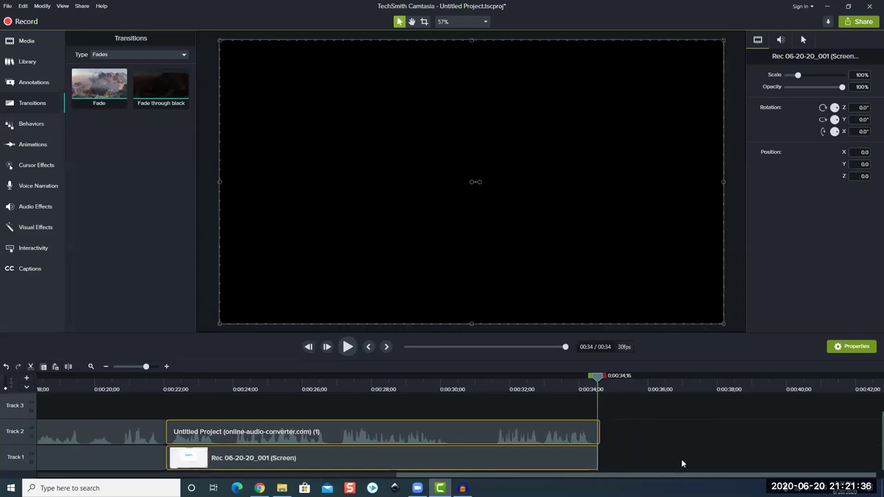
{"action": "left_click", "coordinate": [681, 462]}
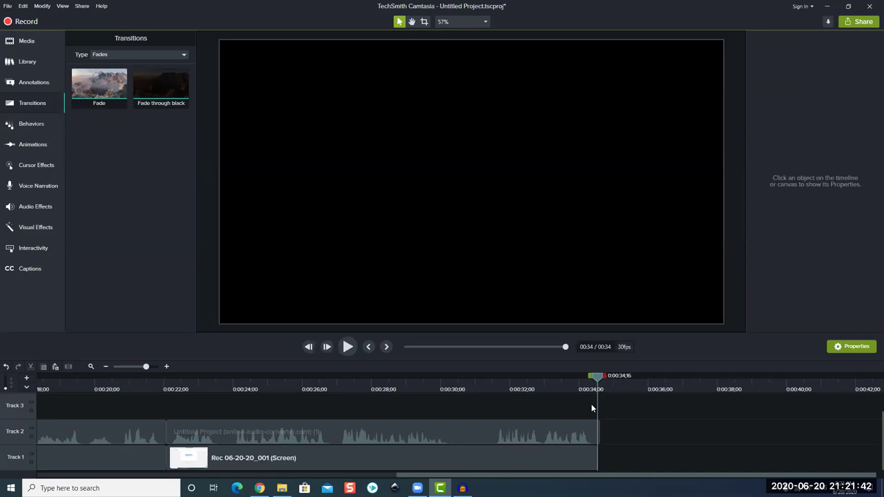
{"action": "key", "text": "ctrl+z"}
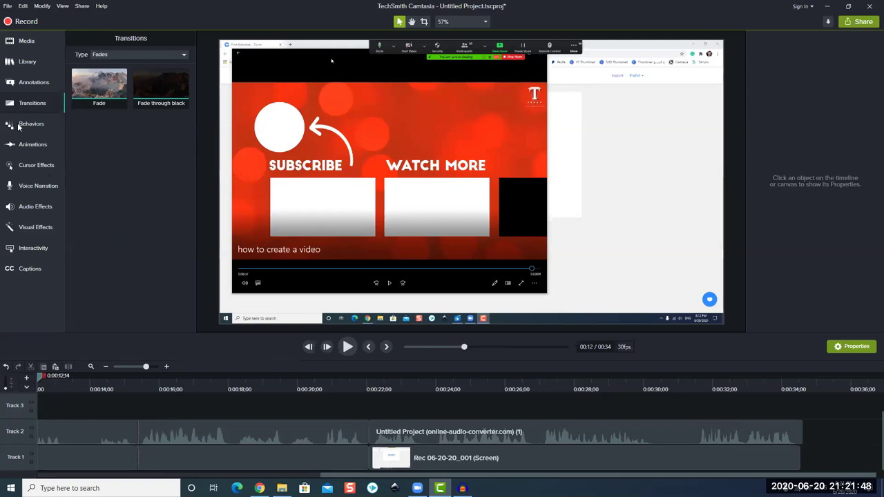
Step: Add the red Speech Bubble 2 callout at the video's right side
{"action": "left_click", "coordinate": [29, 83]}
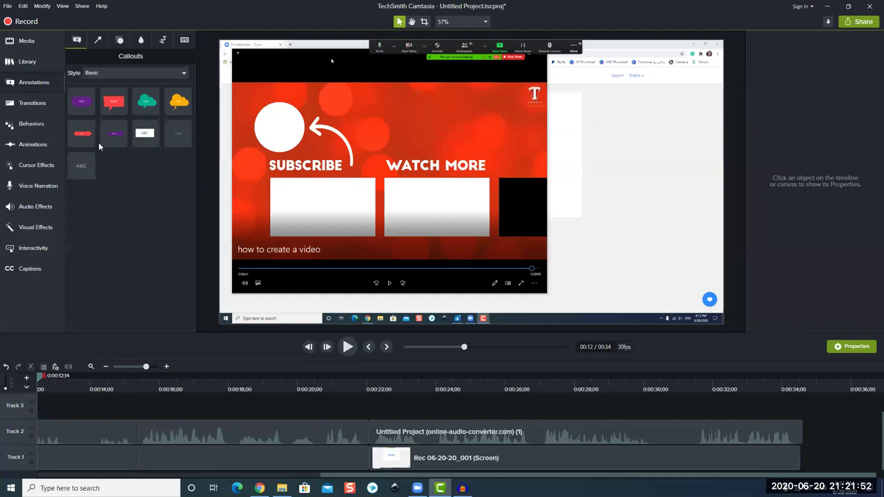
{"action": "left_click", "coordinate": [115, 105]}
{"action": "mouse_move", "coordinate": [115, 105]}
{"action": "left_mouse_down"}
{"action": "mouse_move", "coordinate": [519, 220]}
{"action": "mouse_move", "coordinate": [277, 335]}
{"action": "left_mouse_up"}
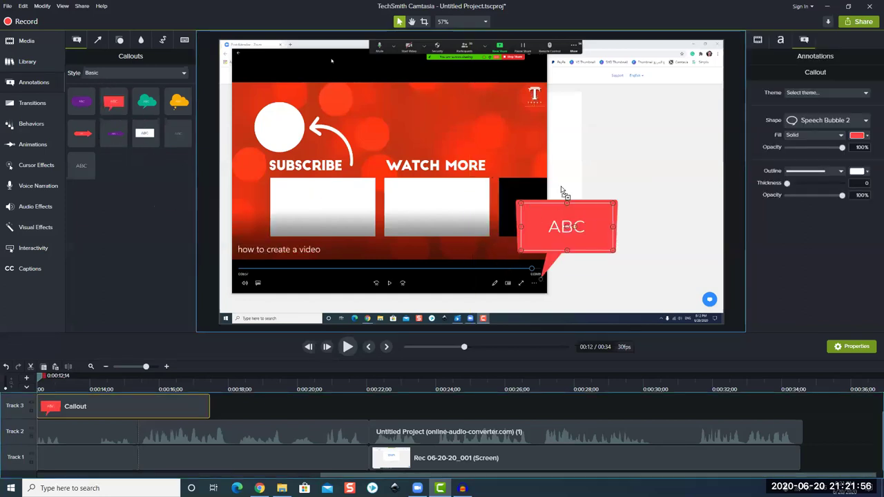
{"action": "mouse_move", "coordinate": [124, 406]}
{"action": "left_mouse_down"}
{"action": "mouse_move", "coordinate": [114, 439]}
{"action": "mouse_move", "coordinate": [118, 424]}
{"action": "left_mouse_up"}
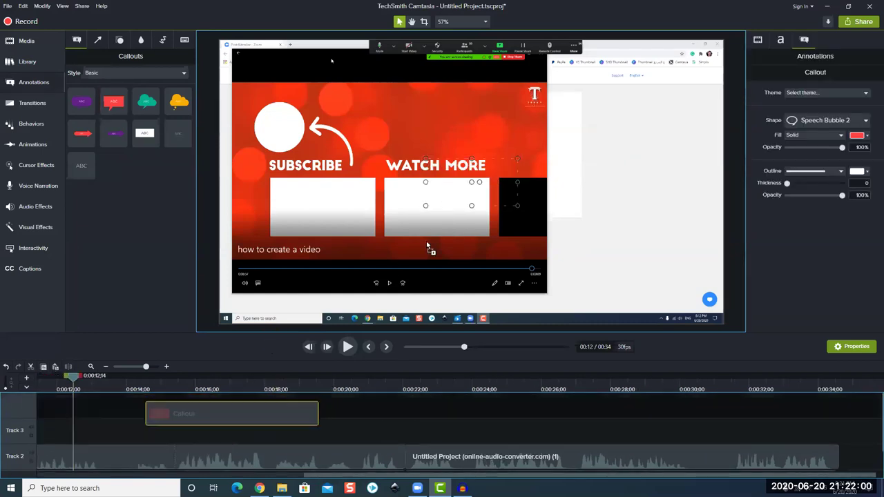
{"action": "left_click_drag", "start_coordinate": [438, 304], "coordinate": [605, 200]}
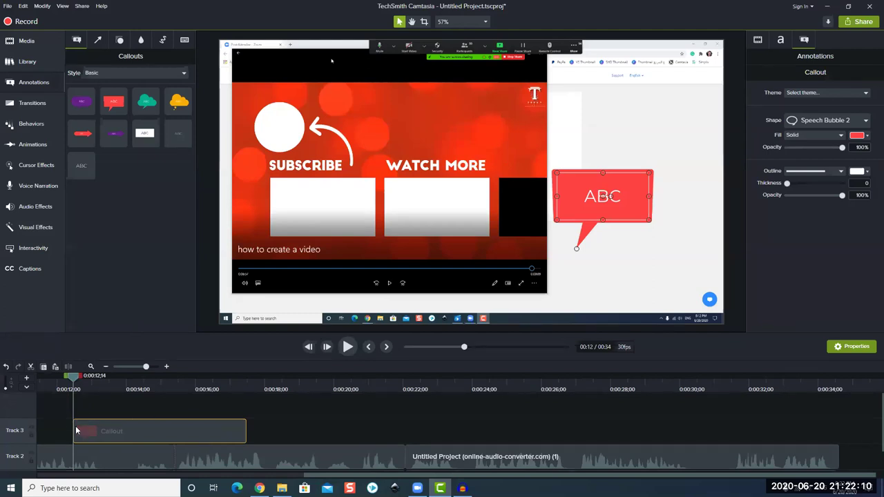
Step: Add a purple Text Arrow 2 callout at 0:24 and a teal Thought Bubble 1 callout
{"action": "left_click_drag", "start_coordinate": [72, 375], "coordinate": [504, 375]}
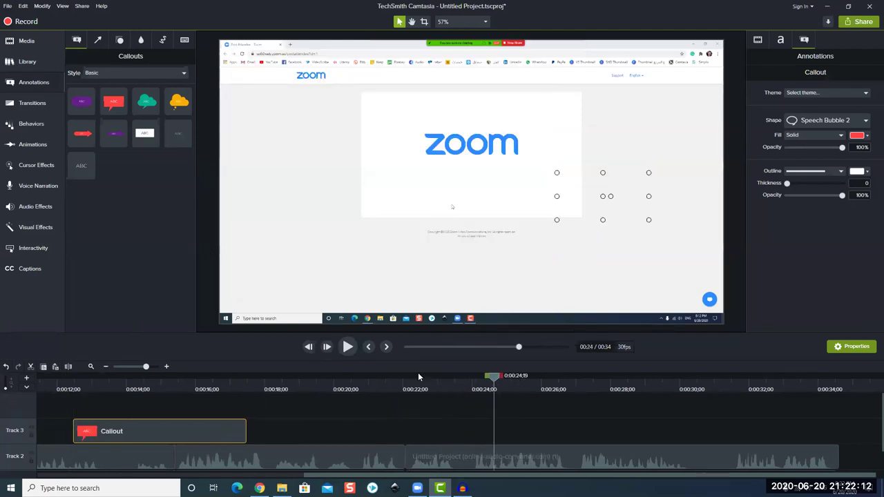
{"action": "left_click_drag", "start_coordinate": [114, 134], "coordinate": [431, 237]}
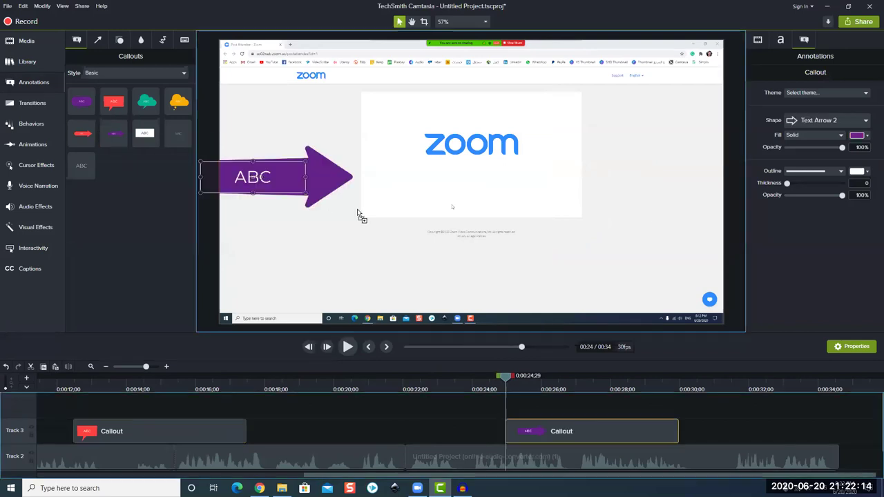
{"action": "left_click_drag", "start_coordinate": [547, 433], "coordinate": [547, 433]}
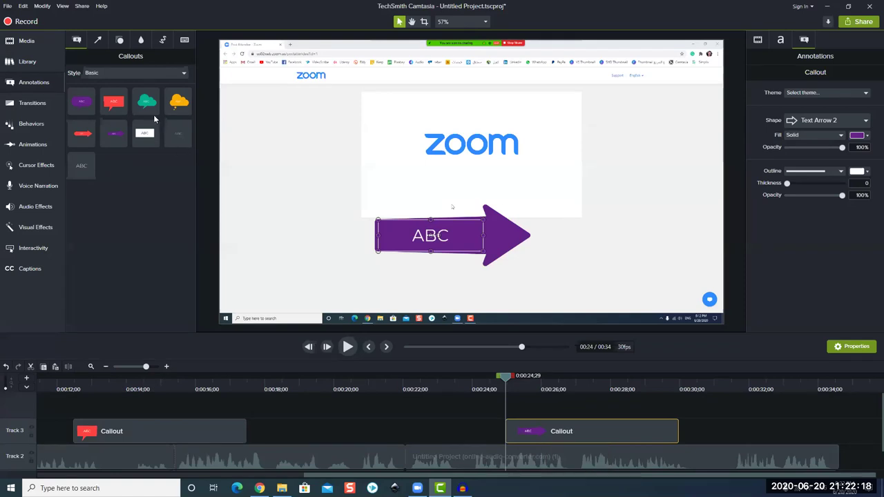
{"action": "mouse_move", "coordinate": [147, 103]}
{"action": "left_mouse_down"}
{"action": "mouse_move", "coordinate": [281, 399]}
{"action": "mouse_move", "coordinate": [312, 416]}
{"action": "mouse_move", "coordinate": [291, 439]}
{"action": "left_mouse_up"}
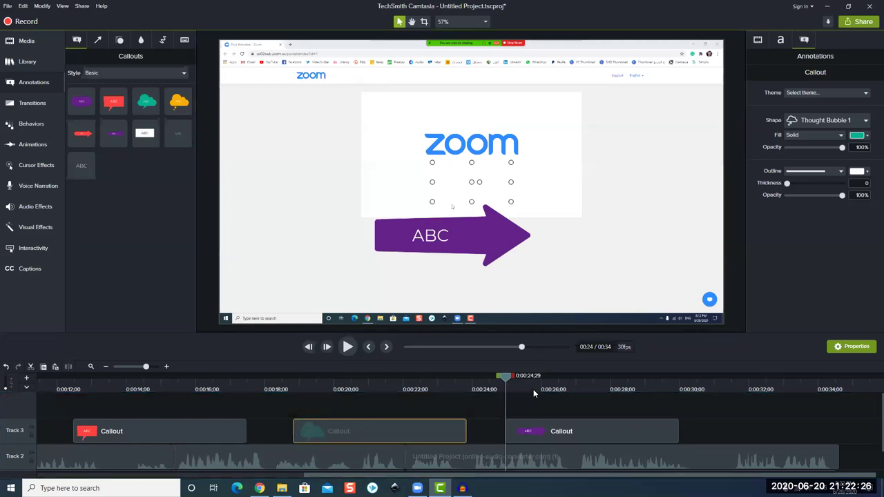
{"action": "left_click_drag", "start_coordinate": [508, 382], "coordinate": [10, 459]}
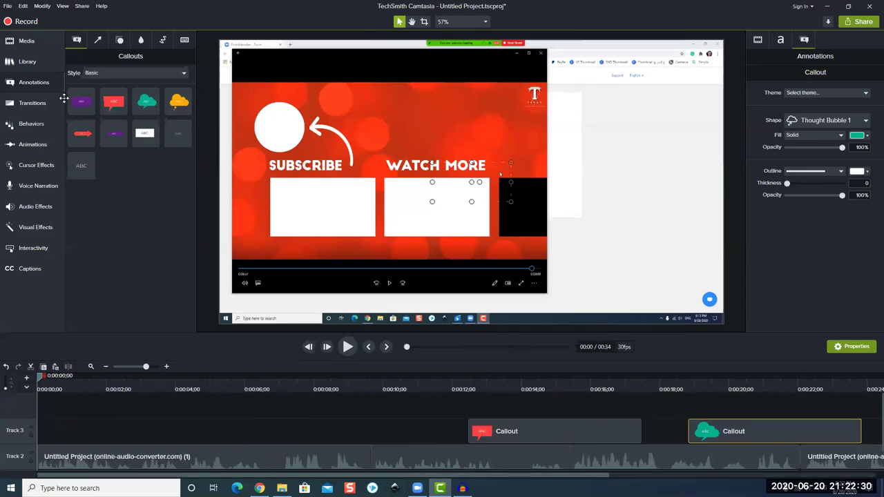
Step: Add a Spotlight from the Blur & Highlight annotations and place it on Track 3
{"action": "left_click", "coordinate": [98, 40]}
{"action": "left_click", "coordinate": [141, 40]}
{"action": "left_click", "coordinate": [162, 40]}
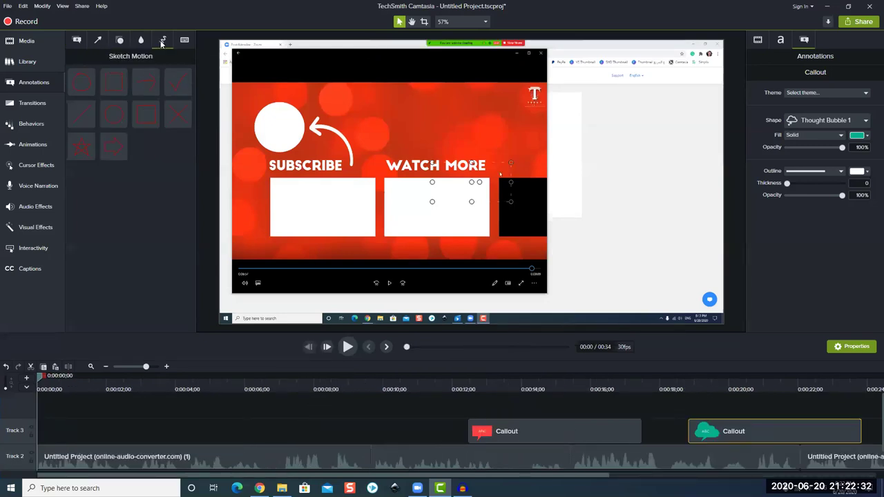
{"action": "left_click", "coordinate": [139, 41]}
{"action": "mouse_move", "coordinate": [113, 82]}
{"action": "left_mouse_down"}
{"action": "mouse_move", "coordinate": [228, 153]}
{"action": "mouse_move", "coordinate": [516, 234]}
{"action": "left_mouse_up"}
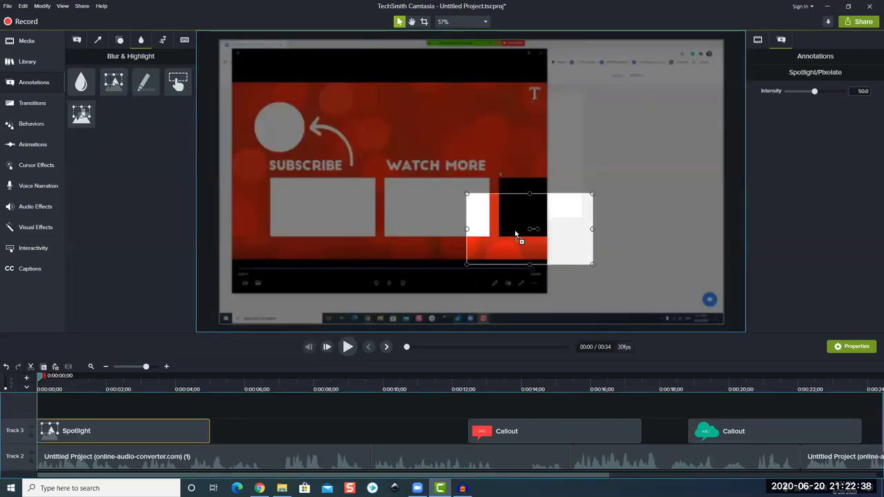
{"action": "left_click_drag", "start_coordinate": [123, 431], "coordinate": [426, 405]}
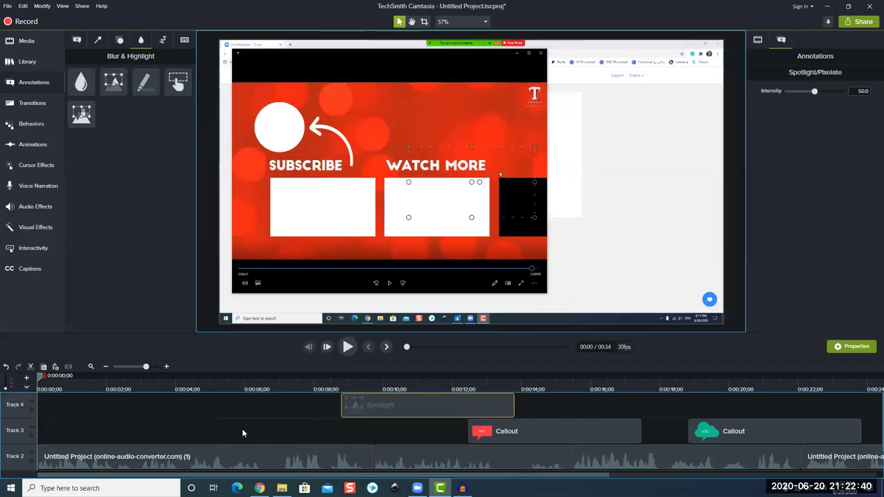
{"action": "left_click_drag", "start_coordinate": [243, 432], "coordinate": [222, 433]}
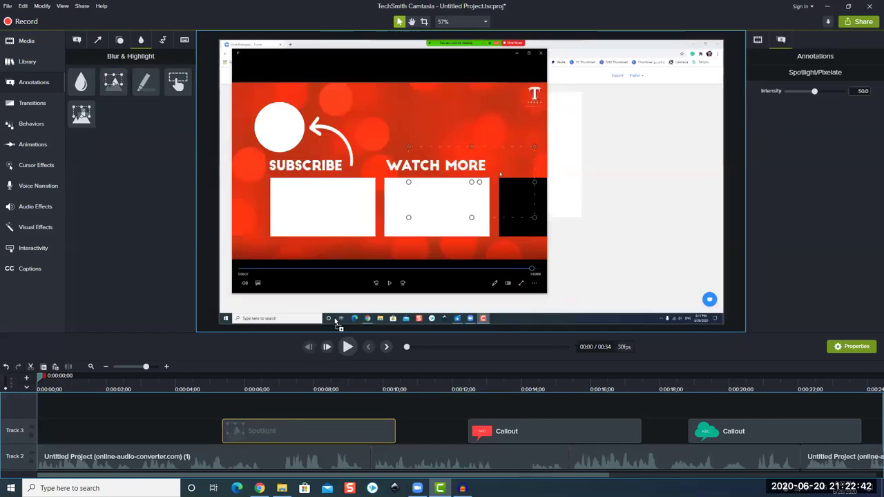
Step: Fit the spotlight over the whole red video window
{"action": "left_click_drag", "start_coordinate": [336, 322], "coordinate": [438, 199]}
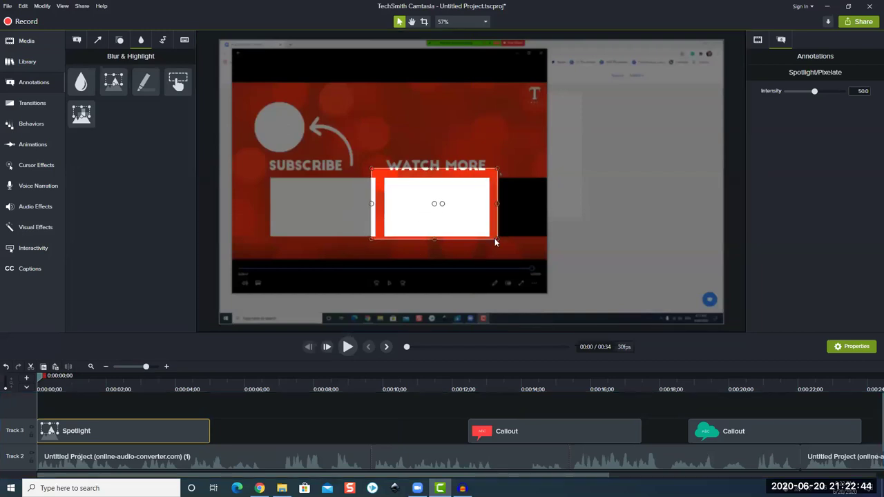
{"action": "left_click_drag", "start_coordinate": [495, 241], "coordinate": [545, 281]}
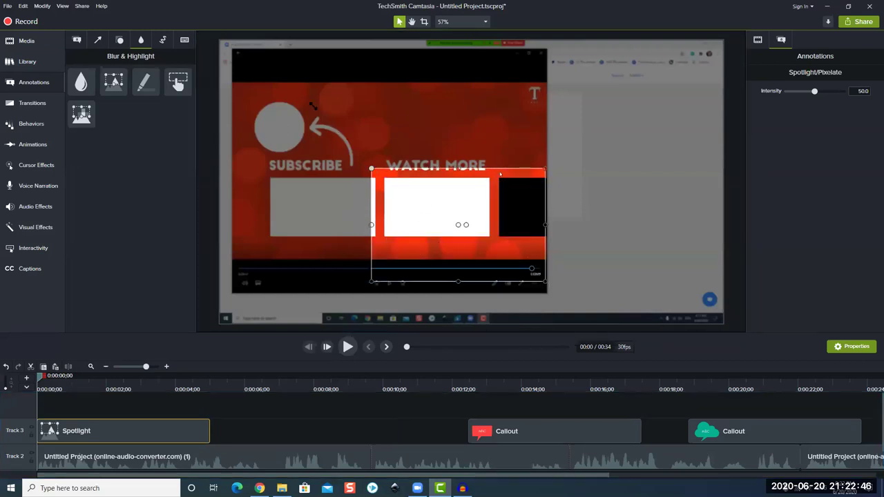
{"action": "left_click_drag", "start_coordinate": [312, 104], "coordinate": [233, 82]}
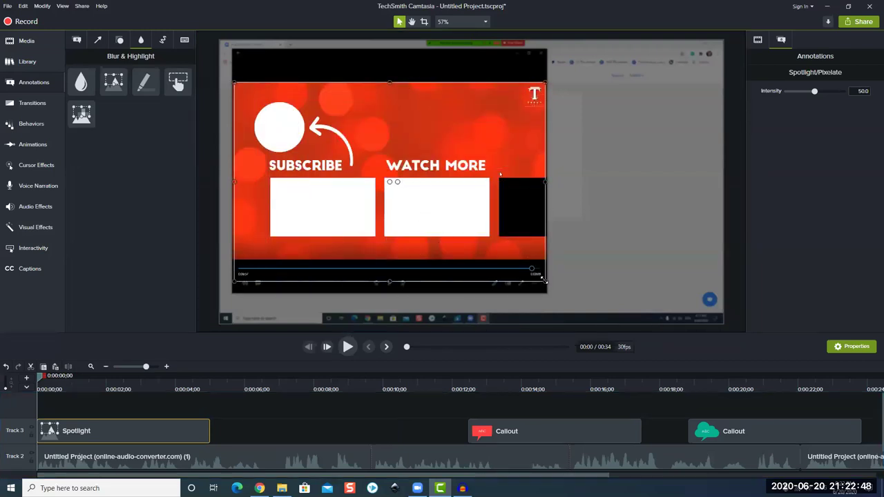
{"action": "left_click_drag", "start_coordinate": [543, 280], "coordinate": [546, 259]}
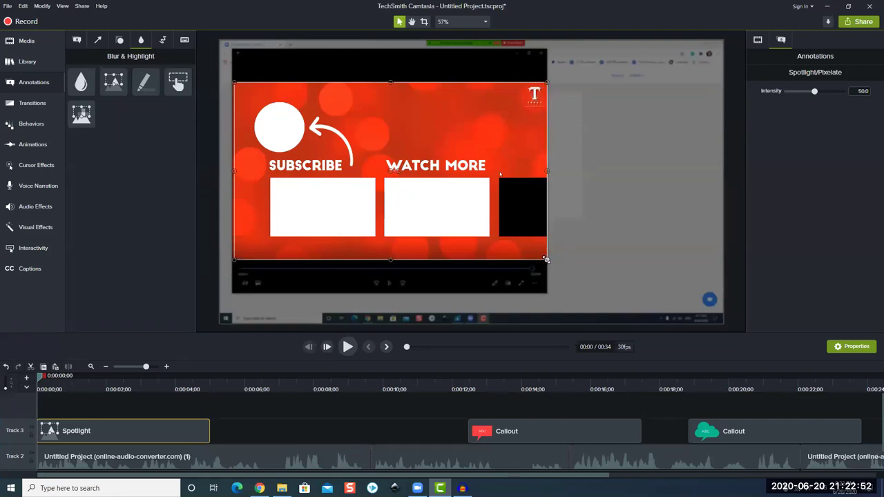
Step: Set the spotlight intensity to 50 so the surrounding screen is partly dimmed
{"action": "left_click_drag", "start_coordinate": [815, 90], "coordinate": [771, 92]}
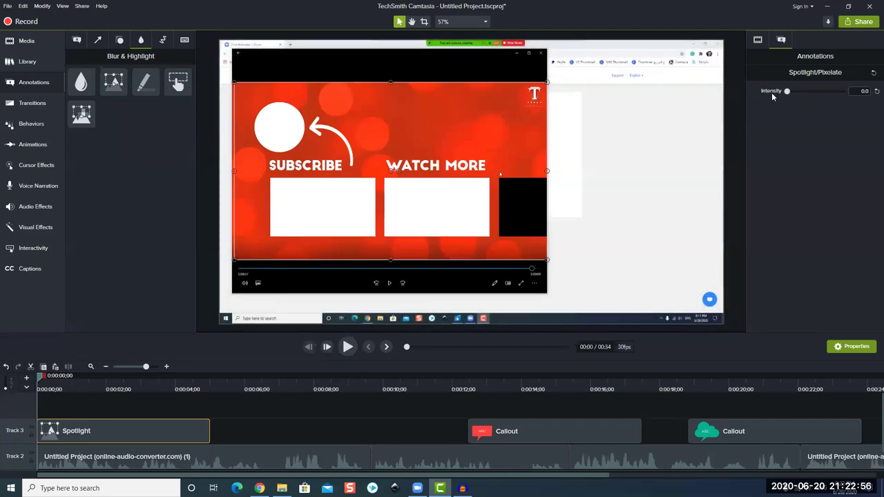
{"action": "left_click_drag", "start_coordinate": [786, 90], "coordinate": [846, 91]}
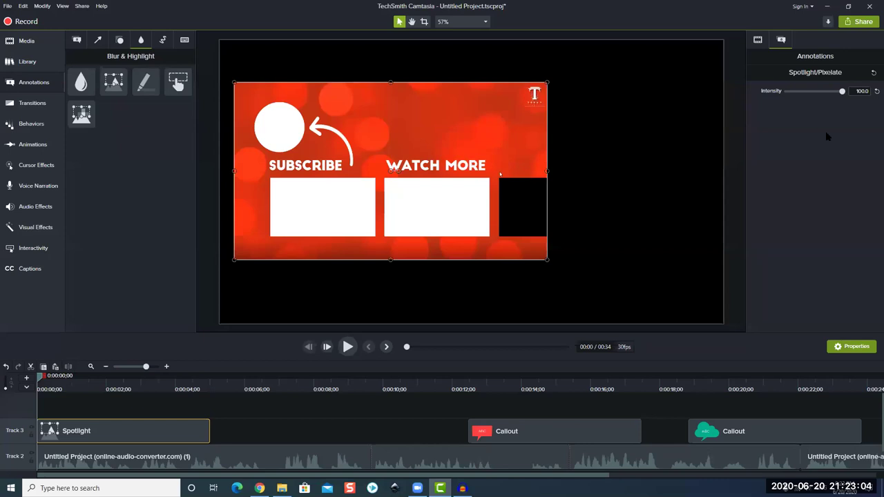
{"action": "left_click_drag", "start_coordinate": [840, 94], "coordinate": [816, 94]}
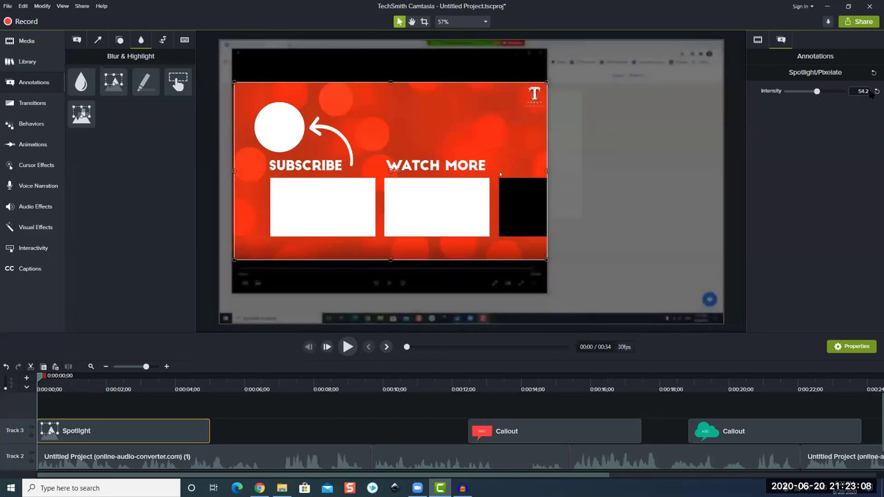
{"action": "type", "text": "50"}
{"action": "key", "text": "Return"}
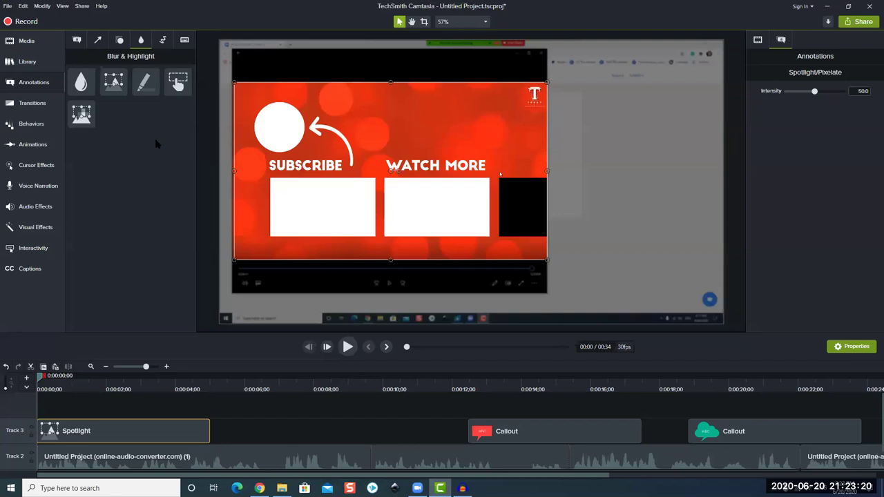
{"action": "left_click", "coordinate": [90, 89]}
{"action": "mouse_move", "coordinate": [41, 378]}
{"action": "left_mouse_down"}
{"action": "mouse_move", "coordinate": [634, 422]}
{"action": "mouse_move", "coordinate": [538, 438]}
{"action": "left_mouse_up"}
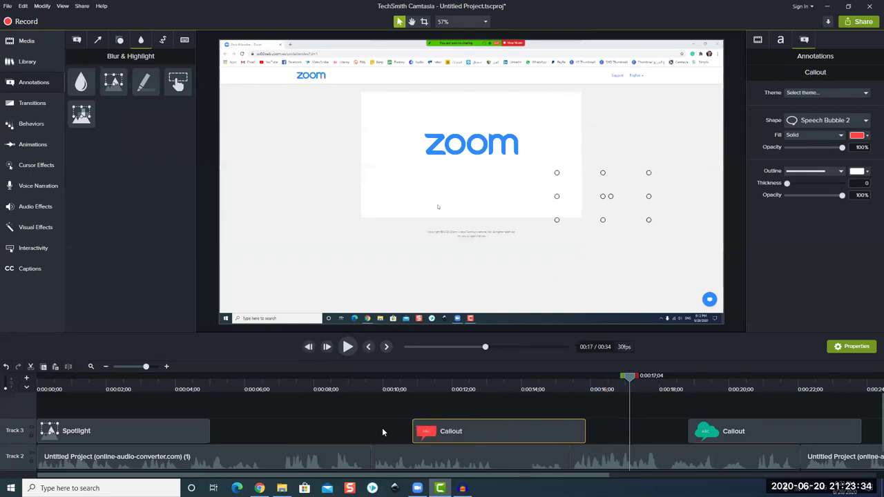
Step: Place a Blur at 0:17 over the Zoom logo and tick Invert
{"action": "left_click", "coordinate": [92, 127]}
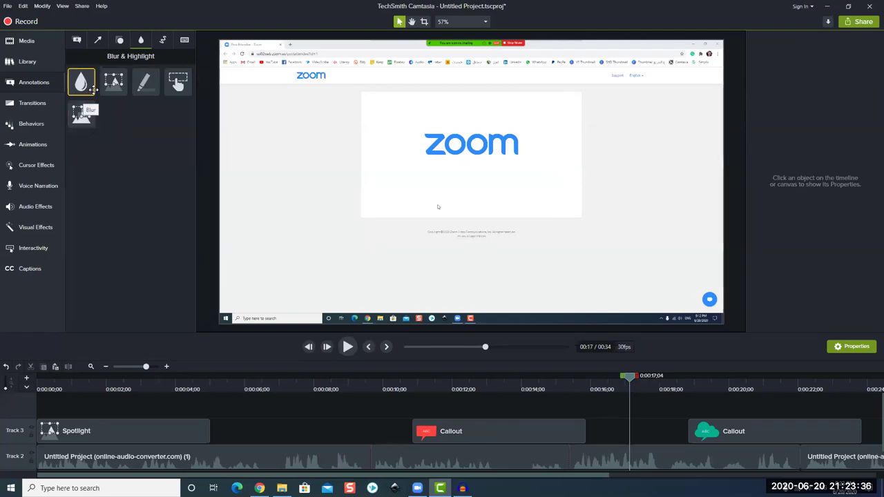
{"action": "left_click_drag", "start_coordinate": [80, 82], "coordinate": [378, 123]}
{"action": "left_click_drag", "start_coordinate": [464, 144], "coordinate": [472, 143]}
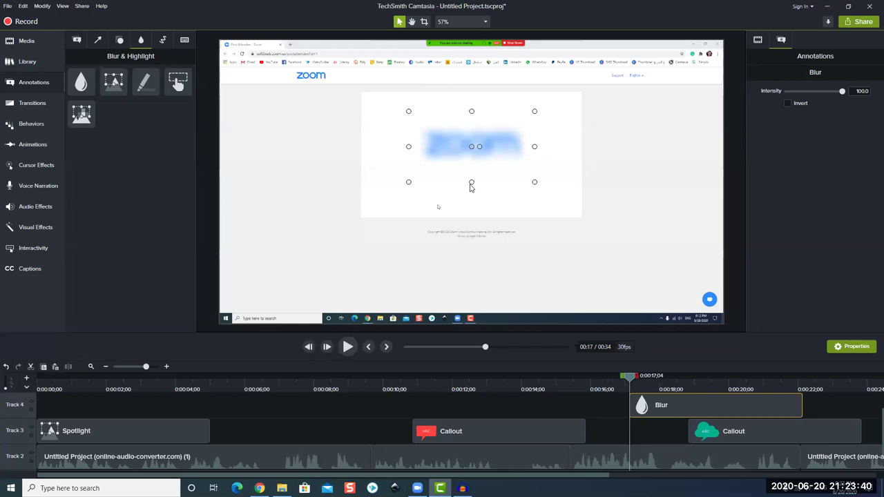
{"action": "left_click_drag", "start_coordinate": [463, 163], "coordinate": [471, 167]}
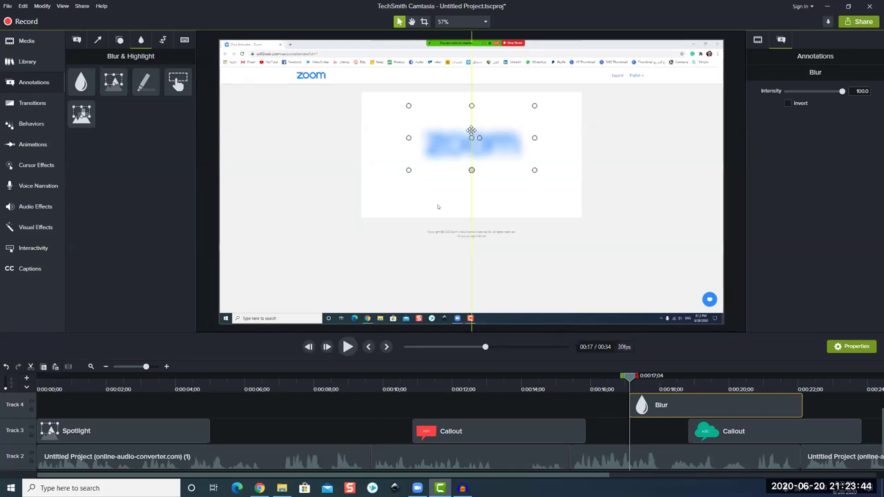
{"action": "left_click_drag", "start_coordinate": [471, 105], "coordinate": [470, 112]}
{"action": "mouse_move", "coordinate": [841, 92]}
{"action": "left_mouse_down"}
{"action": "mouse_move", "coordinate": [812, 92]}
{"action": "mouse_move", "coordinate": [811, 102]}
{"action": "mouse_move", "coordinate": [846, 97]}
{"action": "left_mouse_up"}
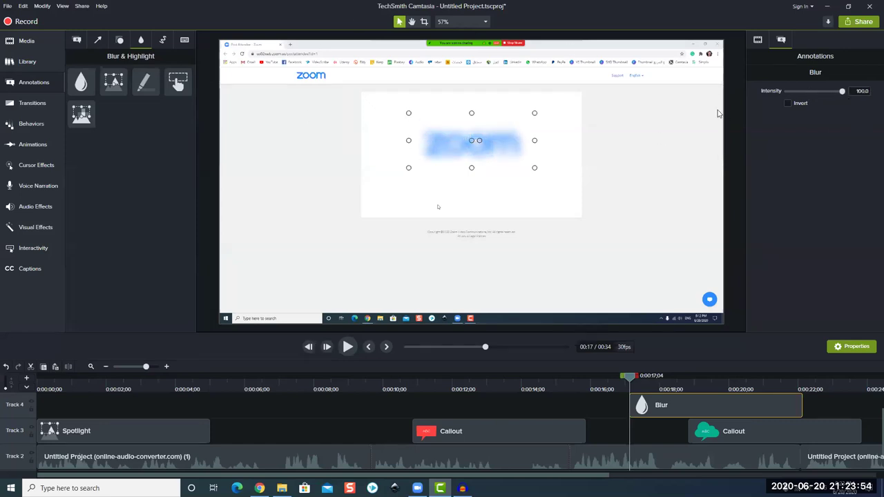
{"action": "left_click", "coordinate": [787, 103]}
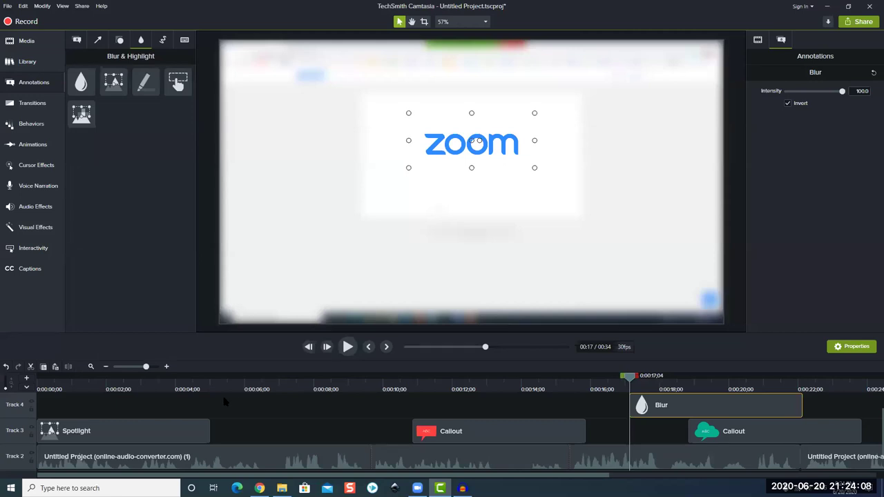
Step: Add an ABC text callout at 0:08 and place it right of the video window
{"action": "left_click", "coordinate": [77, 39]}
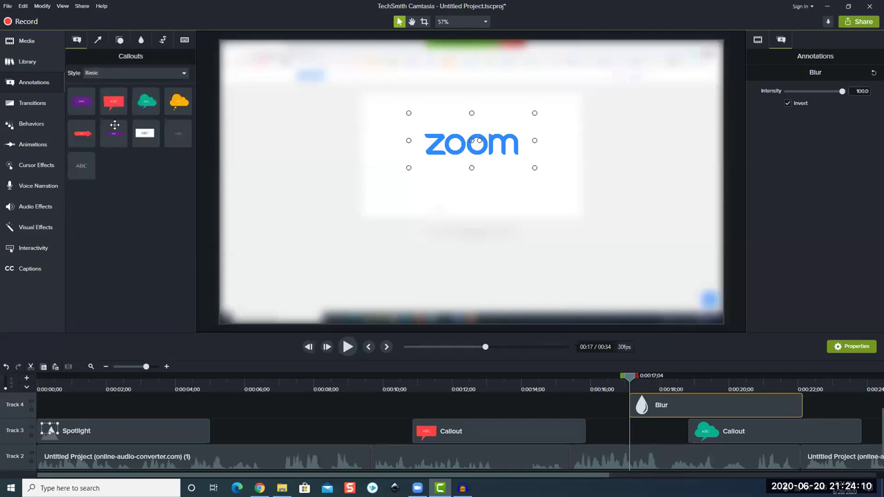
{"action": "mouse_move", "coordinate": [154, 243]}
{"action": "left_mouse_down"}
{"action": "mouse_move", "coordinate": [324, 433]}
{"action": "mouse_move", "coordinate": [328, 410]}
{"action": "mouse_move", "coordinate": [336, 410]}
{"action": "left_mouse_up"}
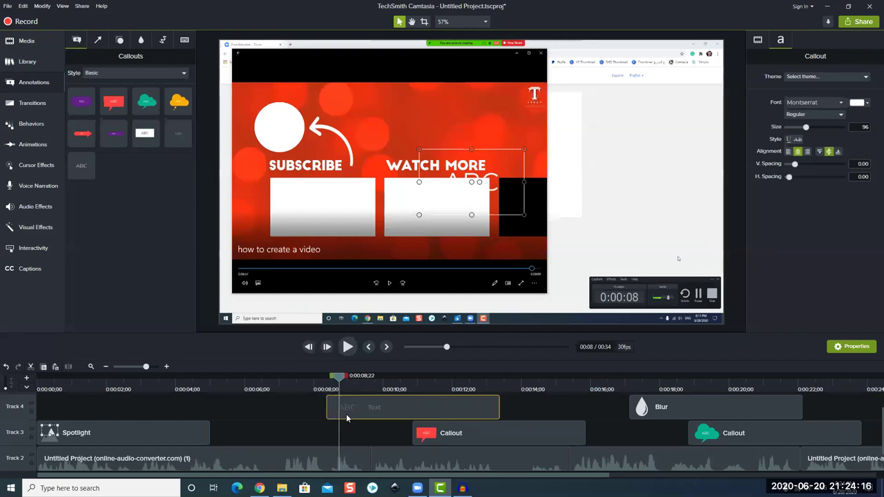
{"action": "left_click_drag", "start_coordinate": [492, 178], "coordinate": [659, 183]}
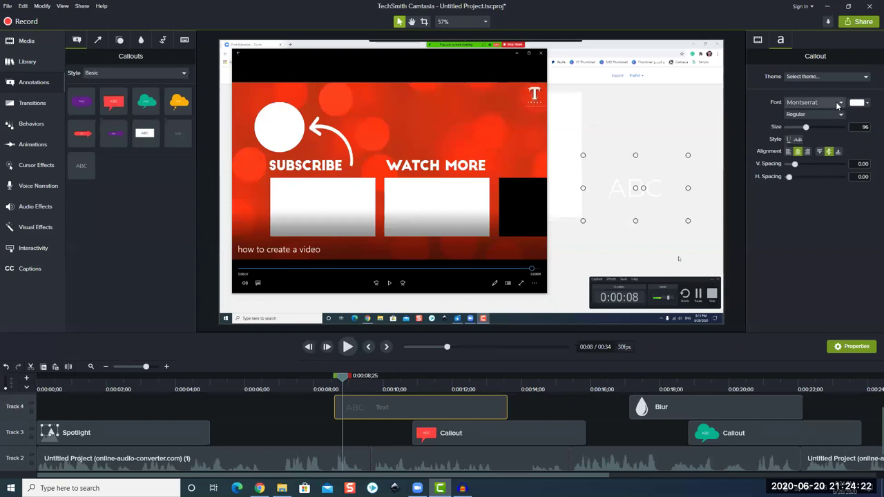
Step: Style the callout in red Arial Rounded MT and enter the text 'bim arabia'
{"action": "left_click", "coordinate": [838, 104]}
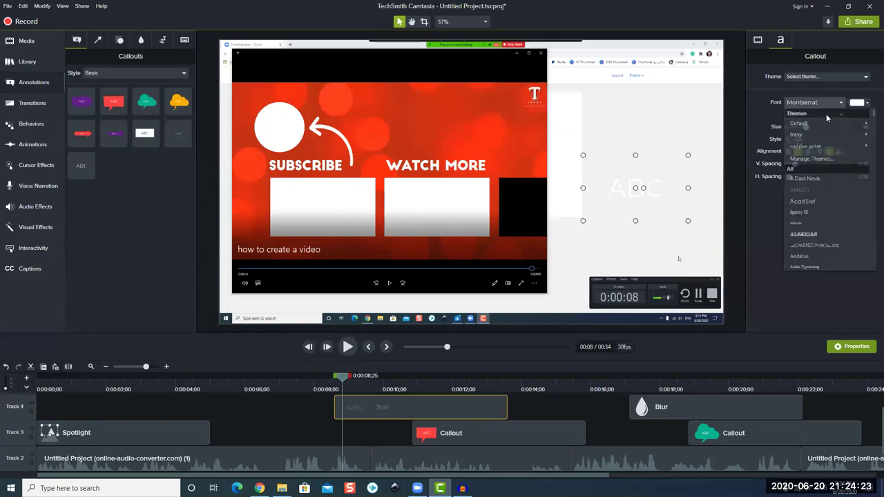
{"action": "scroll", "coordinate": [821, 211], "scroll_direction": "down", "scroll_amount": 5}
{"action": "left_click", "coordinate": [808, 211]}
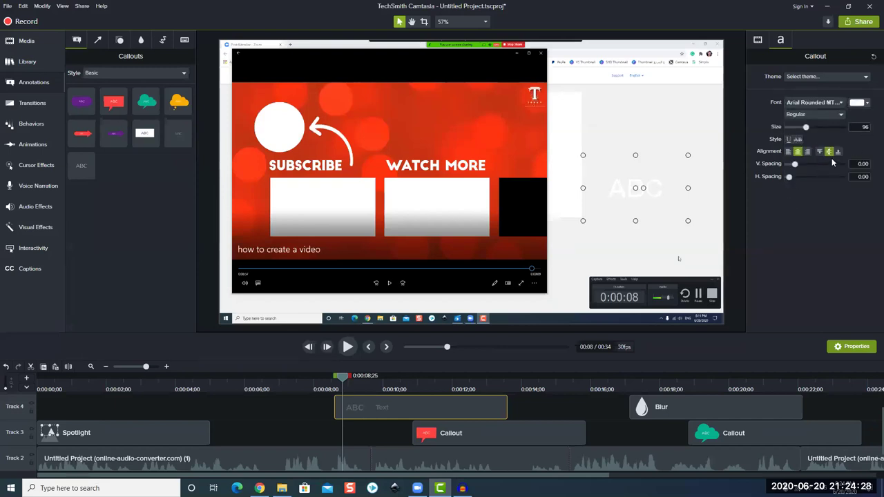
{"action": "left_click", "coordinate": [857, 103]}
{"action": "left_click", "coordinate": [850, 144]}
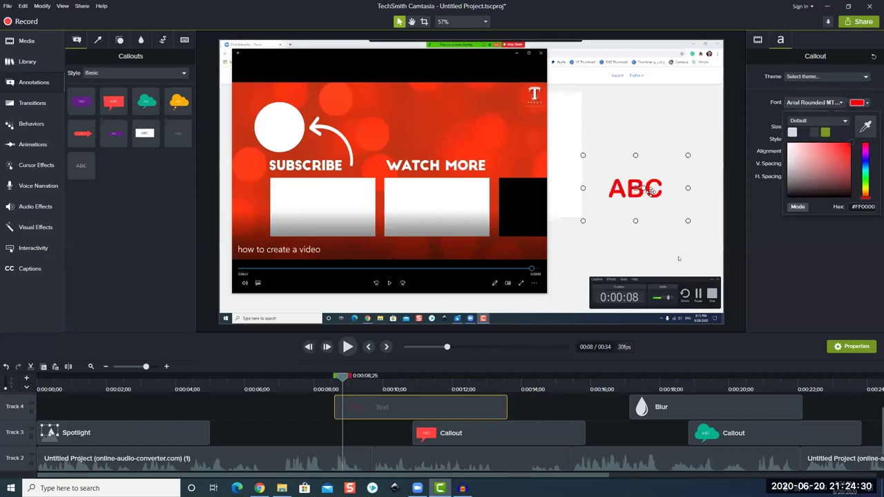
{"action": "left_click", "coordinate": [651, 192]}
{"action": "type", "text": "bim arabia"}
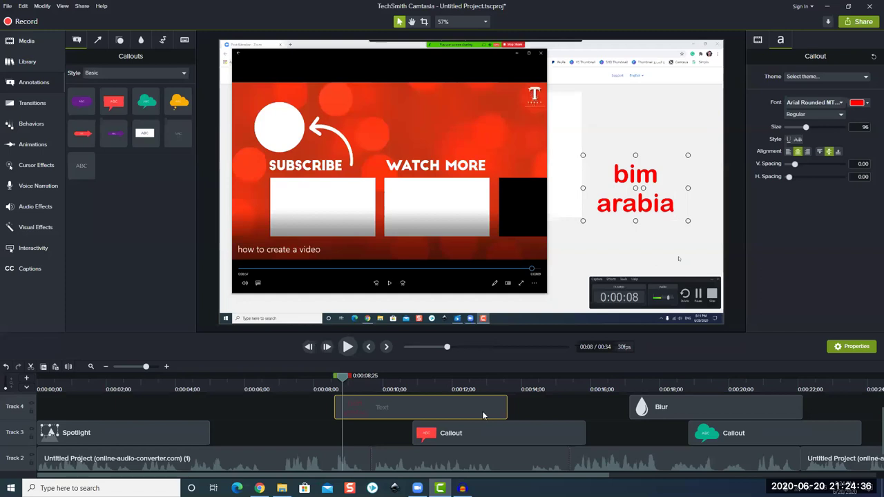
Step: Preview the text appearing, then rewind to around 8 seconds
{"action": "left_click", "coordinate": [347, 377]}
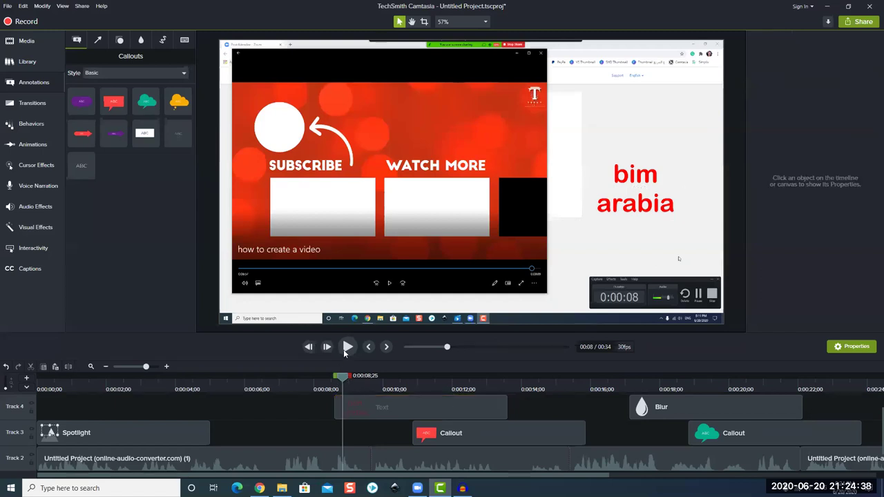
{"action": "left_click", "coordinate": [330, 381]}
{"action": "left_click", "coordinate": [347, 348]}
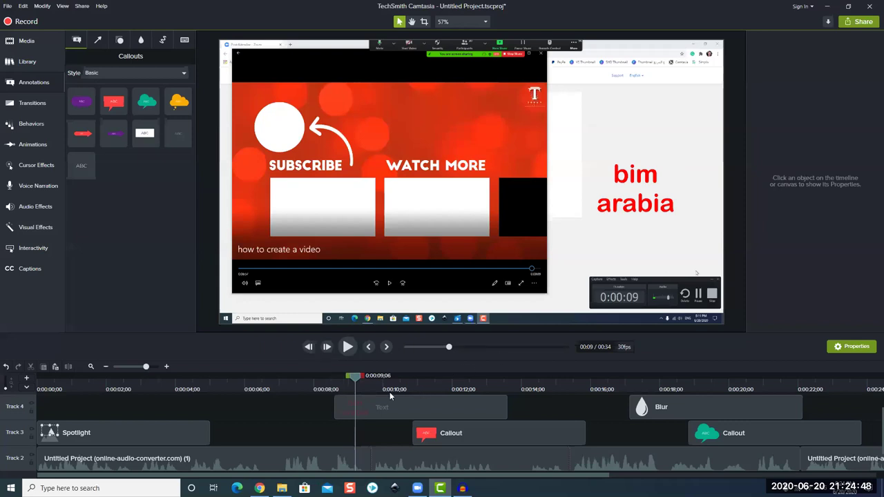
{"action": "left_click_drag", "start_coordinate": [358, 384], "coordinate": [327, 390]}
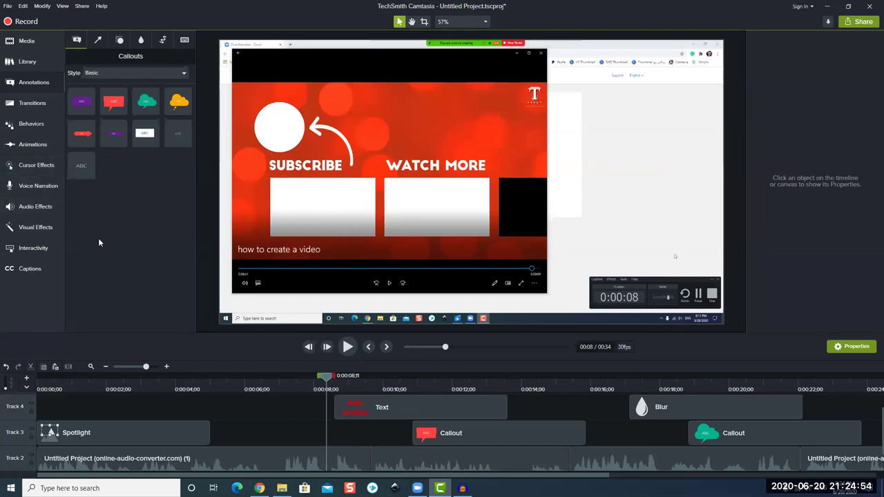
Step: Apply the Fade behavior to the bim arabia text clip
{"action": "left_click", "coordinate": [40, 125]}
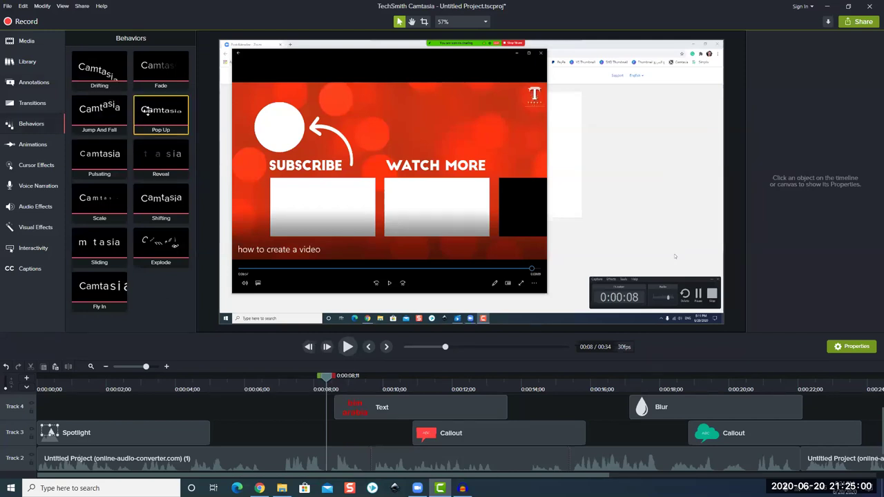
{"action": "left_click_drag", "start_coordinate": [159, 74], "coordinate": [370, 419]}
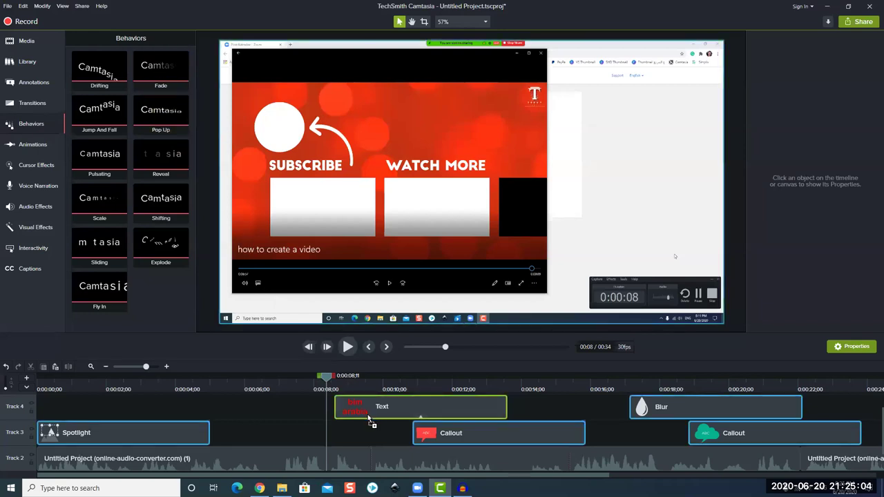
{"action": "left_click_drag", "start_coordinate": [369, 419], "coordinate": [369, 418]}
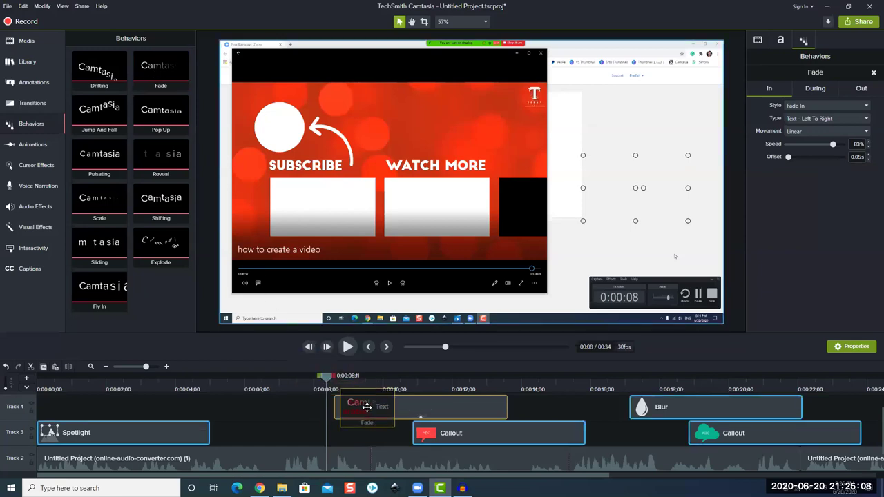
{"action": "left_click_drag", "start_coordinate": [271, 299], "coordinate": [371, 406]}
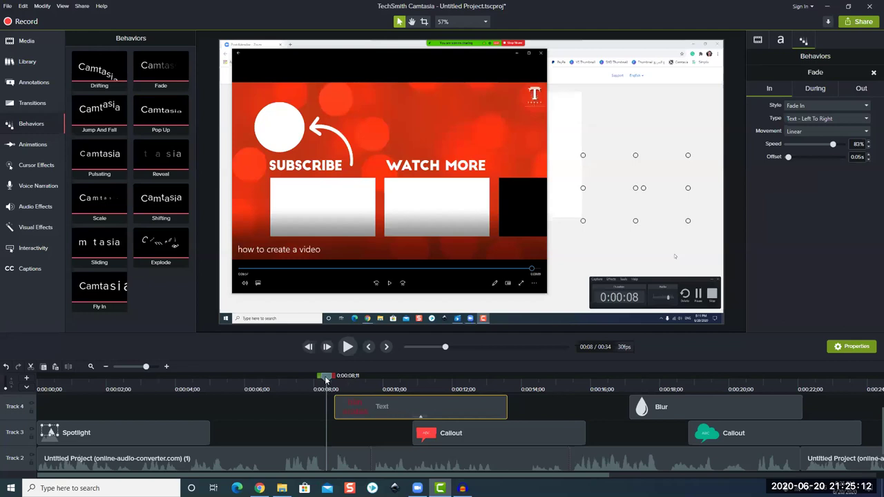
Step: Preview the fade-in, stopping at 0:00:10;24 with the text clip selected
{"action": "left_click_drag", "start_coordinate": [325, 379], "coordinate": [322, 379]}
{"action": "left_click", "coordinate": [348, 346]}
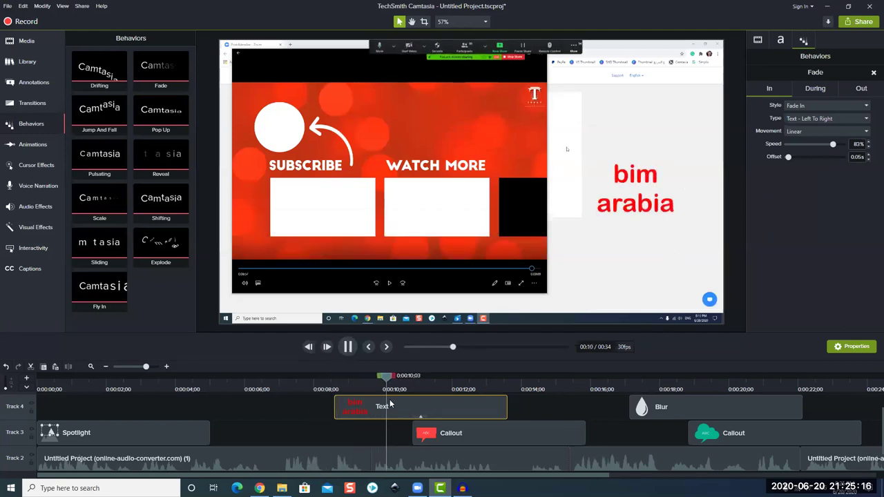
{"action": "left_click", "coordinate": [586, 230]}
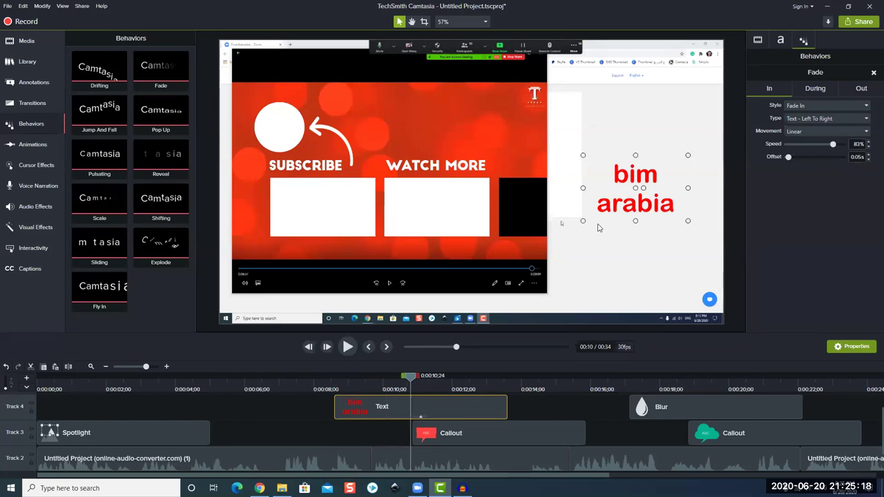
{"action": "left_click", "coordinate": [379, 413]}
Step: Review the text's visual and formatting properties, then its Fade behavior settings
{"action": "left_click", "coordinate": [780, 39]}
{"action": "left_click", "coordinate": [758, 39]}
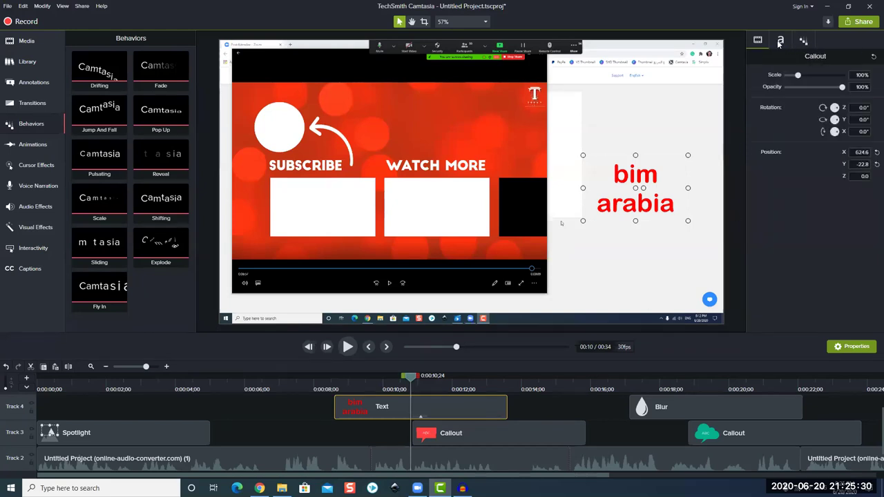
{"action": "left_click", "coordinate": [780, 39]}
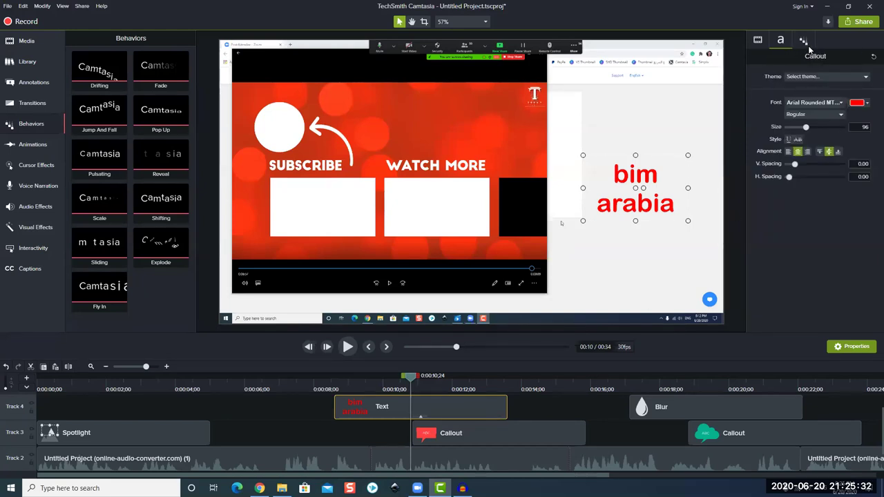
{"action": "left_click", "coordinate": [803, 40]}
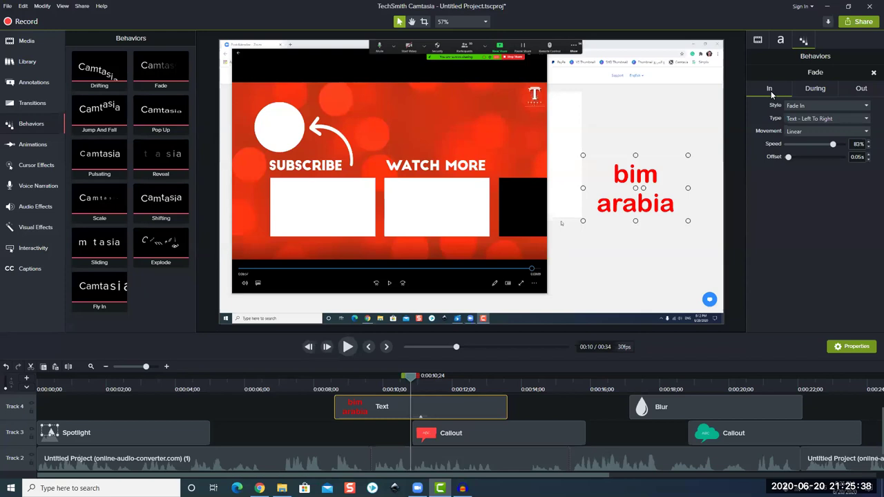
{"action": "left_click", "coordinate": [812, 90]}
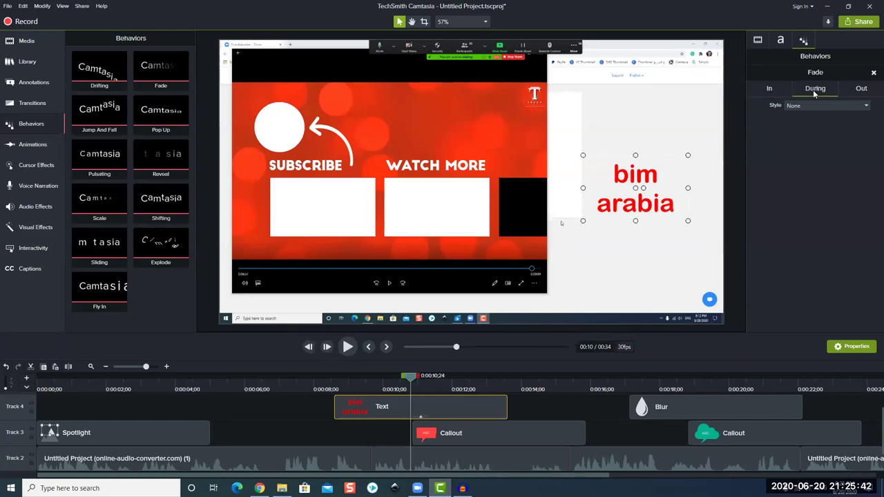
Step: Adjust the bim arabia text clip's length on the timeline so it stays longer
{"action": "left_click", "coordinate": [388, 422]}
{"action": "mouse_move", "coordinate": [507, 406]}
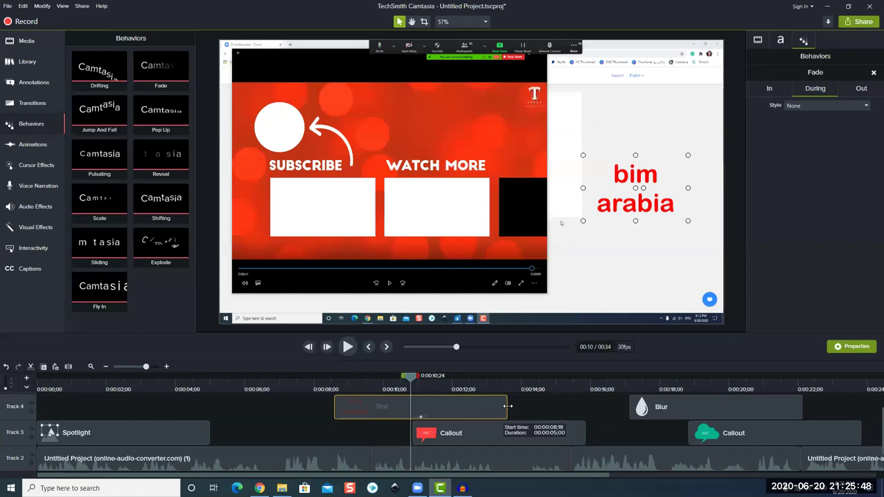
{"action": "left_click_drag", "start_coordinate": [508, 407], "coordinate": [459, 407]}
{"action": "mouse_move", "coordinate": [610, 406]}
{"action": "left_mouse_down"}
{"action": "mouse_move", "coordinate": [562, 409]}
{"action": "mouse_move", "coordinate": [570, 410]}
{"action": "left_mouse_up"}
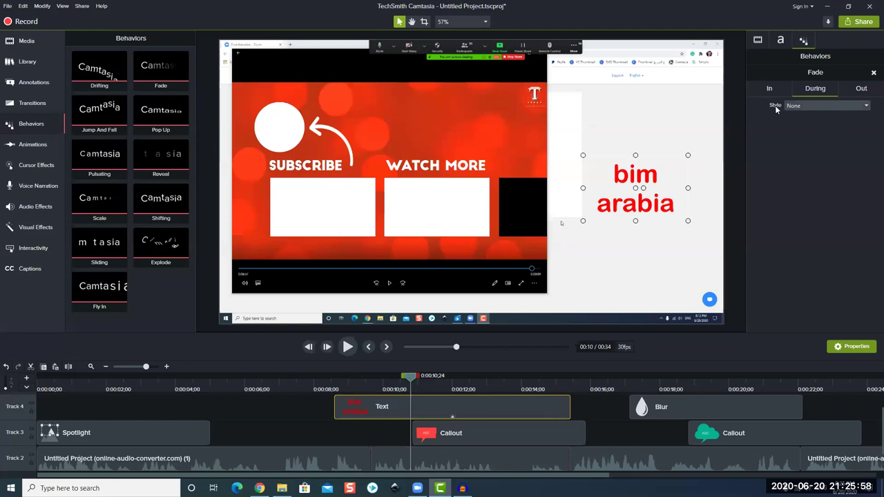
Step: Set both the fade-out and fade-in Type to Object
{"action": "left_click", "coordinate": [799, 107]}
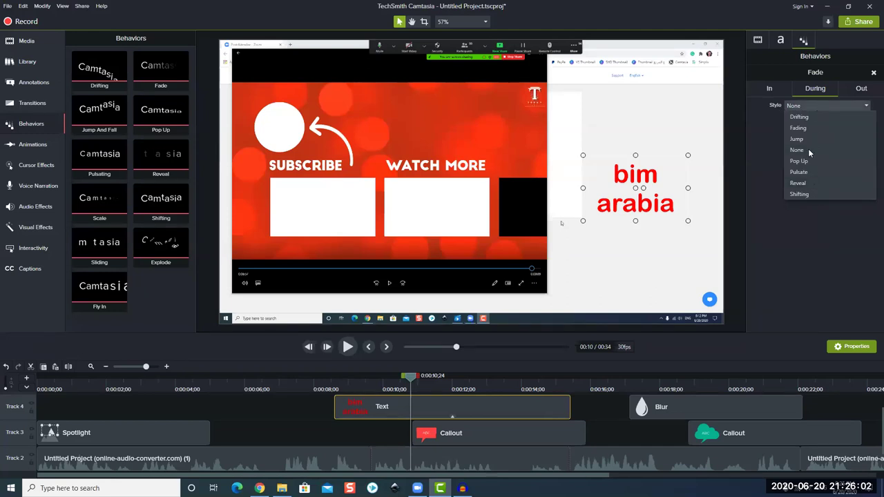
{"action": "left_click", "coordinate": [789, 241]}
{"action": "left_click", "coordinate": [861, 88]}
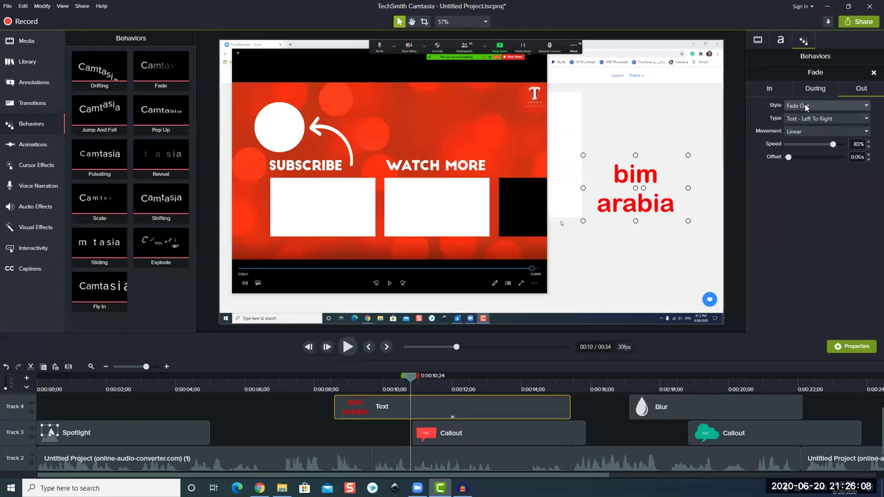
{"action": "left_click", "coordinate": [825, 118]}
{"action": "left_click", "coordinate": [818, 131]}
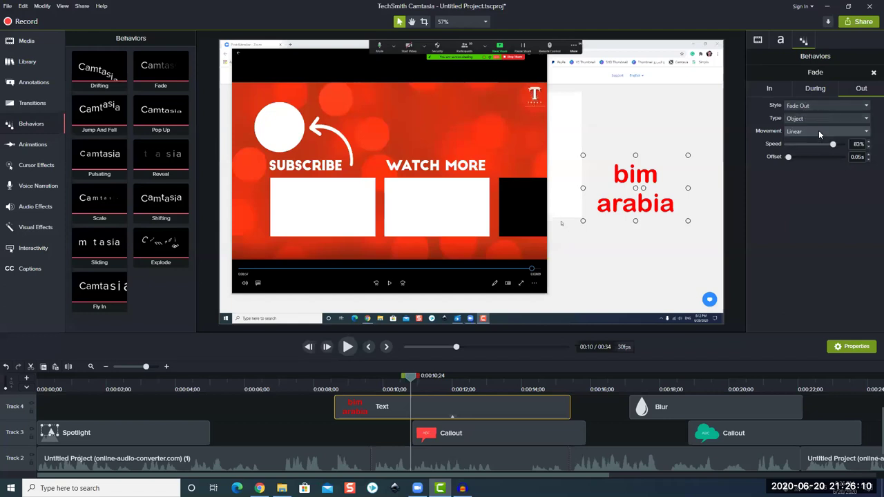
{"action": "left_click", "coordinate": [771, 89]}
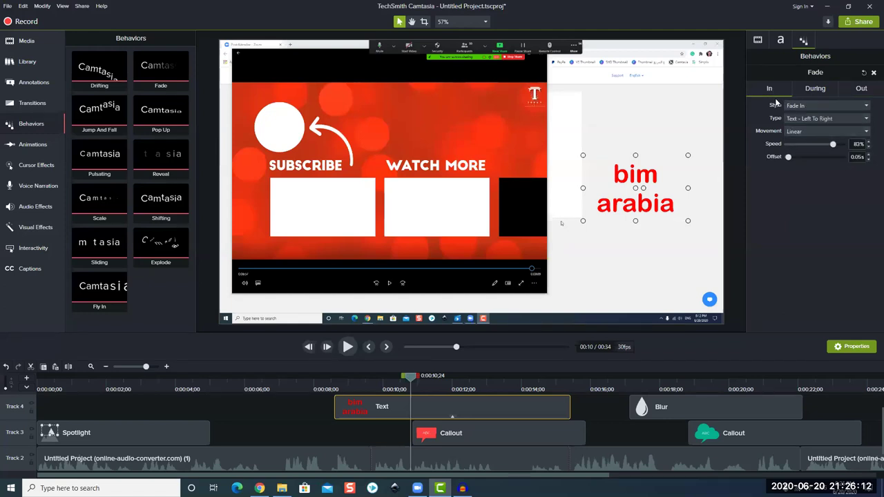
{"action": "left_click", "coordinate": [821, 120]}
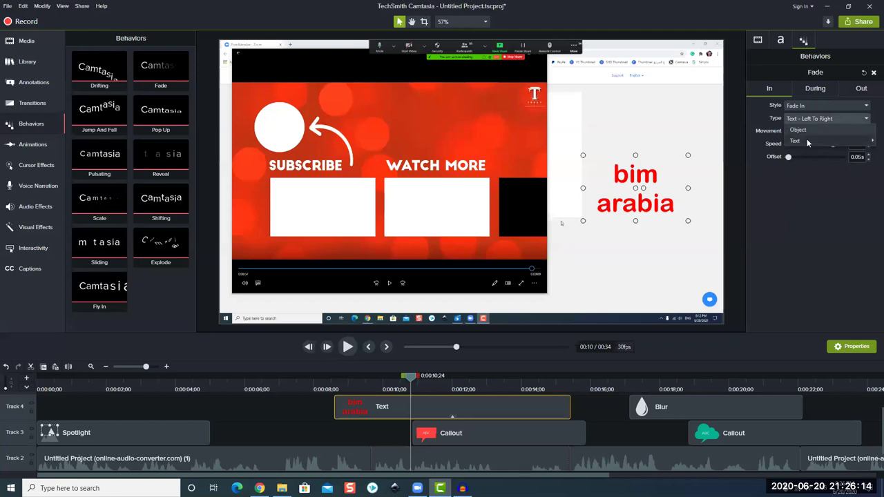
{"action": "left_click", "coordinate": [798, 130]}
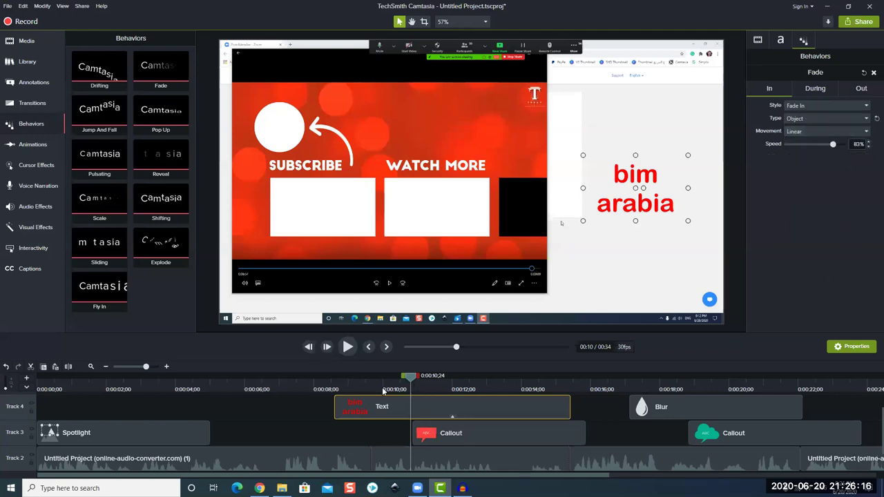
{"action": "left_click", "coordinate": [340, 390]}
{"action": "left_click", "coordinate": [347, 347]}
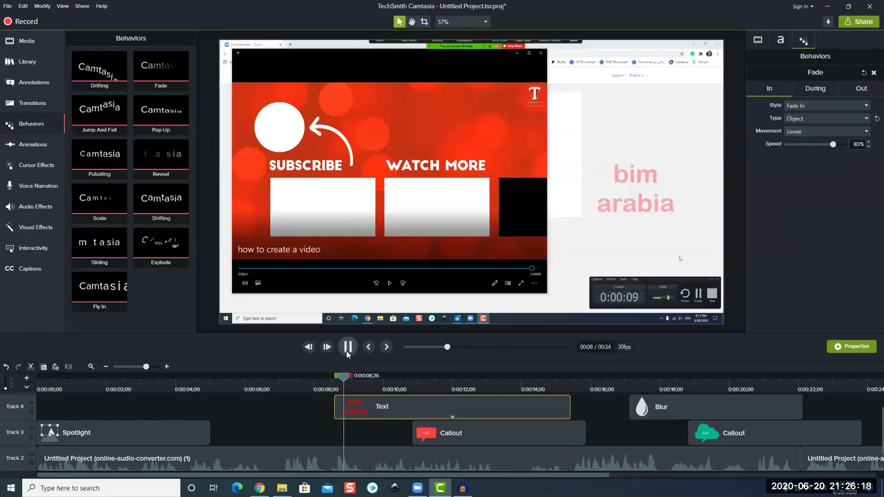
{"action": "left_click", "coordinate": [666, 211]}
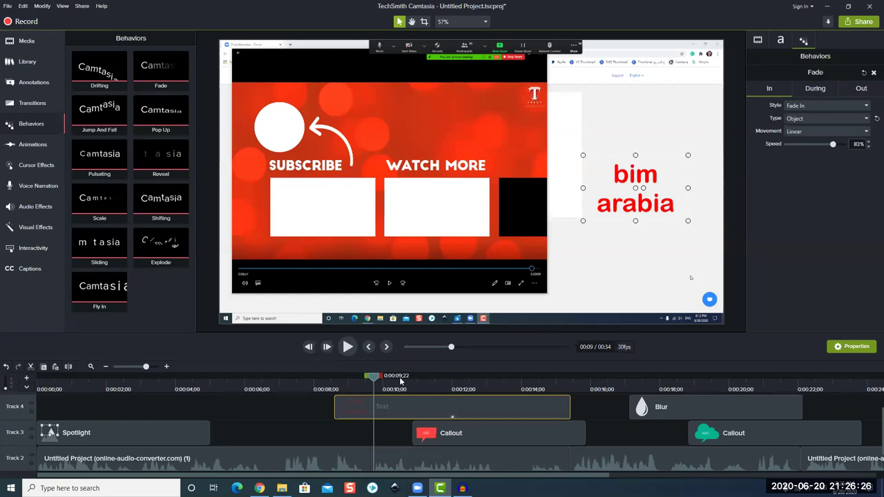
{"action": "left_click_drag", "start_coordinate": [365, 378], "coordinate": [339, 378]}
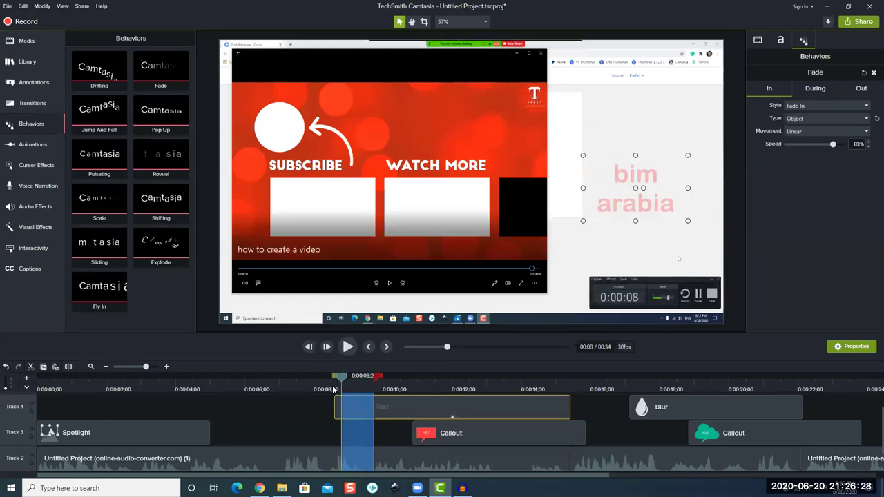
{"action": "left_click", "coordinate": [333, 390]}
{"action": "left_click", "coordinate": [348, 347]}
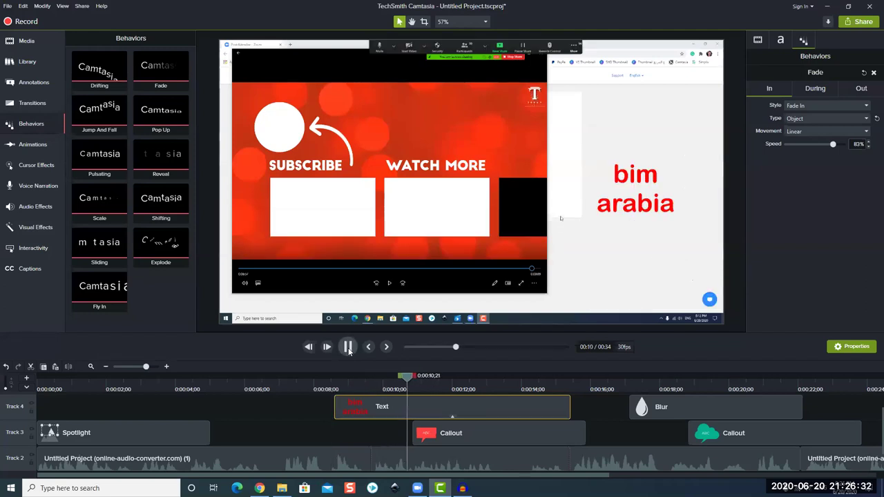
{"action": "left_click", "coordinate": [348, 347]}
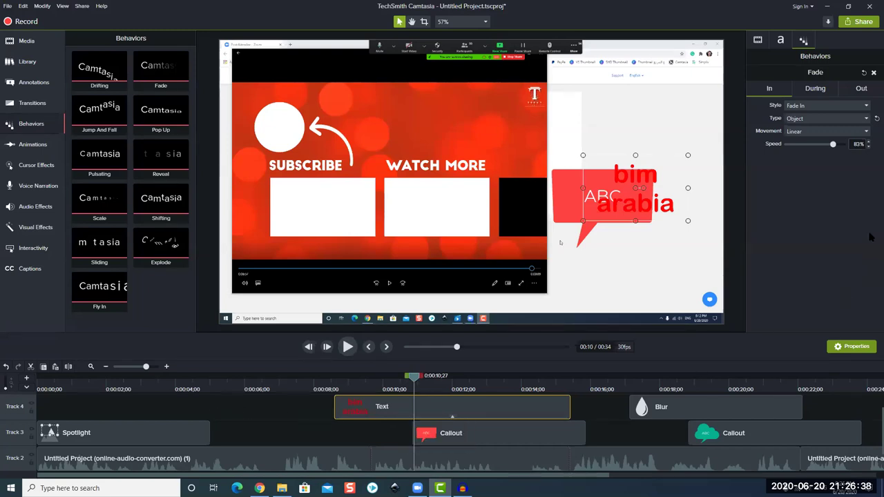
Step: Open the Share menu and choose Local File
{"action": "left_click", "coordinate": [855, 25]}
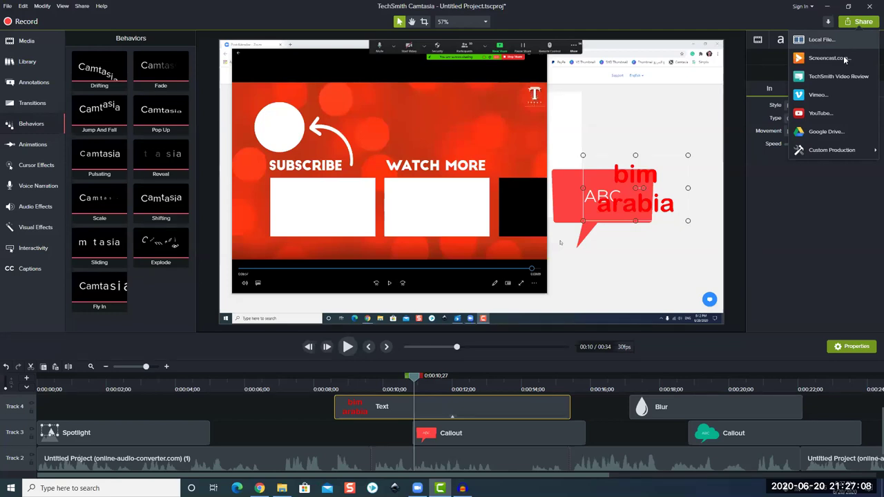
{"action": "left_click", "coordinate": [843, 44]}
Step: Produce Untitled Project.mp4 with the 'MP4 only (up to 1080p)' preset, then close the results
{"action": "left_click", "coordinate": [519, 161]}
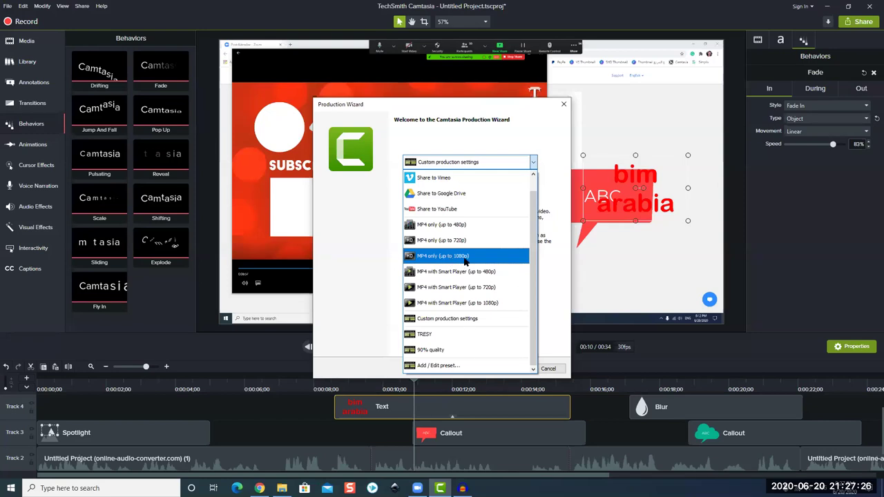
{"action": "left_click", "coordinate": [472, 257]}
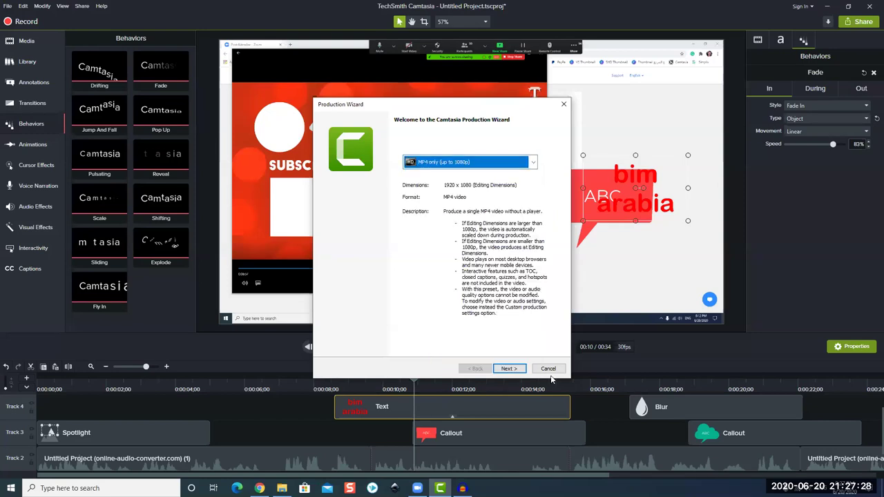
{"action": "left_click", "coordinate": [509, 368]}
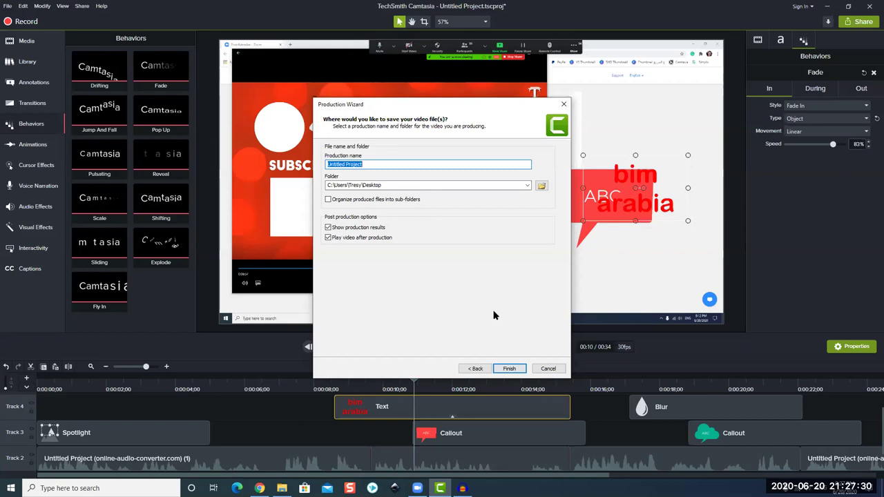
{"action": "left_click", "coordinate": [509, 368]}
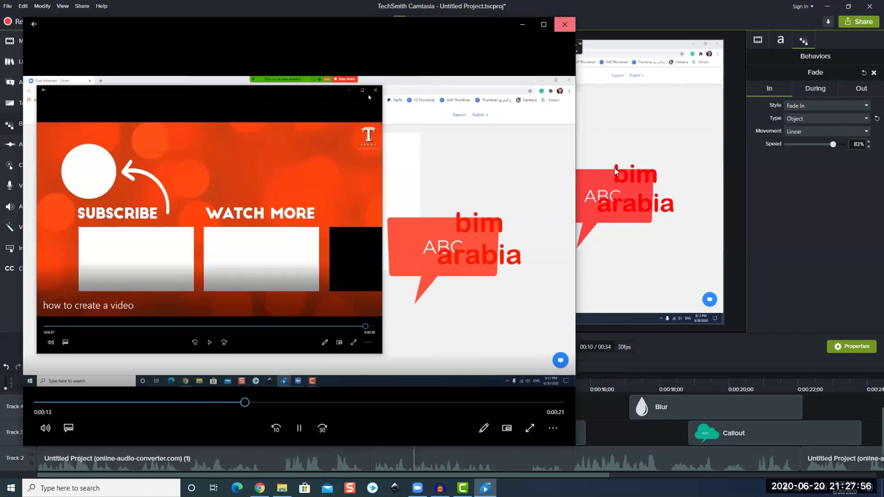
{"action": "key", "text": "alt+F4"}
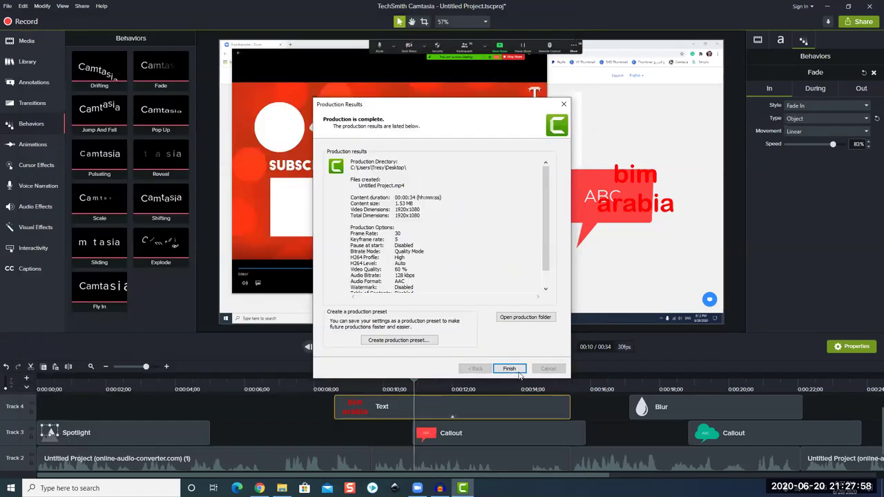
{"action": "left_click", "coordinate": [509, 368]}
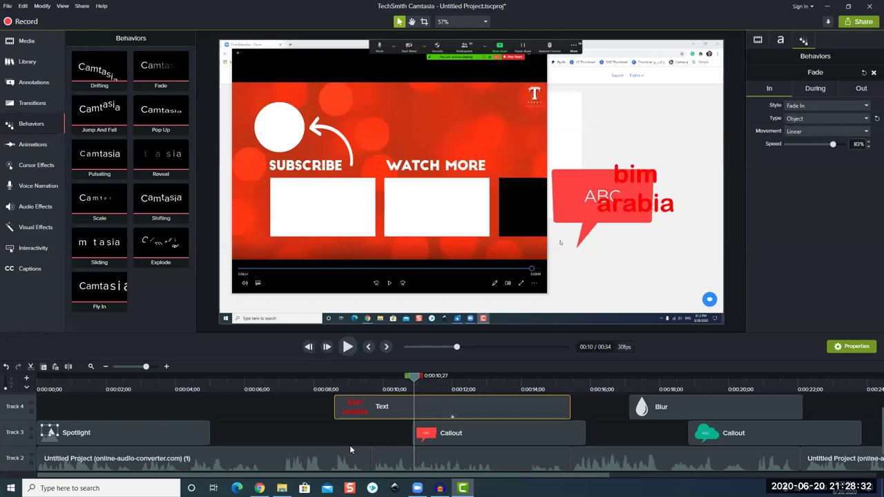
Step: Select the bim arabia text on the canvas, then switch to the Audacity narration recording
{"action": "left_click", "coordinate": [382, 407]}
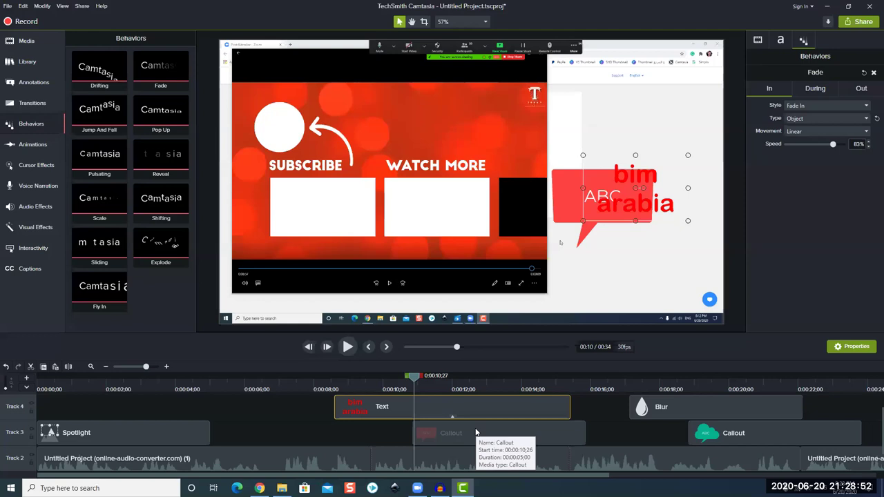
{"action": "left_click", "coordinate": [440, 488]}
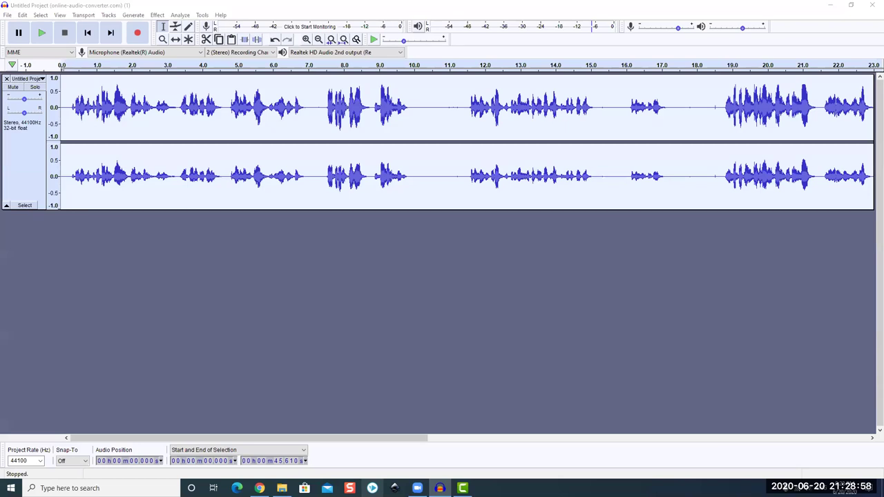
Step: Launch VideoScribe, log in, and create a new blank scribe
{"action": "left_click", "coordinate": [372, 488]}
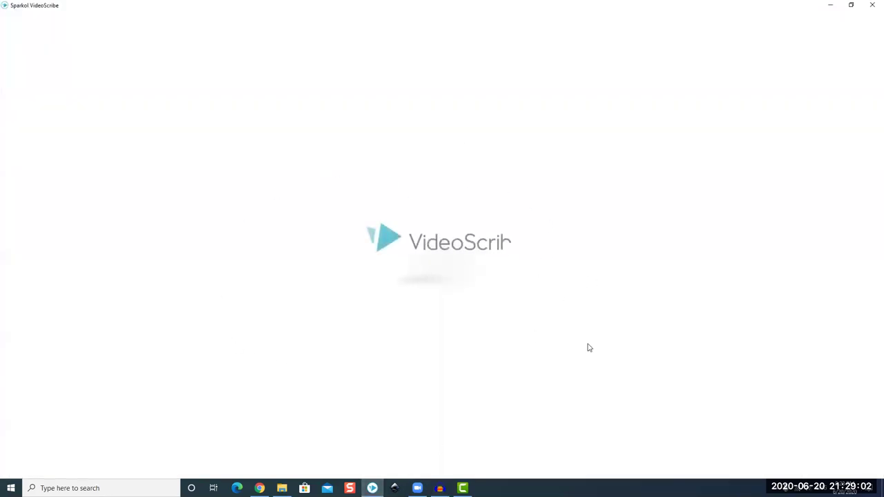
{"action": "left_click", "coordinate": [616, 273]}
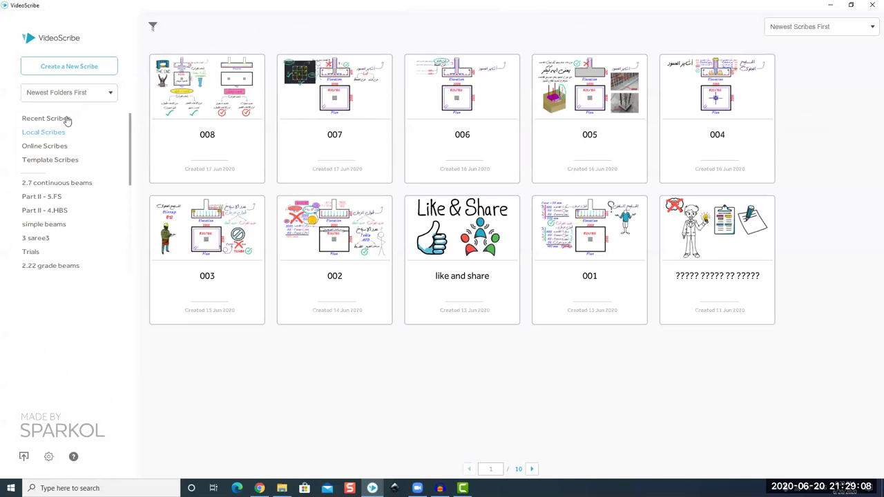
{"action": "left_click", "coordinate": [53, 66]}
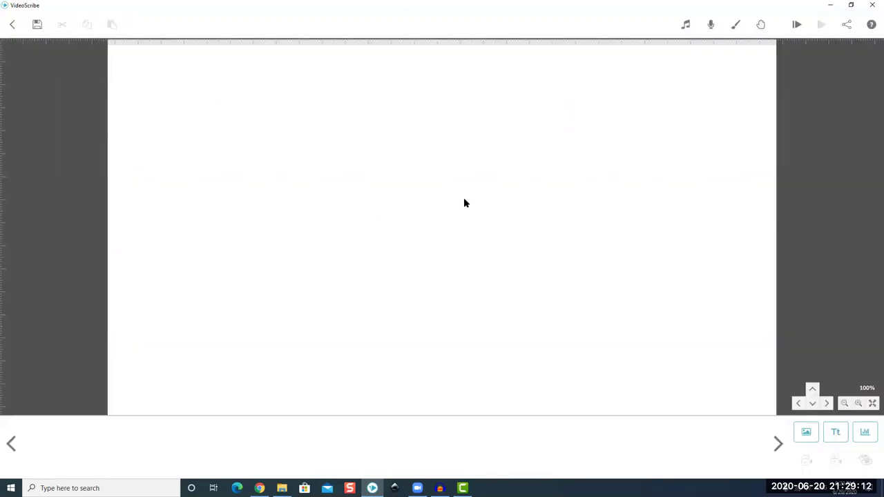
Step: Add the group-of-people drawing from Business (online) images and shrink it on the canvas
{"action": "left_click", "coordinate": [806, 434]}
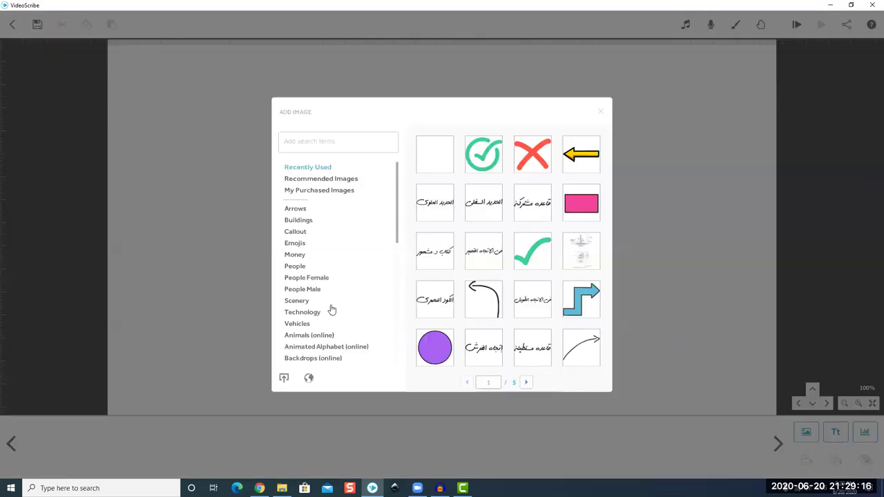
{"action": "scroll", "coordinate": [331, 302], "scroll_direction": "down", "scroll_amount": 2}
{"action": "left_click", "coordinate": [312, 293]}
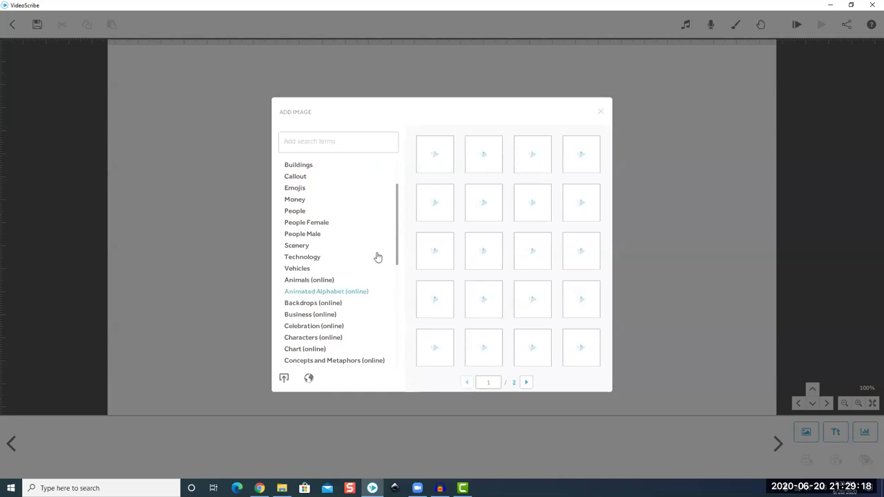
{"action": "left_click", "coordinate": [330, 315]}
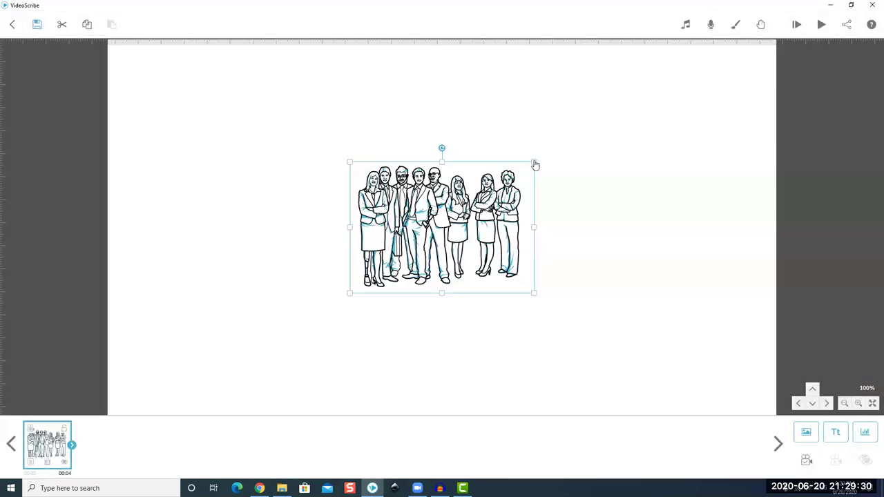
{"action": "left_click_drag", "start_coordinate": [535, 165], "coordinate": [491, 194]}
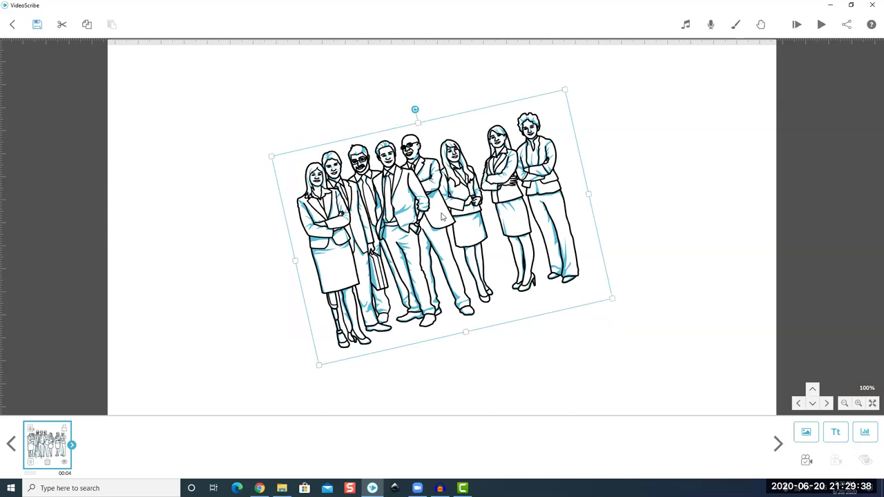
Step: Set the people drawing's animate time to 6.0 s, preview the scribe, and open the voiceover recorder
{"action": "double_click", "coordinate": [385, 178]}
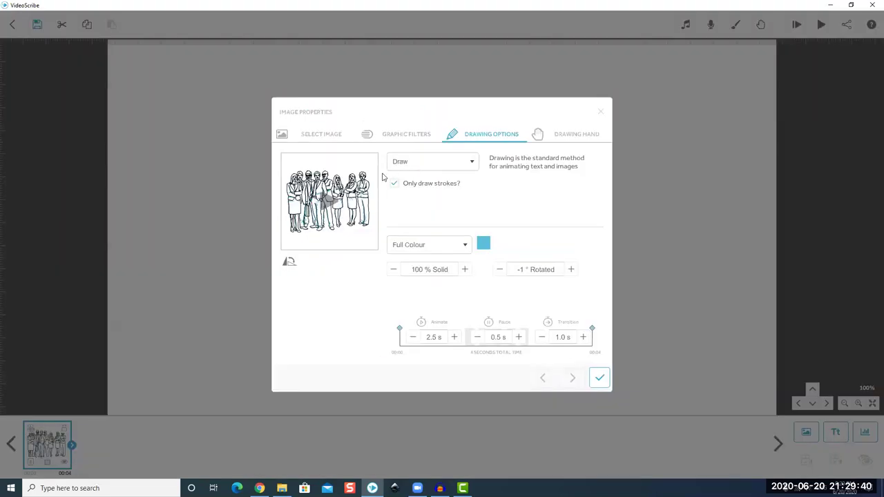
{"action": "left_click", "coordinate": [455, 337]}
{"action": "left_click", "coordinate": [455, 337]}
{"action": "left_click", "coordinate": [454, 337]}
{"action": "left_click", "coordinate": [454, 337]}
{"action": "left_click", "coordinate": [598, 377]}
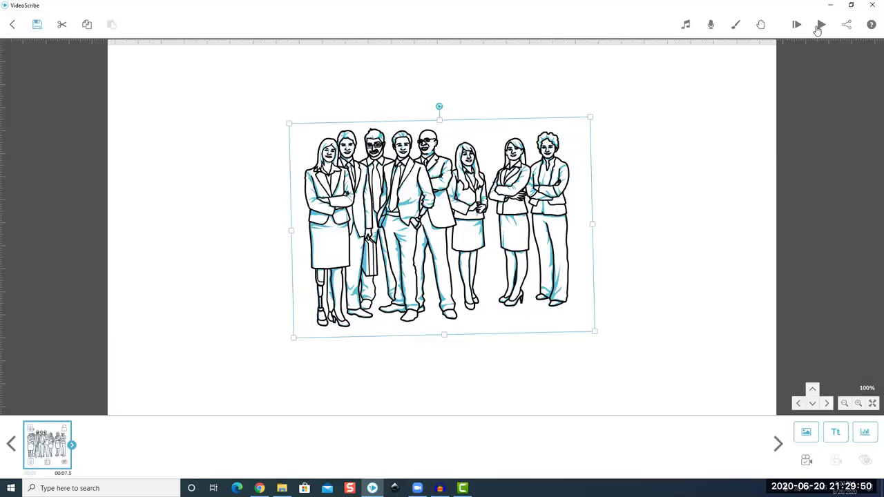
{"action": "left_click", "coordinate": [820, 25]}
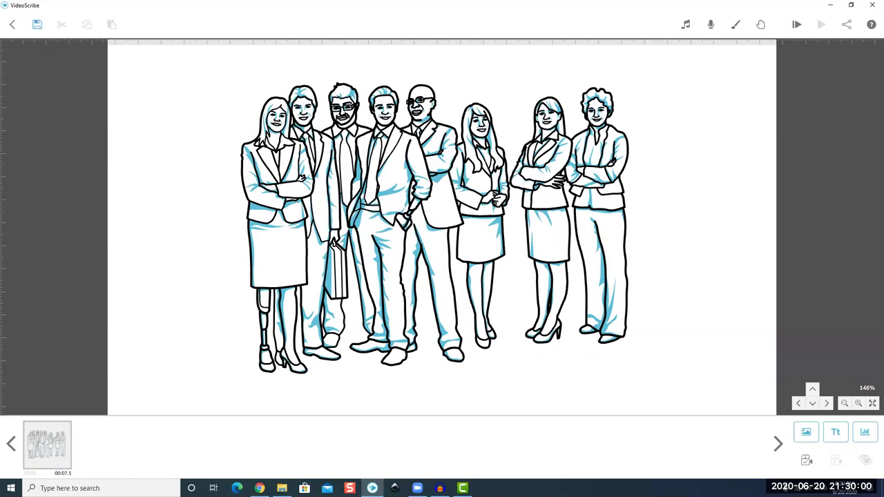
{"action": "left_click", "coordinate": [440, 488]}
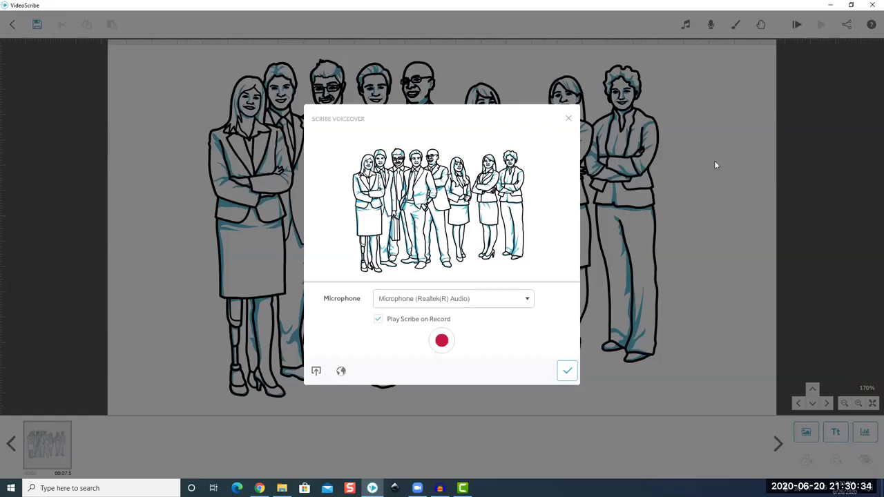
Step: Close the Scribe Voiceover dialog and switch back to the Camtasia project
{"action": "key", "text": "Escape"}
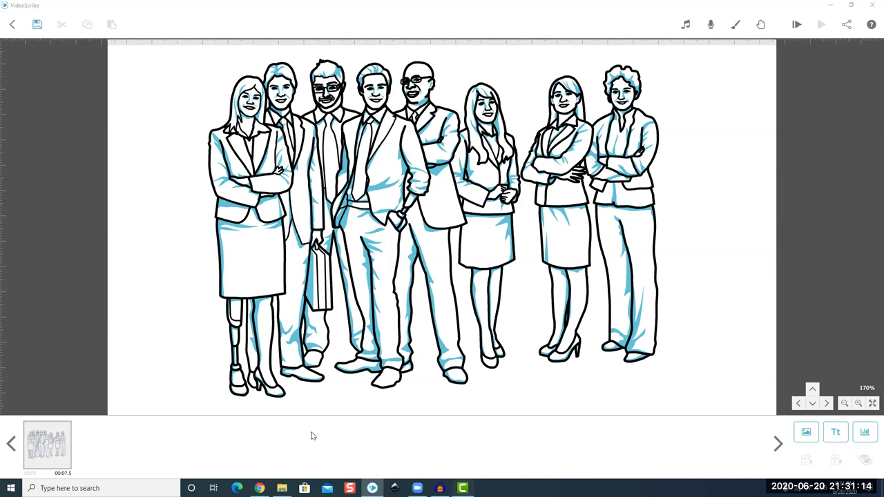
{"action": "key", "text": "alt+Tab"}
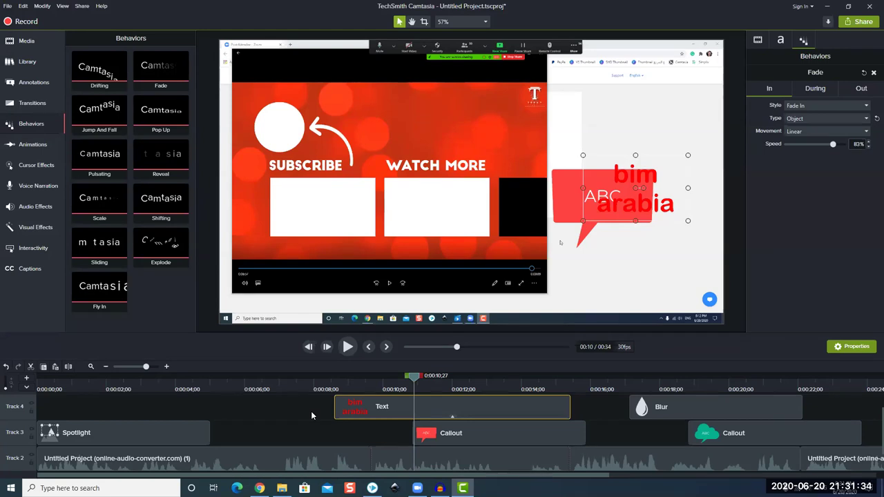
Step: Select the Track 2 narration clip with the playhead near 6–7 seconds, then show the desktop
{"action": "scroll", "coordinate": [313, 412], "scroll_direction": "down", "scroll_amount": 1}
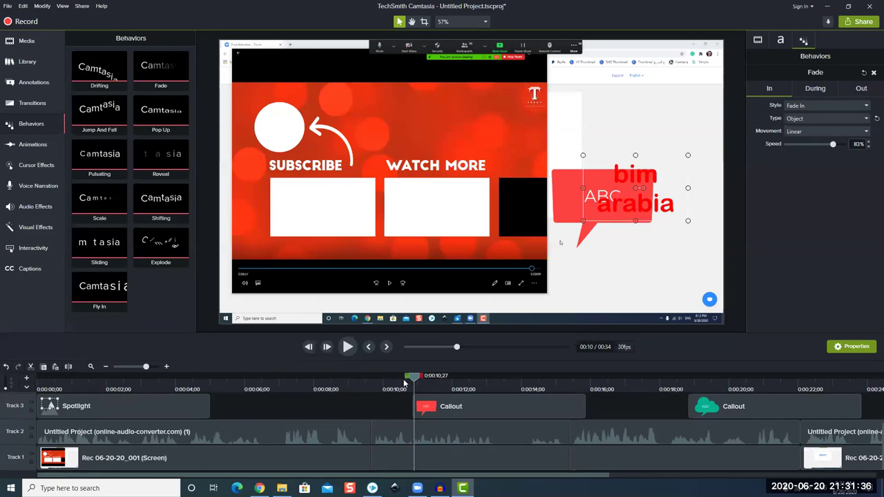
{"action": "left_click", "coordinate": [271, 387]}
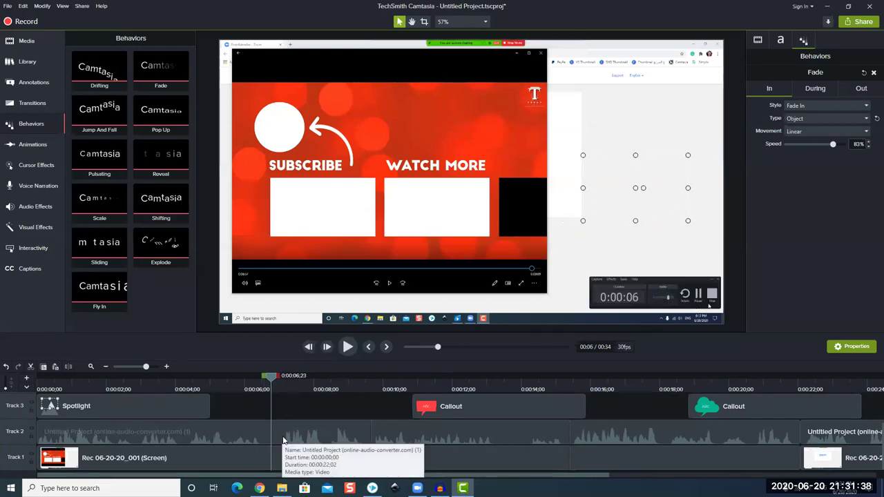
{"action": "scroll", "coordinate": [283, 439], "scroll_direction": "up", "scroll_amount": 3}
{"action": "left_click", "coordinate": [308, 443]}
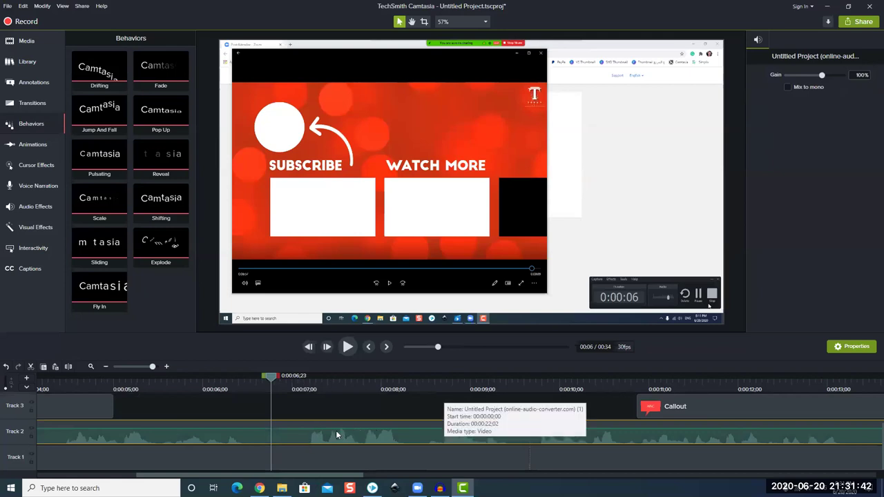
{"action": "mouse_move", "coordinate": [269, 380]}
{"action": "left_mouse_down"}
{"action": "mouse_move", "coordinate": [310, 394]}
{"action": "mouse_move", "coordinate": [477, 400]}
{"action": "mouse_move", "coordinate": [251, 407]}
{"action": "left_mouse_up"}
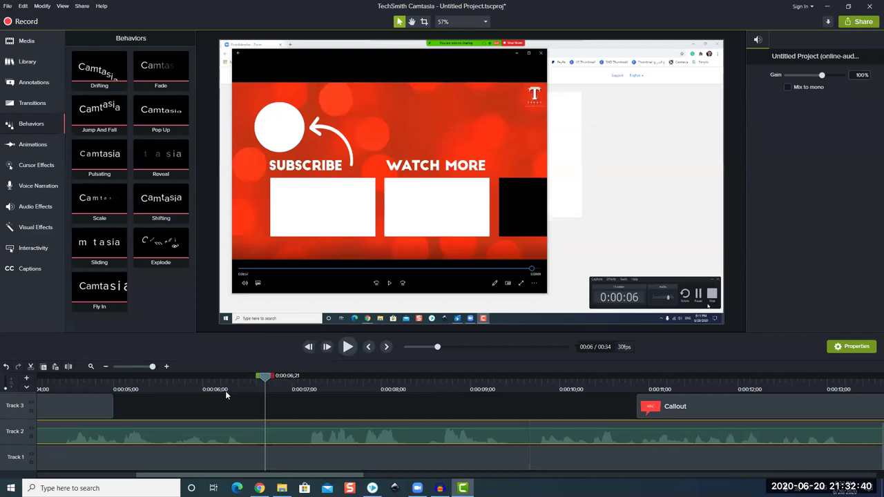
{"action": "key", "text": "super+d"}
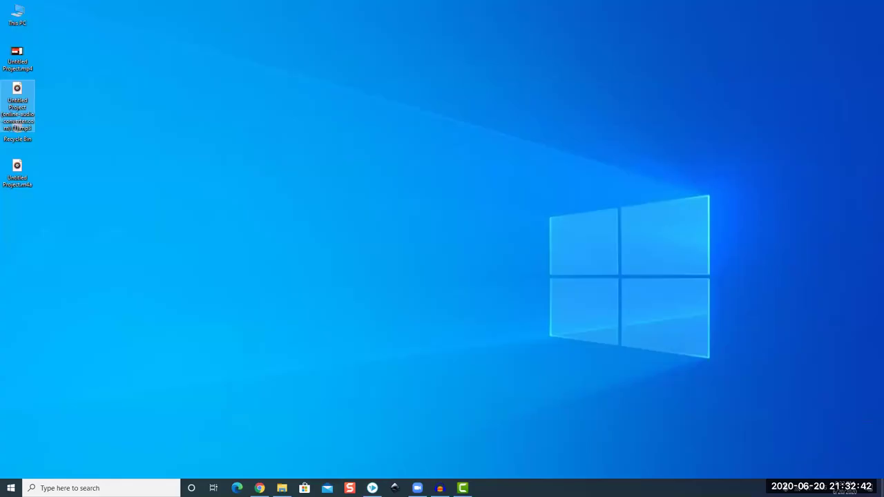
Step: Refresh the Windows desktop three times from its right-click menu
{"action": "right_click", "coordinate": [325, 200]}
{"action": "left_click", "coordinate": [363, 223]}
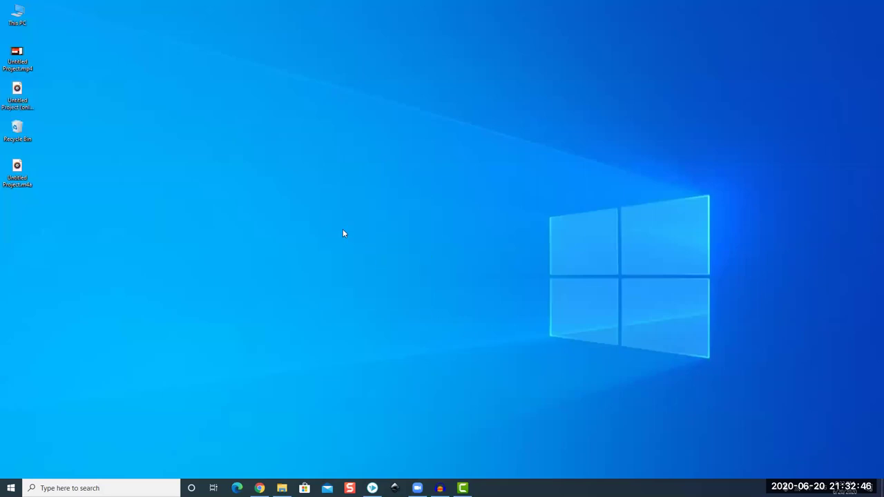
{"action": "right_click", "coordinate": [342, 234]}
{"action": "left_click", "coordinate": [357, 259]}
{"action": "right_click", "coordinate": [336, 235]}
{"action": "left_click", "coordinate": [357, 261]}
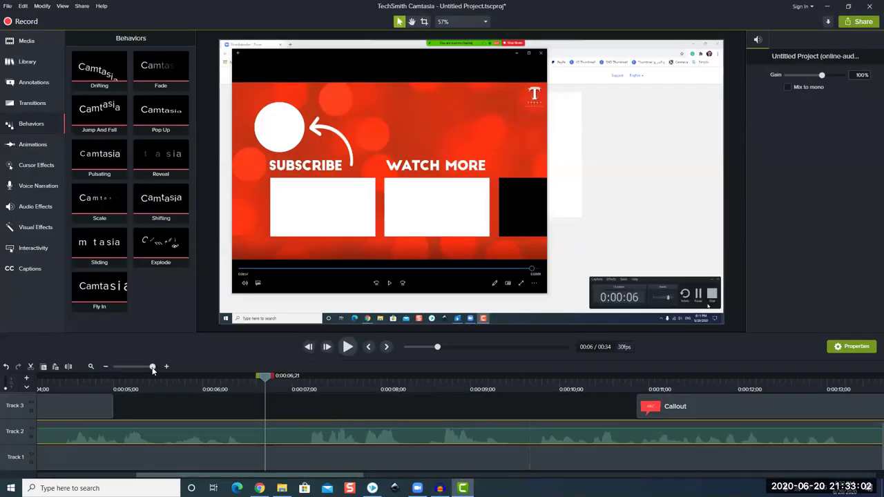
Step: Zoom the Camtasia timeline in slightly for finer detail
{"action": "left_click_drag", "start_coordinate": [153, 366], "coordinate": [156, 367]}
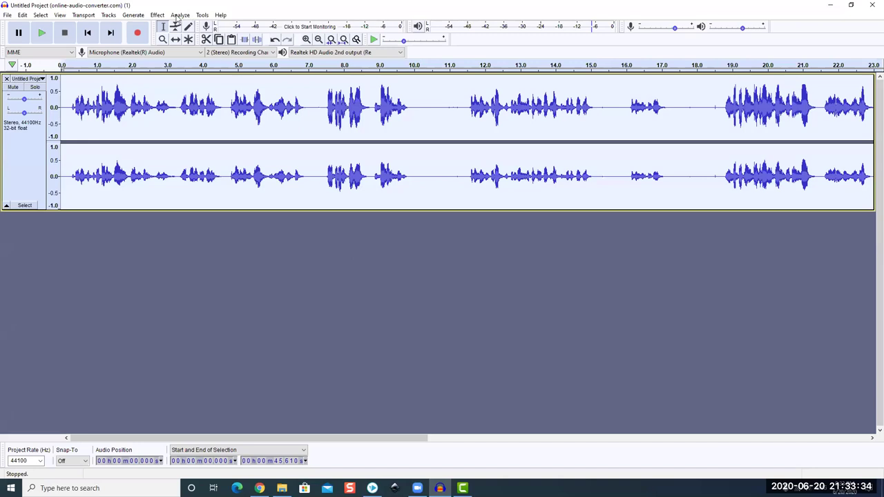
Step: Try raising the upper bands in Graphic EQ, then close it without applying anything
{"action": "left_click", "coordinate": [159, 16]}
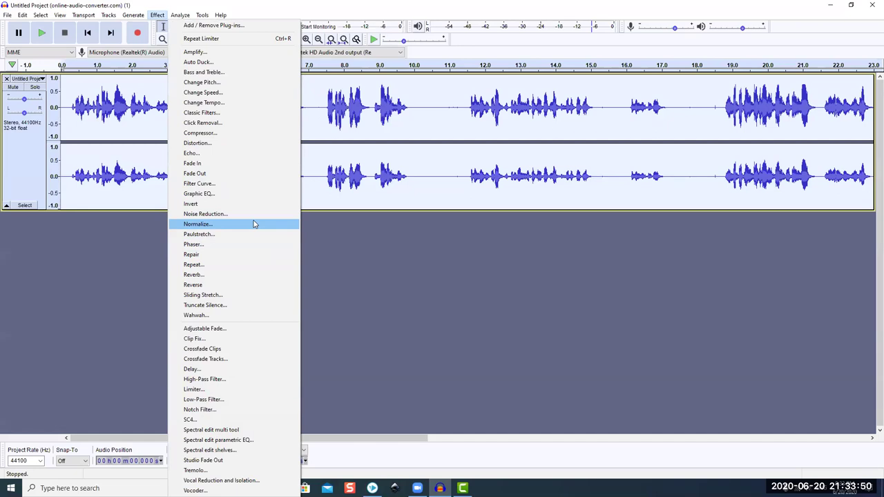
{"action": "left_click", "coordinate": [205, 196]}
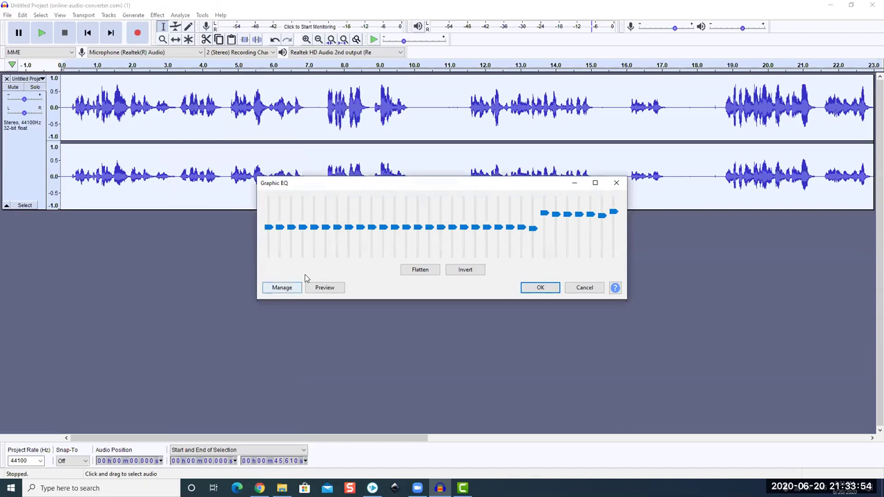
{"action": "left_click", "coordinate": [272, 292]}
{"action": "mouse_move", "coordinate": [302, 335]}
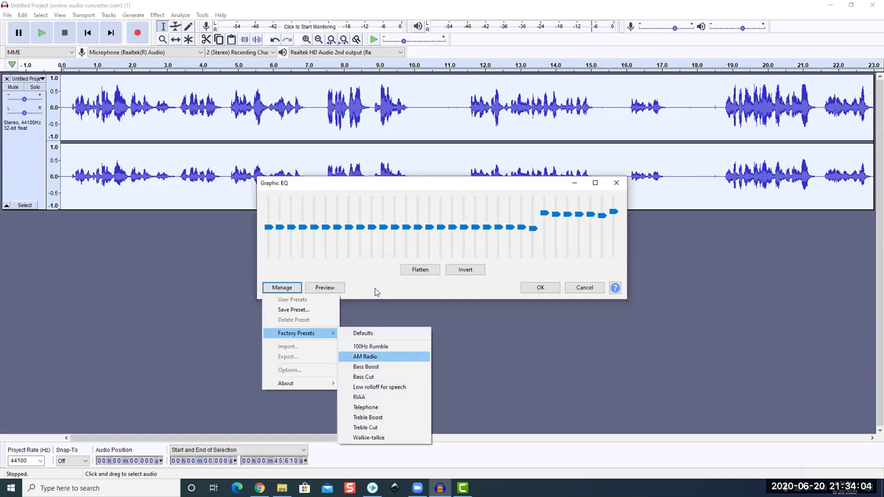
{"action": "left_click", "coordinate": [408, 234]}
{"action": "mouse_move", "coordinate": [405, 227]}
{"action": "left_mouse_down"}
{"action": "mouse_move", "coordinate": [405, 214]}
{"action": "mouse_move", "coordinate": [428, 229]}
{"action": "left_mouse_up"}
{"action": "mouse_move", "coordinate": [509, 229]}
{"action": "left_mouse_down"}
{"action": "mouse_move", "coordinate": [509, 218]}
{"action": "mouse_move", "coordinate": [483, 220]}
{"action": "left_mouse_up"}
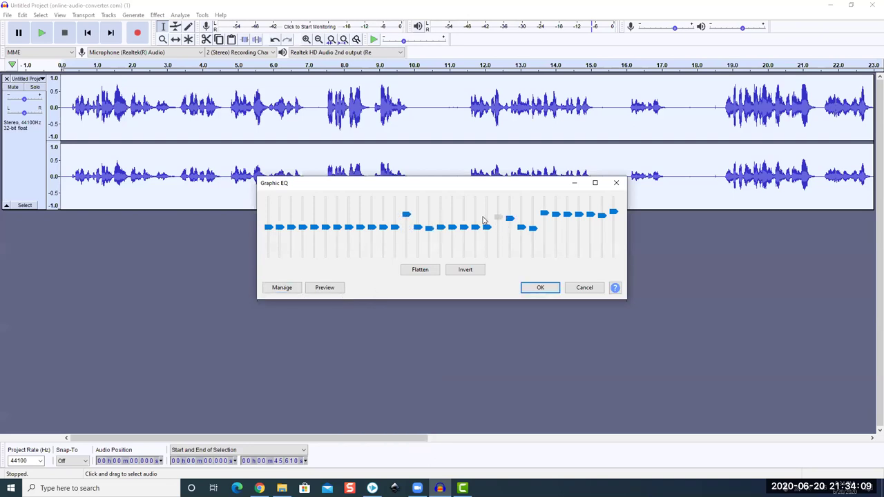
{"action": "left_click", "coordinate": [274, 289]}
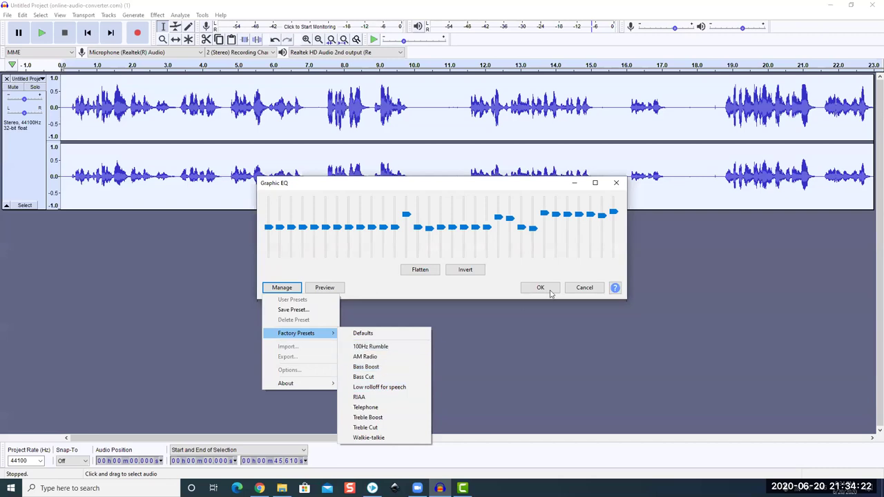
{"action": "left_click", "coordinate": [582, 289]}
{"action": "left_click", "coordinate": [582, 289]}
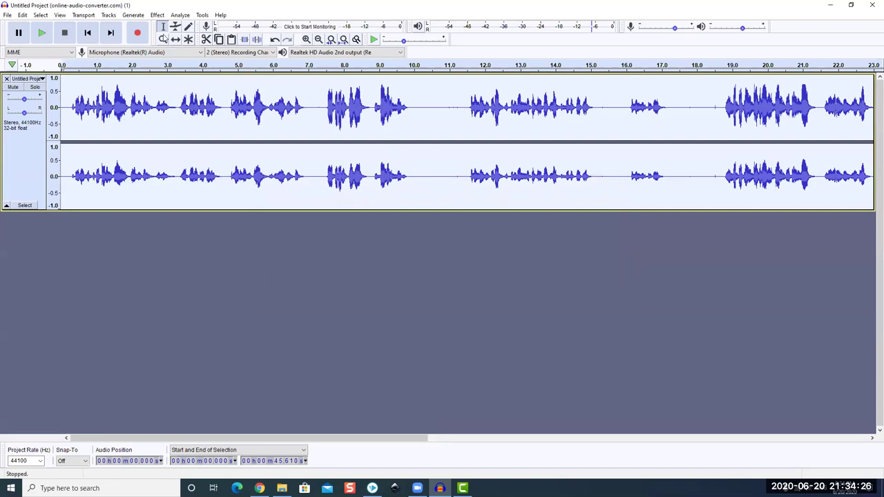
Step: Load the Bass Boost factory preset in Graphic EQ, preview it briefly, and apply it
{"action": "left_click", "coordinate": [158, 15]}
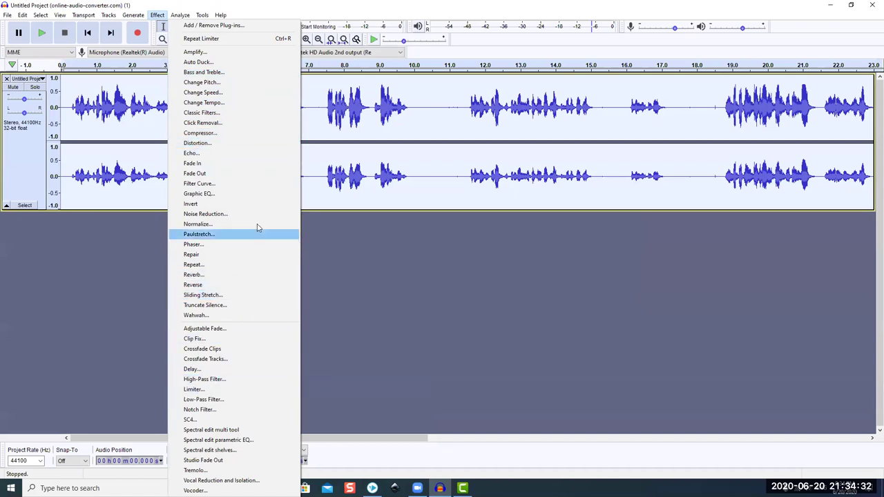
{"action": "left_click", "coordinate": [210, 194]}
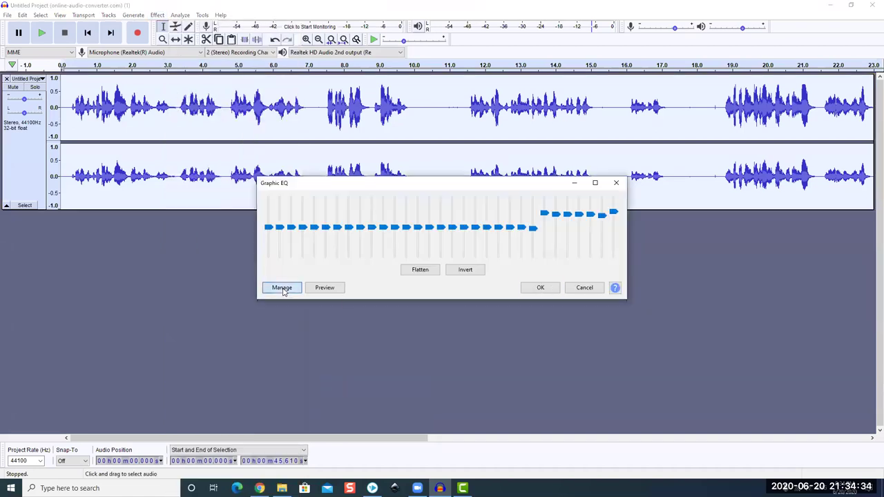
{"action": "left_click", "coordinate": [282, 287]}
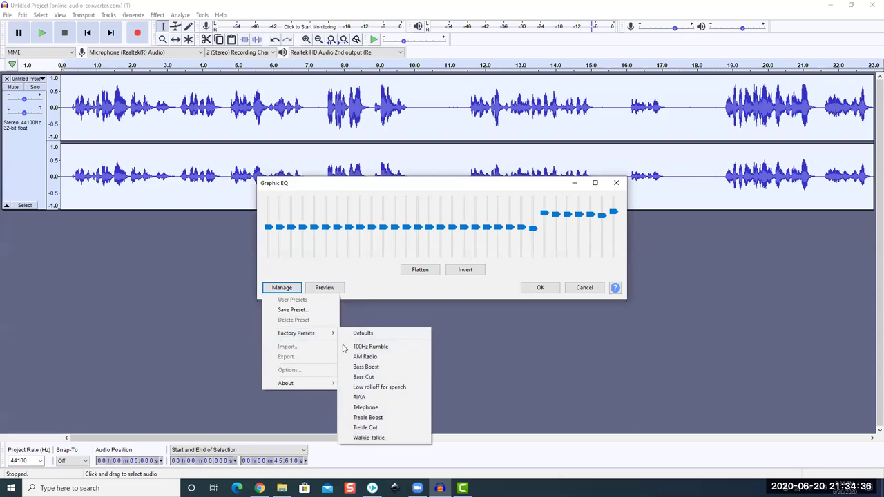
{"action": "left_click", "coordinate": [366, 366]}
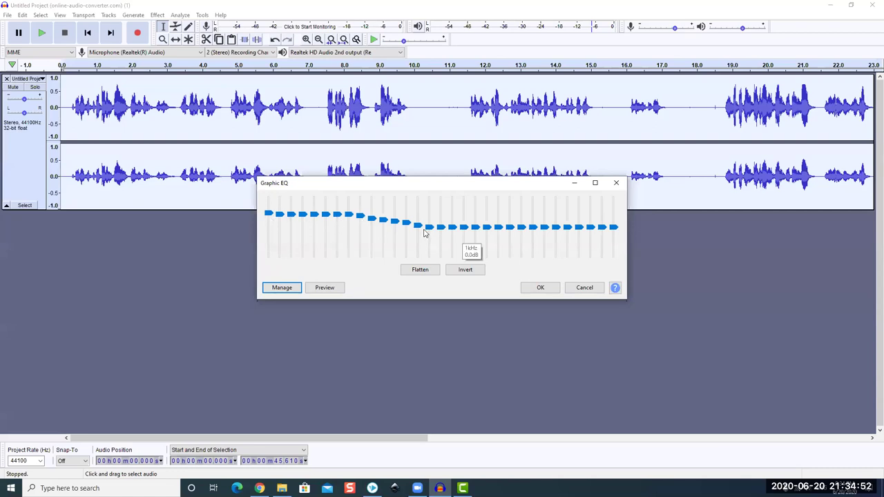
{"action": "left_click", "coordinate": [328, 288]}
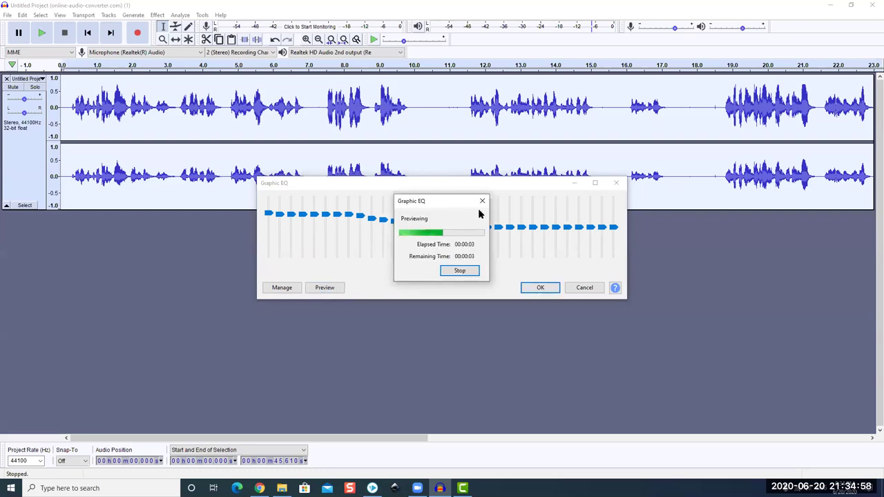
{"action": "left_click", "coordinate": [482, 201]}
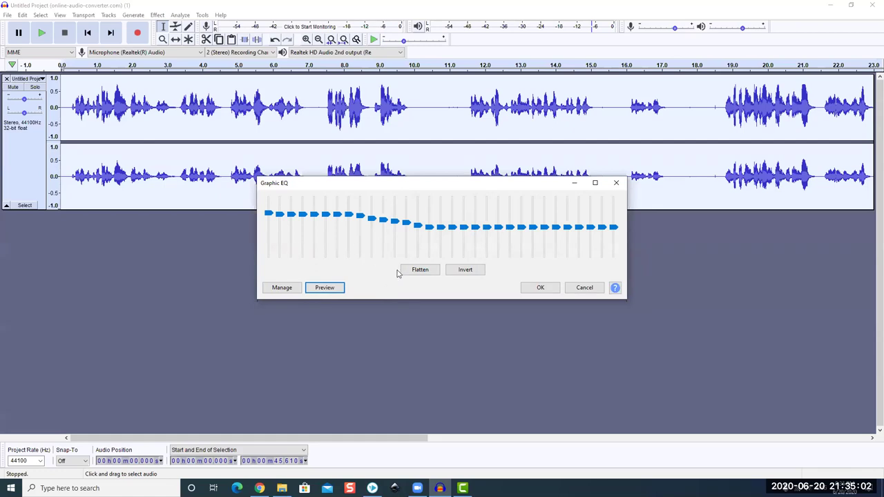
{"action": "left_click", "coordinate": [540, 288]}
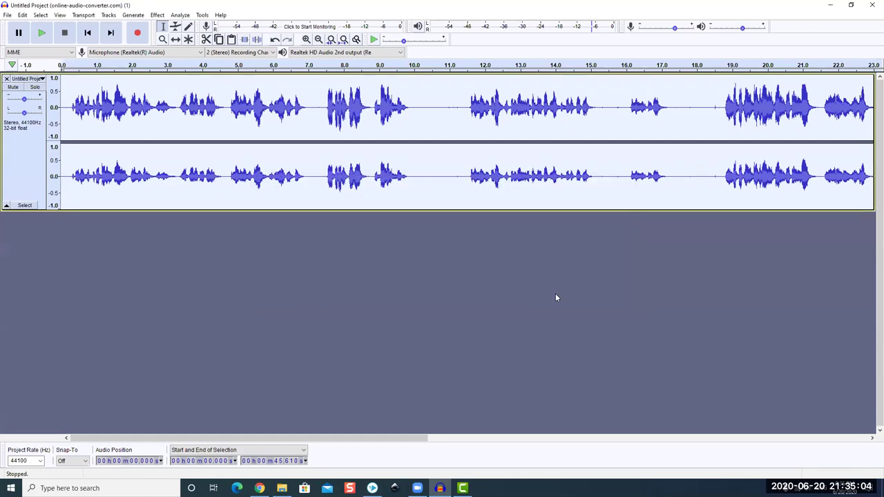
{"action": "left_click", "coordinate": [157, 15]}
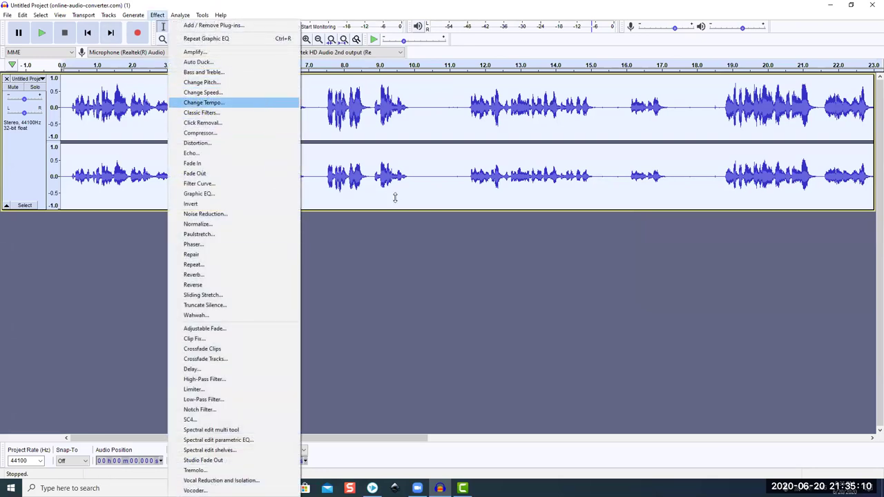
{"action": "left_click_drag", "start_coordinate": [450, 228], "coordinate": [442, 231]}
{"action": "left_click", "coordinate": [512, 277]}
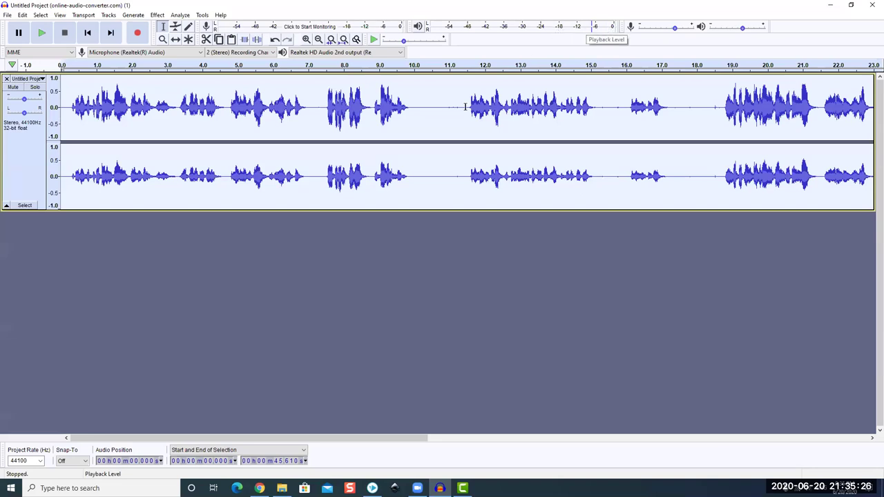
Step: Play the recording from 7.5 seconds, pause around 8.7 seconds, and select all the audio
{"action": "left_click", "coordinate": [325, 109]}
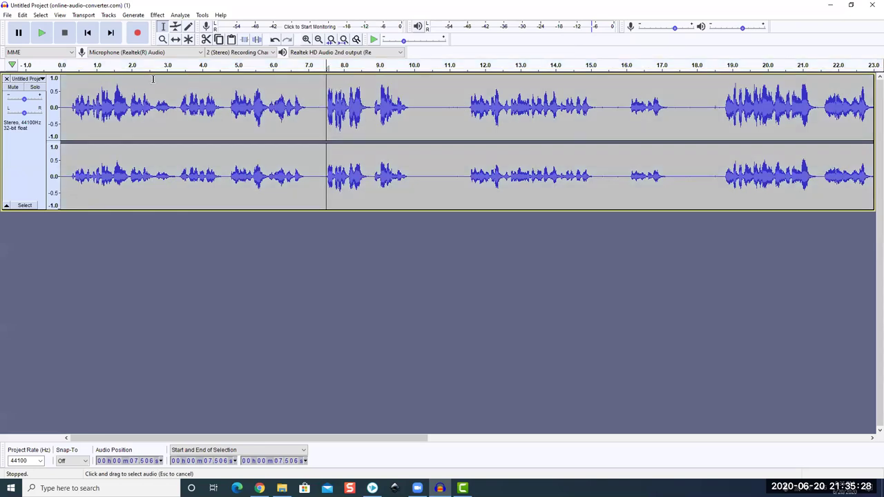
{"action": "left_click", "coordinate": [41, 32]}
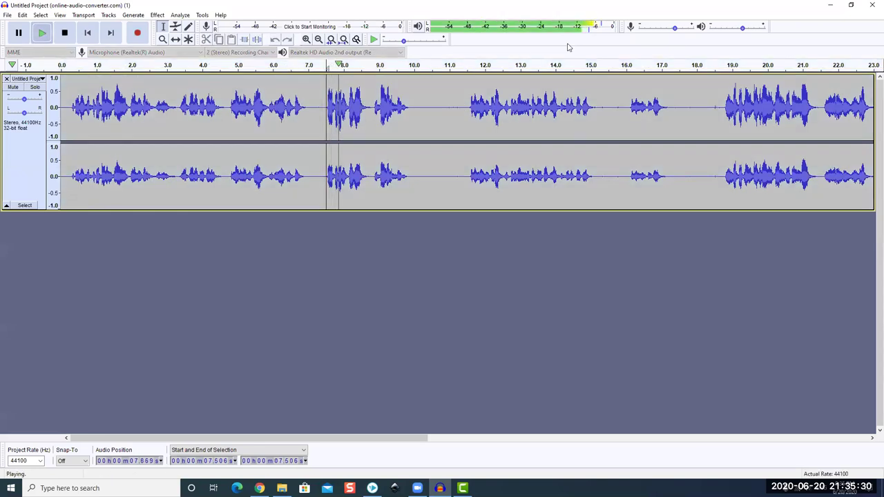
{"action": "left_click", "coordinate": [43, 33]}
{"action": "left_click", "coordinate": [43, 36]}
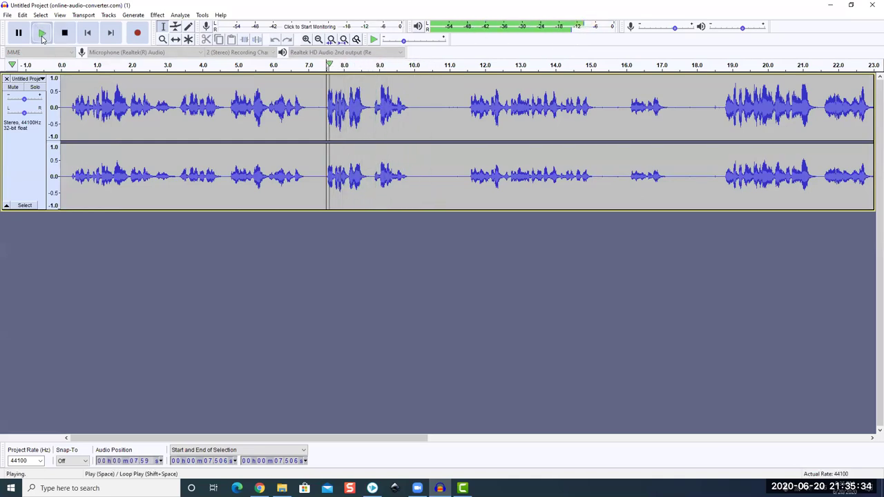
{"action": "key", "text": "p"}
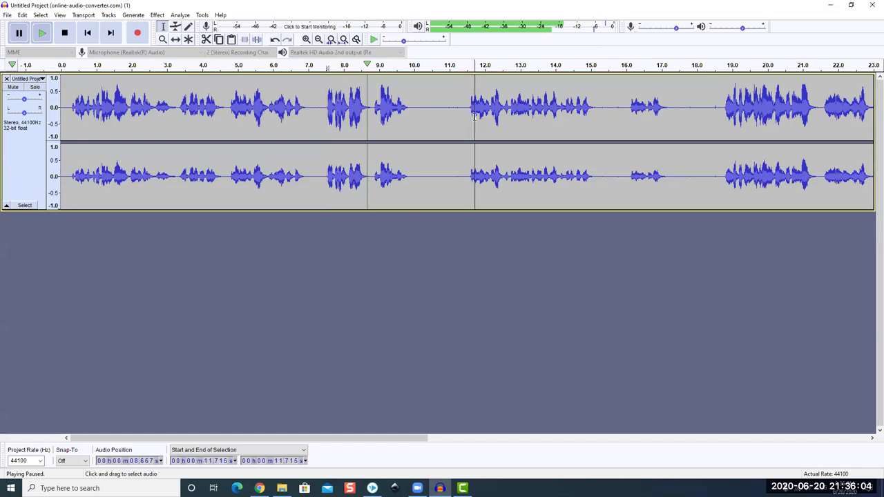
{"action": "key", "text": "ctrl+a"}
Step: Amplify the whole narration by 2.2 dB with Audacity's Amplify effect, avoiding clipping
{"action": "left_click", "coordinate": [157, 15]}
{"action": "left_click", "coordinate": [195, 51]}
{"action": "left_click_drag", "start_coordinate": [450, 229], "coordinate": [451, 229]}
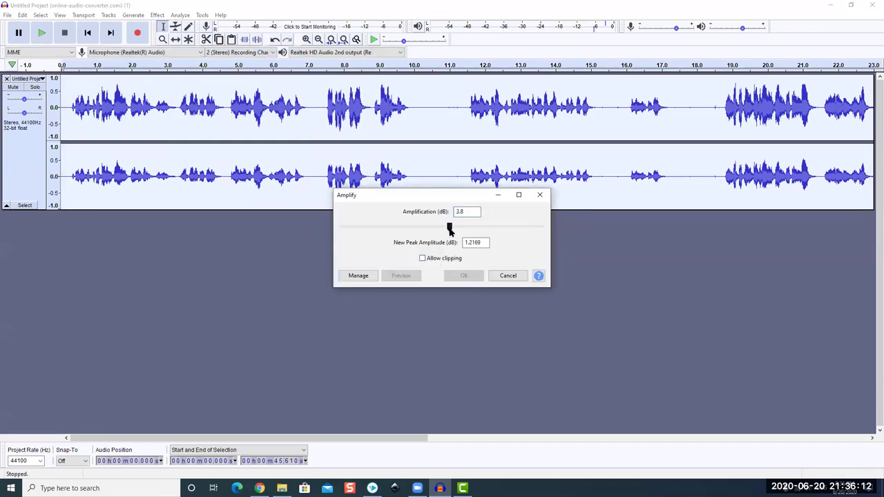
{"action": "left_click_drag", "start_coordinate": [450, 232], "coordinate": [446, 234]}
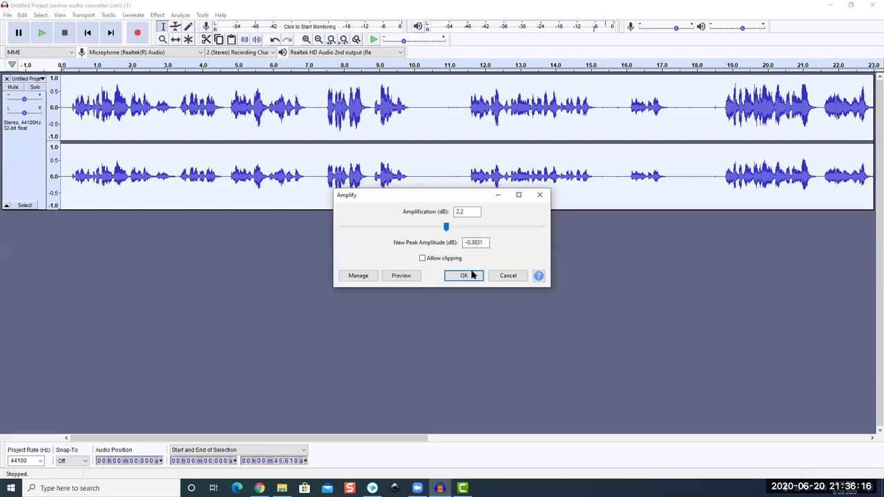
{"action": "left_click", "coordinate": [464, 275]}
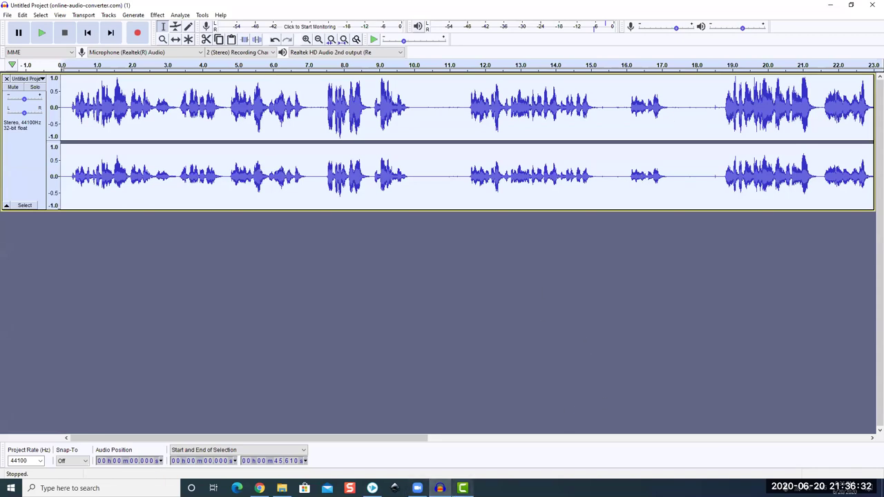
Step: Switch back to Camtasia's Untitled Project and open the Windows search panel
{"action": "mouse_move", "coordinate": [462, 488]}
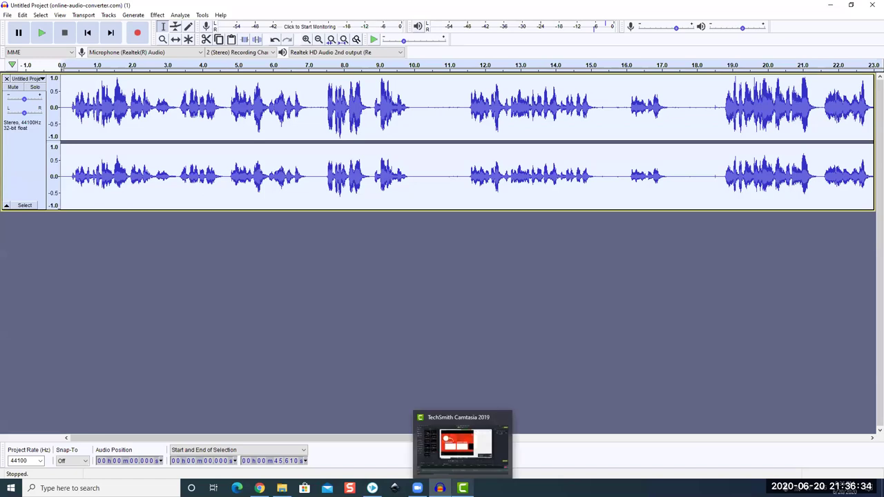
{"action": "left_click", "coordinate": [465, 443]}
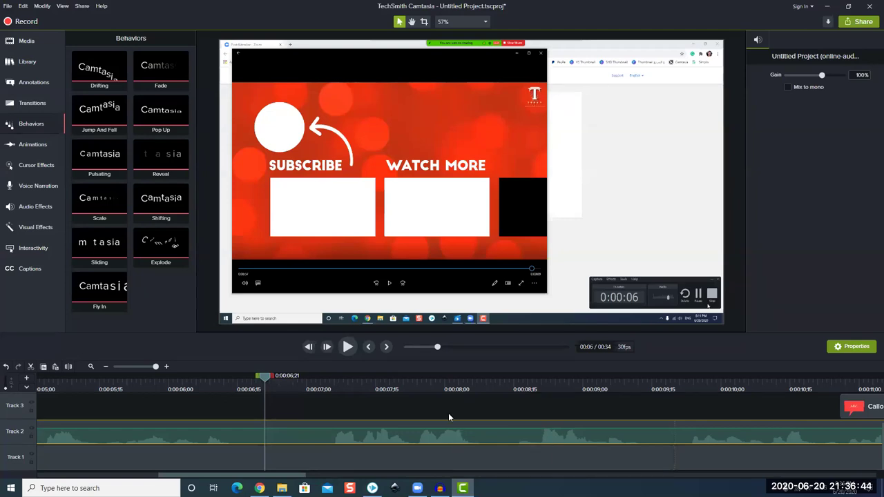
{"action": "left_click", "coordinate": [104, 488]}
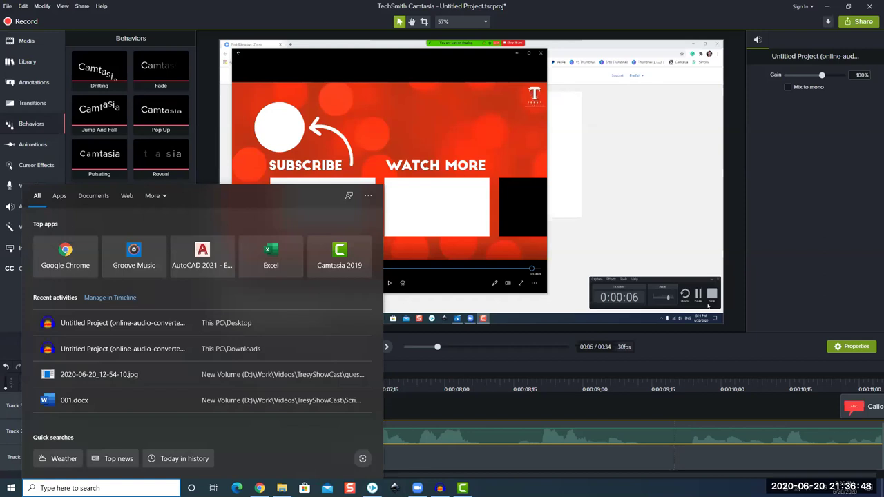
Step: Search for 'gimp' and launch GIMP 2.10.18
{"action": "type", "text": "gimp"}
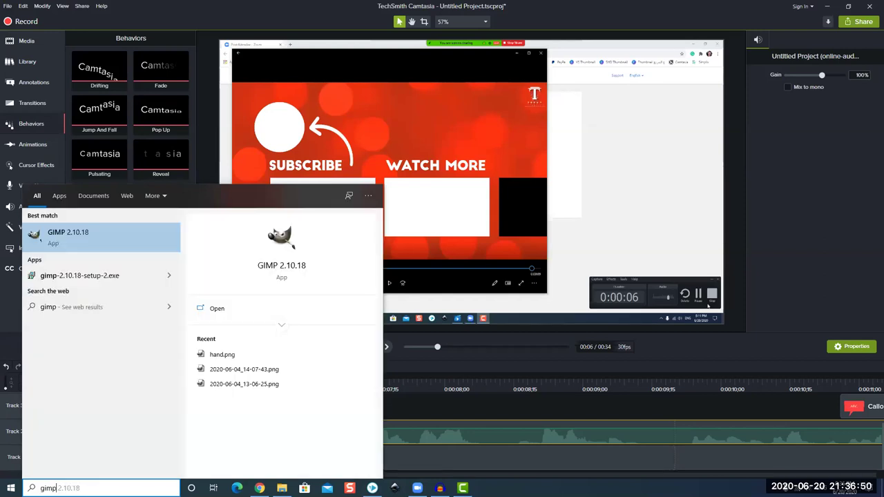
{"action": "key", "text": "Return"}
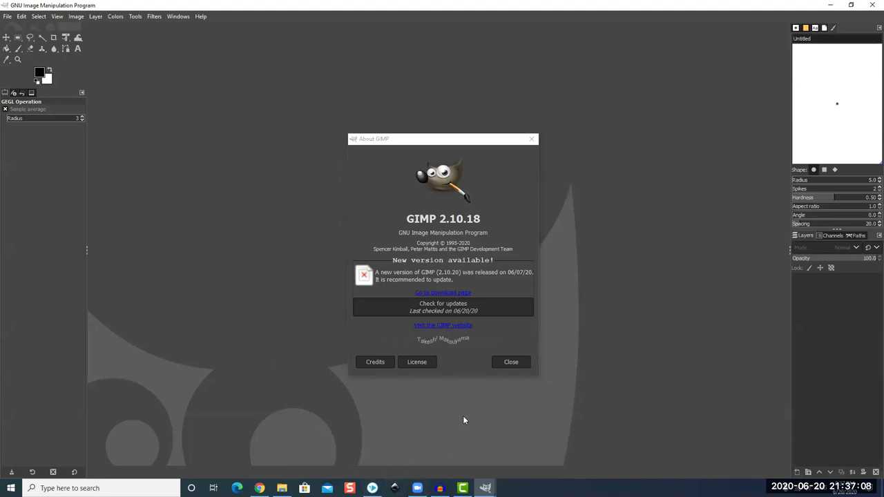
Step: Close the About GIMP newer-version notice
{"action": "left_click", "coordinate": [512, 361]}
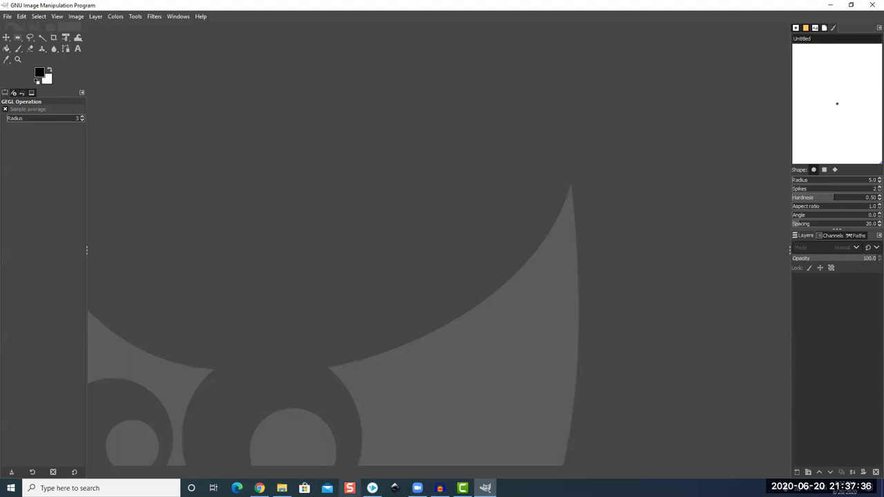
{"action": "mouse_move", "coordinate": [462, 488]}
Step: Capture a 1120 x 628 px region of the GIMP screen with Snagit, then bring VideoScribe forward
{"action": "left_click", "coordinate": [350, 488]}
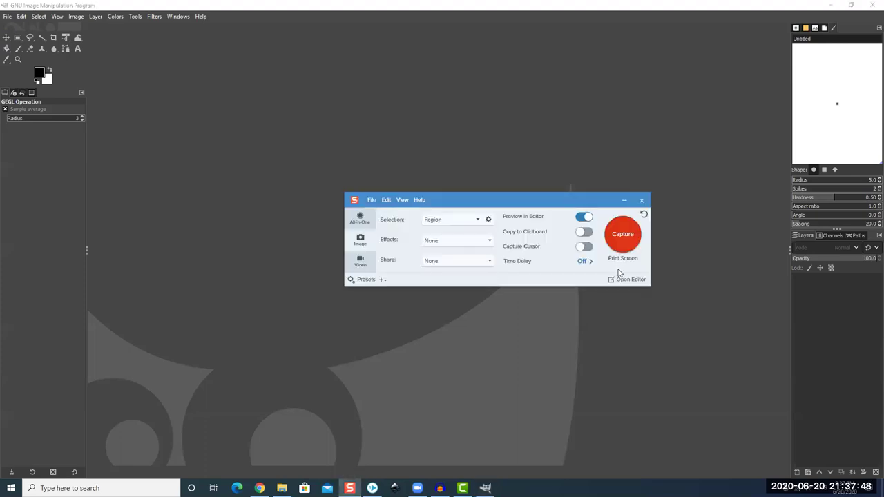
{"action": "left_click", "coordinate": [623, 235]}
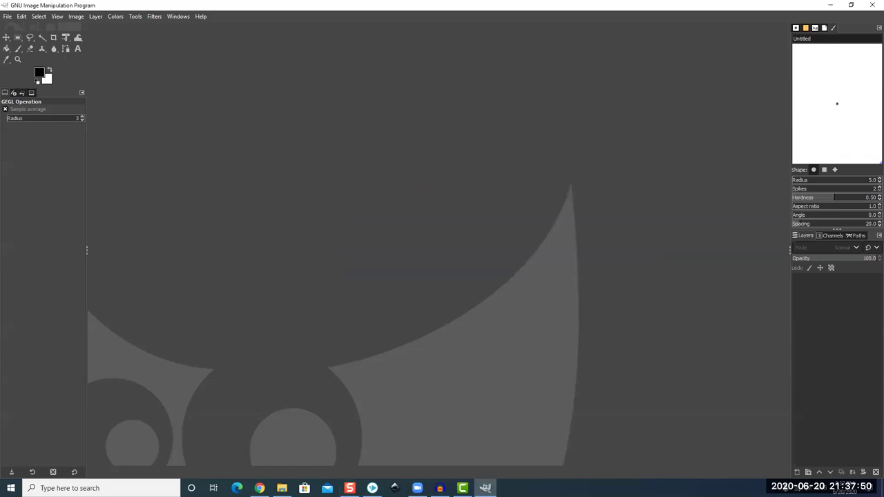
{"action": "left_click_drag", "start_coordinate": [175, 152], "coordinate": [691, 440]}
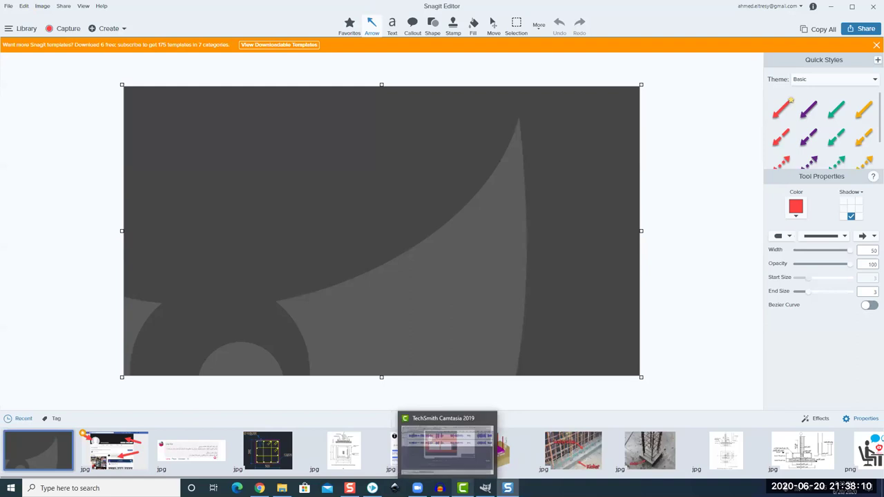
{"action": "left_click", "coordinate": [372, 488]}
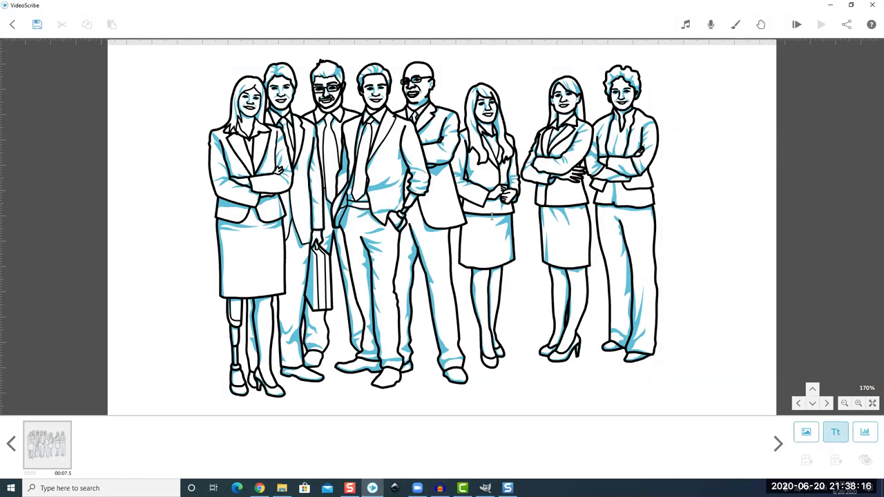
Step: Add the text 'bim arabia' below the business-people drawing and preview the scribe playback
{"action": "left_click", "coordinate": [835, 431]}
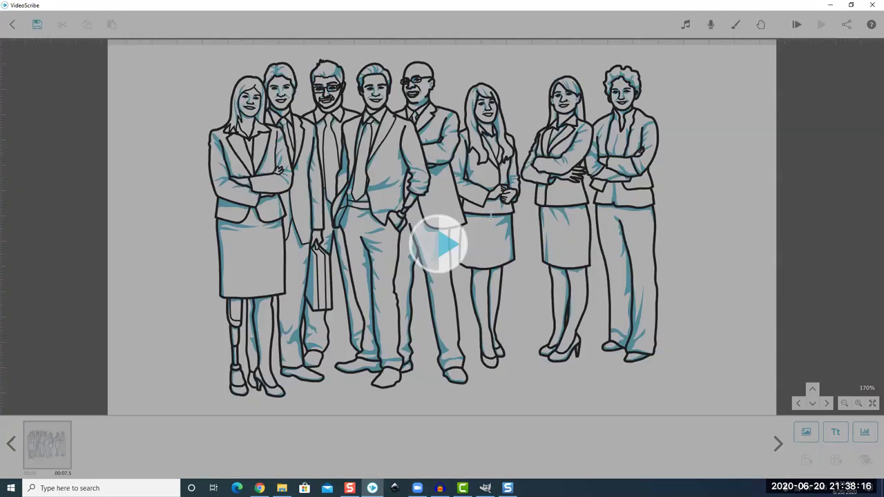
{"action": "type", "text": "bim "}
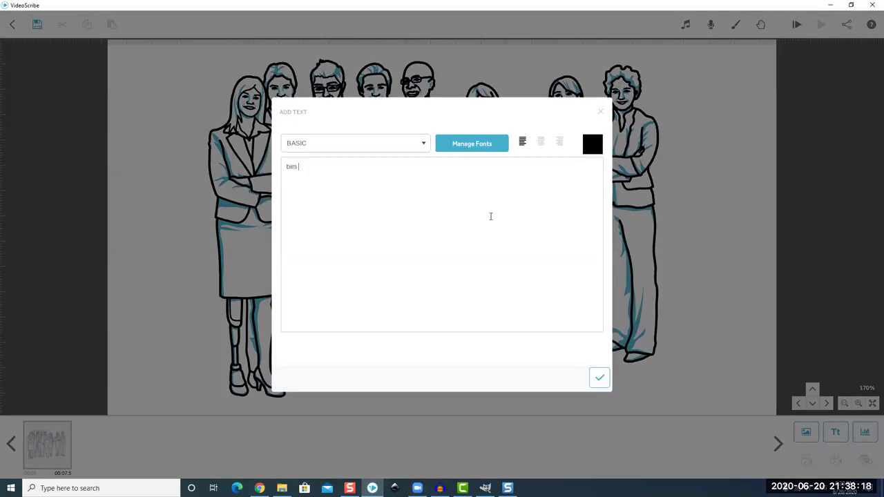
{"action": "type", "text": "arabia"}
{"action": "left_click", "coordinate": [600, 377]}
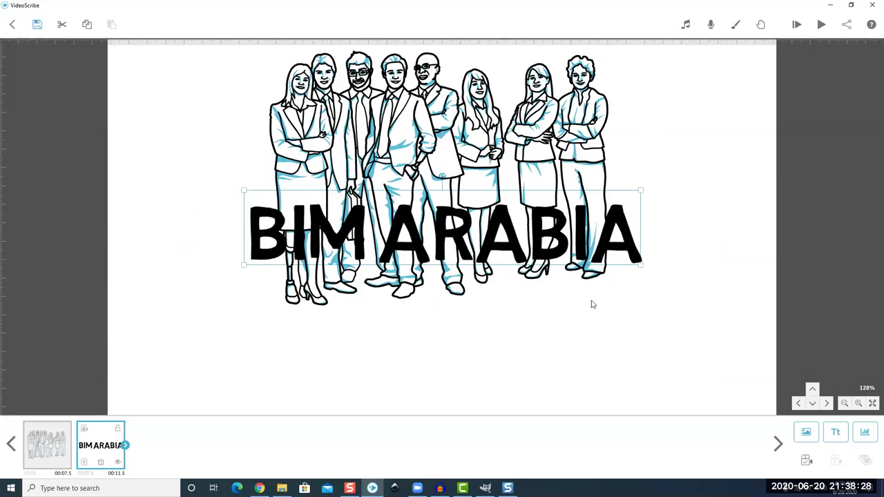
{"action": "left_click", "coordinate": [820, 25]}
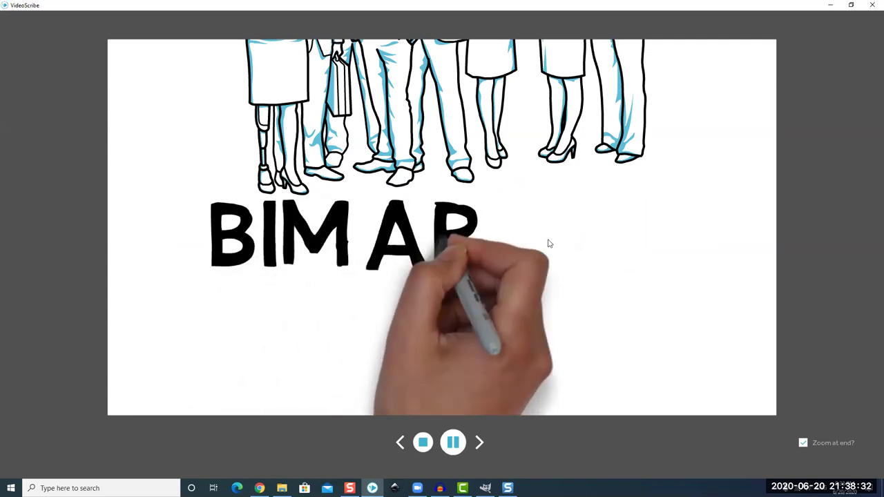
{"action": "left_click", "coordinate": [422, 449]}
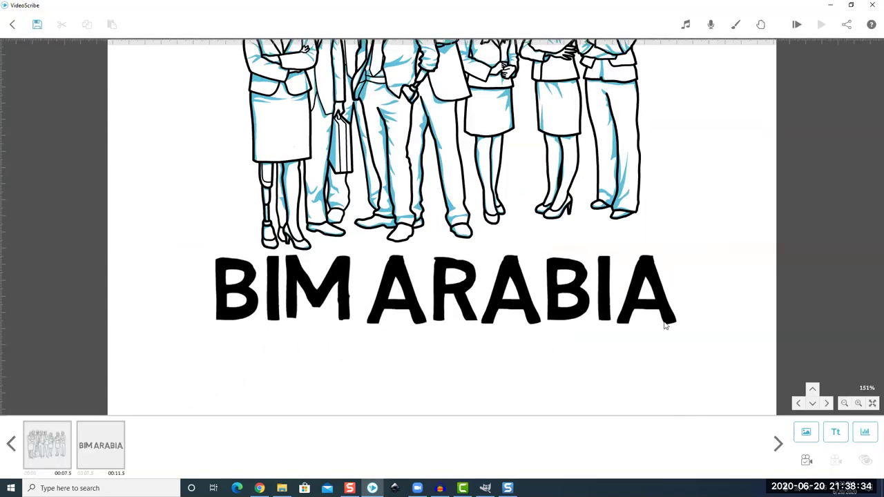
Step: Retype the title text in Arabic and dismiss the unsupported-font error
{"action": "double_click", "coordinate": [383, 276]}
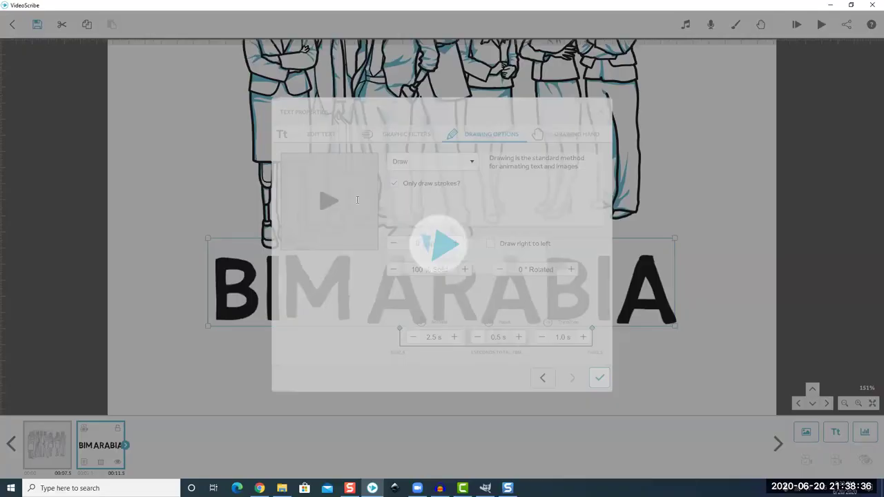
{"action": "type", "text": "س"}
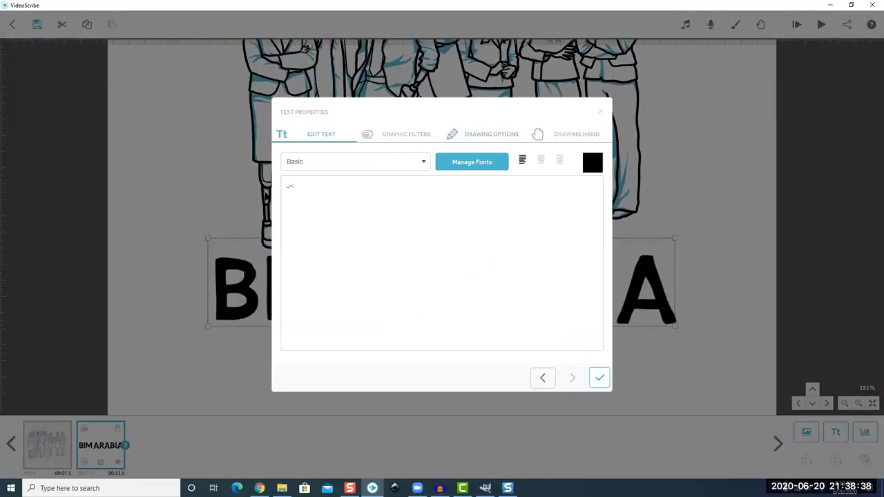
{"action": "key", "text": "BackSpace"}
{"action": "type", "text": "يم ارابيا"}
{"action": "left_click", "coordinate": [599, 377]}
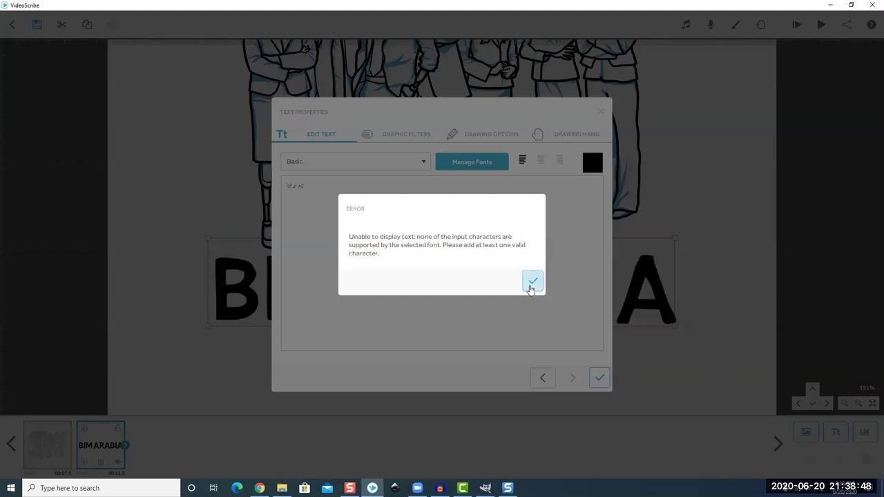
{"action": "left_click", "coordinate": [531, 282]}
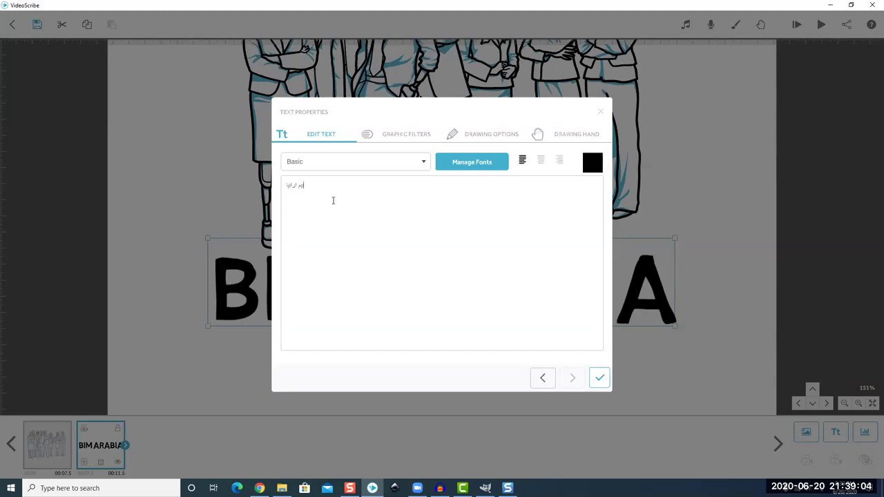
Step: Select and copy the Arabic title text, then switch to Inkscape
{"action": "key", "text": "ctrl+a"}
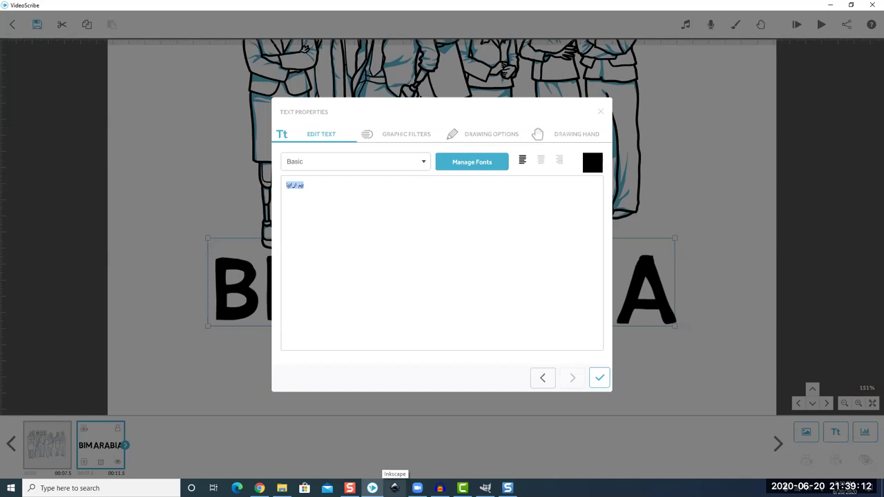
{"action": "right_click", "coordinate": [293, 185]}
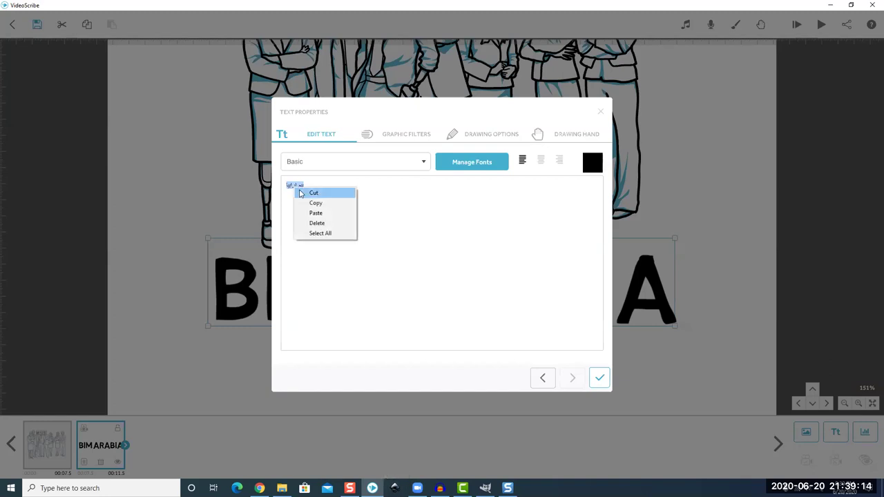
{"action": "left_click", "coordinate": [312, 202]}
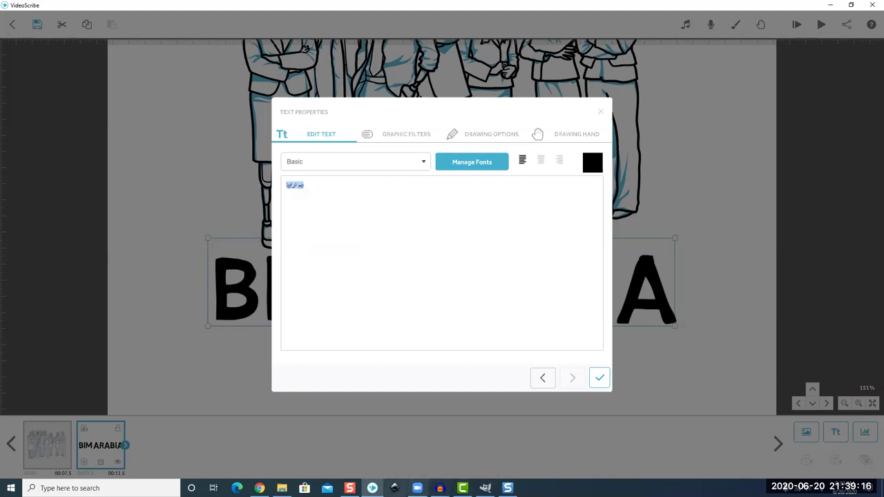
{"action": "left_click", "coordinate": [394, 488]}
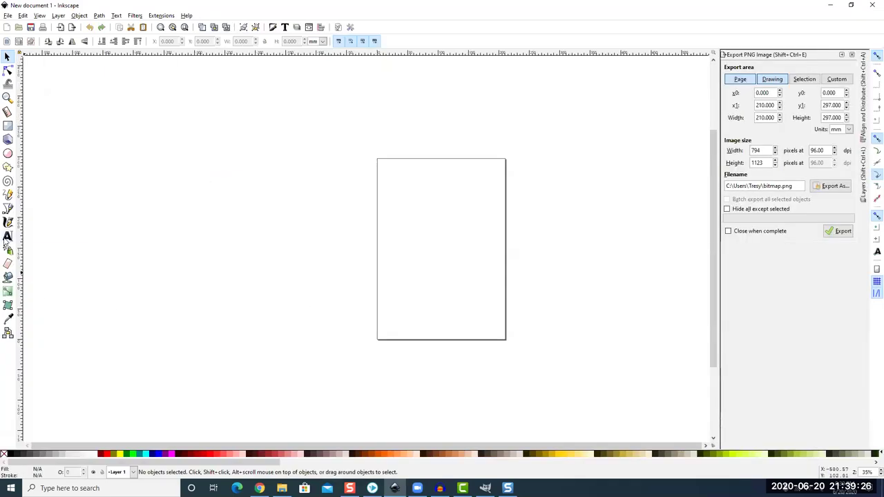
Step: Paste the copied Arabic title onto the Inkscape page as text and select it
{"action": "left_click", "coordinate": [8, 236]}
{"action": "left_click", "coordinate": [454, 249]}
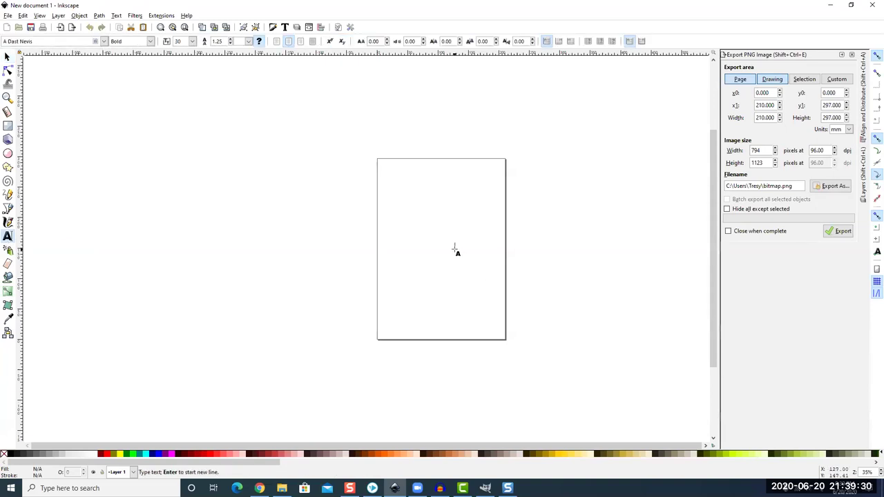
{"action": "key", "text": "ctrl+v"}
{"action": "scroll", "coordinate": [455, 249], "scroll_direction": "up", "scroll_amount": 3, "text": "ctrl"}
{"action": "scroll", "coordinate": [469, 234], "scroll_direction": "up", "scroll_amount": 3, "text": "ctrl"}
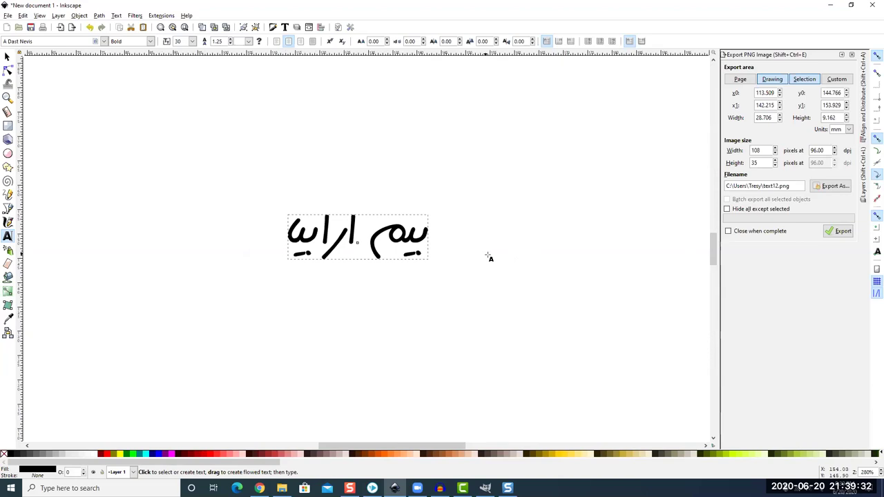
{"action": "key", "text": "ctrl+a"}
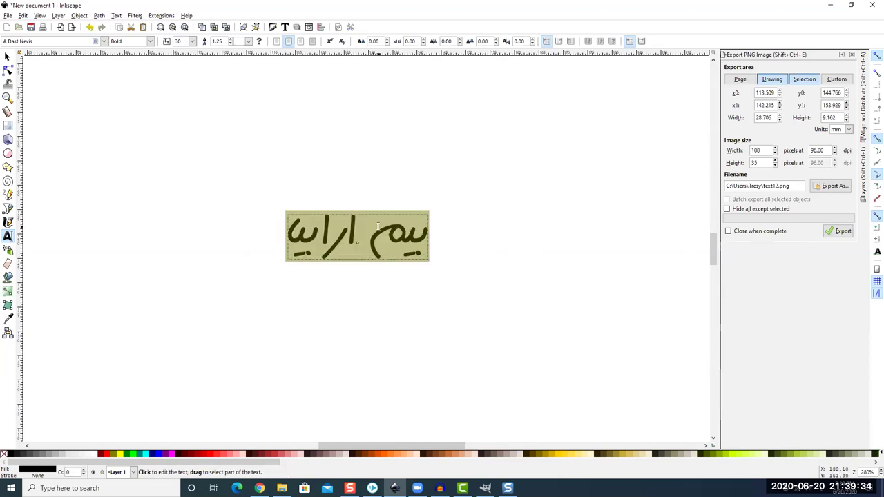
Step: Centre-align the Arabic text and resize the page to fit it with Shift+Ctrl+R
{"action": "left_click", "coordinate": [103, 41]}
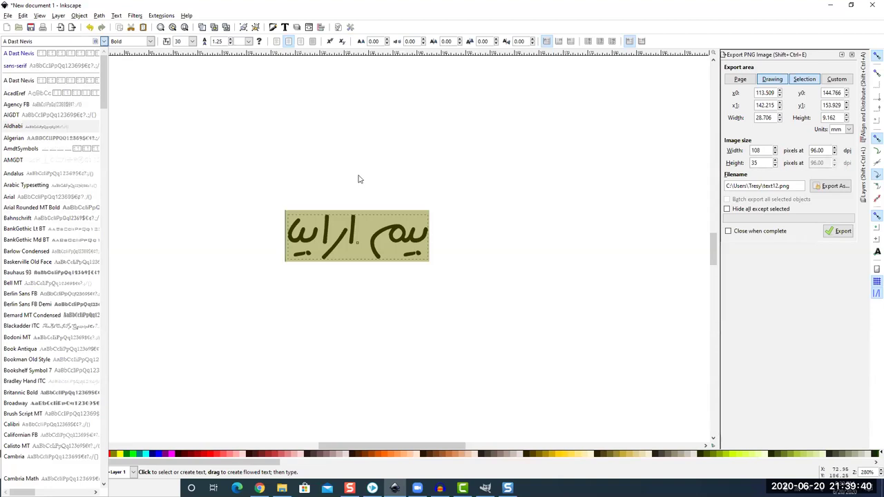
{"action": "left_click", "coordinate": [295, 46]}
{"action": "left_click", "coordinate": [287, 43]}
{"action": "left_click", "coordinate": [288, 40]}
{"action": "left_click", "coordinate": [300, 41]}
{"action": "left_click", "coordinate": [288, 41]}
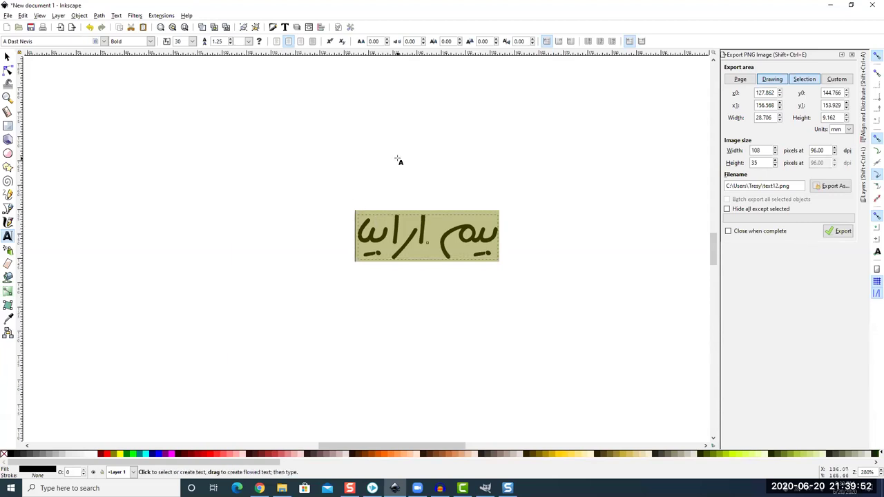
{"action": "key", "text": "ctrl+shift+r"}
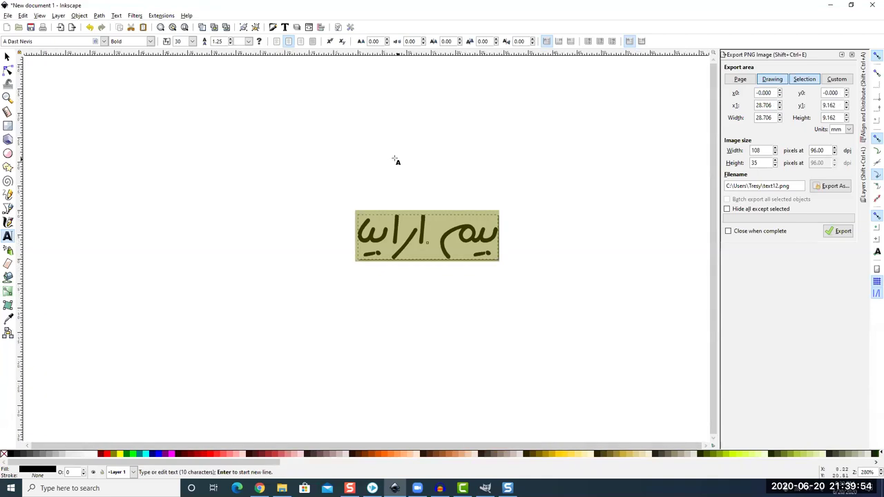
{"action": "left_click", "coordinate": [25, 16]}
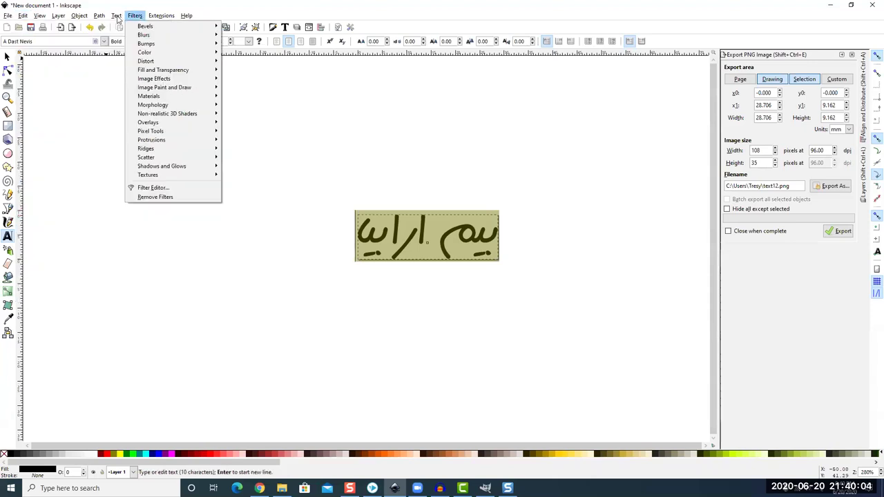
Step: Convert the Arabic text to a path and save it as drawing-41.svg on the Desktop
{"action": "mouse_move", "coordinate": [102, 22]}
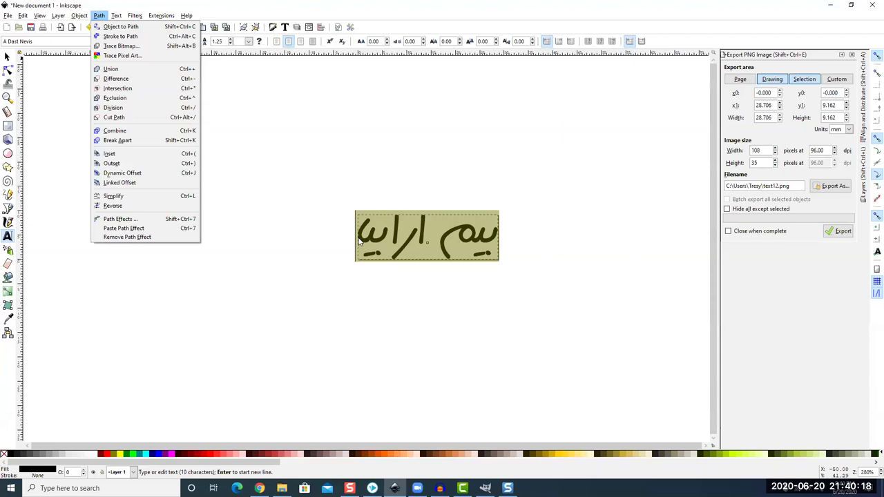
{"action": "left_click", "coordinate": [143, 31]}
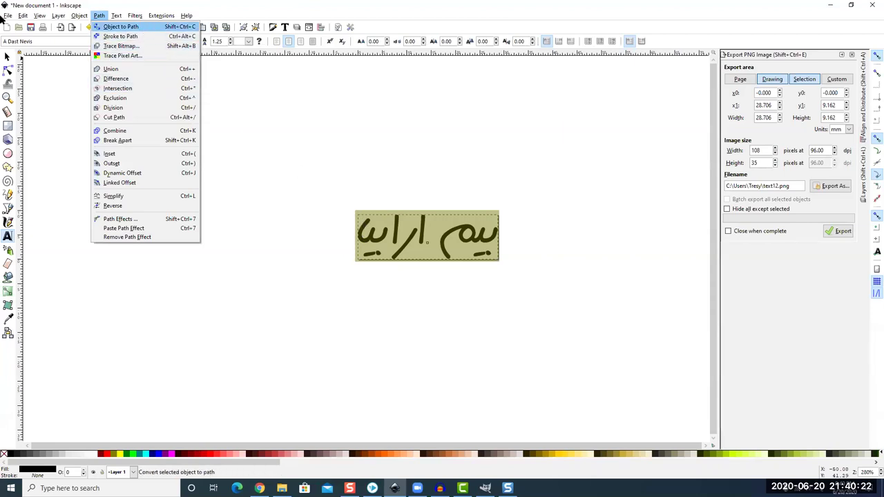
{"action": "left_click", "coordinate": [7, 16]}
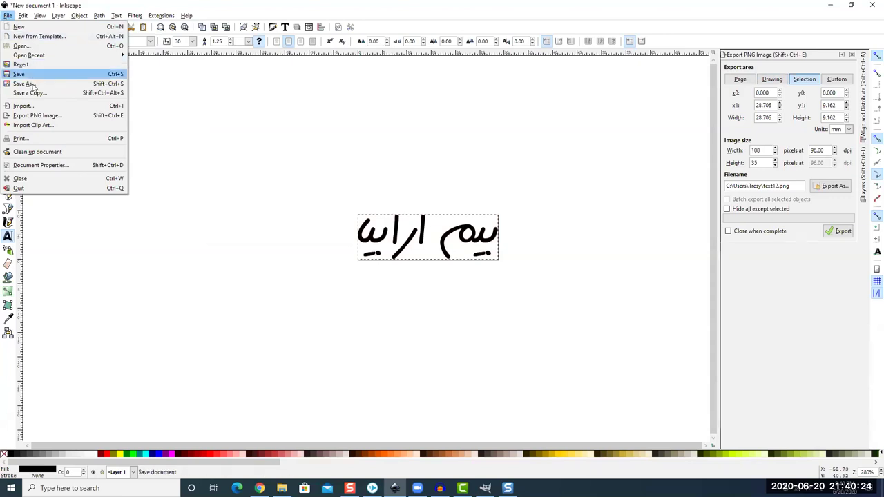
{"action": "left_click", "coordinate": [42, 84]}
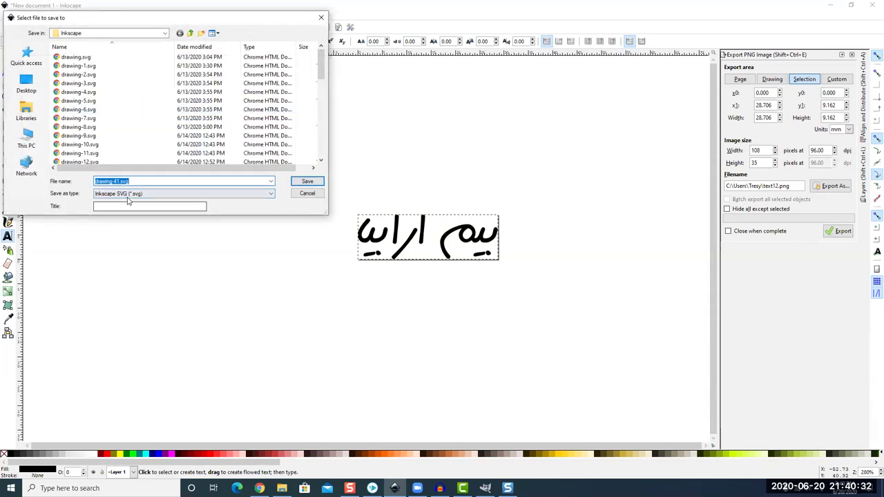
{"action": "left_click", "coordinate": [27, 83]}
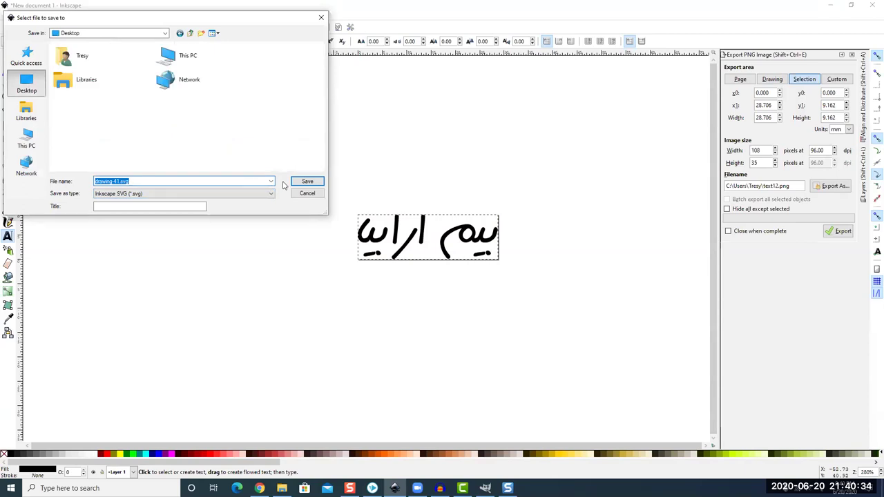
{"action": "left_click", "coordinate": [312, 185]}
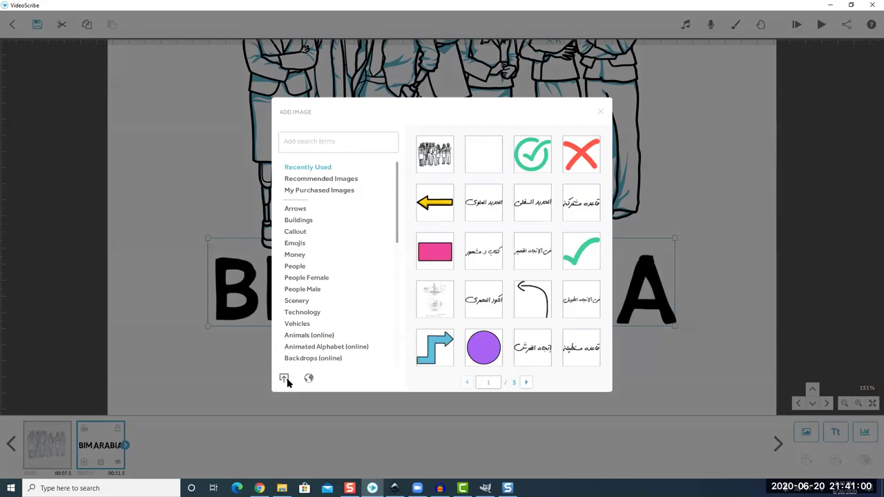
Step: Import drawing-41.svg from the Desktop as a new image element in VideoScribe
{"action": "left_click", "coordinate": [284, 379]}
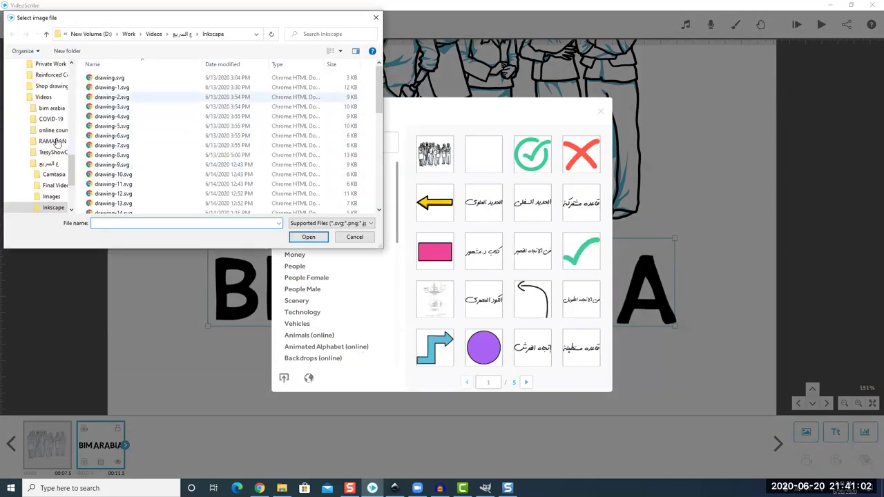
{"action": "scroll", "coordinate": [49, 104], "scroll_direction": "up", "scroll_amount": 5}
{"action": "left_click", "coordinate": [40, 71]}
{"action": "left_click", "coordinate": [107, 89]}
{"action": "left_click", "coordinate": [309, 237]}
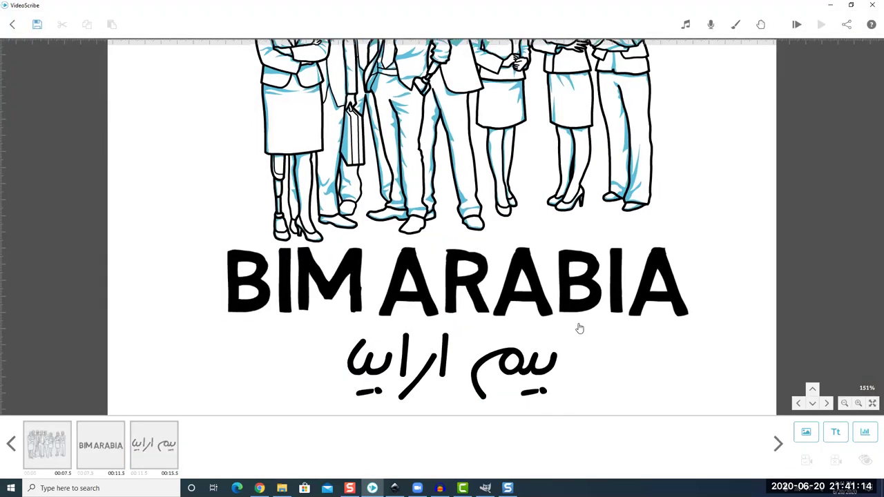
Step: Undo the Arabic title's accidental shrink, tilt it slightly anticlockwise, and open its Image Properties
{"action": "left_click", "coordinate": [573, 331]}
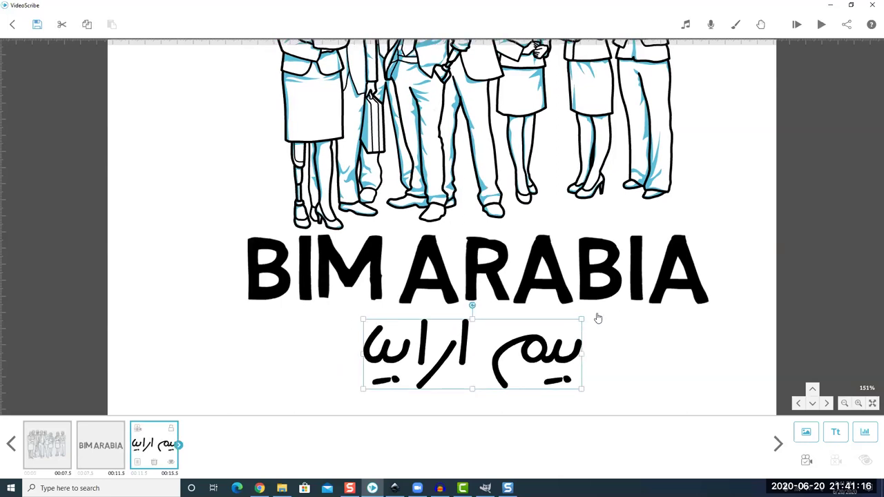
{"action": "key", "text": "ctrl+z"}
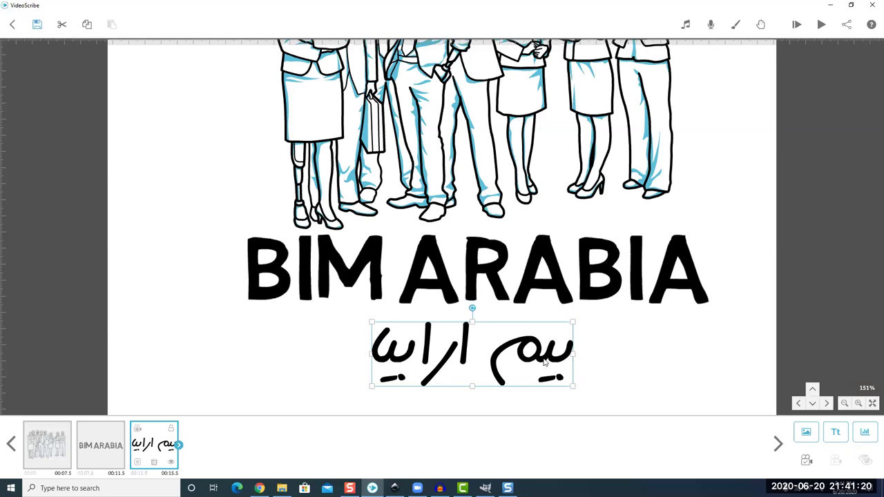
{"action": "mouse_move", "coordinate": [472, 308]}
{"action": "left_mouse_down"}
{"action": "mouse_move", "coordinate": [506, 309]}
{"action": "mouse_move", "coordinate": [473, 305]}
{"action": "left_mouse_up"}
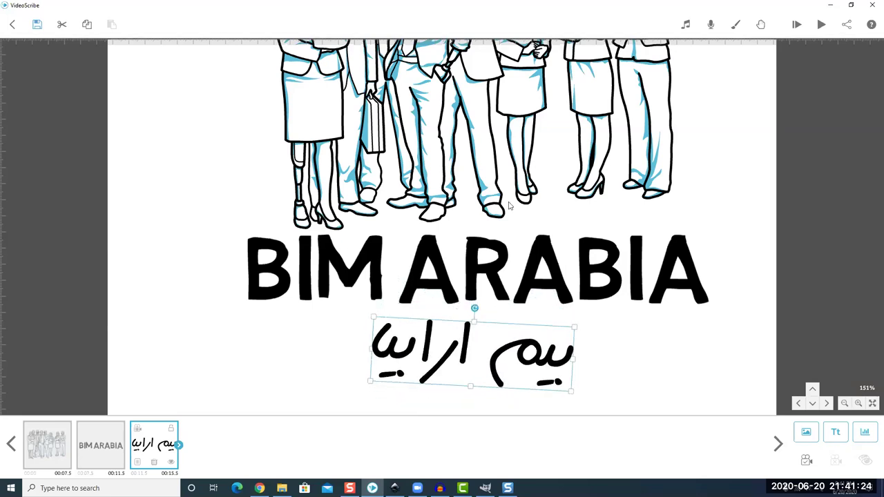
{"action": "left_click", "coordinate": [486, 200]}
{"action": "left_click", "coordinate": [534, 349]}
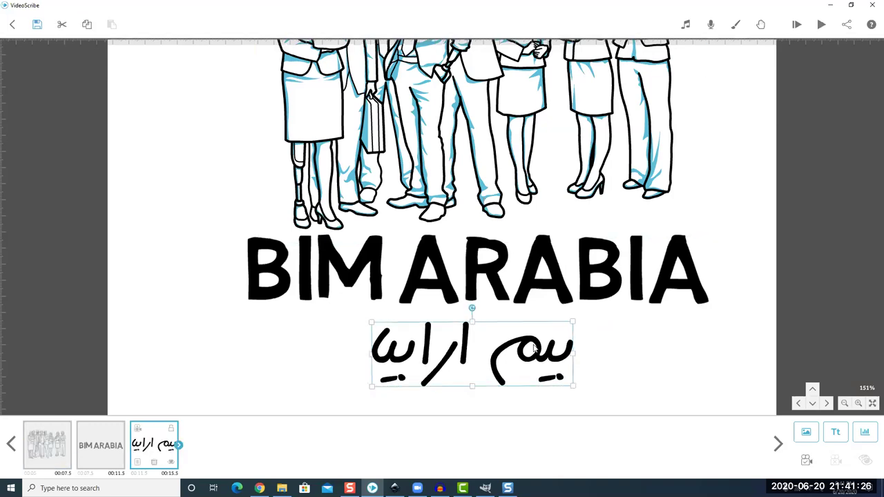
{"action": "double_click", "coordinate": [533, 348]}
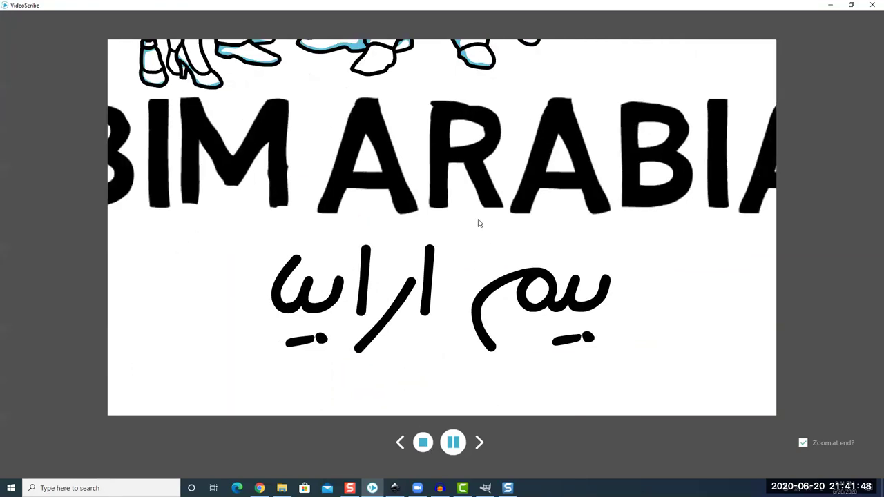
Step: Preview the business-people illustration being hand-drawn from its Image Properties, then return to editing
{"action": "key", "text": "Escape"}
{"action": "double_click", "coordinate": [637, 111]}
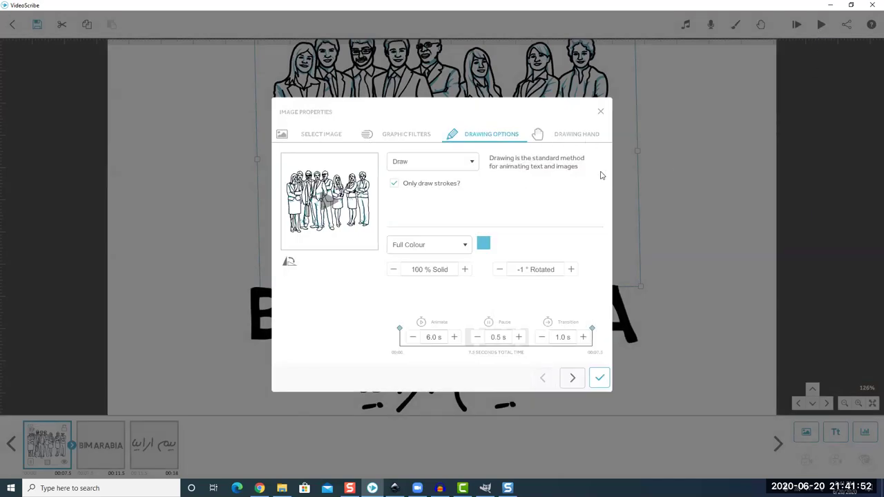
{"action": "left_click", "coordinate": [599, 377]}
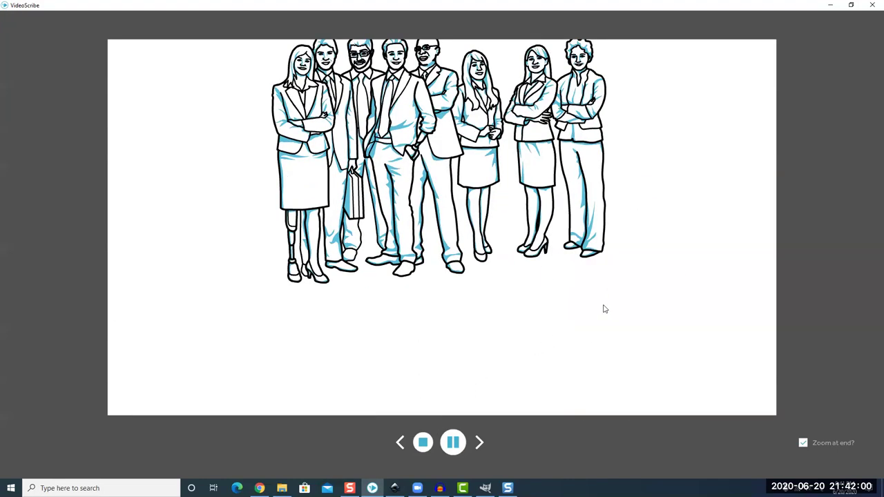
{"action": "key", "text": "Escape"}
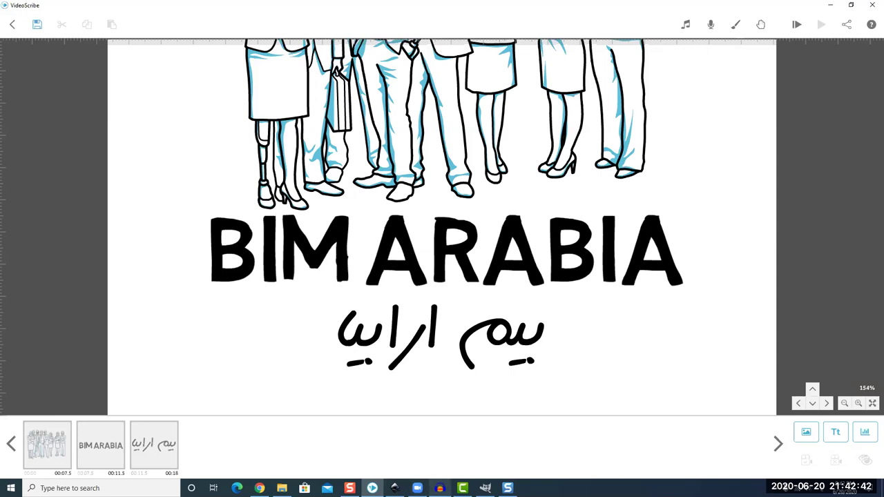
Step: Switch from VideoScribe to the Camtasia 2019 Untitled Project window via the taskbar
{"action": "mouse_move", "coordinate": [440, 488]}
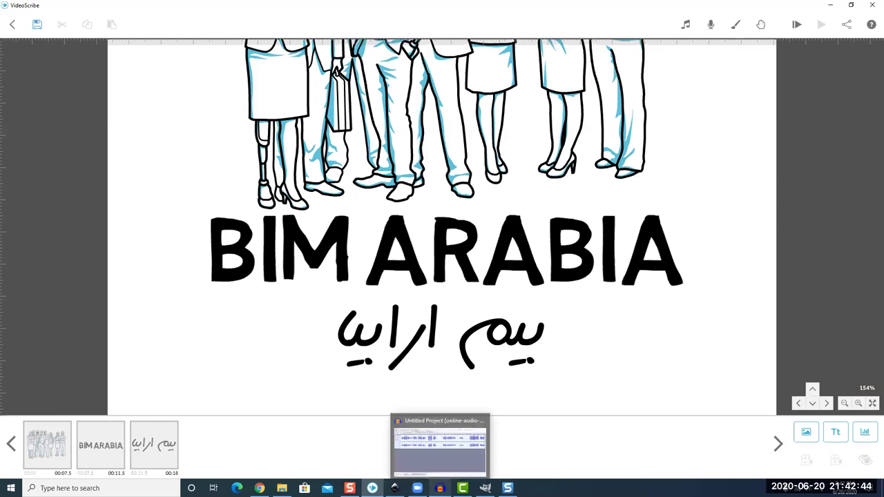
{"action": "mouse_move", "coordinate": [372, 488]}
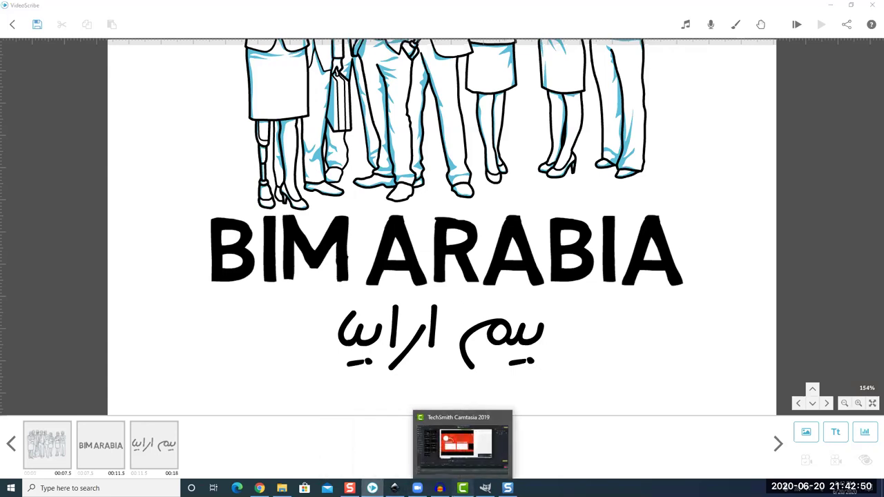
{"action": "left_click", "coordinate": [463, 488]}
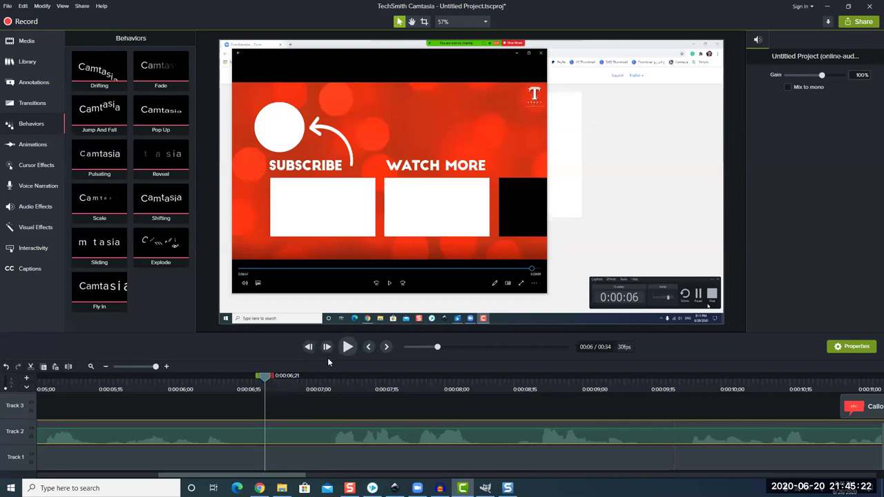
Step: Show Camtasia's Arrows & Lines annotation presets, then open File Explorer's jump list of frequent folders
{"action": "left_click", "coordinate": [35, 144]}
{"action": "left_click", "coordinate": [33, 82]}
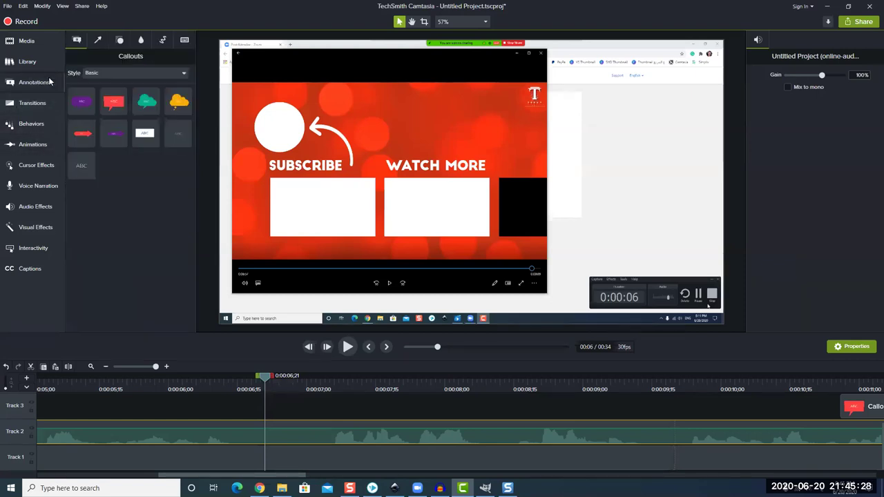
{"action": "left_click", "coordinate": [105, 40]}
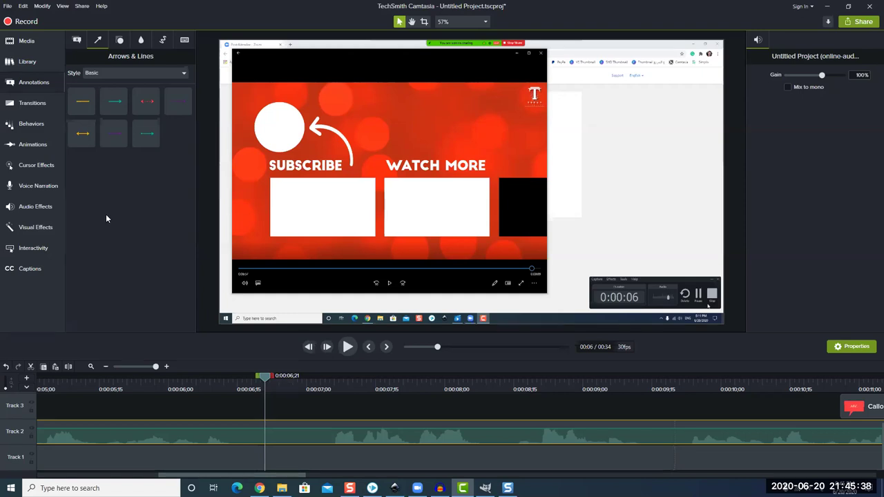
{"action": "left_click", "coordinate": [188, 398]}
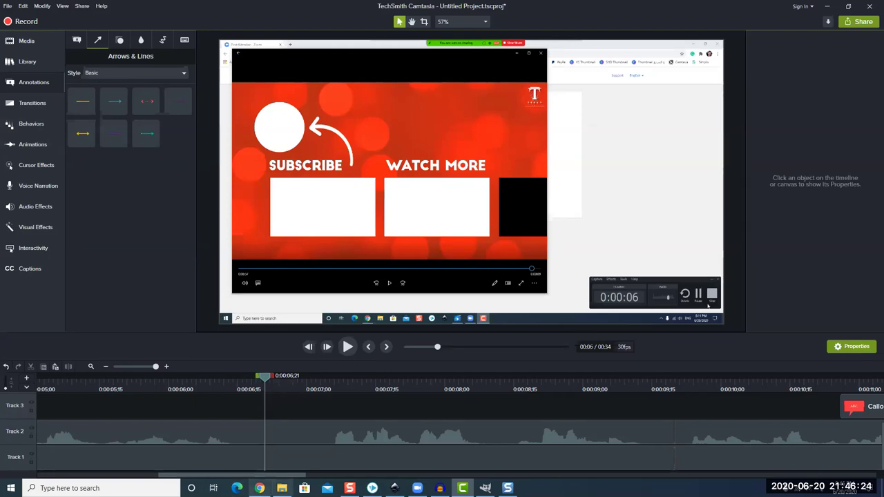
{"action": "left_click", "coordinate": [282, 488]}
{"action": "right_click", "coordinate": [282, 488]}
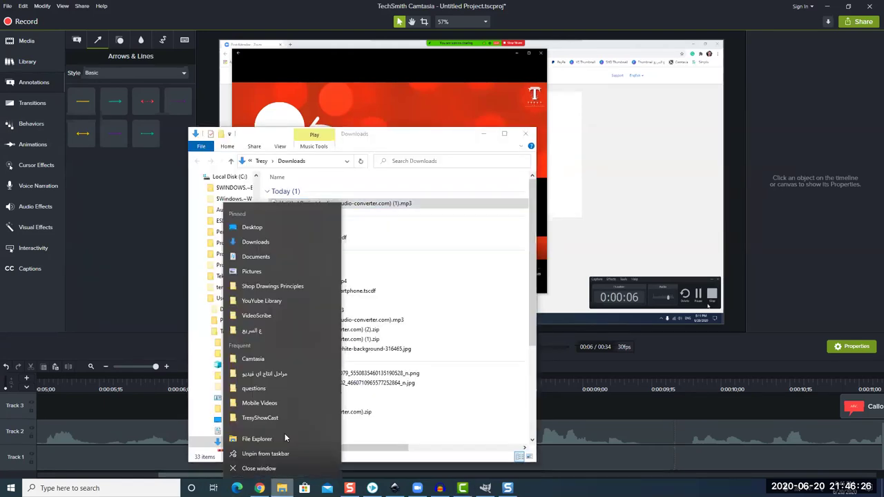
Step: Drag the green-screen presenter mp4 from the videos mp4 folder onto Camtasia's timeline as Track 5
{"action": "left_click", "coordinate": [287, 376]}
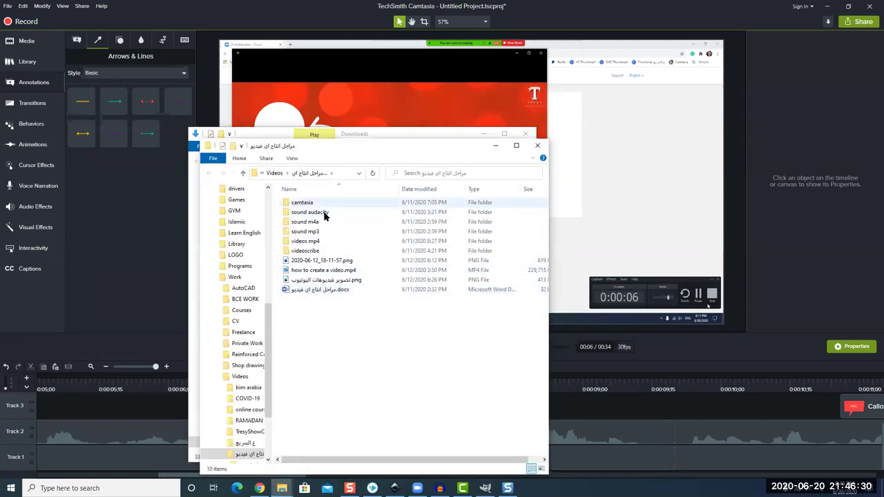
{"action": "left_click", "coordinate": [325, 243]}
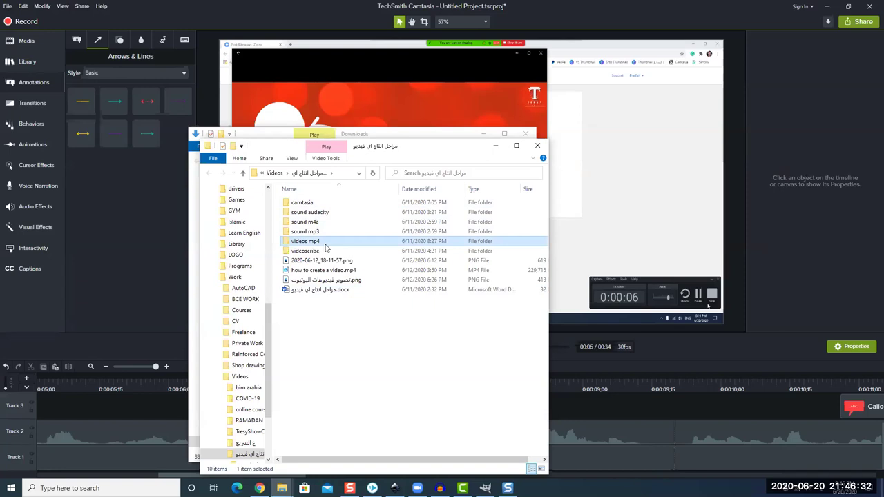
{"action": "double_click", "coordinate": [326, 243]}
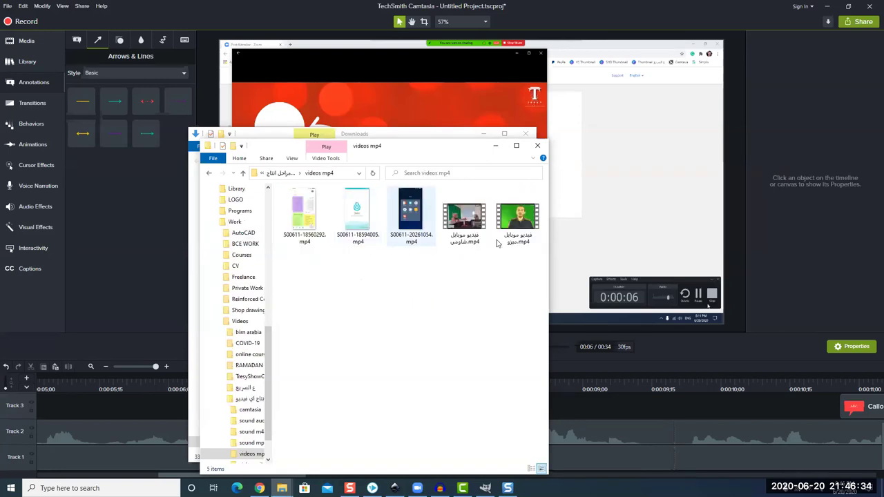
{"action": "left_click_drag", "start_coordinate": [525, 228], "coordinate": [233, 411]}
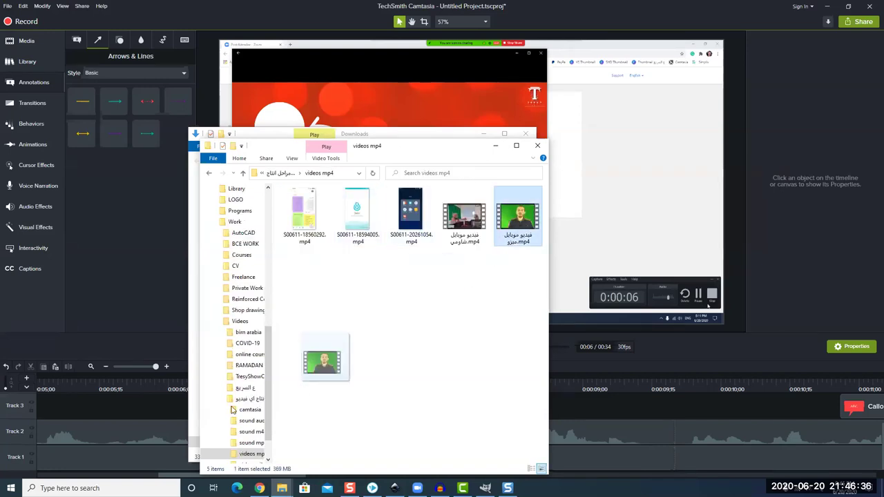
{"action": "mouse_move", "coordinate": [233, 410]}
{"action": "left_mouse_down"}
{"action": "mouse_move", "coordinate": [147, 416]}
{"action": "mouse_move", "coordinate": [164, 427]}
{"action": "left_mouse_up"}
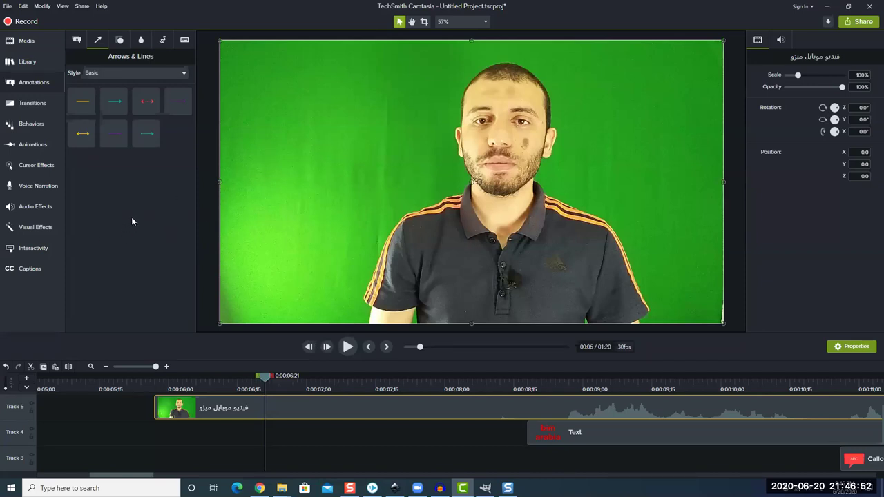
Step: Apply the Remove a Color visual effect to the Track 5 presenter clip
{"action": "left_click", "coordinate": [43, 228]}
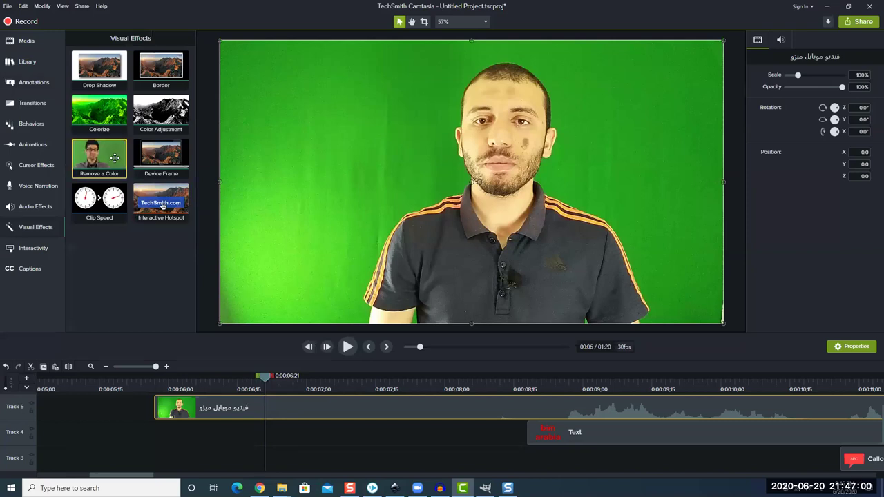
{"action": "mouse_move", "coordinate": [115, 158]}
{"action": "left_mouse_down"}
{"action": "mouse_move", "coordinate": [217, 174]}
{"action": "mouse_move", "coordinate": [238, 404]}
{"action": "left_mouse_up"}
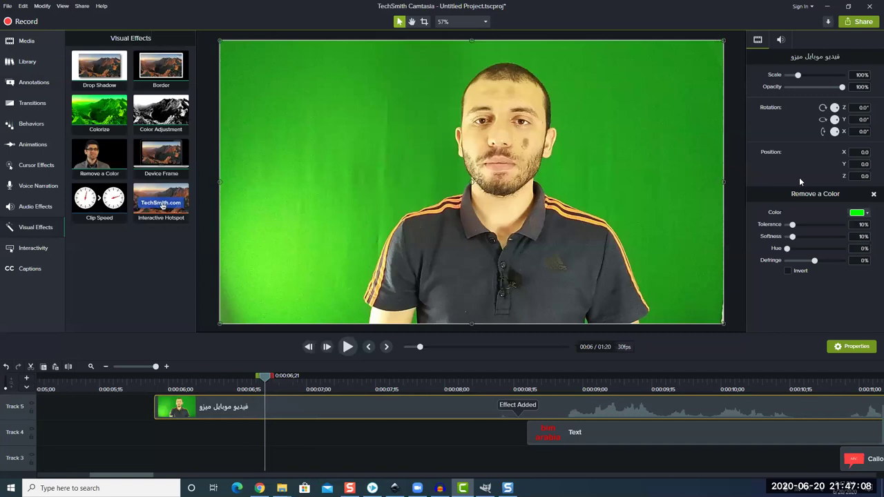
Step: Sample the green backdrop in the canvas with the eyedropper as Remove a Color's key colour
{"action": "left_click", "coordinate": [860, 214]}
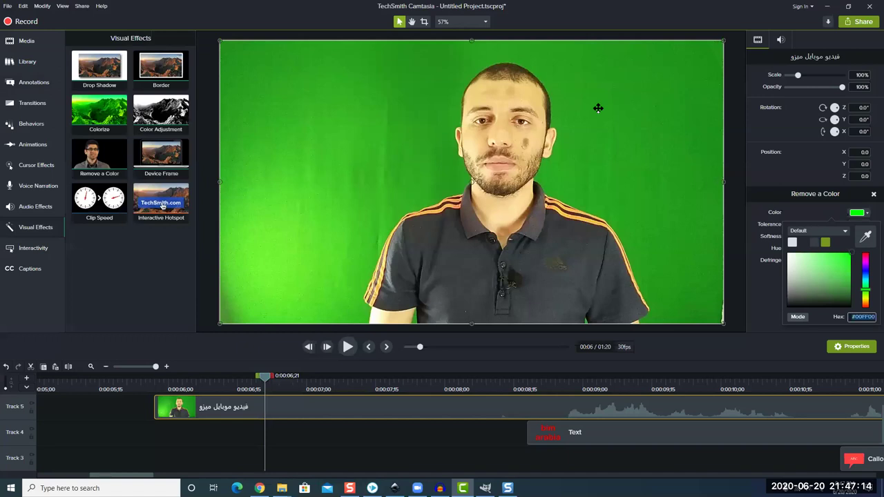
{"action": "left_click", "coordinate": [865, 237]}
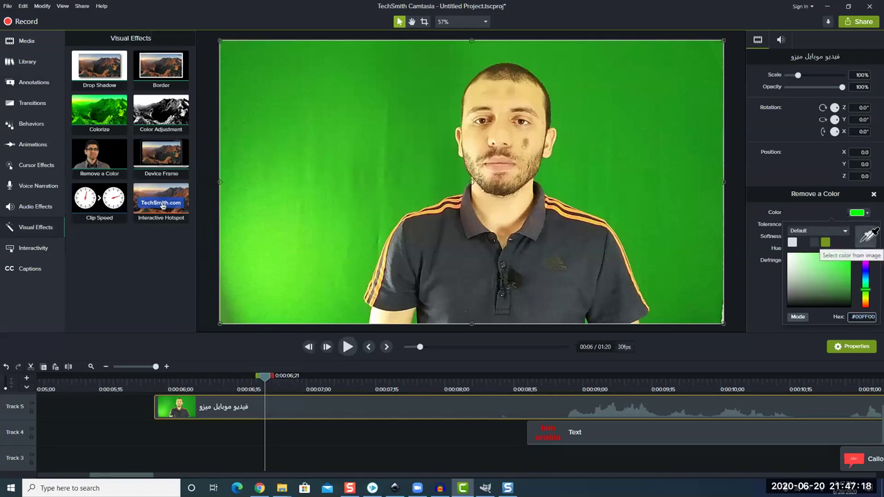
{"action": "left_click", "coordinate": [640, 182]}
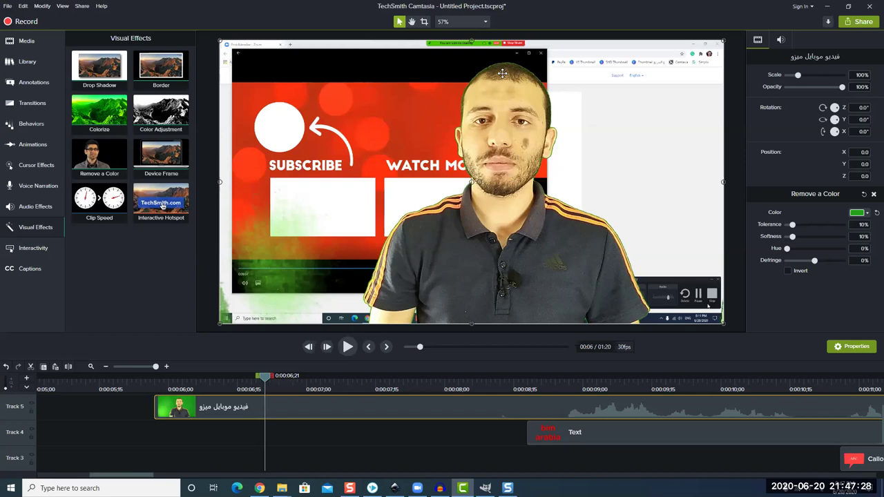
Step: Crop the presenter clip's left and right sides inward toward the presenter
{"action": "key", "text": "ctrl+equal"}
{"action": "key", "text": "ctrl+minus"}
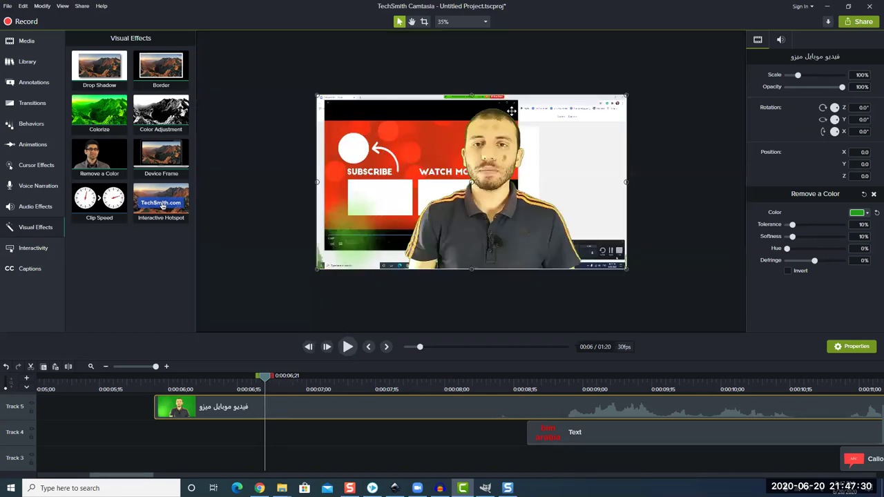
{"action": "left_click", "coordinate": [423, 21]}
{"action": "left_click_drag", "start_coordinate": [260, 183], "coordinate": [374, 194]}
{"action": "left_click_drag", "start_coordinate": [687, 182], "coordinate": [631, 190]}
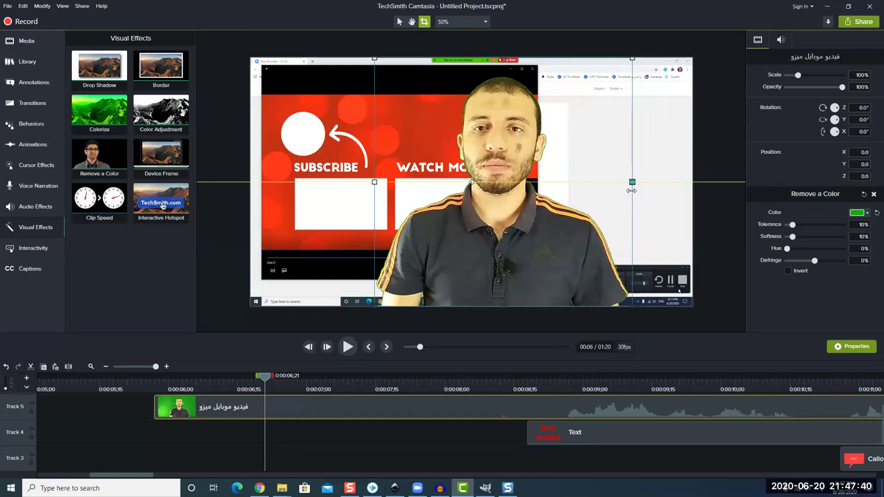
{"action": "left_click_drag", "start_coordinate": [631, 190], "coordinate": [630, 185]}
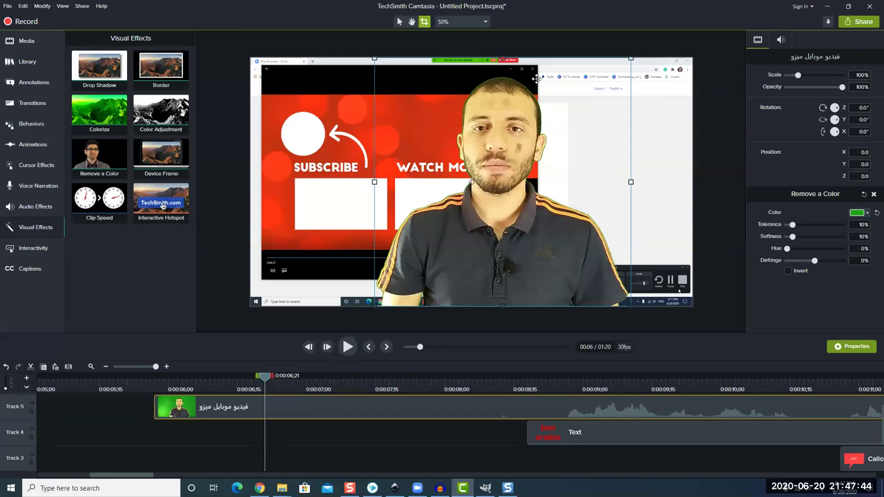
Step: Raise the presenter clip's Remove a Color tolerance from 10% to 26%
{"action": "left_click", "coordinate": [715, 49]}
{"action": "left_click", "coordinate": [502, 253]}
{"action": "mouse_move", "coordinate": [793, 225]}
{"action": "left_mouse_down"}
{"action": "mouse_move", "coordinate": [850, 227]}
{"action": "mouse_move", "coordinate": [802, 230]}
{"action": "left_mouse_up"}
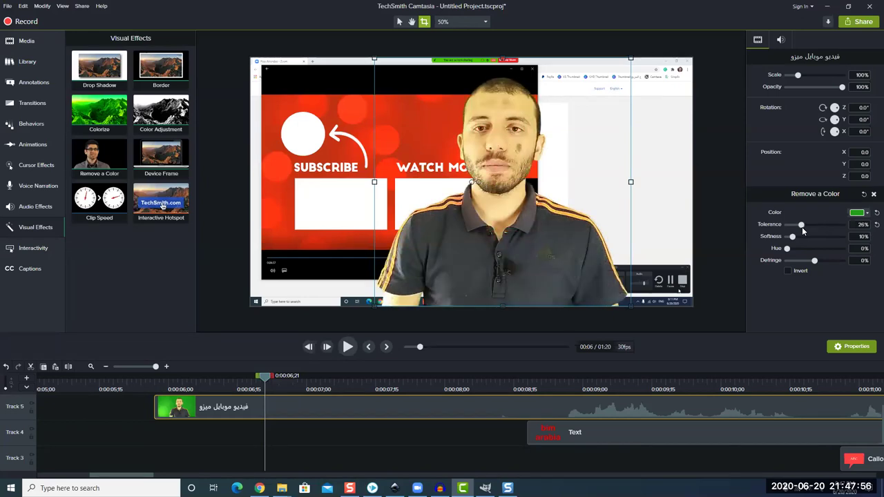
Step: Lower the presenter clip's Remove a Color tolerance from 26% to 21%
{"action": "left_click_drag", "start_coordinate": [803, 230], "coordinate": [797, 237]}
Step: Turn on Invert to inspect the key mask and widen the clip's left and right crops to the frame edges
{"action": "left_click", "coordinate": [787, 271]}
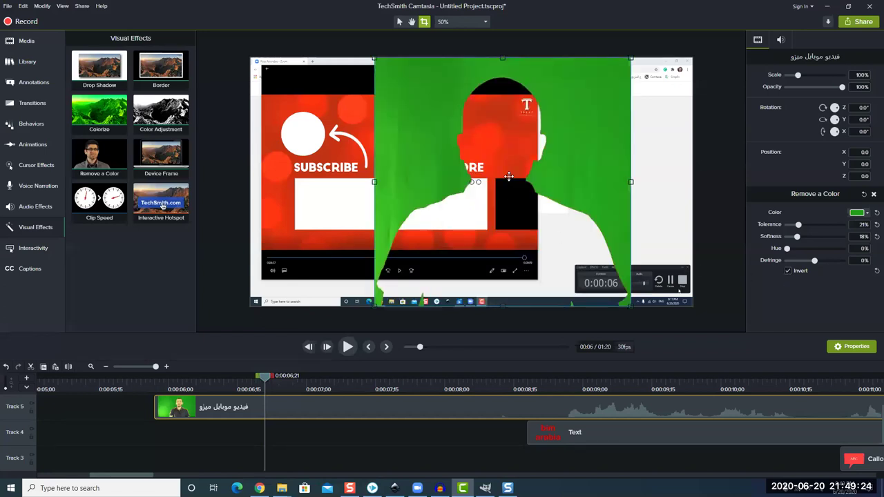
{"action": "left_click_drag", "start_coordinate": [451, 415], "coordinate": [52, 434]}
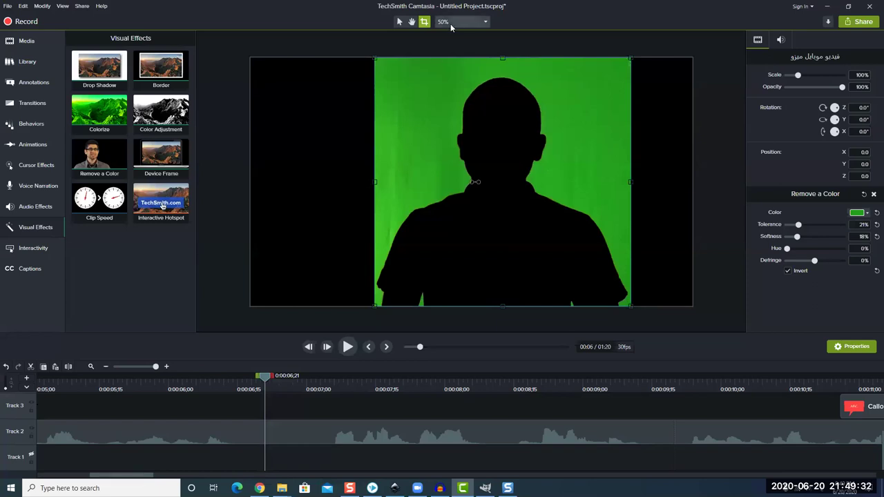
{"action": "left_click_drag", "start_coordinate": [375, 182], "coordinate": [250, 181]}
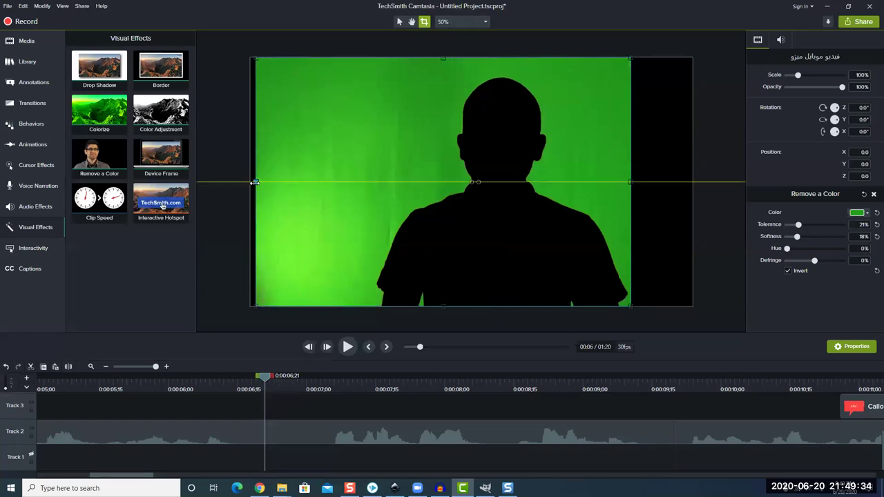
{"action": "left_click_drag", "start_coordinate": [631, 182], "coordinate": [692, 181]}
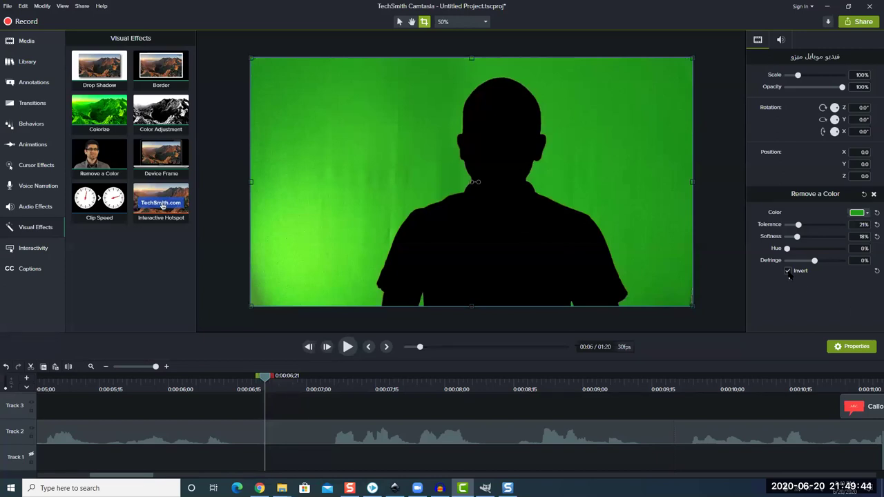
Step: Crop the clip's left and right sides back in around the presenter, then turn Invert off
{"action": "left_click", "coordinate": [787, 271]}
{"action": "left_click", "coordinate": [788, 271]}
{"action": "left_click_drag", "start_coordinate": [251, 181], "coordinate": [387, 178]}
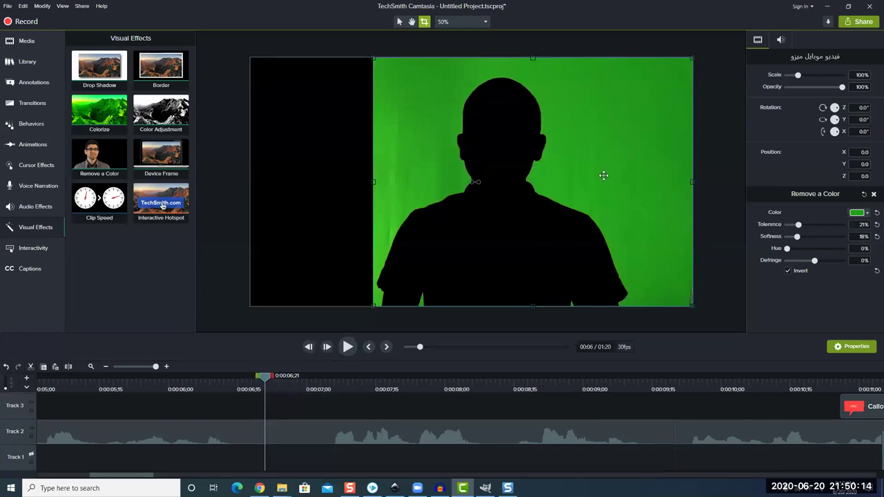
{"action": "left_click_drag", "start_coordinate": [692, 182], "coordinate": [631, 184]}
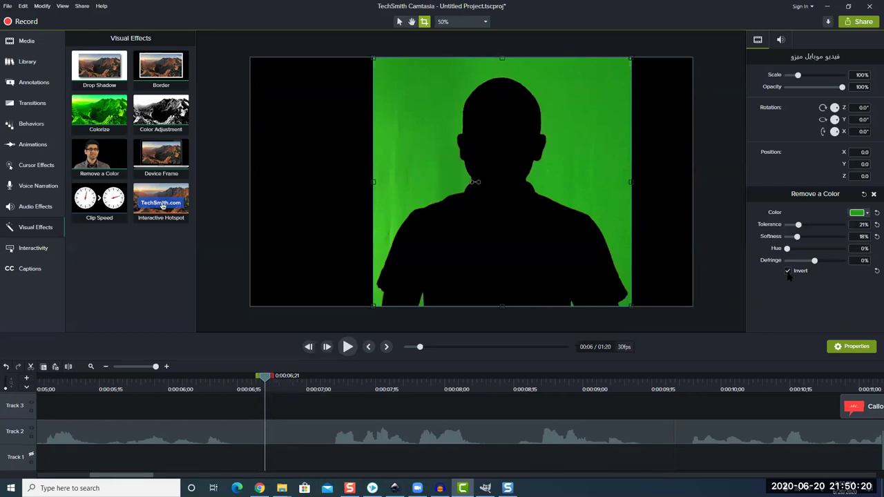
{"action": "left_click", "coordinate": [787, 270]}
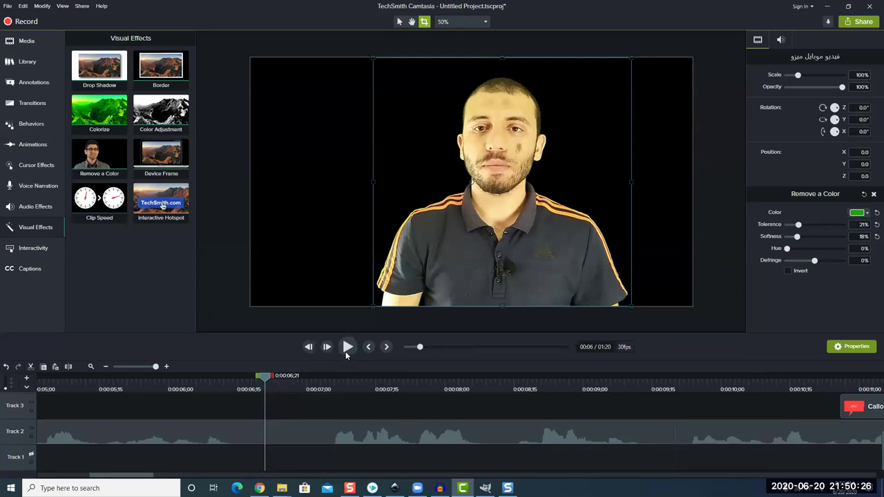
{"action": "left_click_drag", "start_coordinate": [265, 376], "coordinate": [9, 406]}
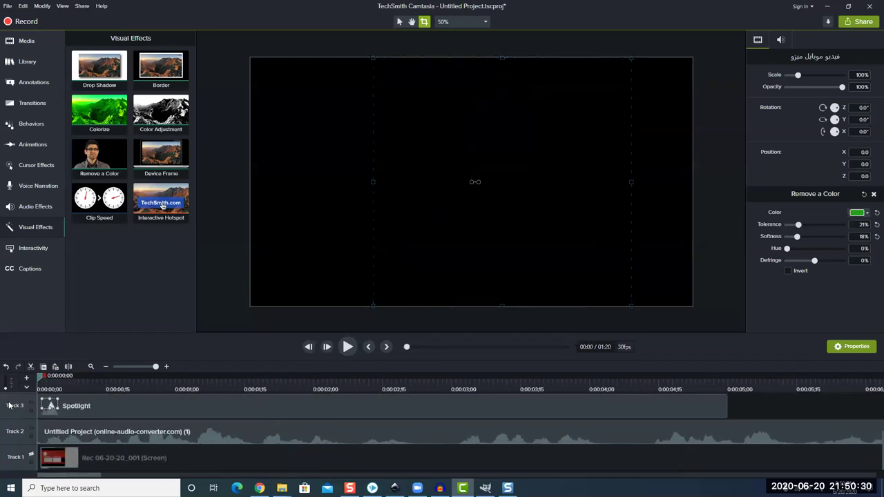
{"action": "left_click", "coordinate": [347, 347]}
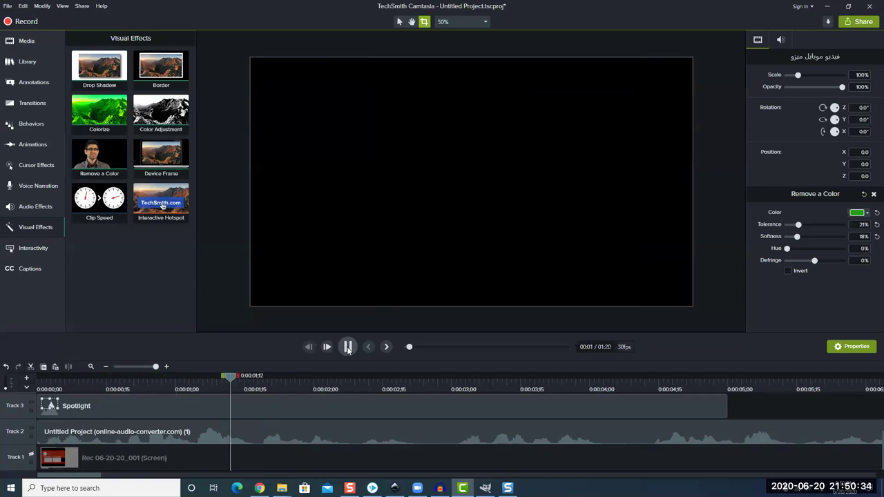
{"action": "left_click", "coordinate": [348, 348]}
{"action": "left_click", "coordinate": [348, 347]}
{"action": "left_click", "coordinate": [348, 347]}
{"action": "left_click", "coordinate": [392, 424]}
{"action": "scroll", "coordinate": [186, 416], "scroll_direction": "up", "scroll_amount": 2}
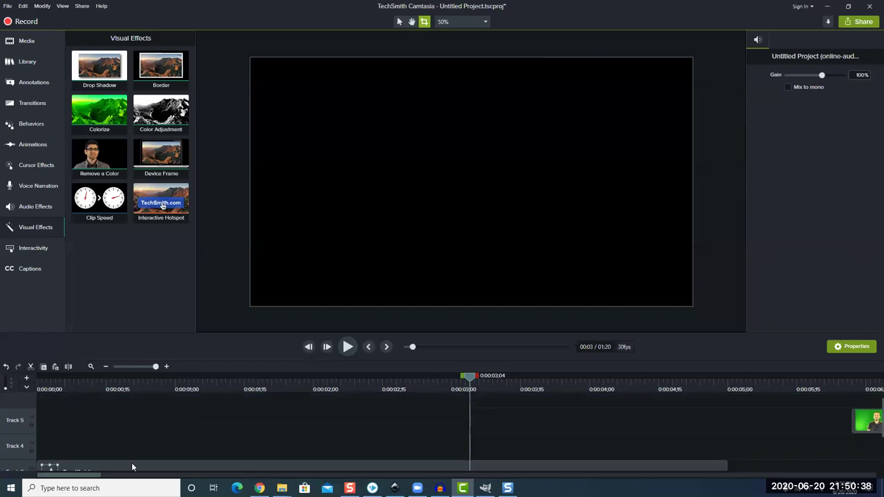
{"action": "left_click", "coordinate": [132, 467]}
{"action": "left_click", "coordinate": [144, 433]}
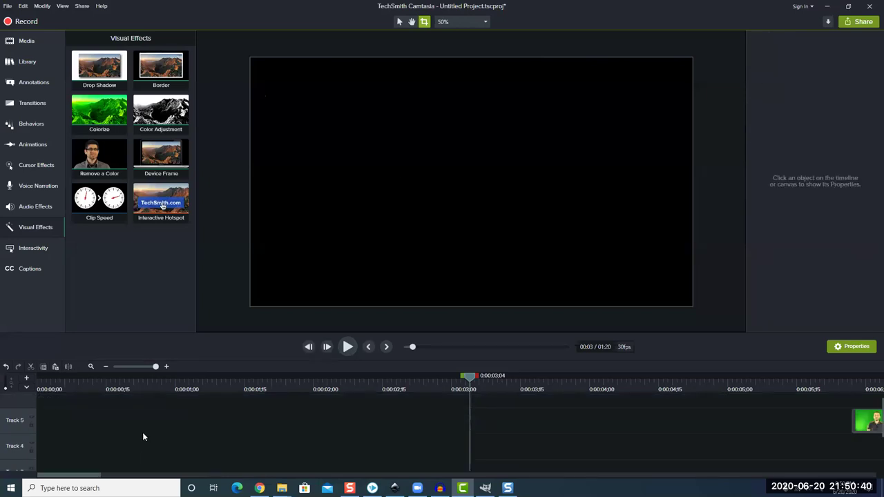
{"action": "left_click", "coordinate": [89, 367]}
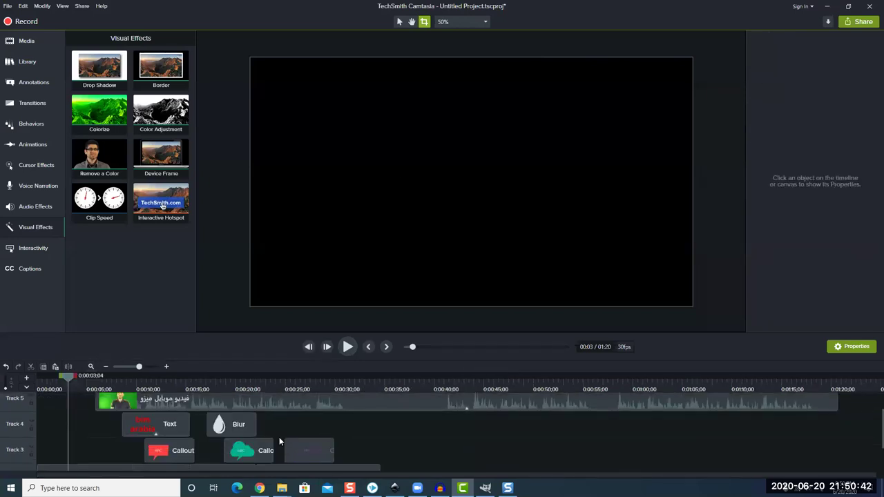
{"action": "left_click", "coordinate": [348, 347]}
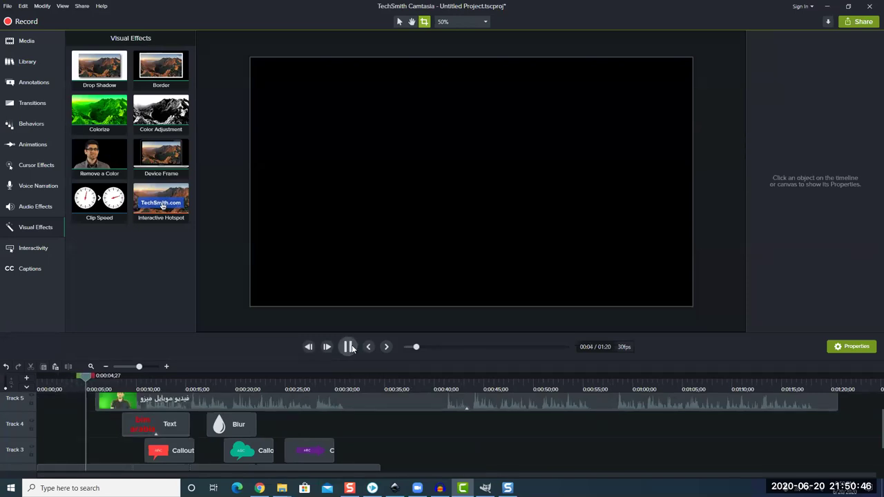
{"action": "left_click", "coordinate": [350, 348]}
{"action": "scroll", "coordinate": [36, 445], "scroll_direction": "down", "scroll_amount": 1}
{"action": "scroll", "coordinate": [34, 445], "scroll_direction": "down", "scroll_amount": 1}
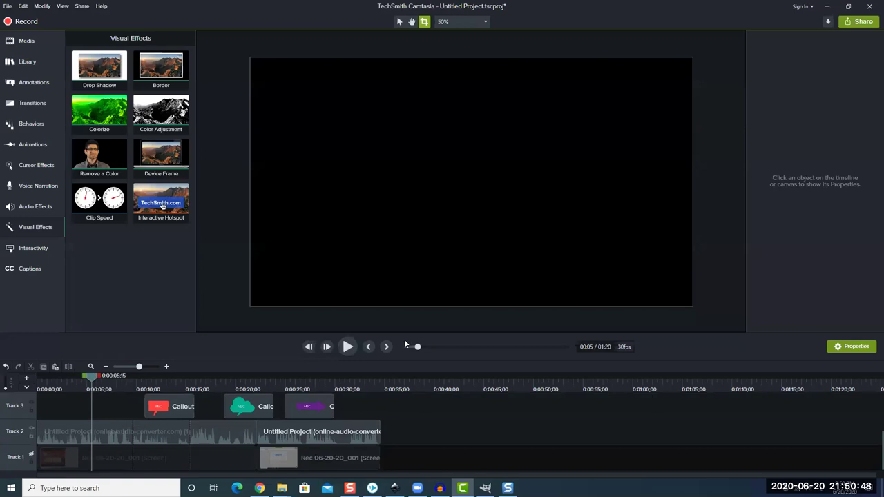
{"action": "left_click", "coordinate": [348, 347]}
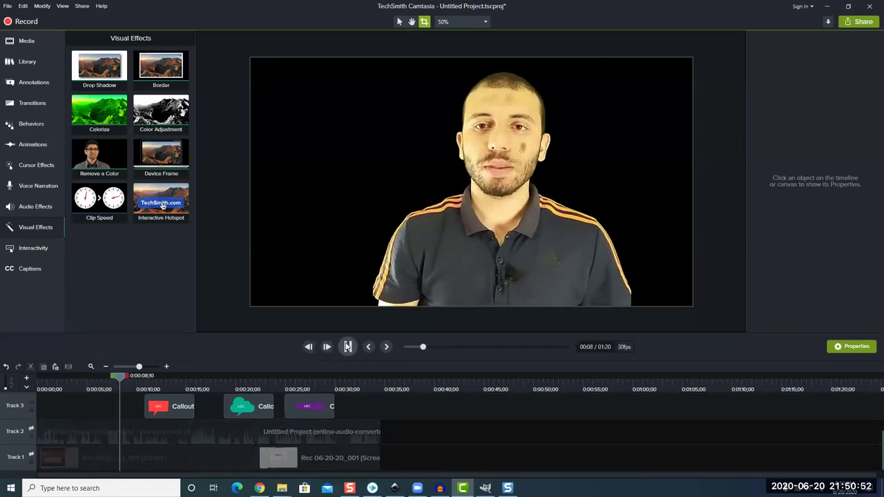
{"action": "key", "text": "space"}
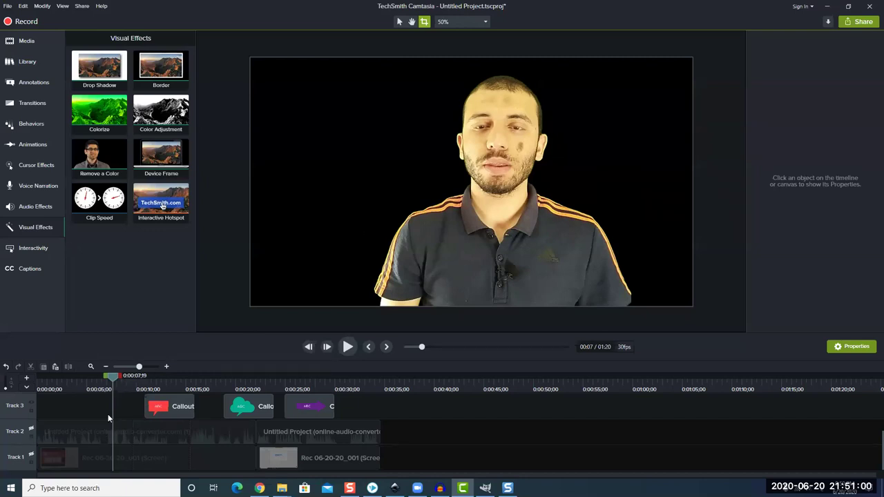
{"action": "scroll", "coordinate": [109, 411], "scroll_direction": "up", "scroll_amount": 2}
{"action": "left_click_drag", "start_coordinate": [115, 381], "coordinate": [107, 386]}
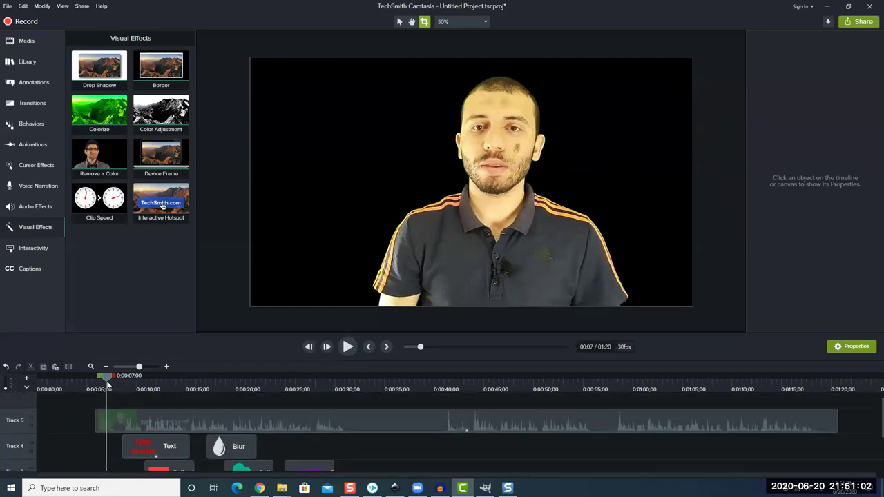
{"action": "left_click", "coordinate": [393, 253]}
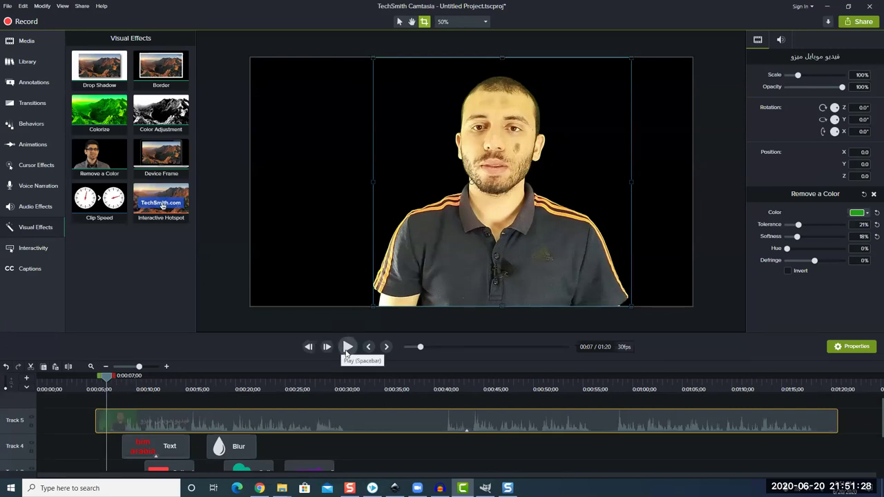
{"action": "left_click", "coordinate": [369, 446]}
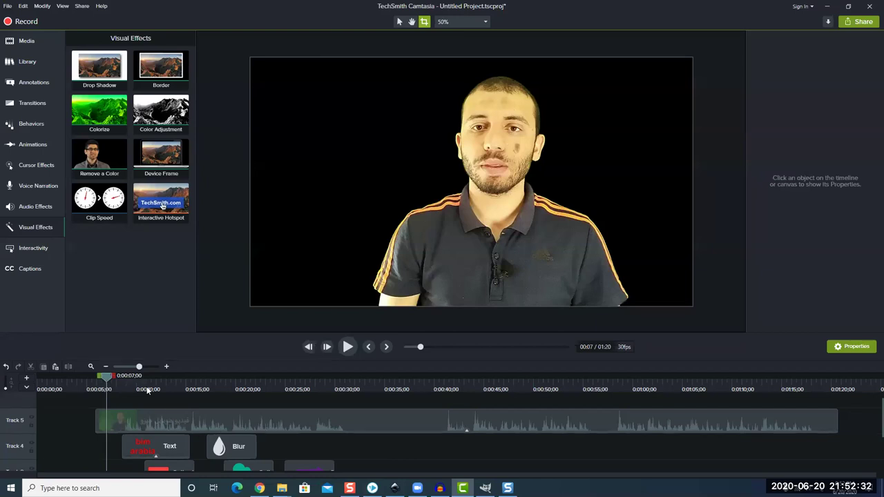
Step: Move the playhead onto the bim arabia text callout and check the callout and presenter selections
{"action": "scroll", "coordinate": [378, 455], "scroll_direction": "down", "scroll_amount": 1}
{"action": "left_click", "coordinate": [141, 423]}
{"action": "left_click_drag", "start_coordinate": [107, 376], "coordinate": [133, 372]}
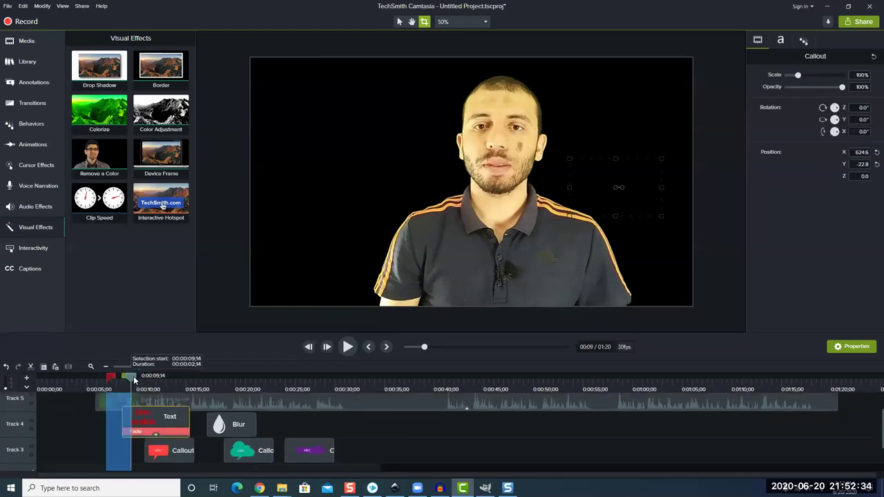
{"action": "left_click", "coordinate": [599, 199]}
{"action": "left_click", "coordinate": [645, 206]}
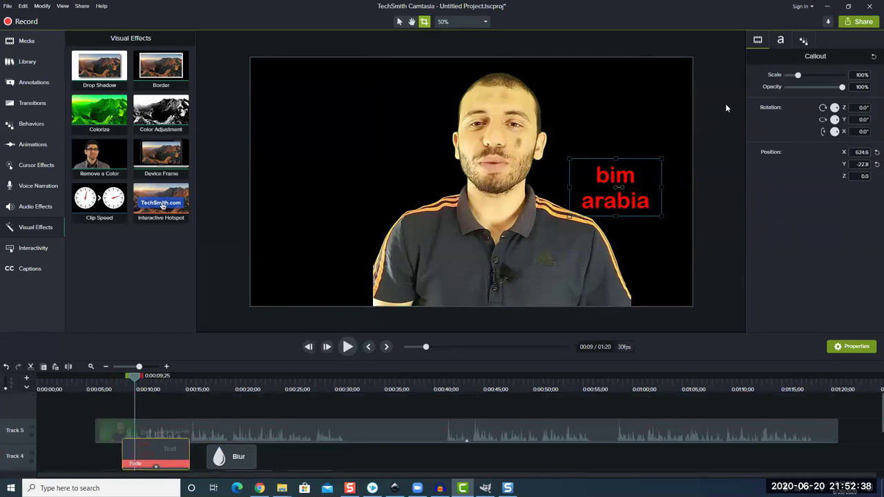
{"action": "left_click", "coordinate": [701, 129]}
{"action": "scroll", "coordinate": [666, 154], "scroll_direction": "up", "scroll_amount": 2}
{"action": "scroll", "coordinate": [553, 120], "scroll_direction": "down", "scroll_amount": 4}
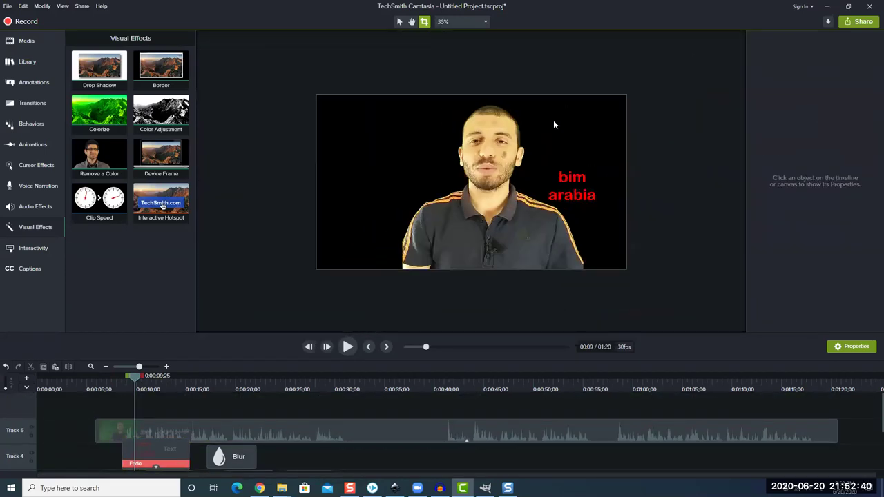
Step: Retype the red callout as 'Selvi', then select the presenter clip to show its Remove a Color settings
{"action": "left_click", "coordinate": [398, 22]}
{"action": "left_click", "coordinate": [573, 195]}
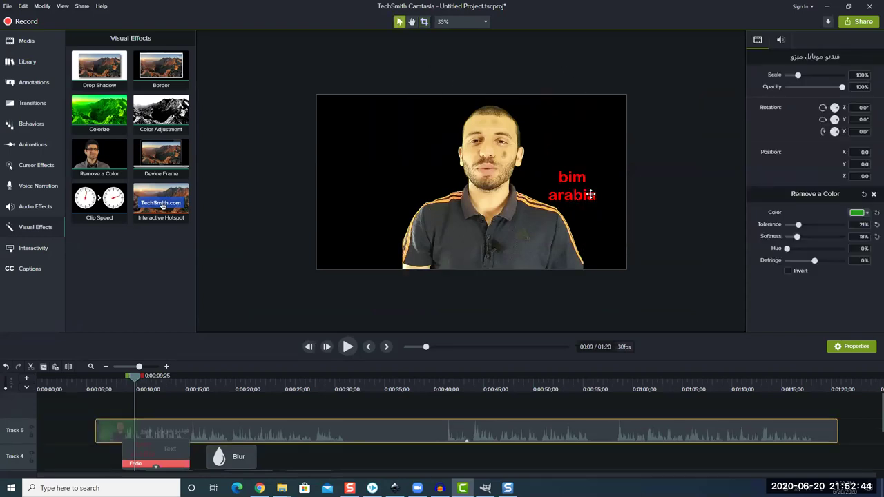
{"action": "double_click", "coordinate": [592, 194]}
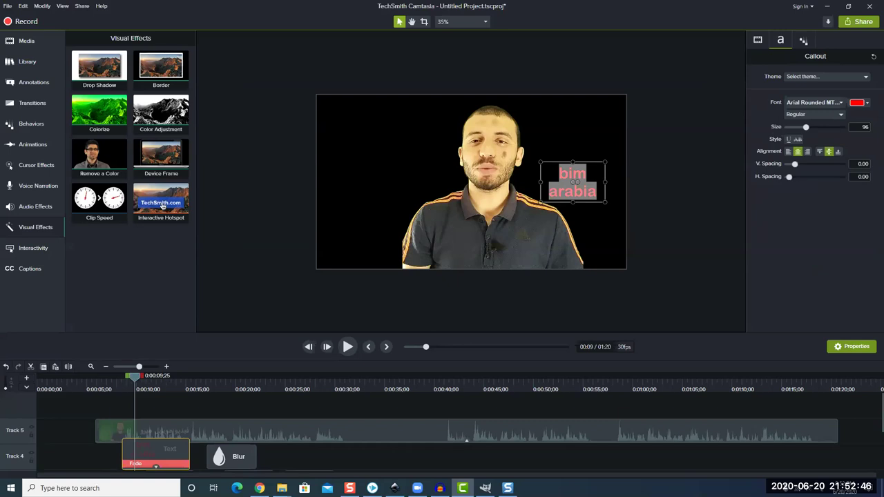
{"action": "key", "text": "BackSpace"}
{"action": "type", "text": "Selvi"}
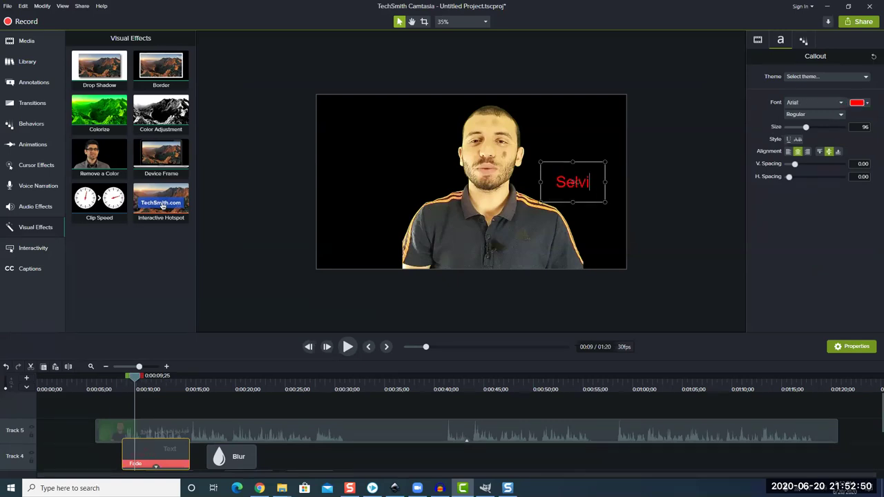
{"action": "left_click", "coordinate": [682, 212]}
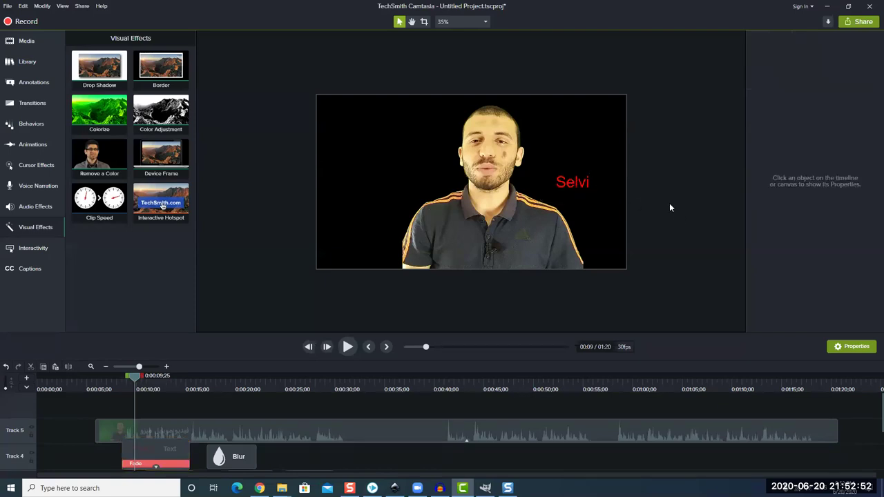
{"action": "scroll", "coordinate": [669, 203], "scroll_direction": "up", "scroll_amount": 3}
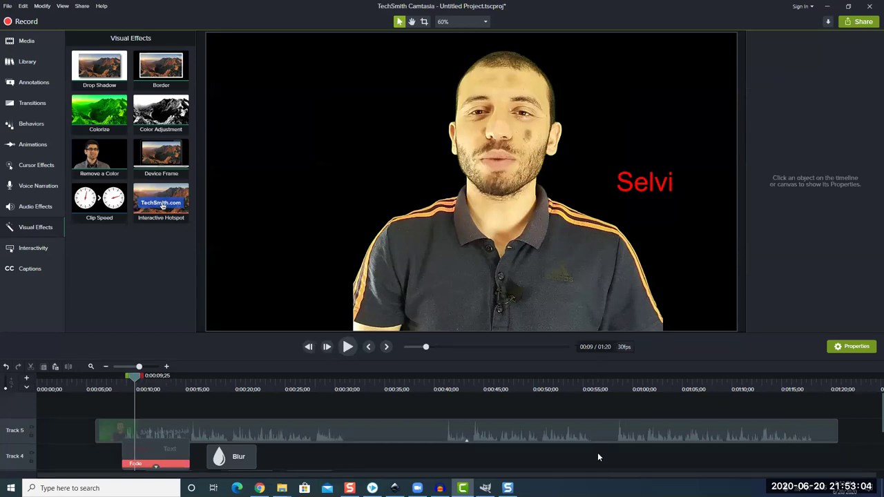
{"action": "left_click", "coordinate": [651, 184]}
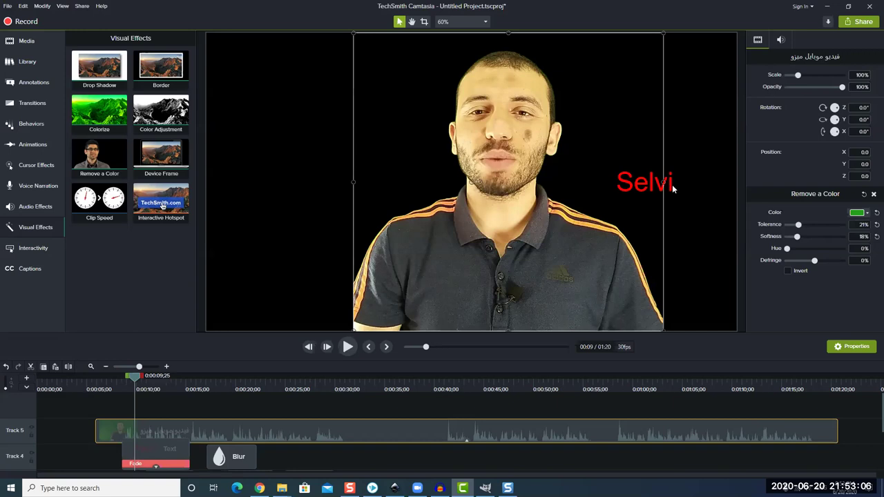
Step: Select the Selvi callout and bring up the VideoScribe taskbar preview
{"action": "left_click", "coordinate": [669, 185]}
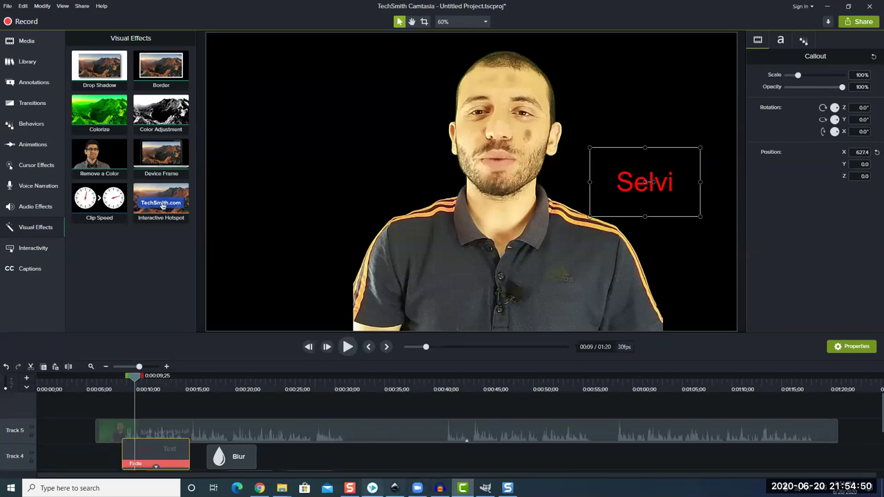
{"action": "mouse_move", "coordinate": [373, 488]}
{"action": "left_click", "coordinate": [372, 453]}
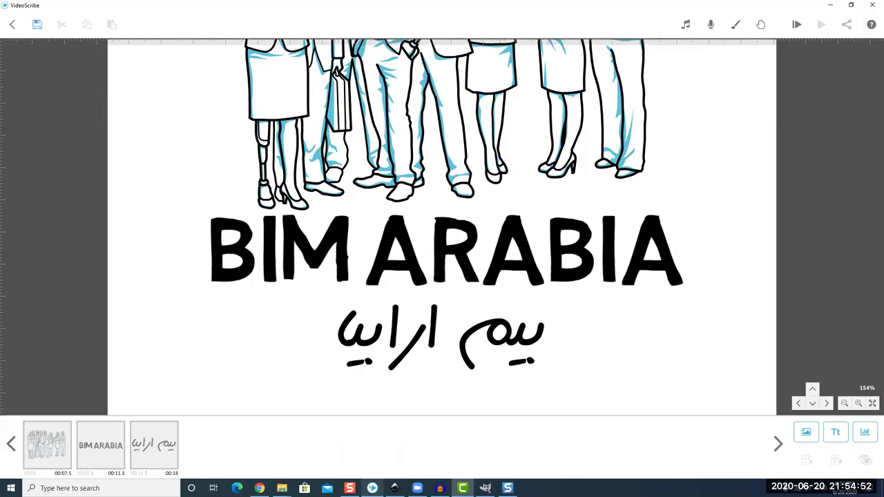
{"action": "key", "text": "alt+Tab"}
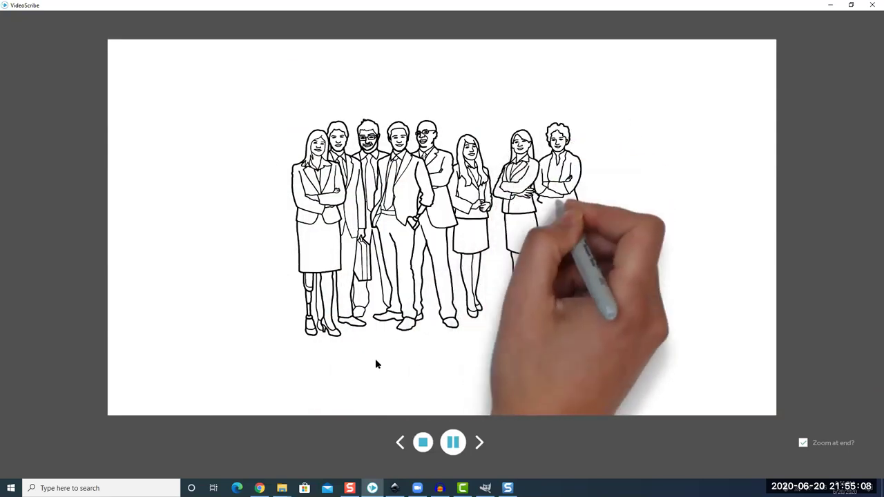
{"action": "left_click", "coordinate": [423, 442]}
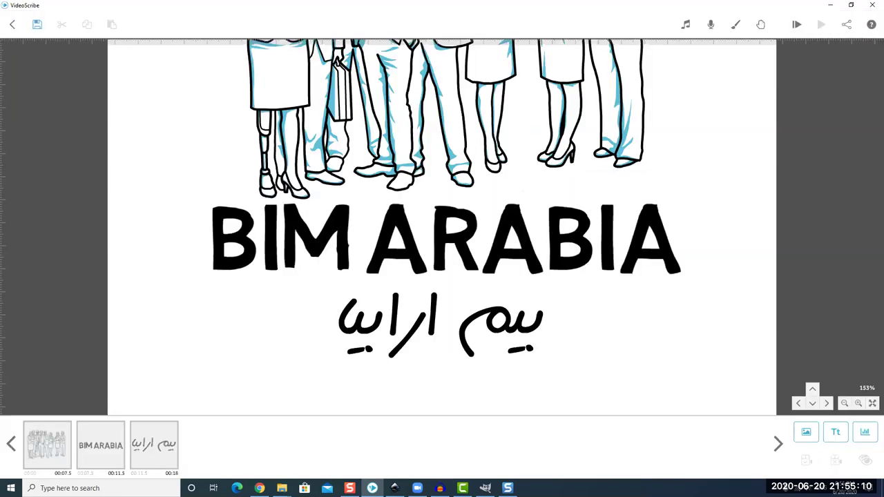
{"action": "mouse_move", "coordinate": [282, 487]}
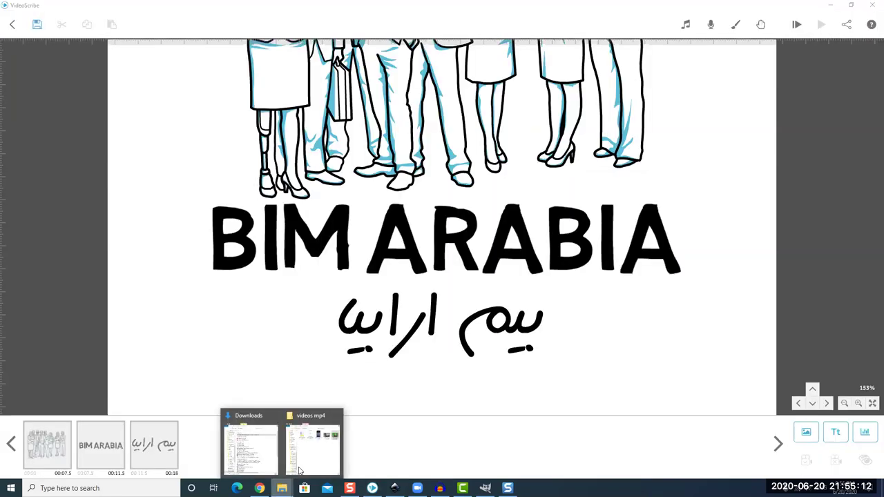
{"action": "mouse_move", "coordinate": [301, 467]}
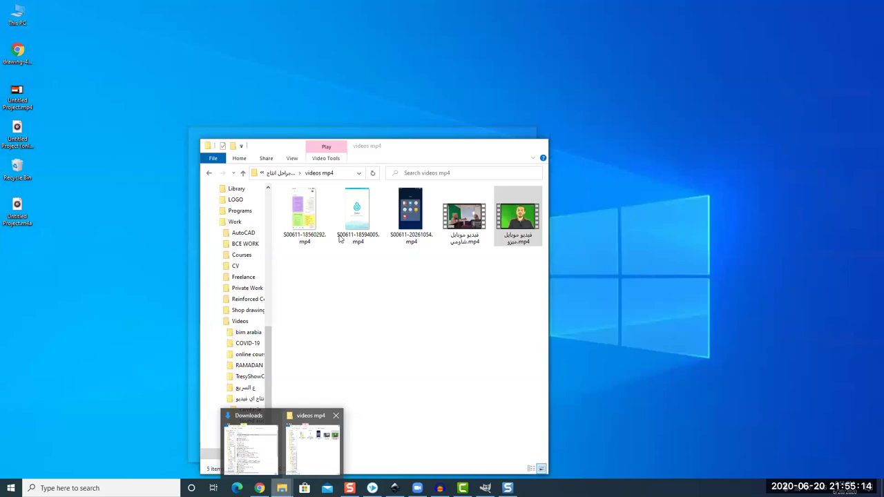
Step: Go from the videos mp4 folder up to Work, then into Courses > Shop drawing > Shop Drawings Principles
{"action": "left_click", "coordinate": [279, 178]}
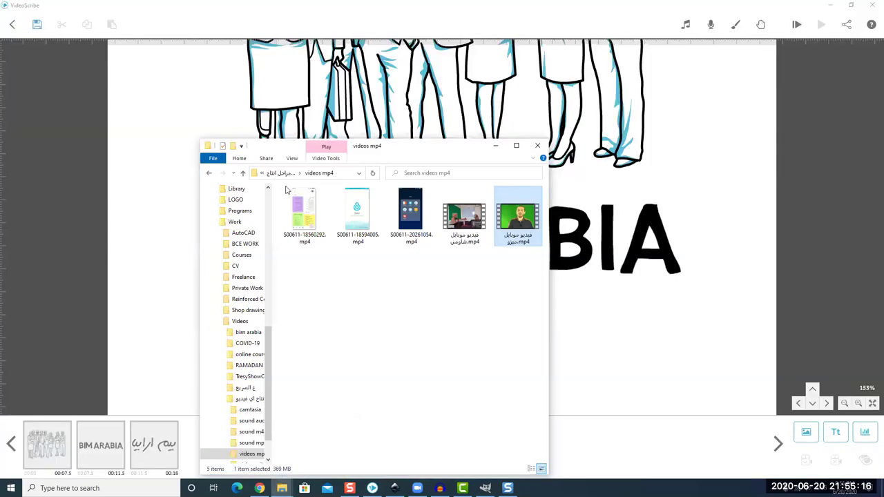
{"action": "key", "text": "alt+Up"}
{"action": "key", "text": "alt+Up"}
{"action": "key", "text": "alt+Up"}
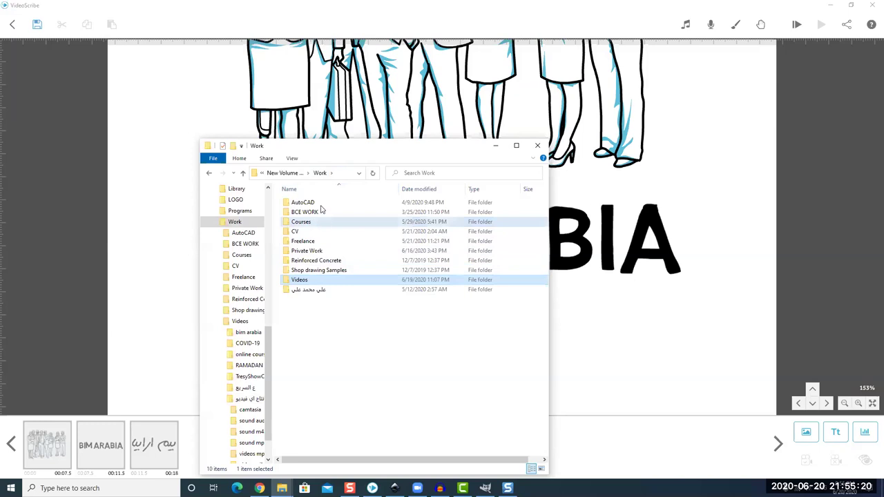
{"action": "left_click", "coordinate": [333, 222]}
{"action": "double_click", "coordinate": [332, 222]}
{"action": "double_click", "coordinate": [323, 223]}
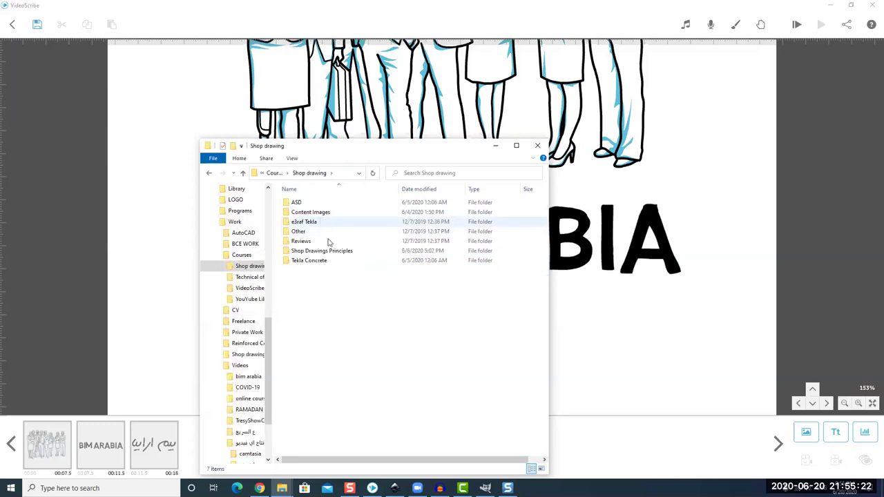
{"action": "double_click", "coordinate": [330, 250]}
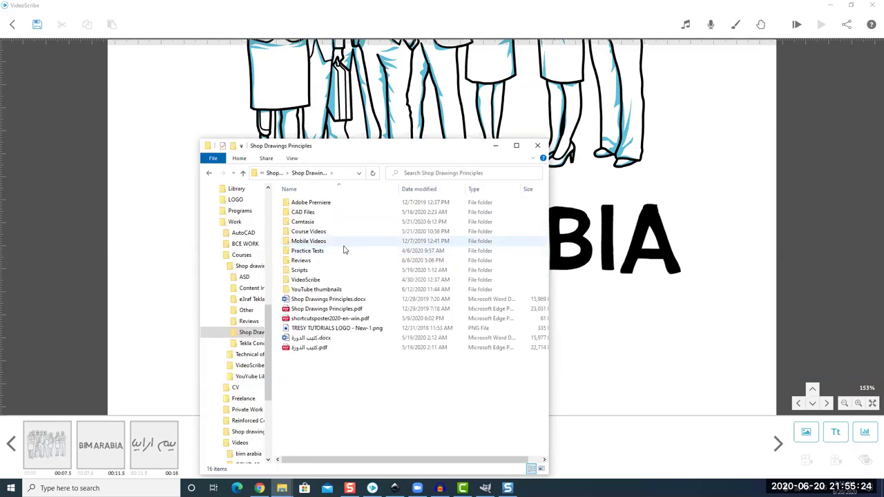
Step: Open VideoScribe > Part III and play LAP SPLICE IN FLAT SLAB-1.wmv
{"action": "left_click", "coordinate": [320, 279]}
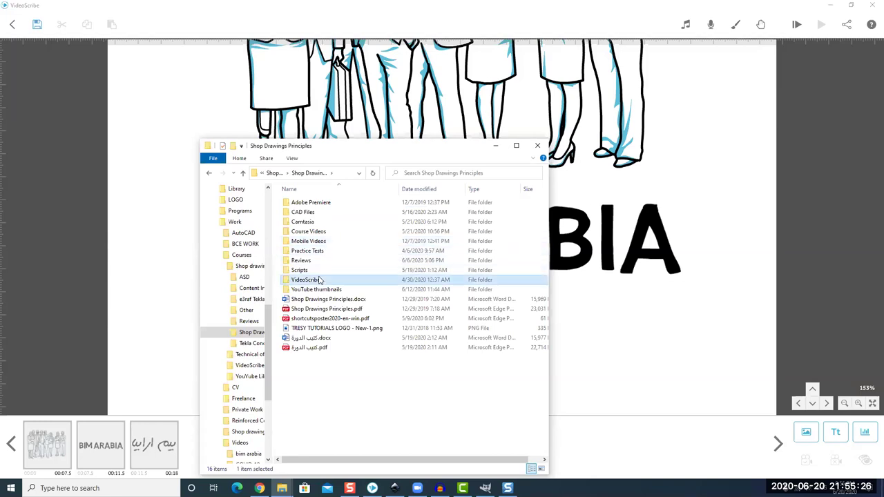
{"action": "double_click", "coordinate": [319, 280]}
{"action": "double_click", "coordinate": [309, 232]}
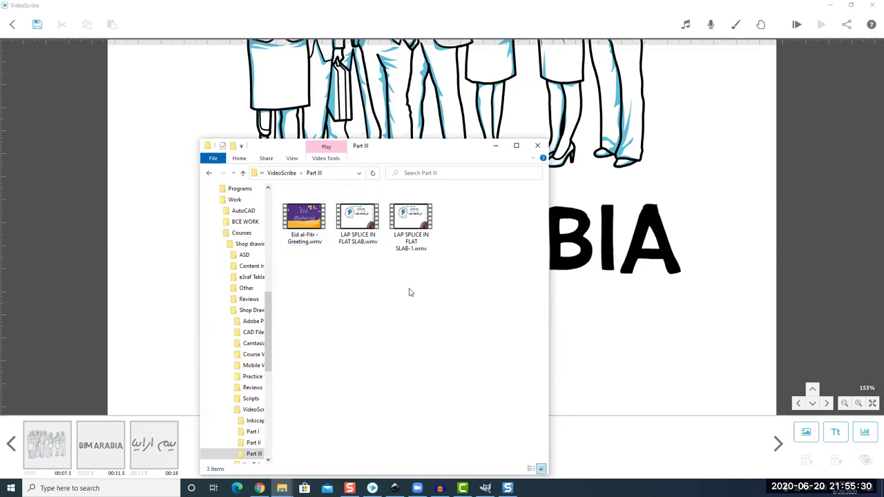
{"action": "double_click", "coordinate": [410, 221]}
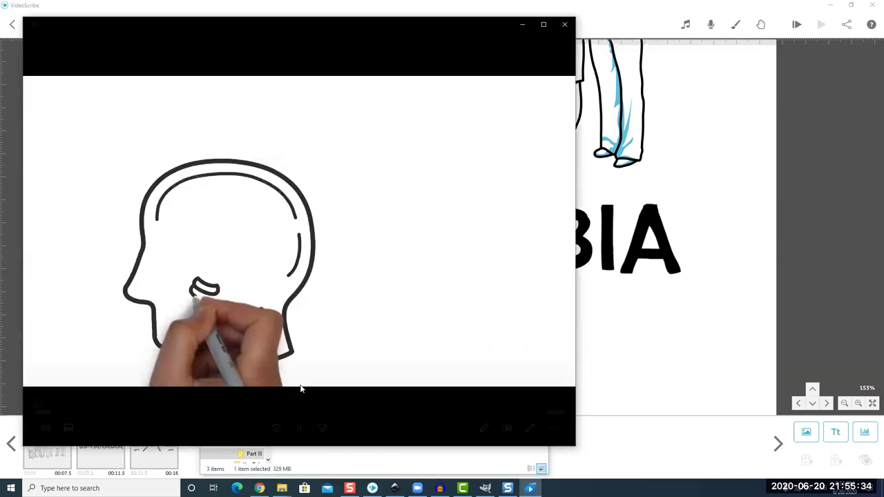
Step: Pause LAP SPLICE IN FLAT SLAB-1 at 0:00:04 and return to the Camtasia project
{"action": "left_click", "coordinate": [299, 429]}
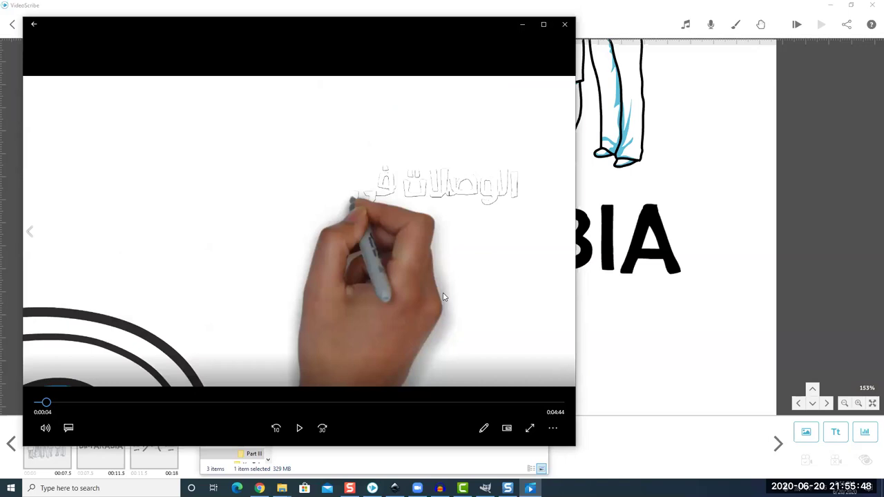
{"action": "mouse_move", "coordinate": [444, 295]}
{"action": "mouse_move", "coordinate": [440, 489]}
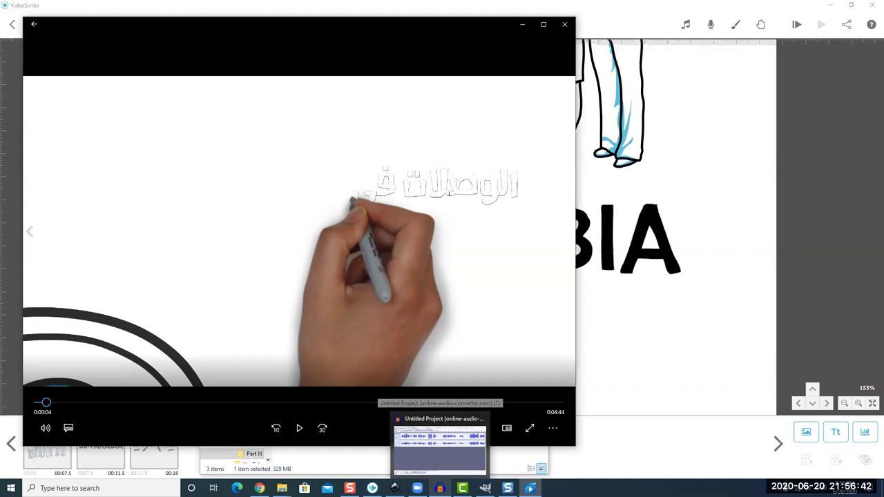
{"action": "mouse_move", "coordinate": [259, 488]}
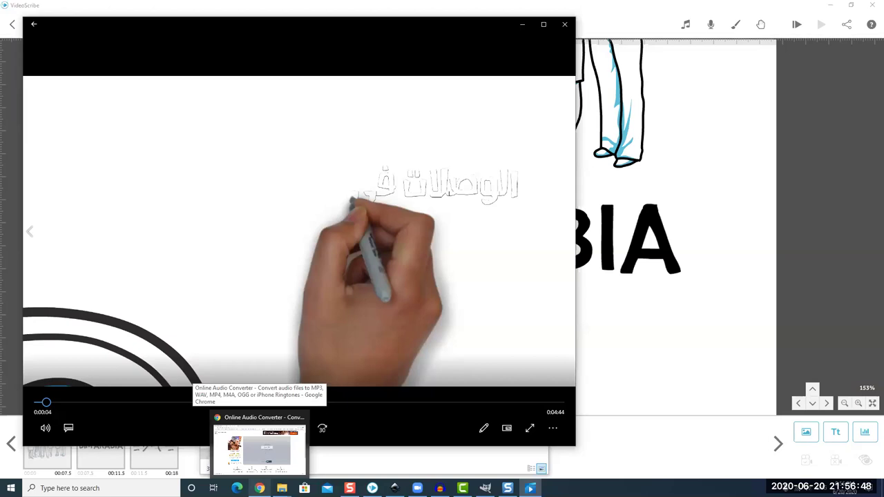
{"action": "mouse_move", "coordinate": [507, 393]}
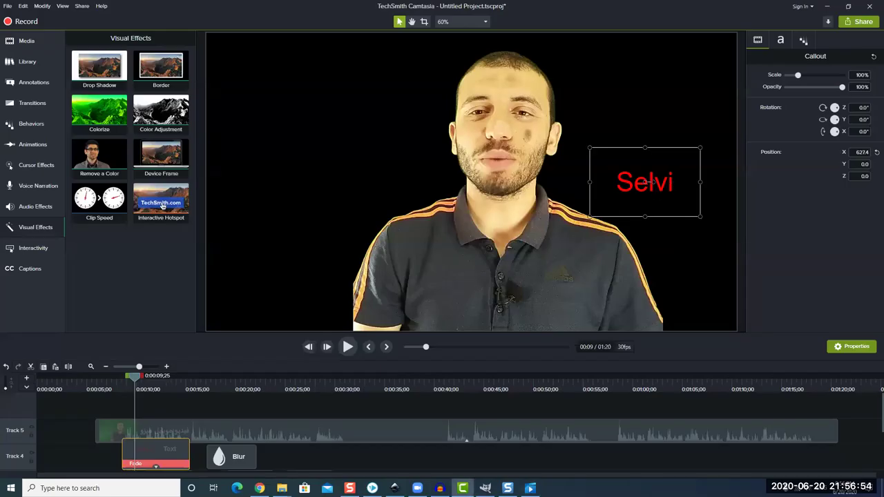
Step: Retype the callout as 'boya BY-M1' on one line, move the presenter left, and place the callout beside him
{"action": "double_click", "coordinate": [673, 184]}
{"action": "type", "text": "boya BY-M1"}
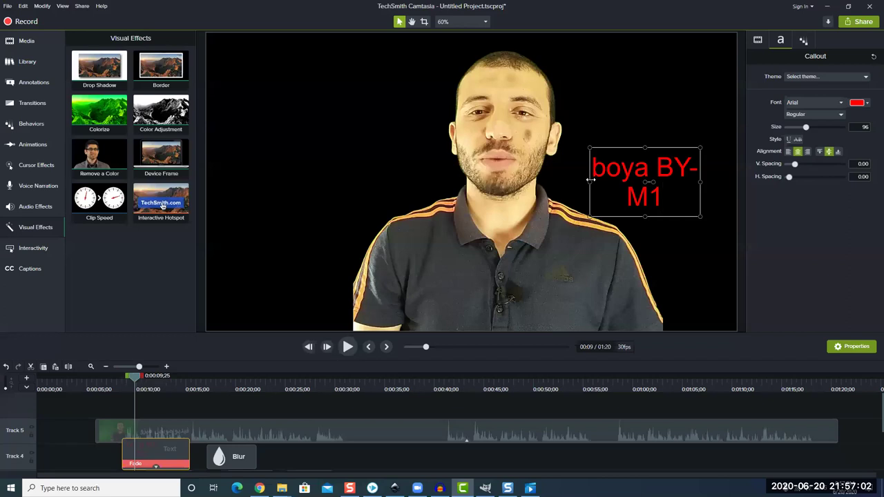
{"action": "left_click_drag", "start_coordinate": [588, 181], "coordinate": [535, 181]}
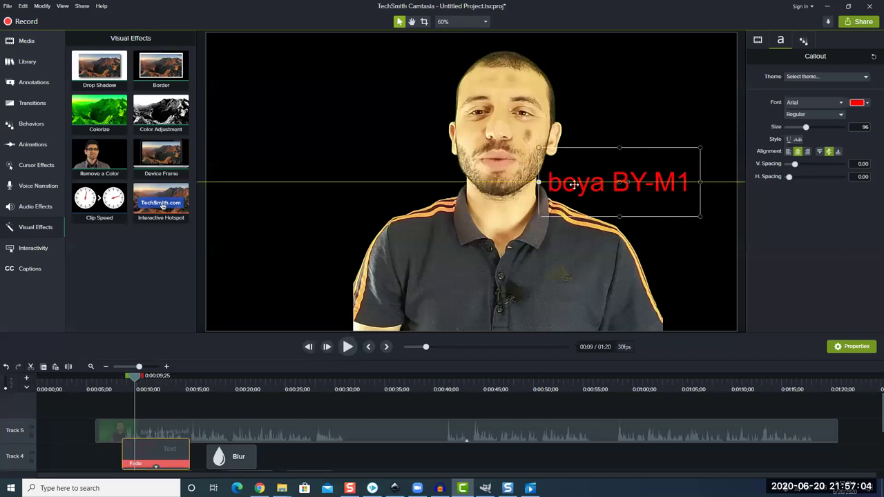
{"action": "mouse_move", "coordinate": [611, 181]}
{"action": "left_mouse_down"}
{"action": "mouse_move", "coordinate": [627, 164]}
{"action": "mouse_move", "coordinate": [505, 185]}
{"action": "left_mouse_up"}
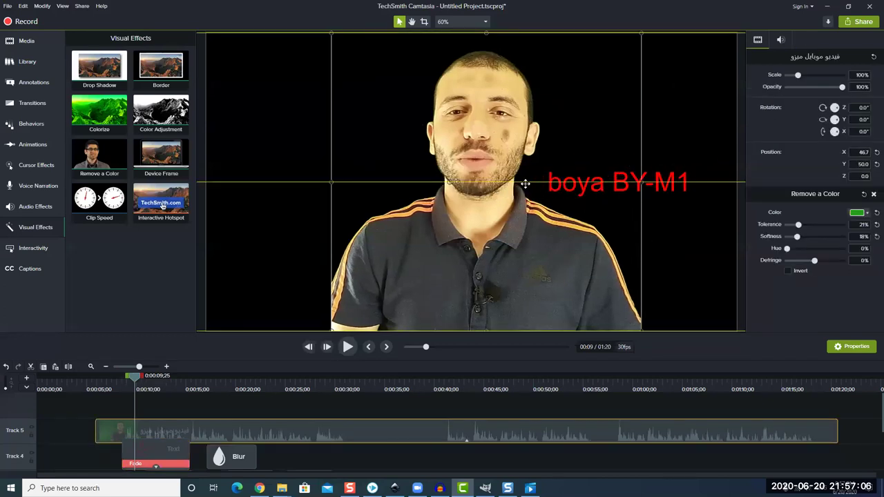
{"action": "left_click_drag", "start_coordinate": [671, 183], "coordinate": [680, 185]}
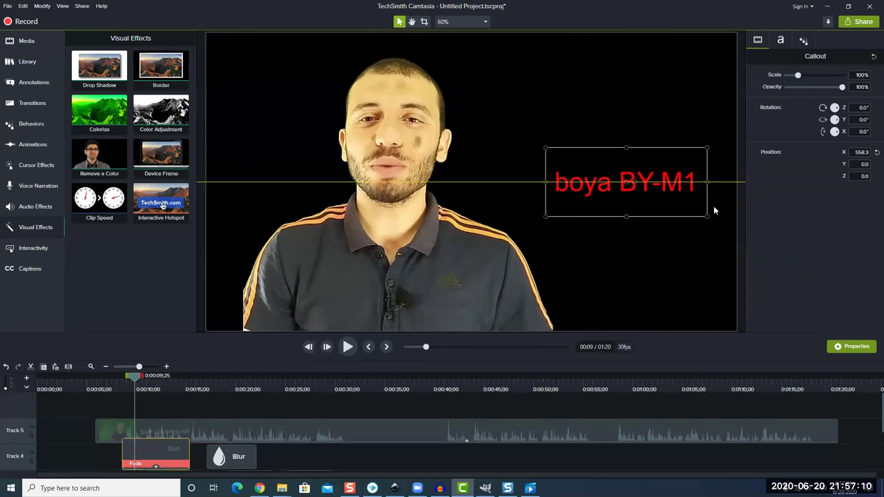
{"action": "left_click", "coordinate": [211, 409]}
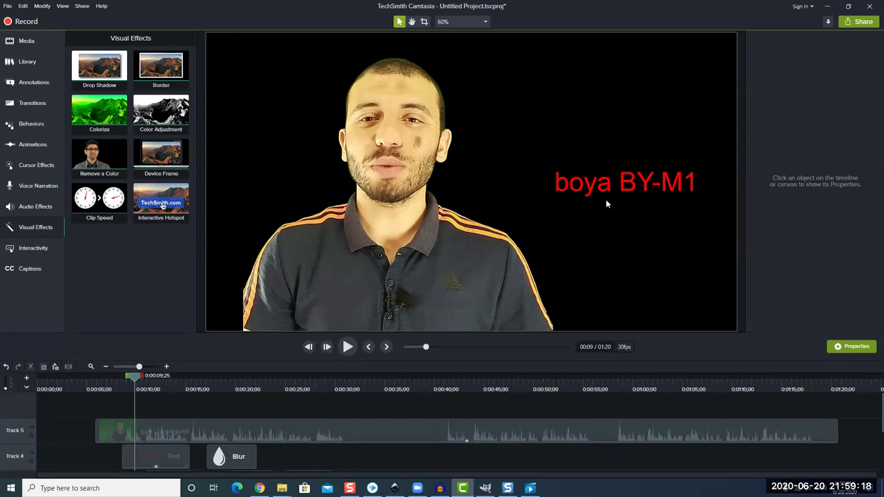
Step: Delete the Remove a Color effect from the Track 5 talking-head clip to restore its green background
{"action": "left_click", "coordinate": [484, 430]}
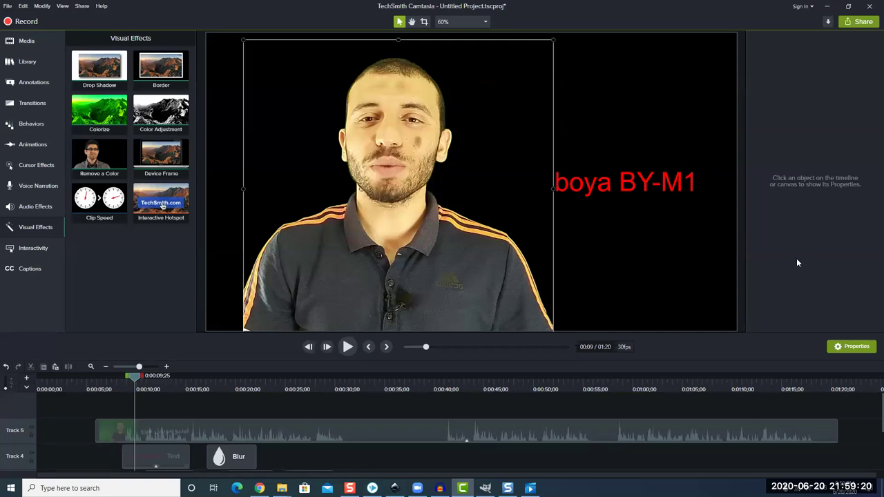
{"action": "left_click", "coordinate": [873, 194]}
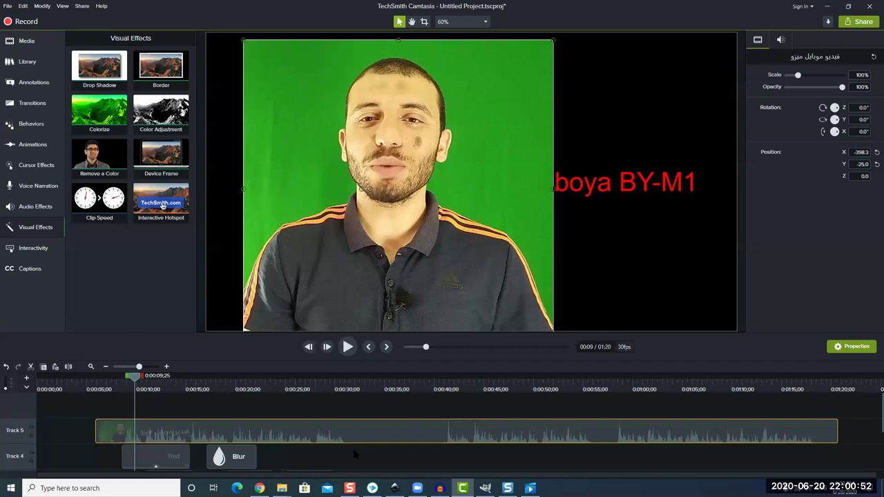
Step: Change the red callout's text from 'boya BY-M1' to 'tresy tutorials'
{"action": "left_click", "coordinate": [340, 411]}
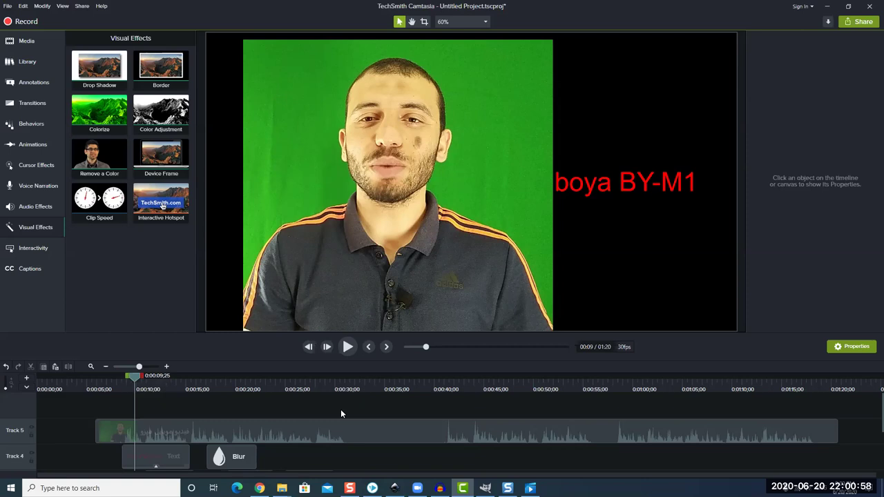
{"action": "left_click", "coordinate": [591, 183]}
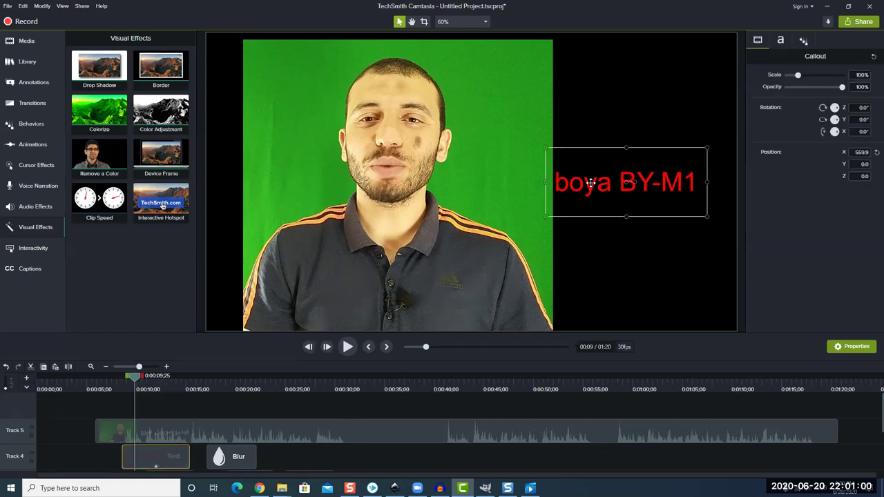
{"action": "double_click", "coordinate": [600, 185]}
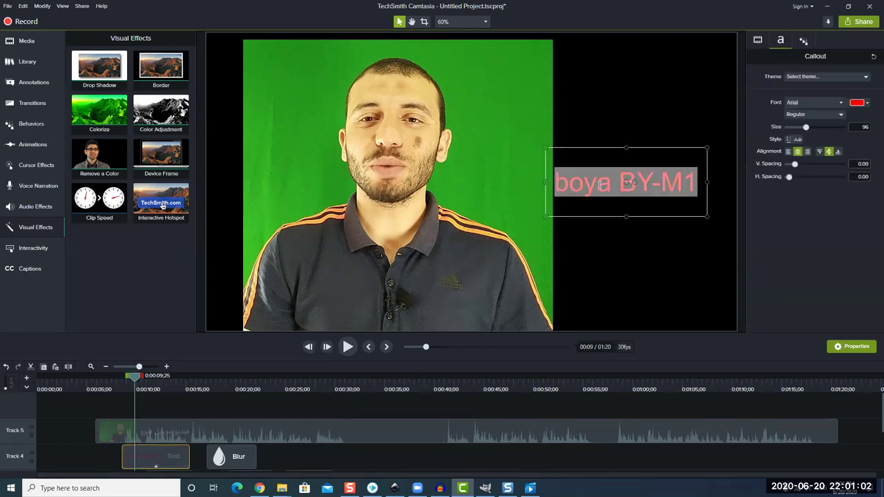
{"action": "type", "text": "tRE"}
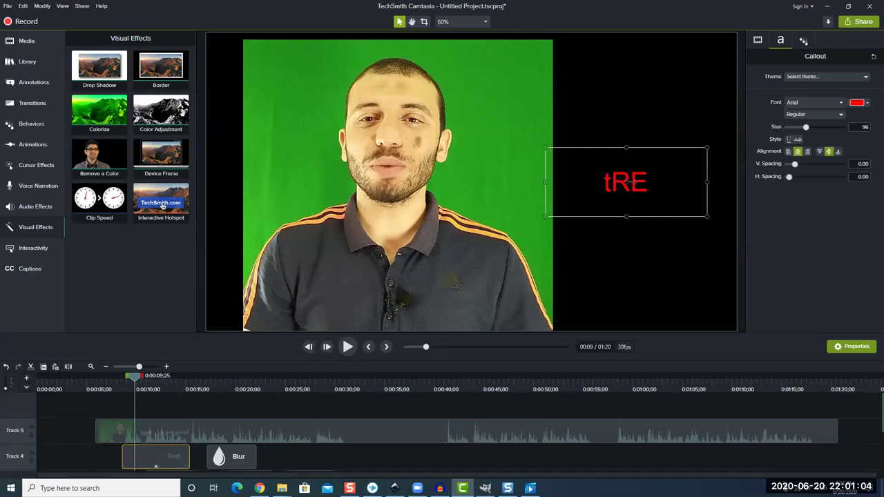
{"action": "key", "text": "BackSpace"}
{"action": "key", "text": "BackSpace"}
{"action": "key", "text": "BackSpace"}
{"action": "type", "text": "tresy tutorials"}
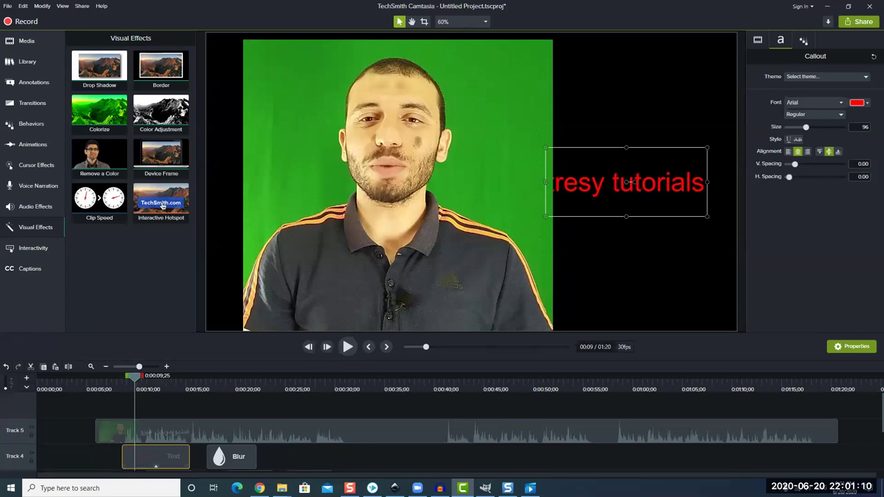
Step: Nudge the 'tresy tutorials' callout slightly to the right, then deselect it
{"action": "left_click", "coordinate": [666, 247]}
{"action": "left_click", "coordinate": [614, 184]}
{"action": "left_click_drag", "start_coordinate": [615, 184], "coordinate": [634, 185]}
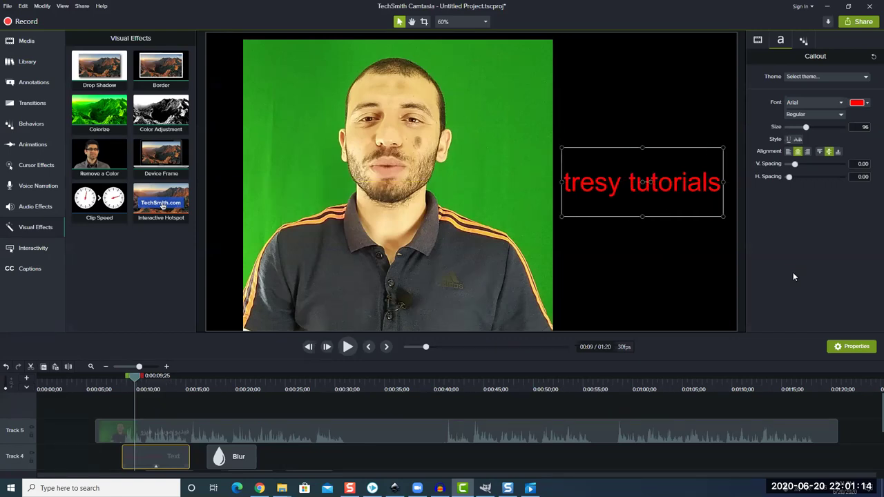
{"action": "left_click", "coordinate": [610, 412]}
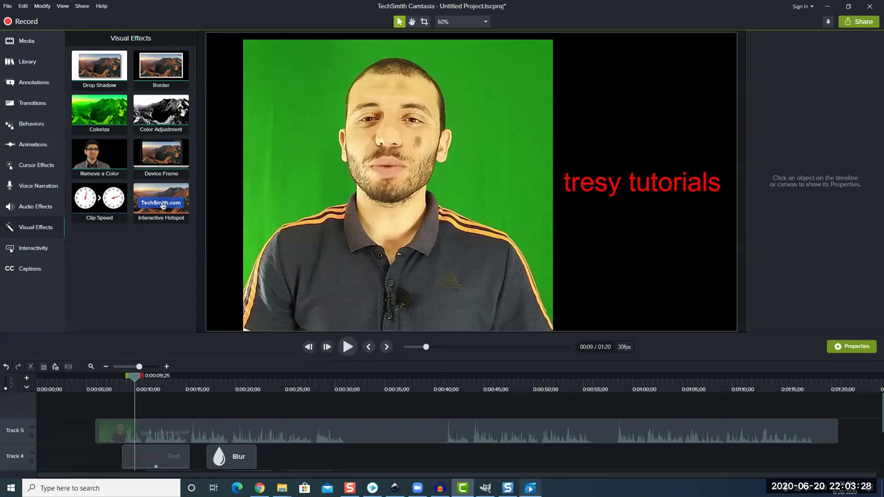
Step: Scroll the AlternativeTo home page down to the popular-searches list and right-click Adobe Photoshop
{"action": "mouse_move", "coordinate": [530, 488]}
{"action": "scroll", "coordinate": [405, 418], "scroll_direction": "down", "scroll_amount": 3}
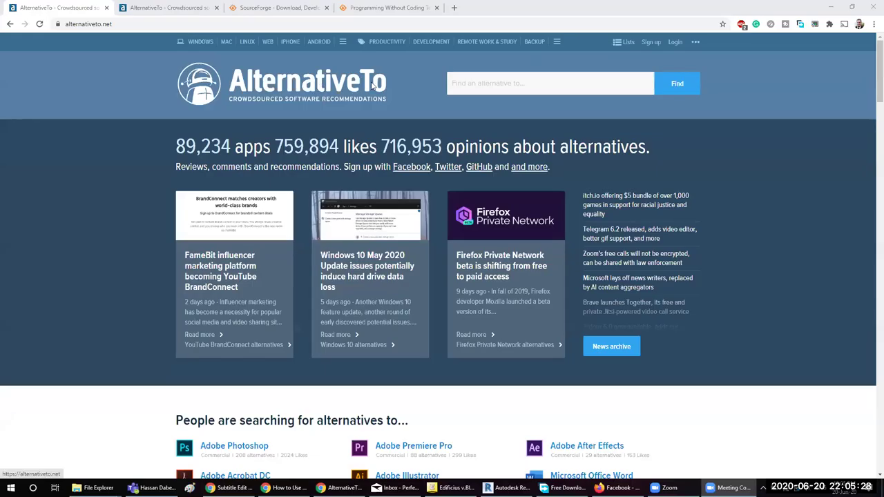
{"action": "scroll", "coordinate": [582, 149], "scroll_direction": "down", "scroll_amount": 2}
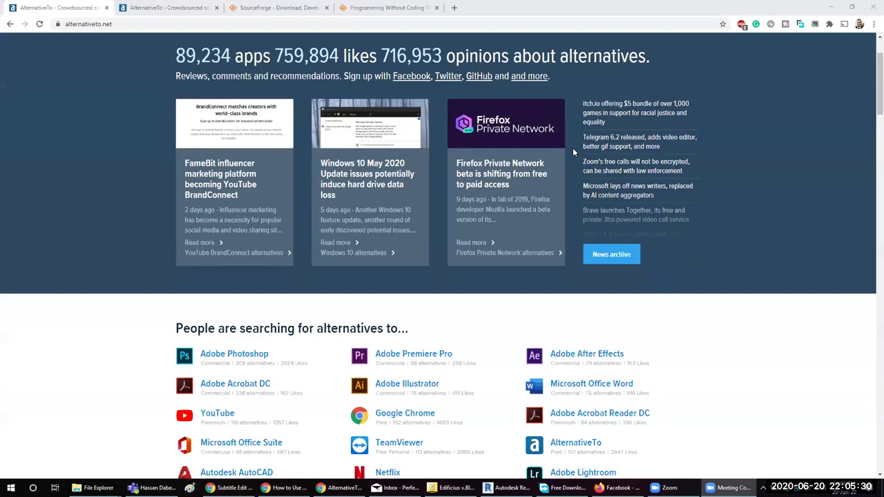
{"action": "scroll", "coordinate": [716, 250], "scroll_direction": "down", "scroll_amount": 1}
{"action": "scroll", "coordinate": [716, 246], "scroll_direction": "up", "scroll_amount": 2}
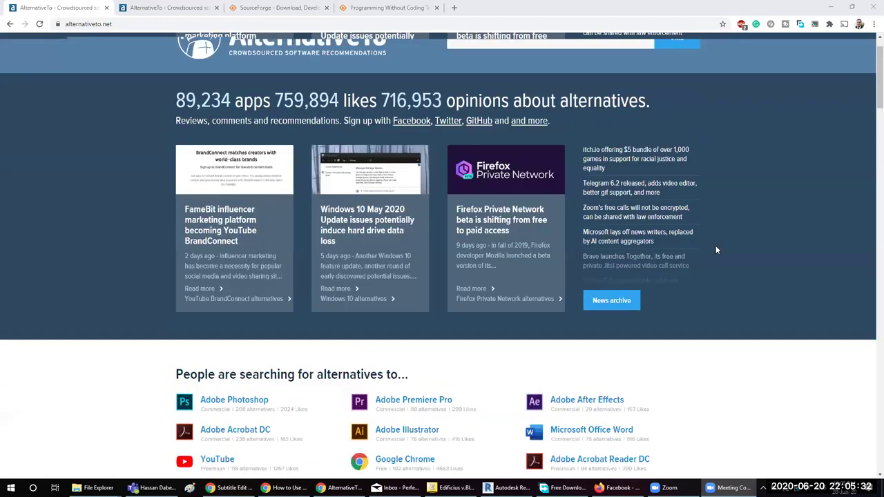
{"action": "scroll", "coordinate": [715, 246], "scroll_direction": "up", "scroll_amount": 1}
{"action": "scroll", "coordinate": [701, 252], "scroll_direction": "down", "scroll_amount": 4}
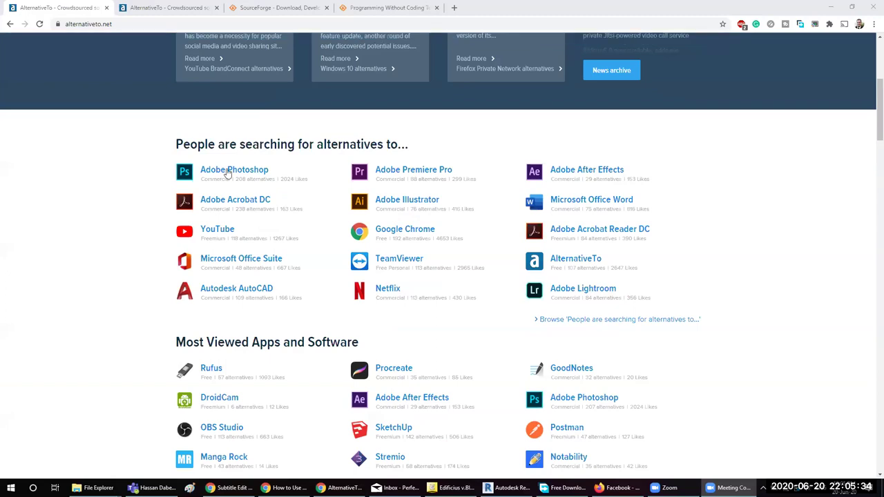
{"action": "right_click", "coordinate": [267, 179]}
Step: Open Adobe Photoshop's alternatives page in a new tab and switch to it
{"action": "left_click", "coordinate": [293, 188]}
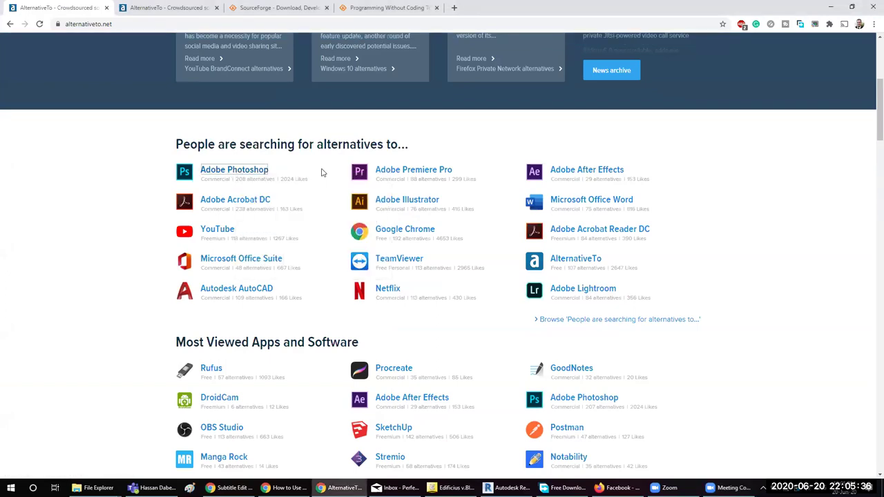
{"action": "left_click", "coordinate": [272, 8]}
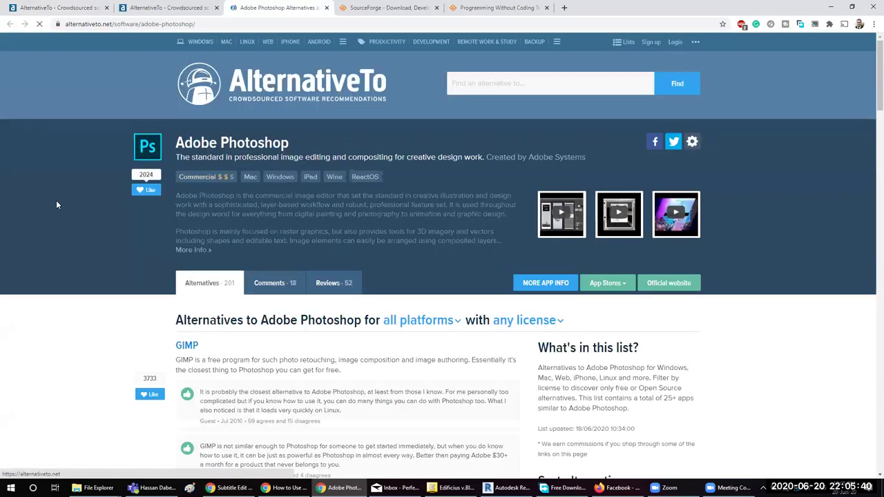
{"action": "scroll", "coordinate": [63, 204], "scroll_direction": "down", "scroll_amount": 2}
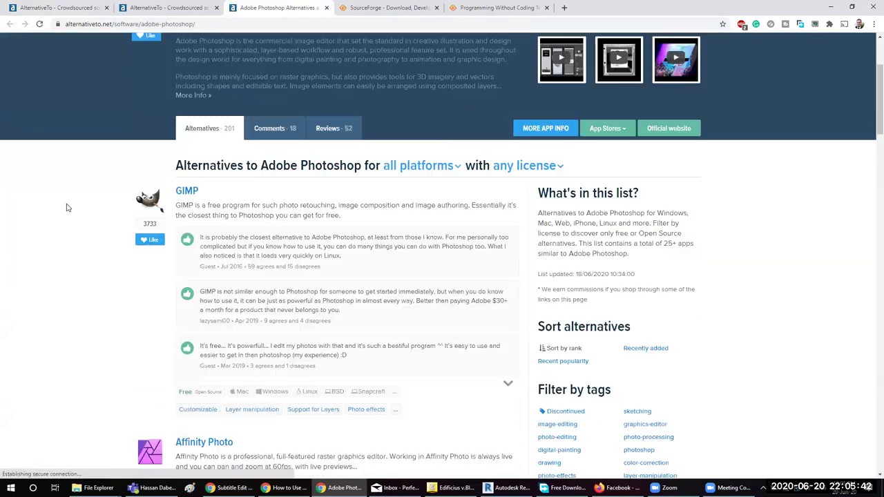
{"action": "scroll", "coordinate": [104, 190], "scroll_direction": "up", "scroll_amount": 2}
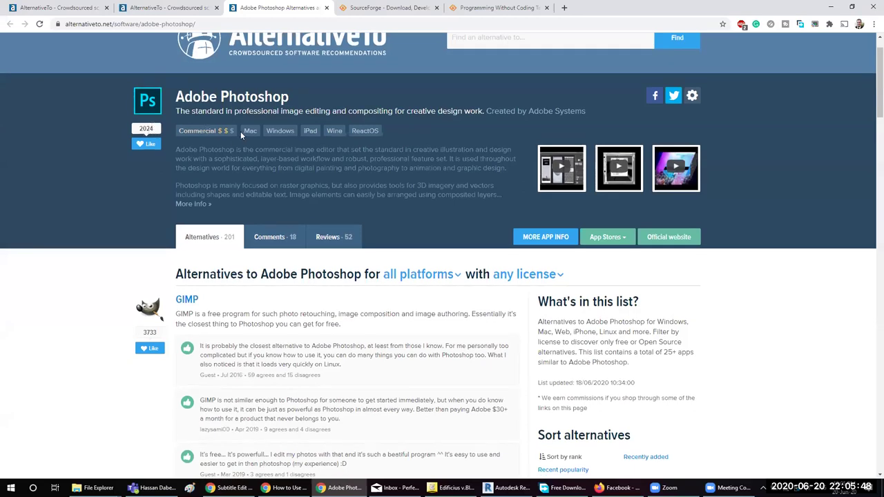
{"action": "scroll", "coordinate": [207, 155], "scroll_direction": "down", "scroll_amount": 2}
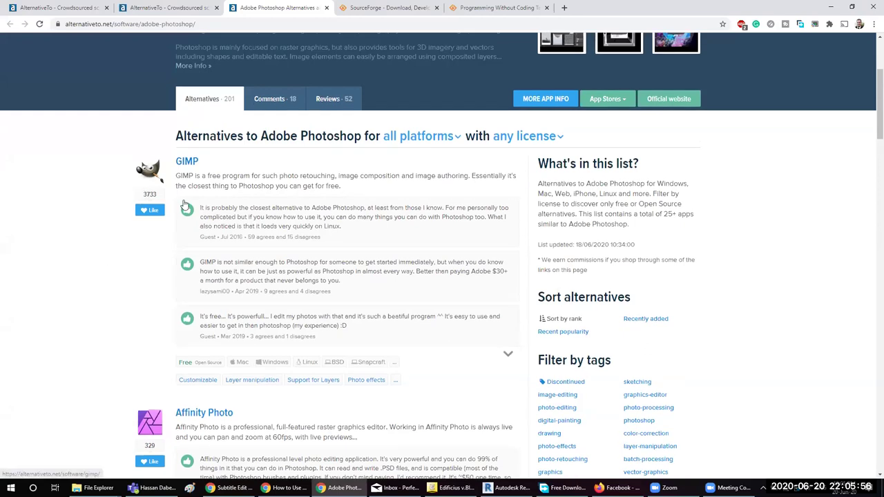
{"action": "scroll", "coordinate": [181, 200], "scroll_direction": "down", "scroll_amount": 3}
{"action": "scroll", "coordinate": [180, 190], "scroll_direction": "up", "scroll_amount": 3}
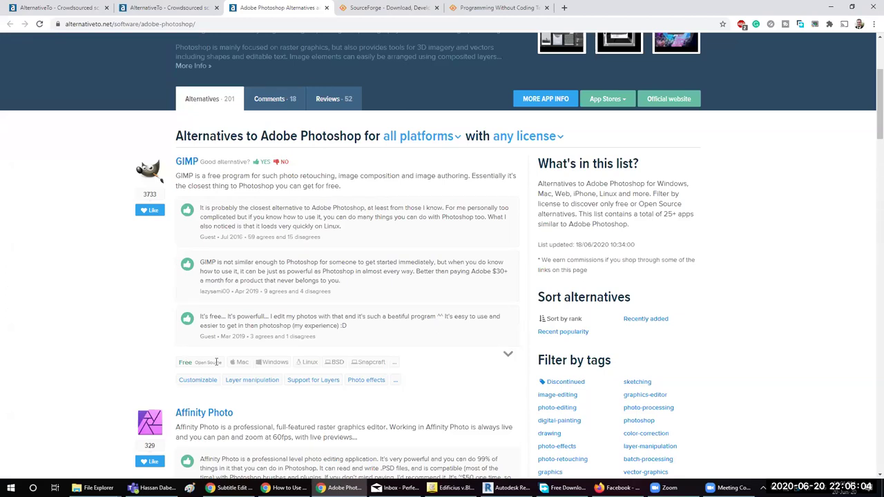
Step: Scroll through GIMP, Affinity Photo, Krita and Paint.NET, then return to the home page tab
{"action": "scroll", "coordinate": [207, 361], "scroll_direction": "down", "scroll_amount": 3}
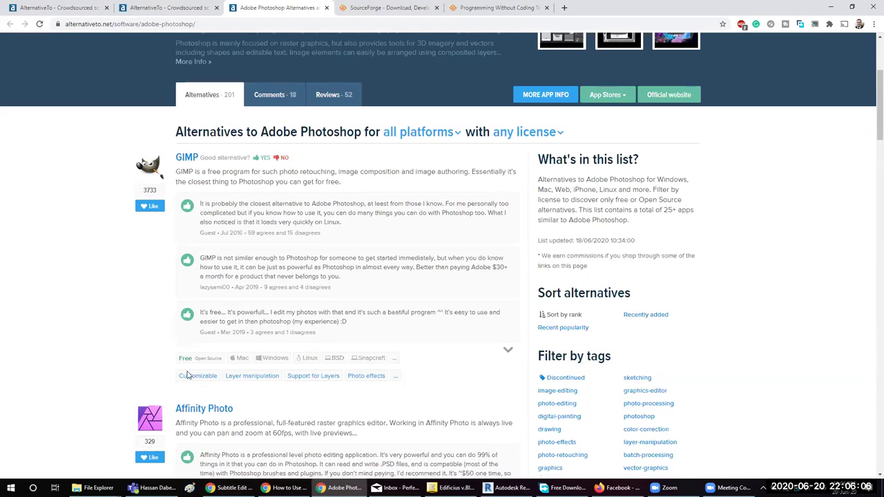
{"action": "scroll", "coordinate": [172, 353], "scroll_direction": "down", "scroll_amount": 2}
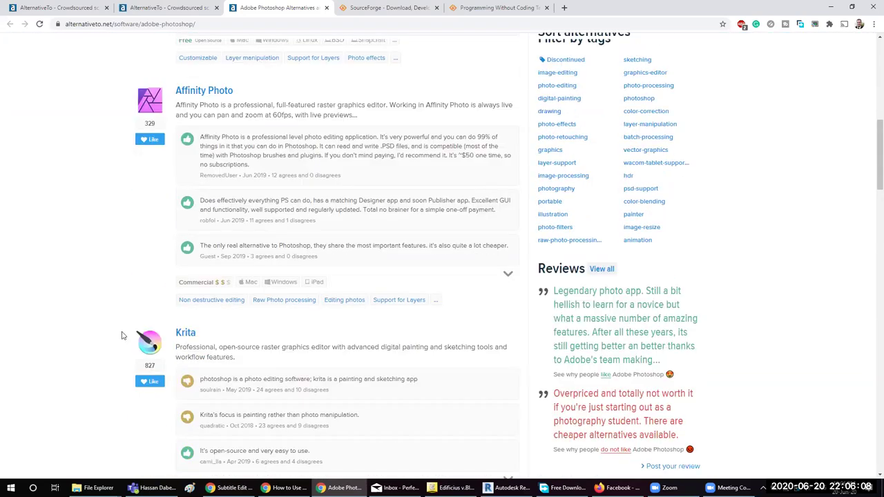
{"action": "scroll", "coordinate": [174, 348], "scroll_direction": "down", "scroll_amount": 3}
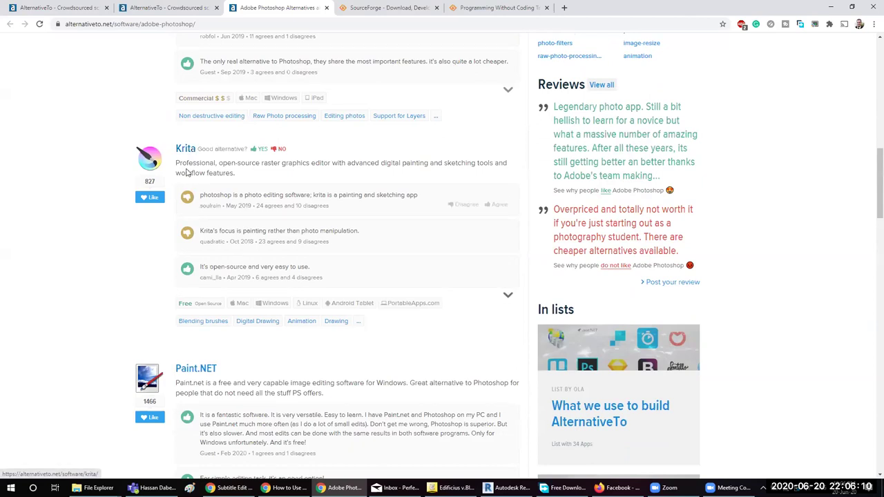
{"action": "scroll", "coordinate": [218, 240], "scroll_direction": "down", "scroll_amount": 1}
{"action": "scroll", "coordinate": [218, 240], "scroll_direction": "down", "scroll_amount": 2}
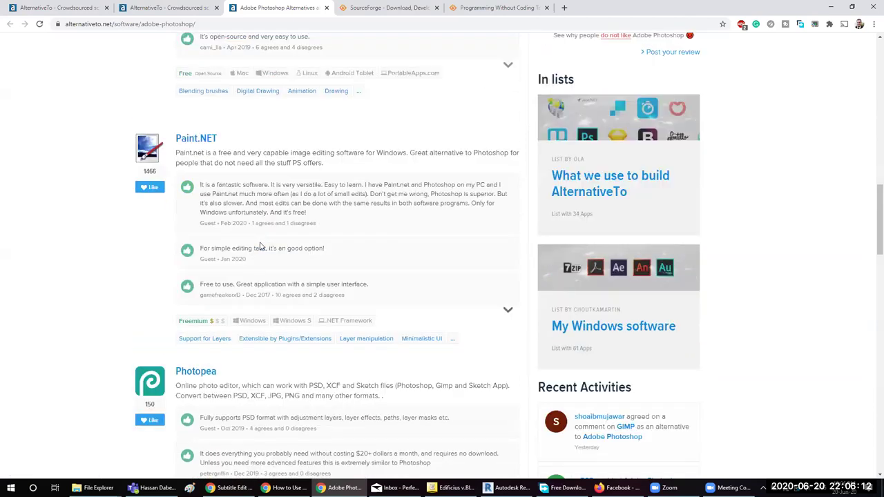
{"action": "scroll", "coordinate": [232, 246], "scroll_direction": "down", "scroll_amount": 1}
{"action": "scroll", "coordinate": [207, 234], "scroll_direction": "up", "scroll_amount": 5}
{"action": "scroll", "coordinate": [177, 217], "scroll_direction": "up", "scroll_amount": 2}
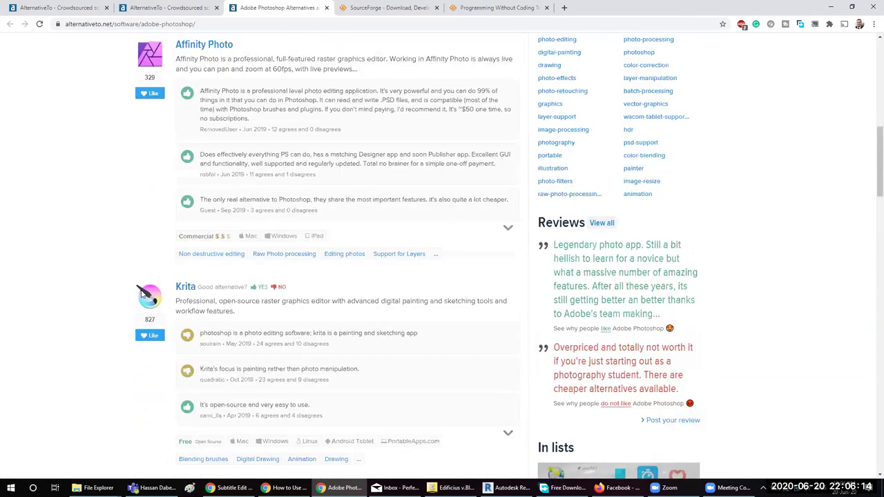
{"action": "scroll", "coordinate": [183, 238], "scroll_direction": "up", "scroll_amount": 3}
{"action": "scroll", "coordinate": [188, 221], "scroll_direction": "up", "scroll_amount": 2}
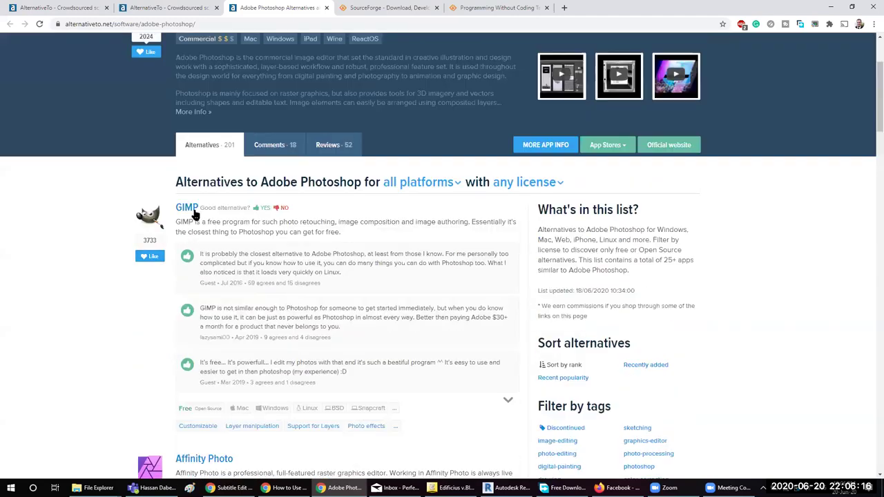
{"action": "scroll", "coordinate": [176, 175], "scroll_direction": "up", "scroll_amount": 2}
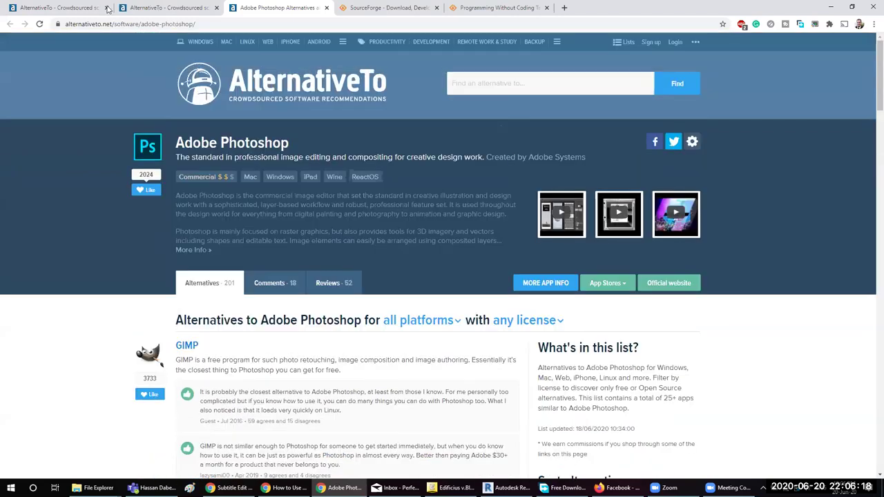
{"action": "left_click", "coordinate": [62, 8]}
Step: Open Adobe Premiere Pro's alternatives in a new tab and scroll down to DaVinci Resolve
{"action": "scroll", "coordinate": [402, 178], "scroll_direction": "down", "scroll_amount": 4}
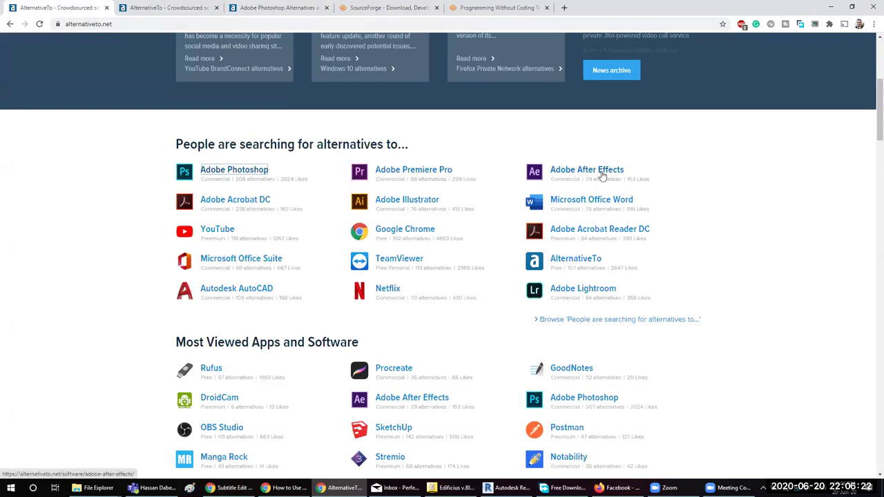
{"action": "left_click", "coordinate": [442, 174]}
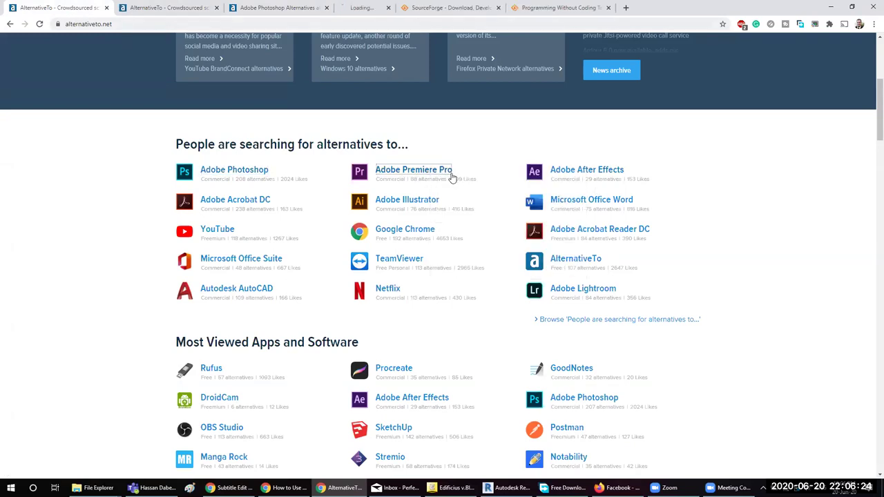
{"action": "middle_click", "coordinate": [442, 174]}
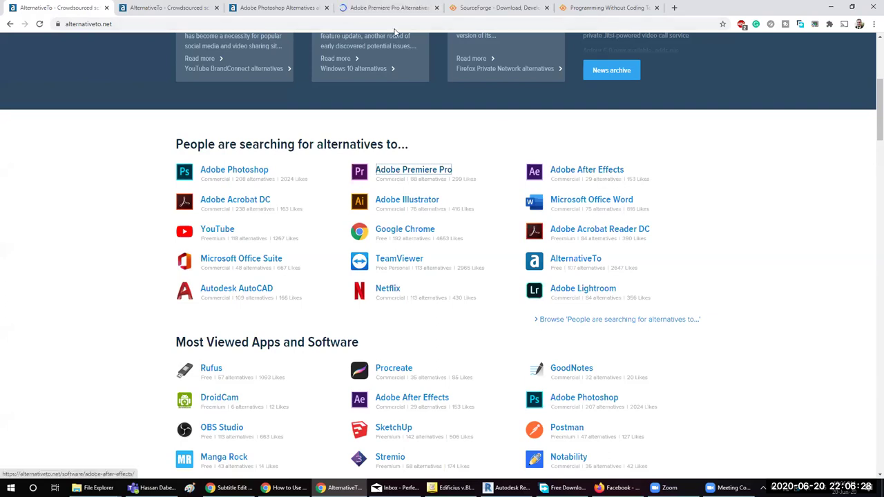
{"action": "left_click", "coordinate": [378, 9]}
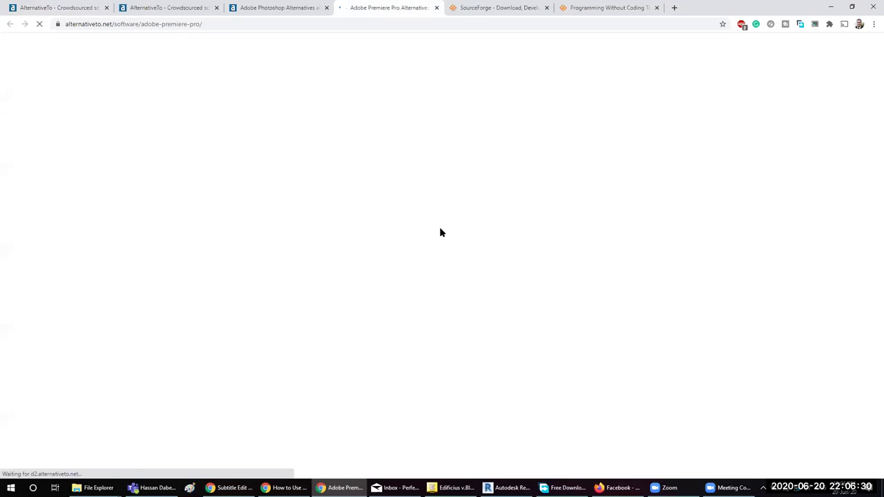
{"action": "scroll", "coordinate": [360, 270], "scroll_direction": "down", "scroll_amount": 2}
{"action": "scroll", "coordinate": [191, 143], "scroll_direction": "up", "scroll_amount": 2}
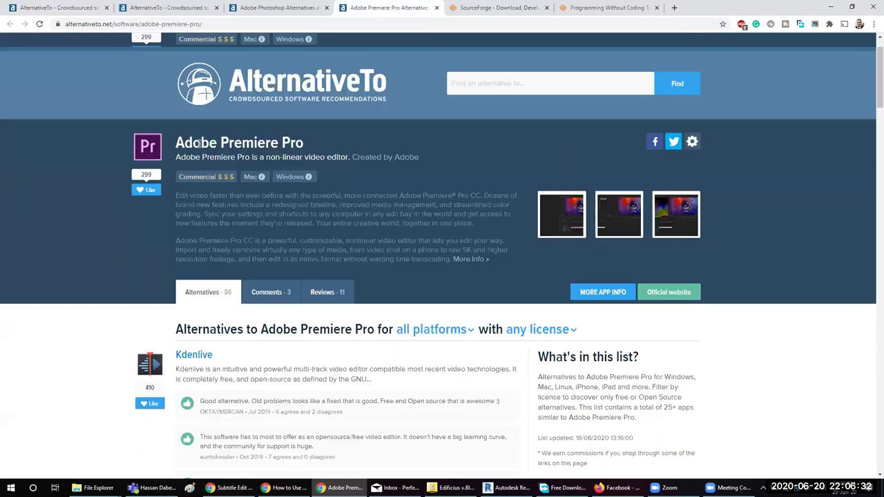
{"action": "scroll", "coordinate": [235, 209], "scroll_direction": "down", "scroll_amount": 3}
{"action": "scroll", "coordinate": [234, 208], "scroll_direction": "down", "scroll_amount": 2}
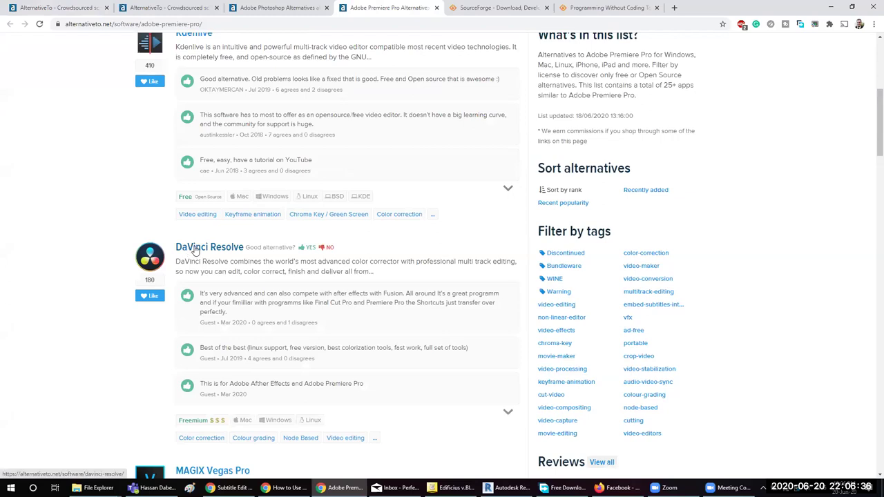
Step: Open the DaVinci Resolve page and review its Freemium pricing, platforms and feature tags
{"action": "left_click", "coordinate": [194, 251]}
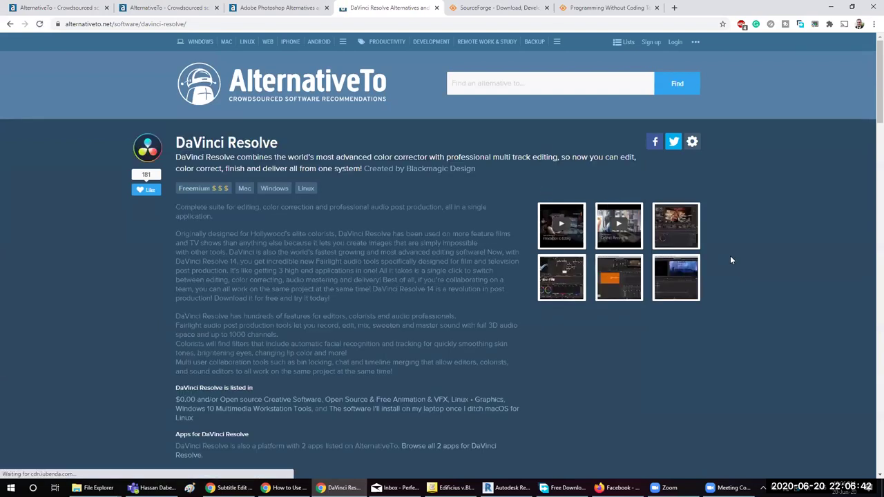
{"action": "scroll", "coordinate": [728, 259], "scroll_direction": "down", "scroll_amount": 3}
{"action": "scroll", "coordinate": [725, 265], "scroll_direction": "up", "scroll_amount": 3}
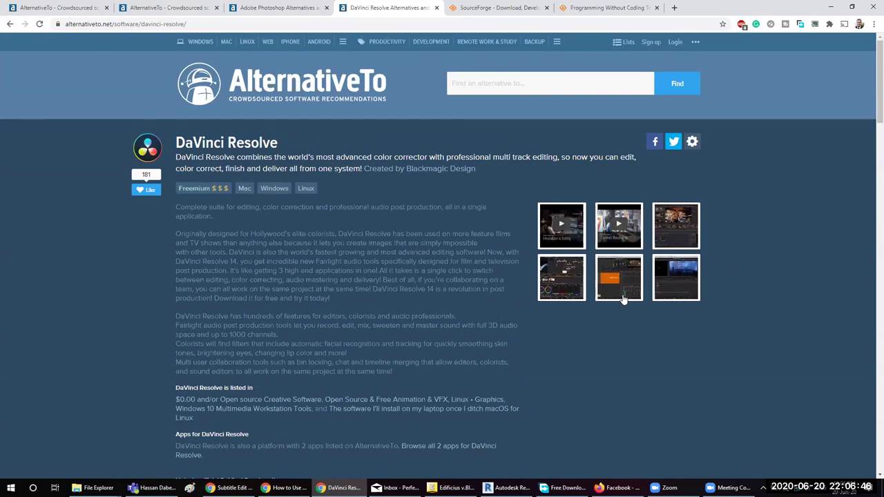
{"action": "scroll", "coordinate": [173, 256], "scroll_direction": "down", "scroll_amount": 3}
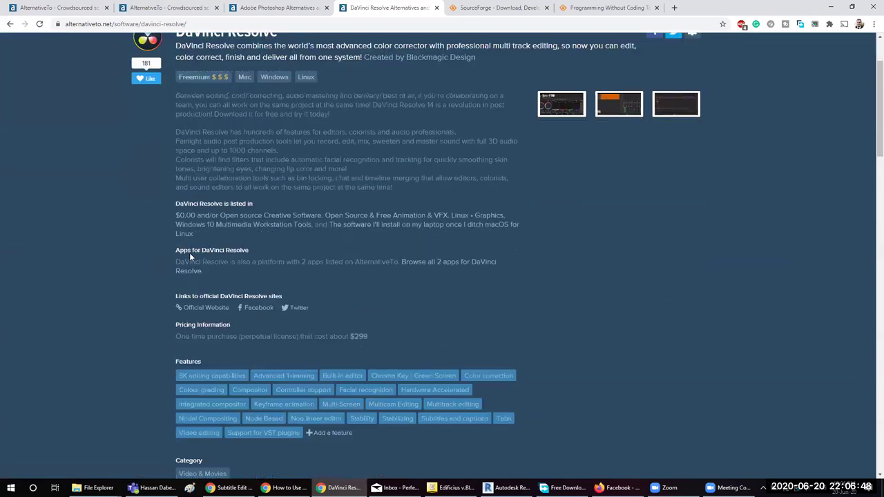
{"action": "scroll", "coordinate": [593, 290], "scroll_direction": "up", "scroll_amount": 3}
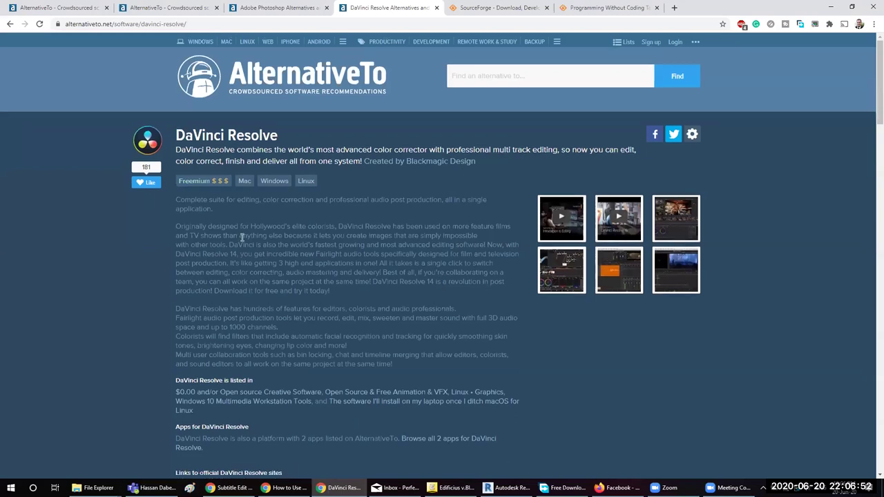
{"action": "scroll", "coordinate": [453, 237], "scroll_direction": "down", "scroll_amount": 5}
{"action": "scroll", "coordinate": [631, 262], "scroll_direction": "up", "scroll_amount": 5}
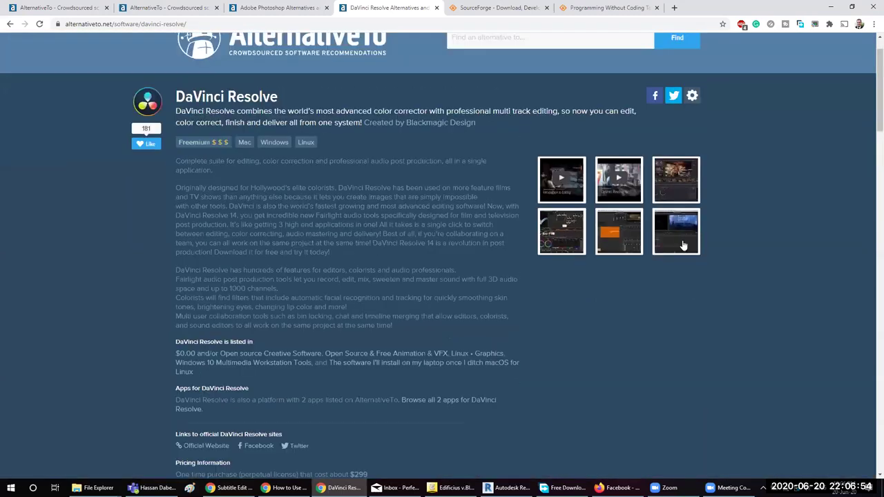
{"action": "left_click", "coordinate": [682, 241]}
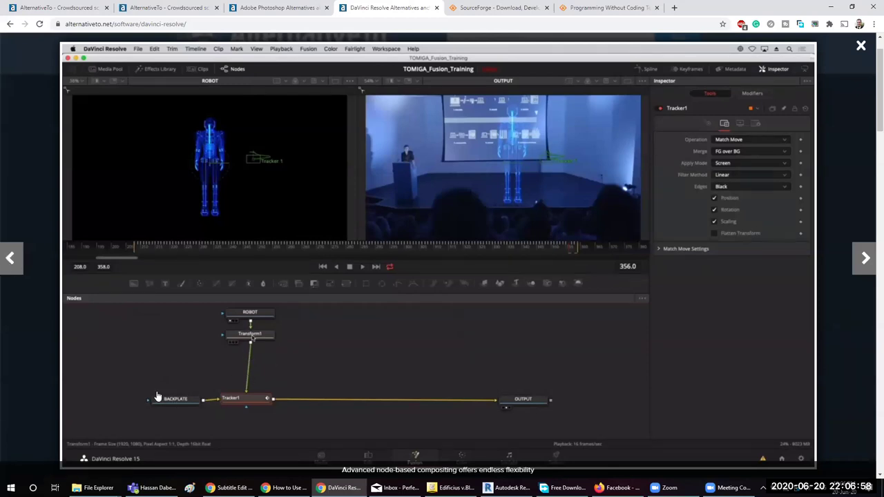
{"action": "left_click", "coordinate": [15, 266]}
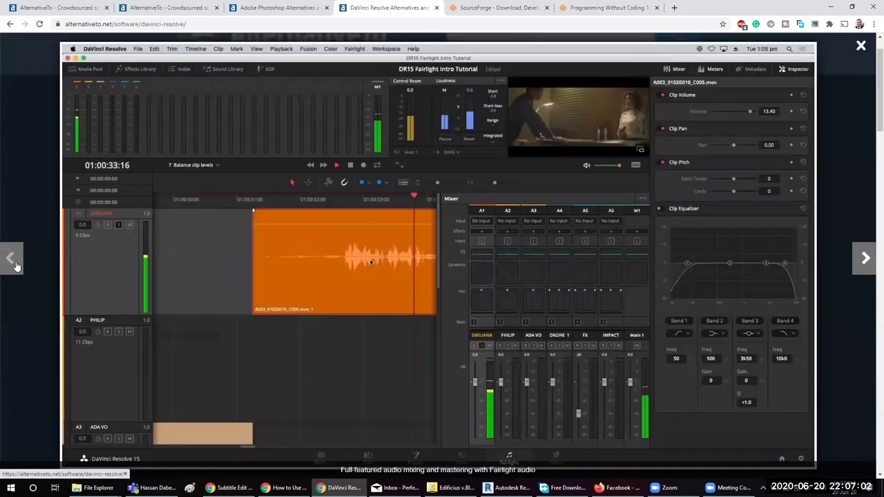
{"action": "left_click", "coordinate": [15, 266]}
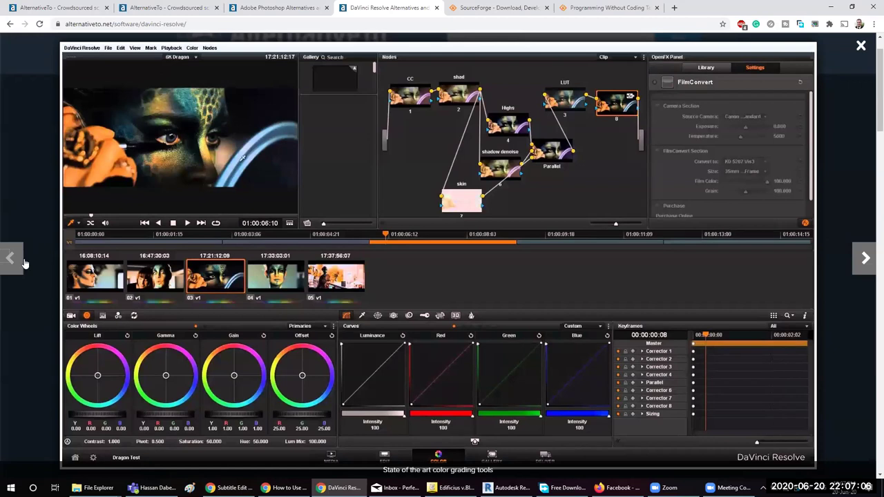
{"action": "left_click", "coordinate": [19, 261]}
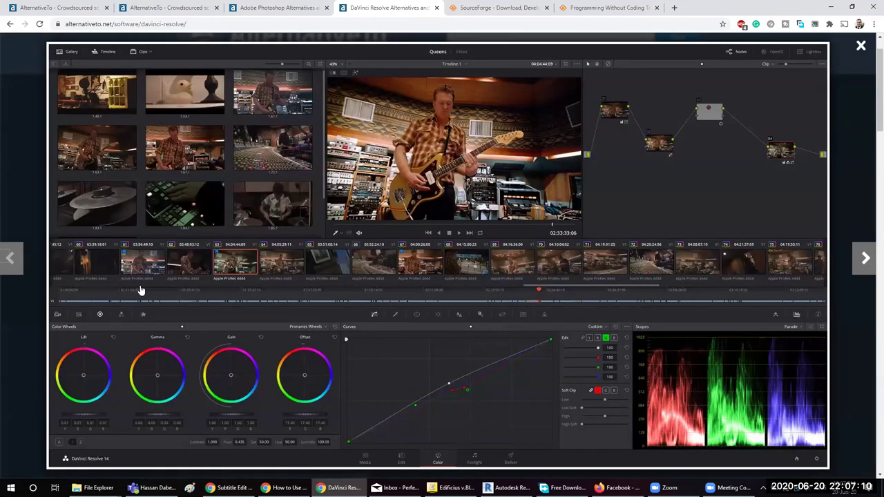
Step: Close the enlarged screenshot, return to the home page, and open Adobe Illustrator alternatives in a new tab
{"action": "left_click", "coordinate": [860, 45]}
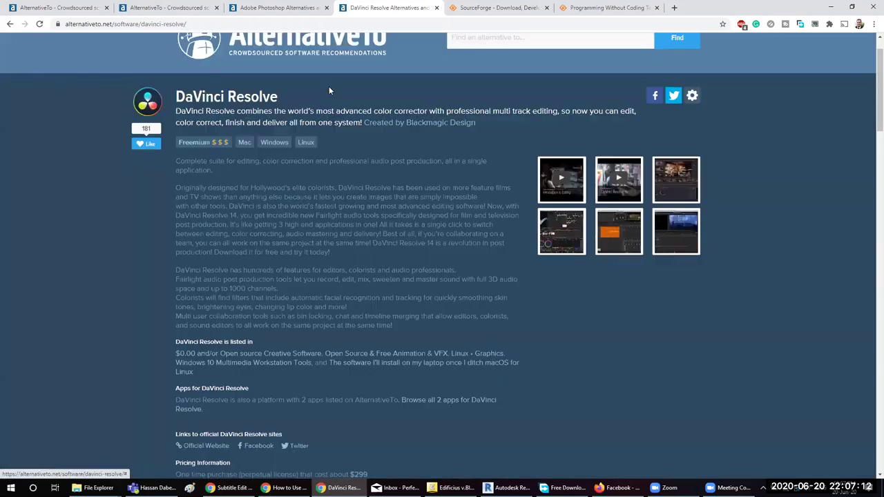
{"action": "left_click", "coordinate": [82, 10]}
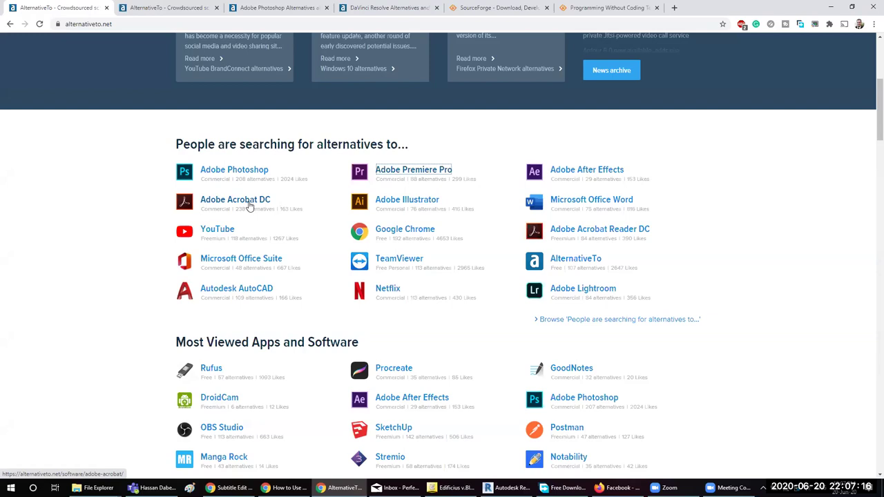
{"action": "scroll", "coordinate": [207, 207], "scroll_direction": "up", "scroll_amount": 4}
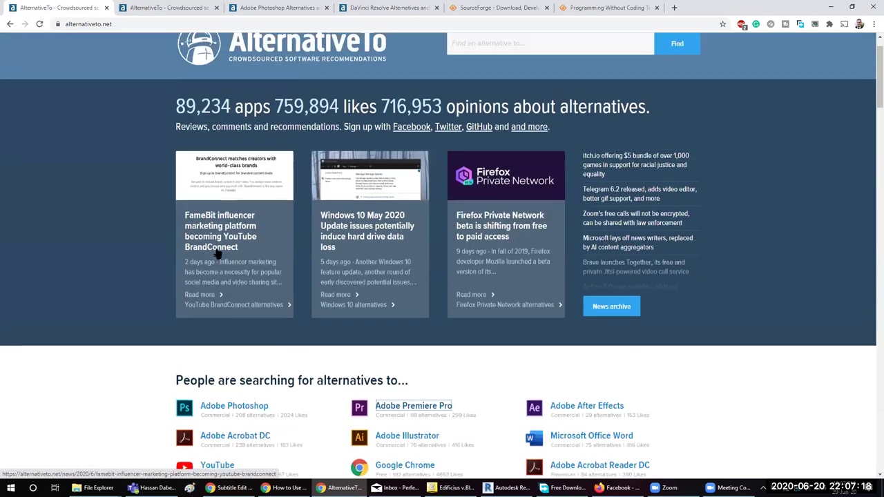
{"action": "scroll", "coordinate": [216, 254], "scroll_direction": "down", "scroll_amount": 3}
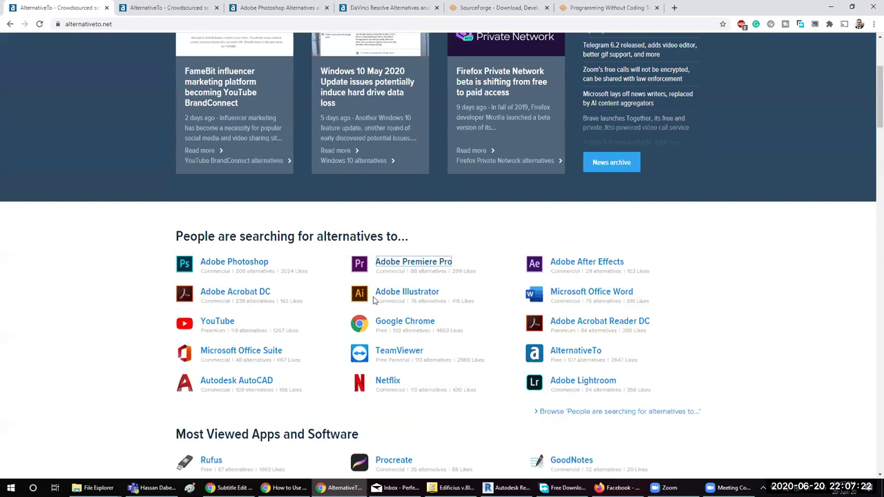
{"action": "right_click", "coordinate": [385, 295]}
{"action": "left_click", "coordinate": [397, 304]}
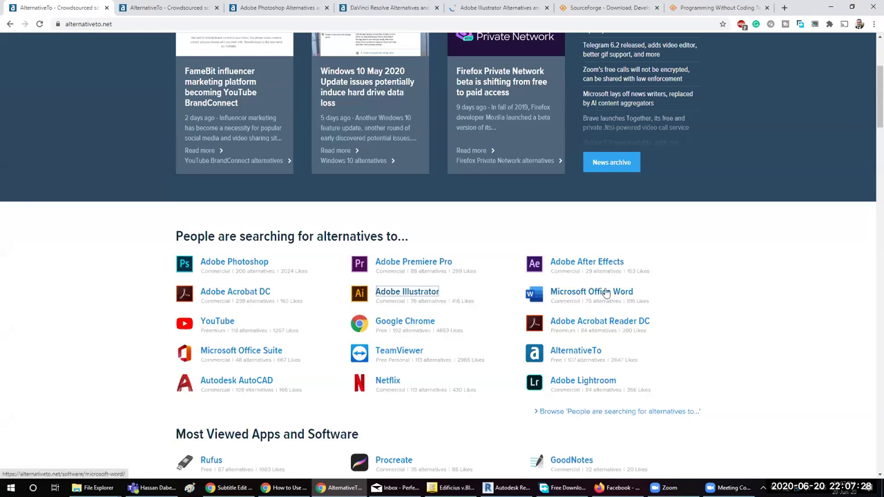
Step: On the Adobe Illustrator page, expand More Info to show its $21–$83 pricing and feature tags
{"action": "left_click", "coordinate": [488, 7]}
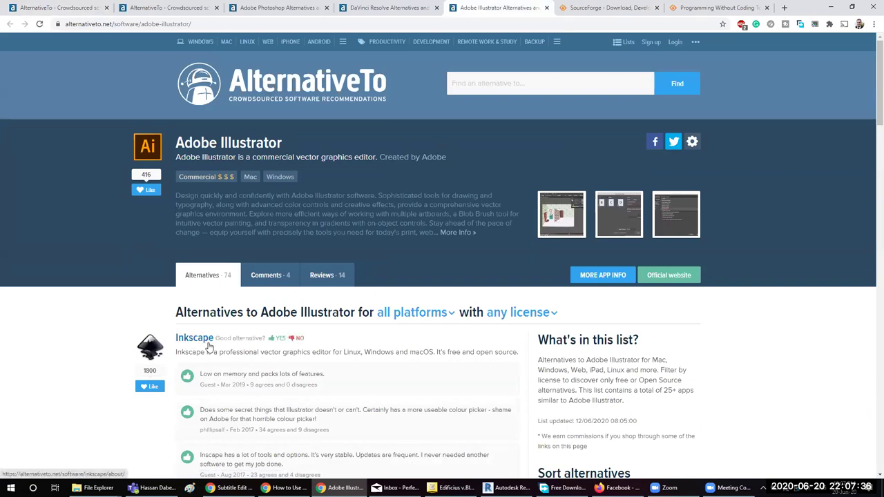
{"action": "scroll", "coordinate": [209, 343], "scroll_direction": "down", "scroll_amount": 2}
{"action": "scroll", "coordinate": [208, 343], "scroll_direction": "down", "scroll_amount": 1}
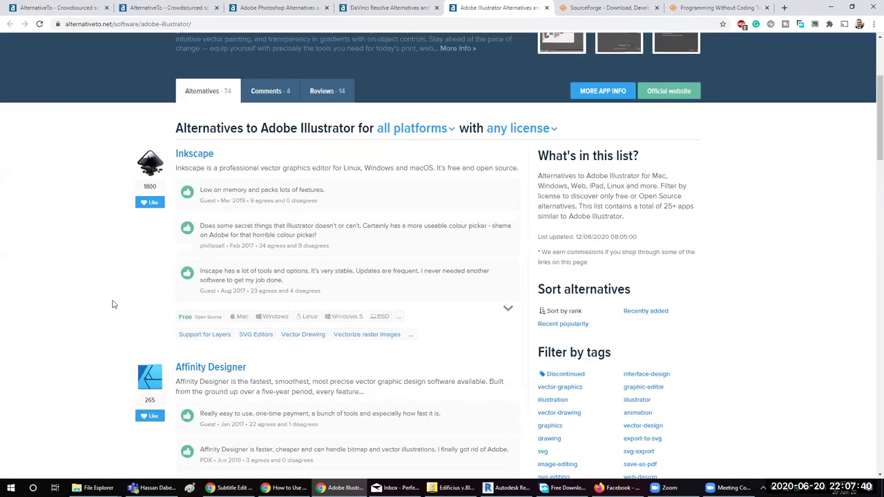
{"action": "scroll", "coordinate": [261, 271], "scroll_direction": "up", "scroll_amount": 3}
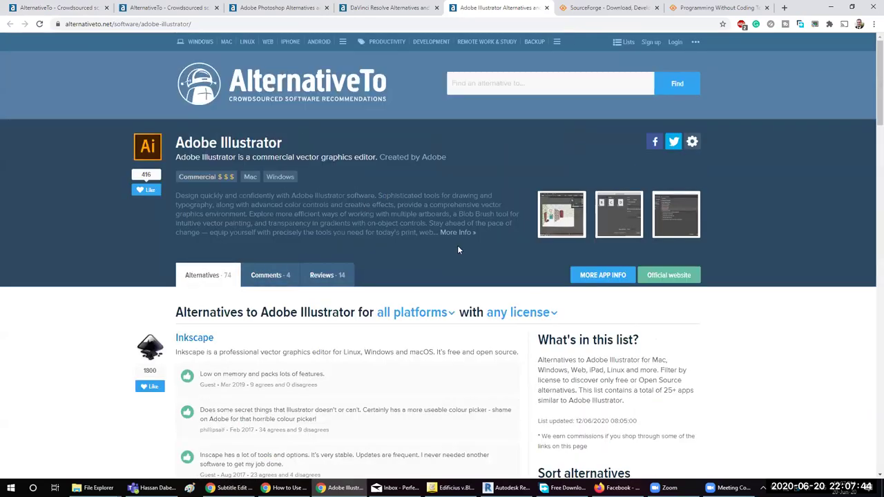
{"action": "left_click", "coordinate": [448, 233]}
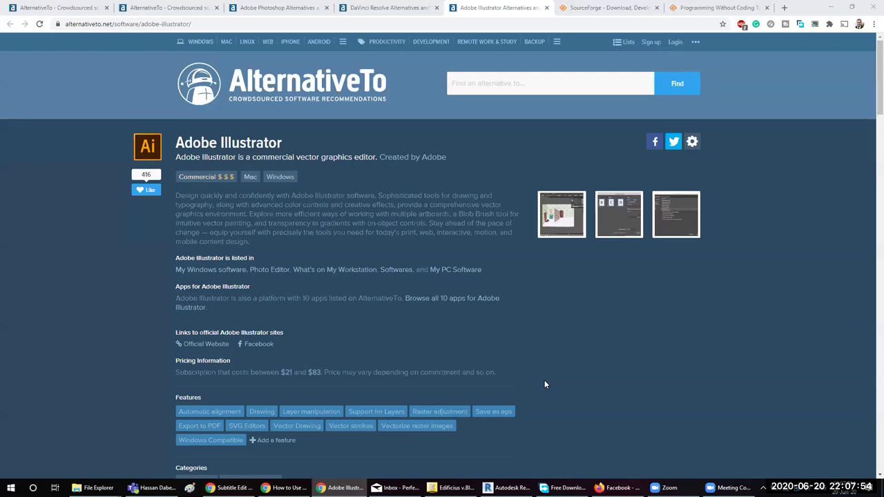
Step: Return to the AlternativeTo home tab and scroll down to Most Viewed Apps like Rufus and OBS Studio
{"action": "left_click", "coordinate": [74, 8]}
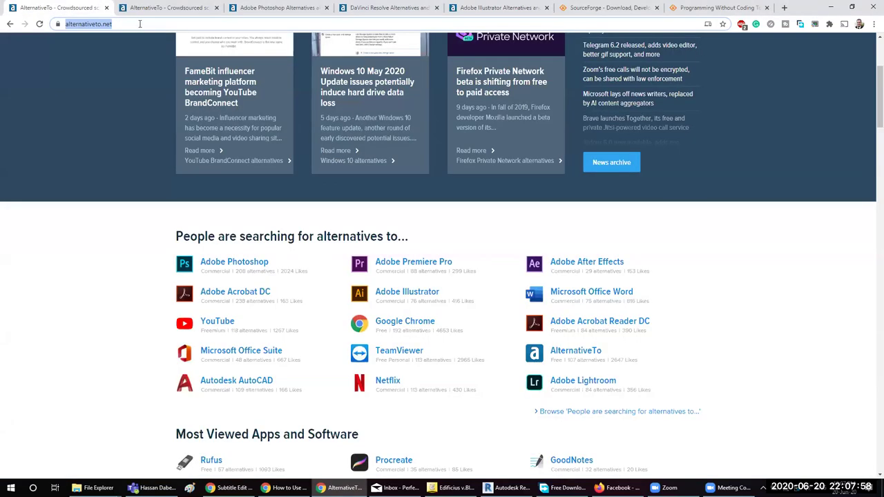
{"action": "left_click", "coordinate": [752, 445]}
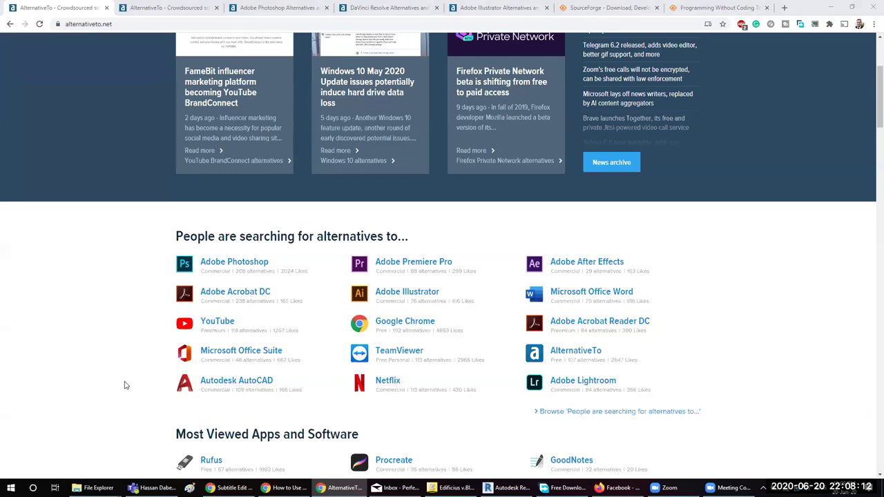
{"action": "scroll", "coordinate": [125, 386], "scroll_direction": "down", "scroll_amount": 3}
{"action": "scroll", "coordinate": [125, 385], "scroll_direction": "down", "scroll_amount": 2}
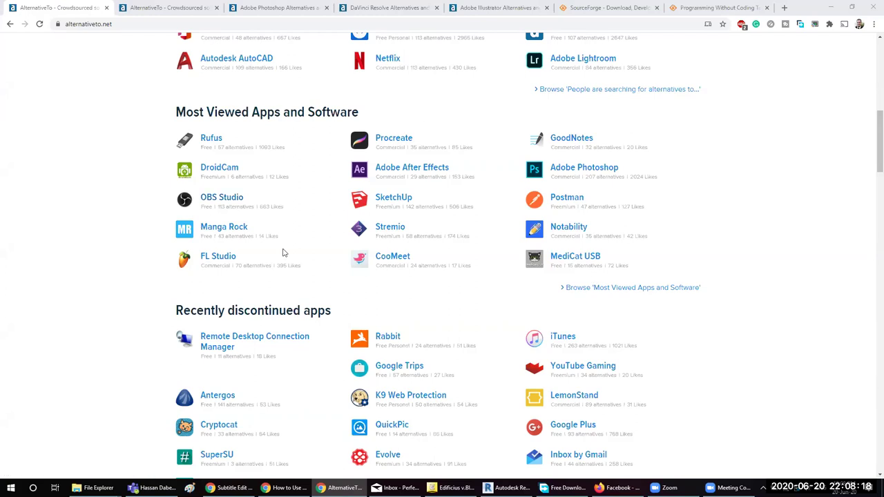
Step: Scroll the page back up, then switch application windows with Alt+Tab
{"action": "scroll", "coordinate": [283, 253], "scroll_direction": "up", "scroll_amount": 4}
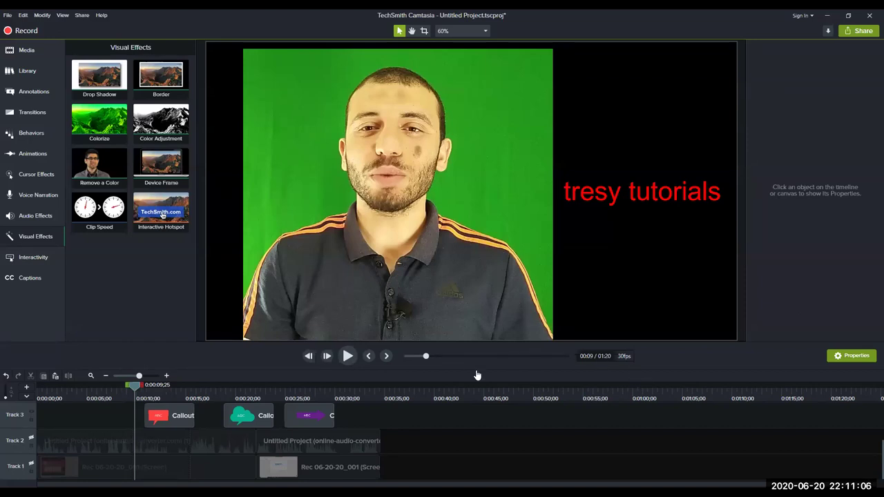
{"action": "key", "text": "alt+Tab"}
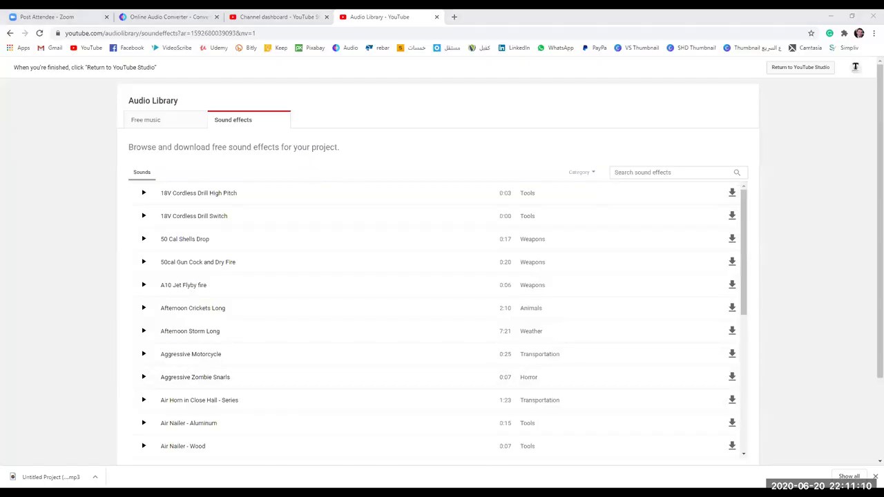
Step: Return to the YouTube Studio dashboard via the account menu and open Audio library in a new tab
{"action": "left_click", "coordinate": [297, 18]}
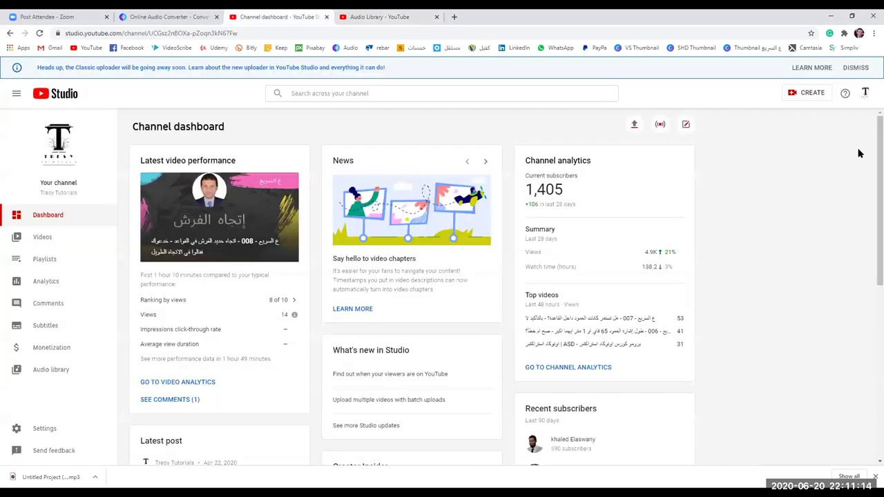
{"action": "left_click", "coordinate": [88, 47]}
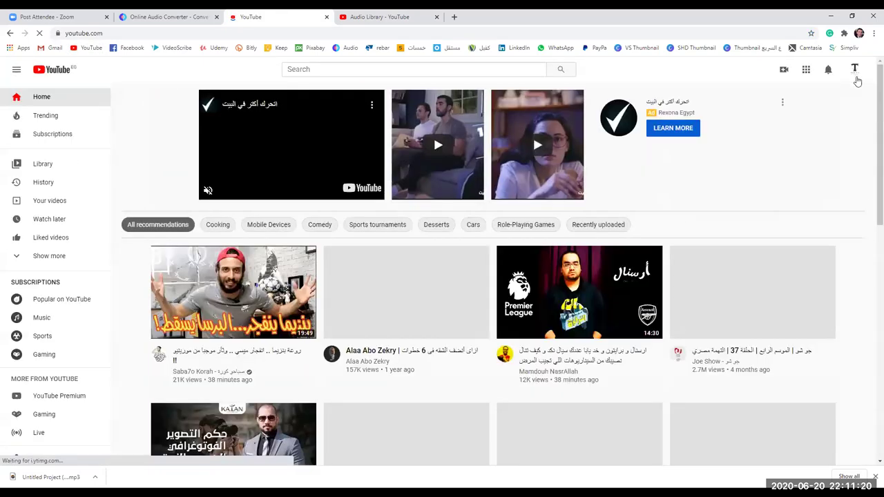
{"action": "left_click", "coordinate": [856, 76]}
{"action": "left_click", "coordinate": [792, 179]}
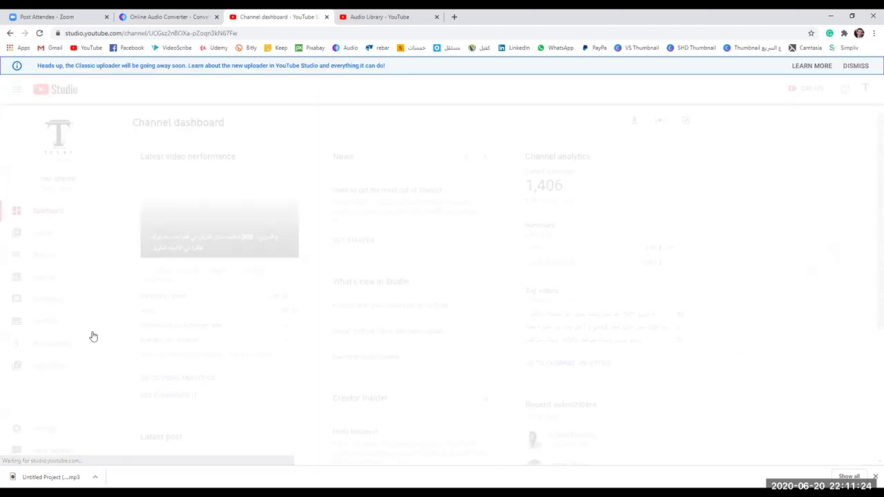
{"action": "left_click", "coordinate": [58, 372]}
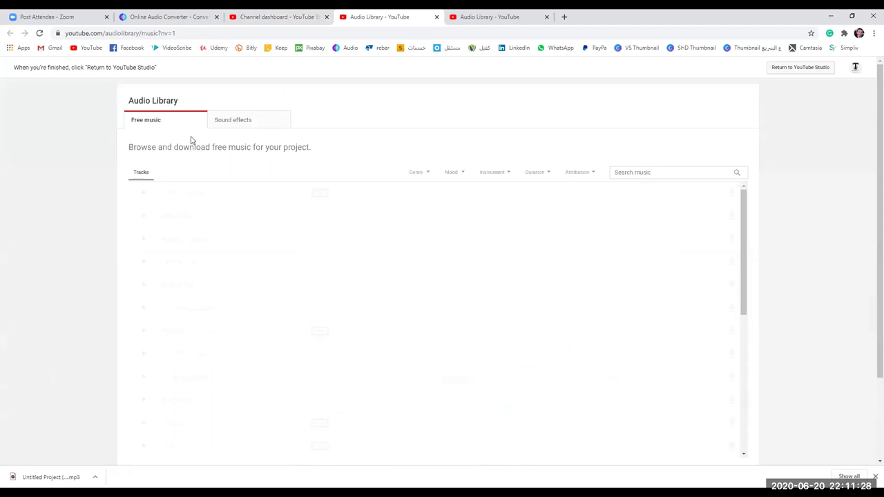
Step: Preview the '18V Cordless Drill High Pitch' sound effect, then switch to the VideoScribe BIM ARABIA project
{"action": "left_click", "coordinate": [242, 126]}
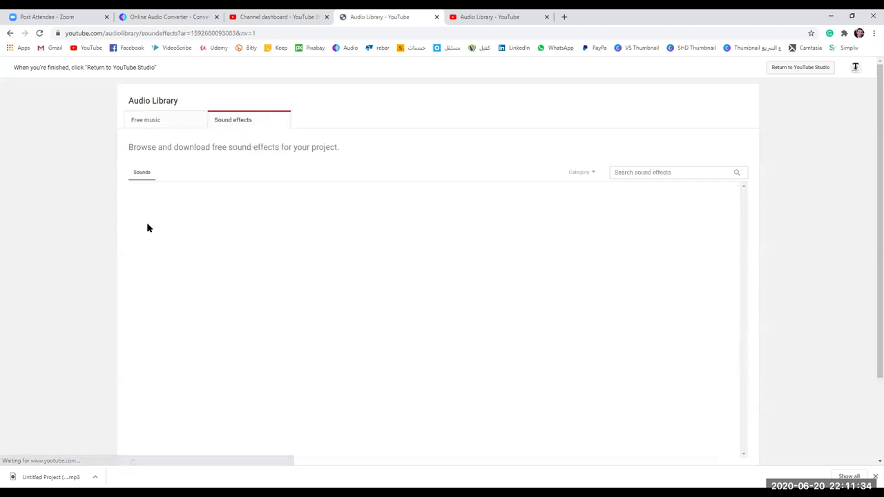
{"action": "left_click", "coordinate": [152, 200]}
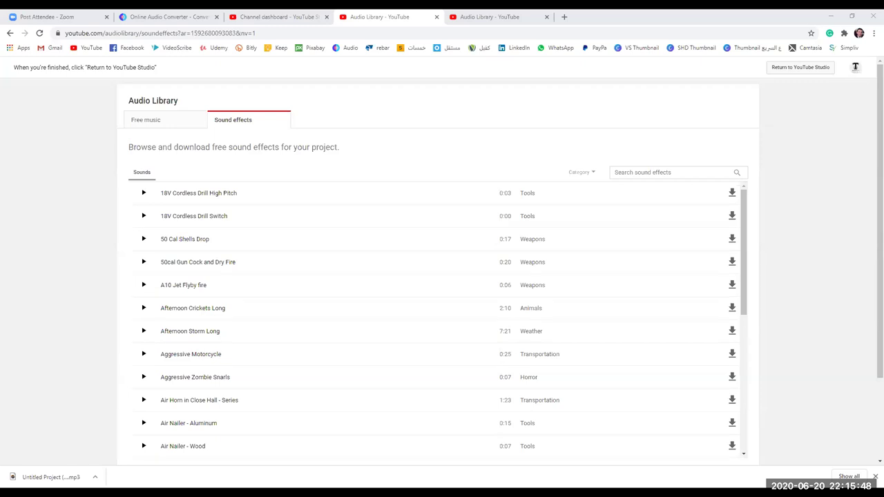
{"action": "key", "text": "alt+Tab"}
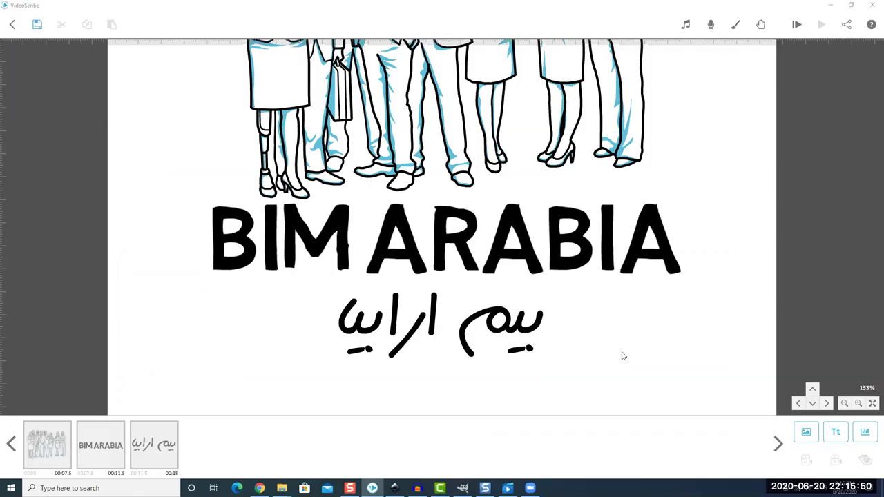